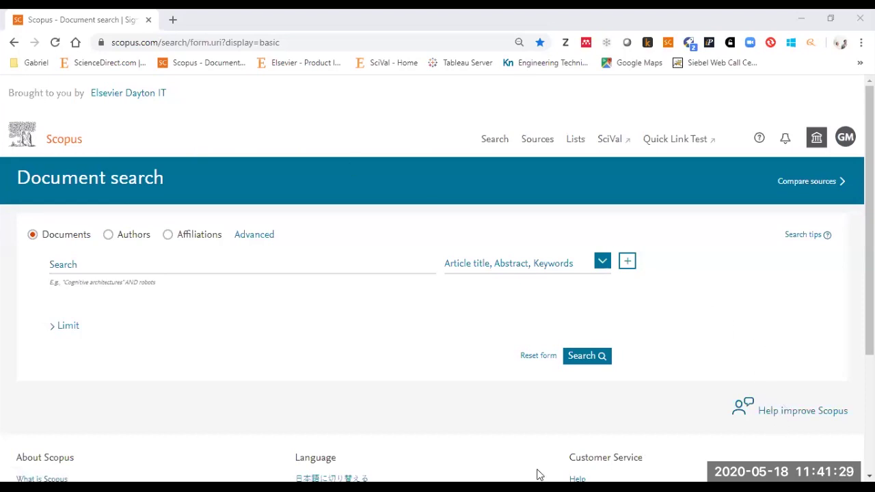
Step: Open the Compare sources page in a separate browser tab, closing the first tab that was opened for it
right_click(792, 183)
left_click(793, 189)
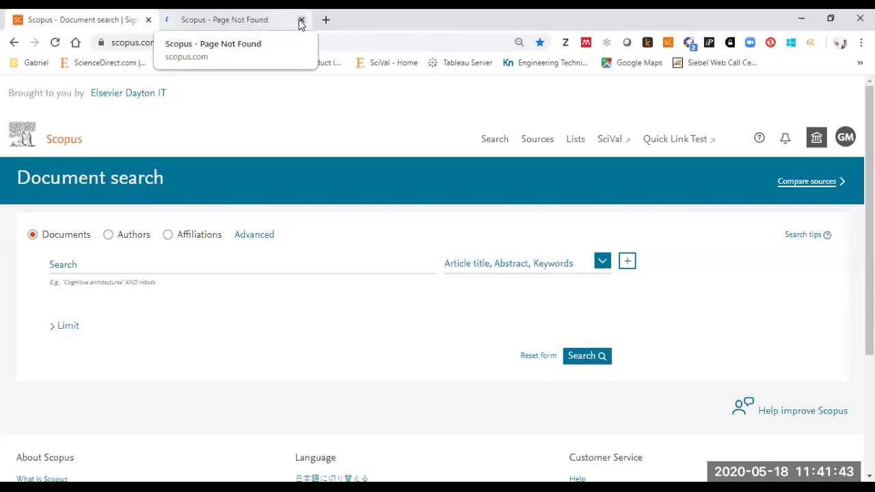
left_click(301, 19)
right_click(817, 181)
left_click(793, 192)
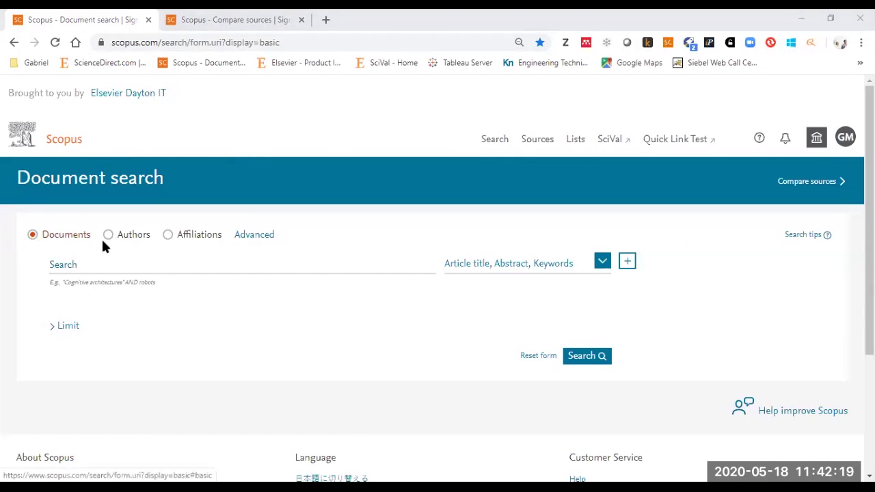
Step: Examine the Boolean and proximity operators on the Advanced search page, and return to the Documents search
left_click(130, 244)
left_click(198, 236)
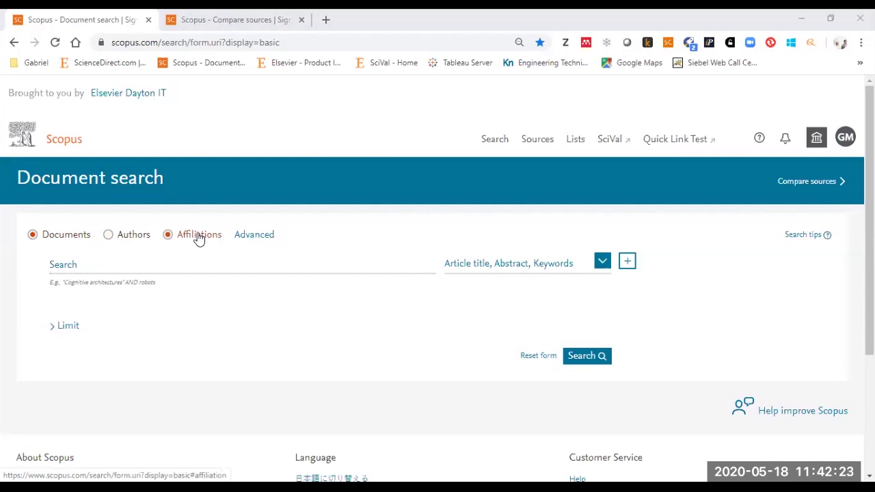
left_click(267, 236)
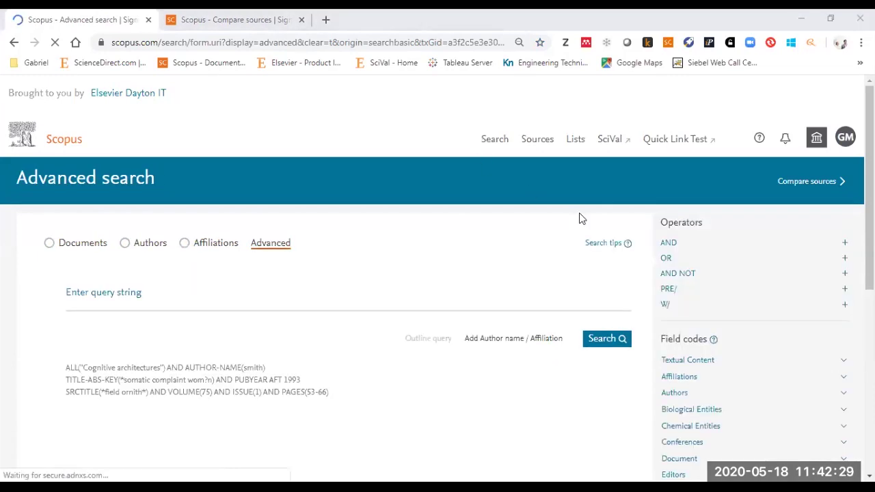
mouse_move(669, 248)
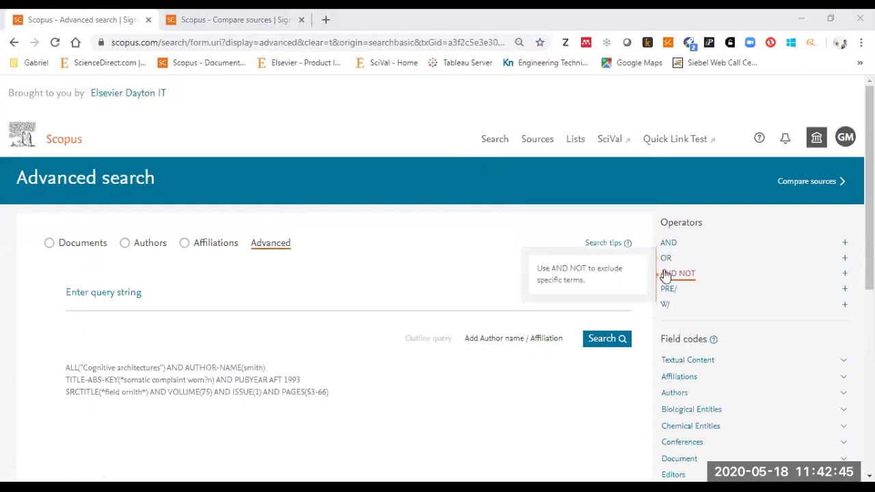
left_click(80, 249)
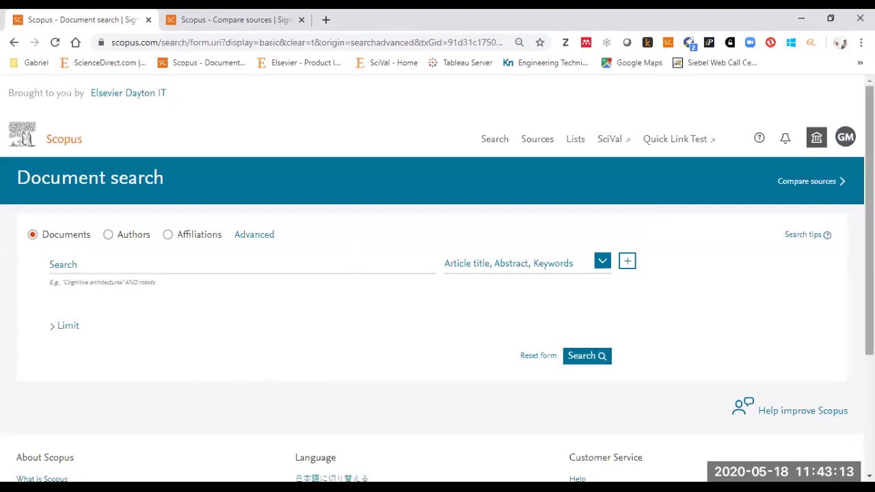
Step: Look over the options in the signed-in user's account menu and close it
left_click(846, 139)
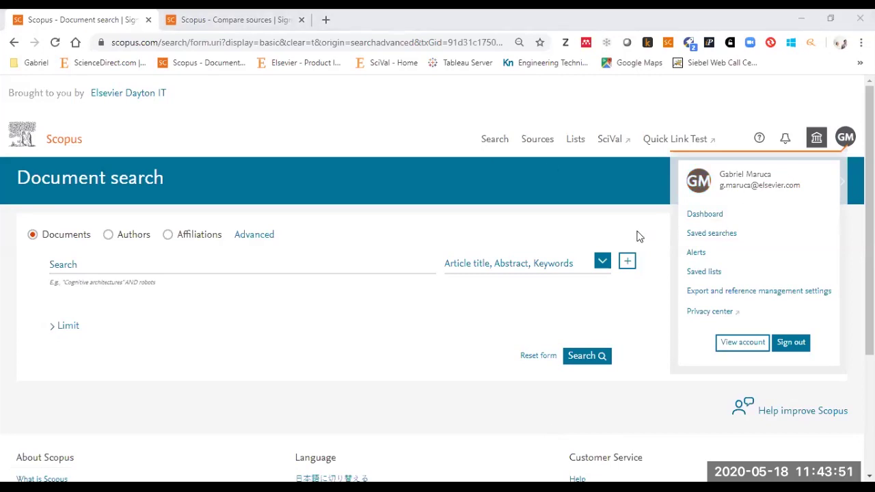
left_click(560, 416)
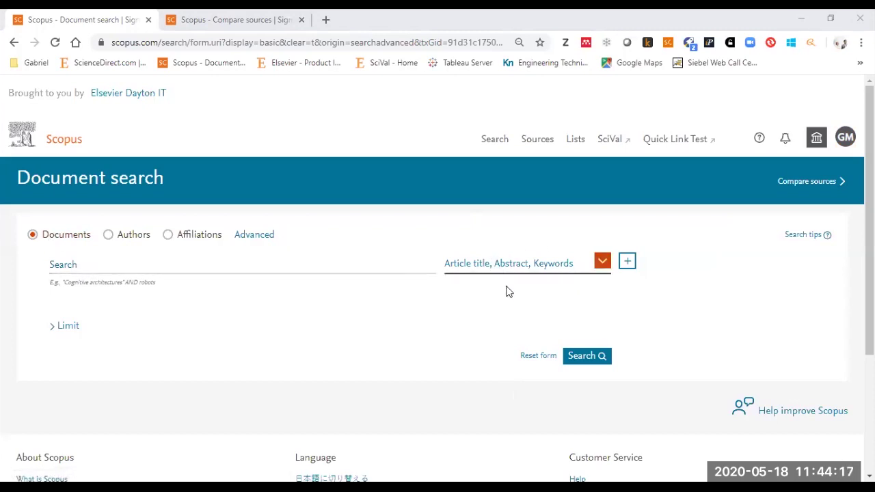
Step: Review the available document search fields, from All fields down to ORCID, in the search field selector
left_click(602, 264)
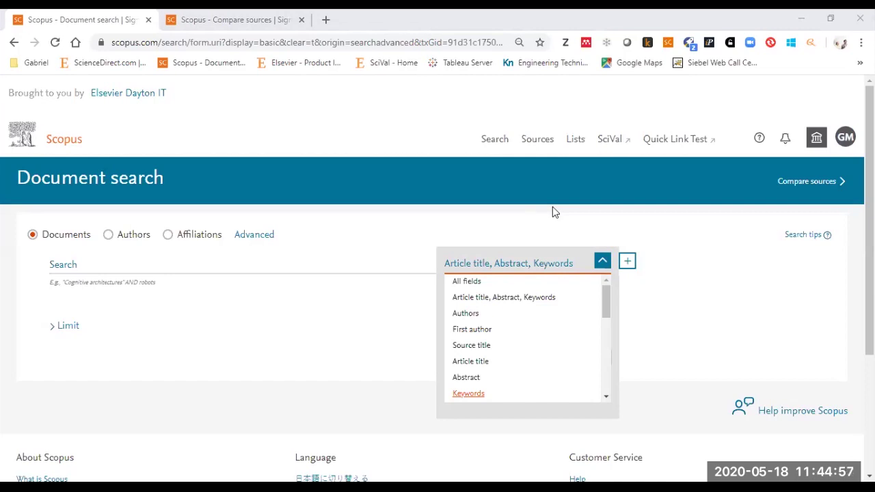
left_click(603, 264)
left_click(603, 264)
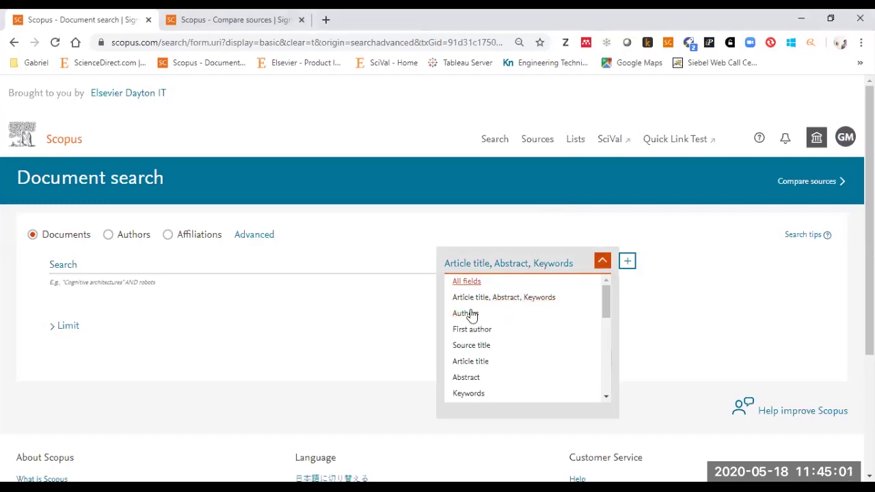
scroll(482, 348, "down", 10)
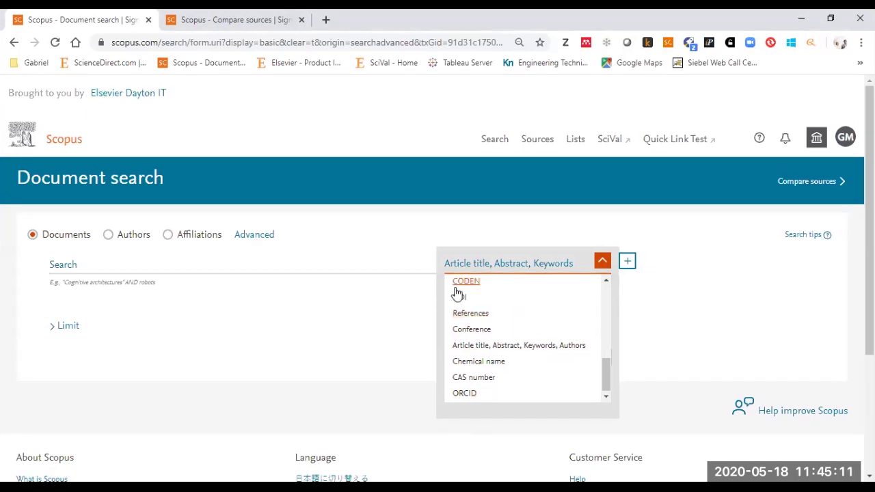
scroll(463, 342, "up", 5)
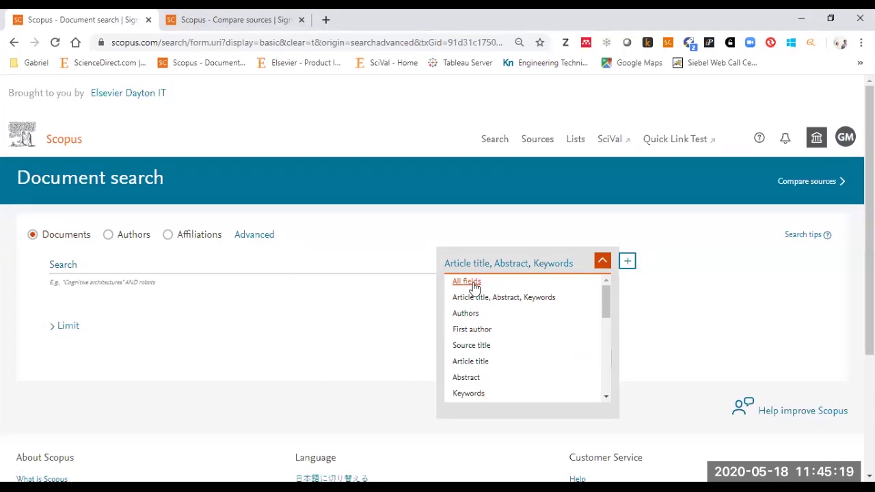
scroll(506, 308, "down", 5)
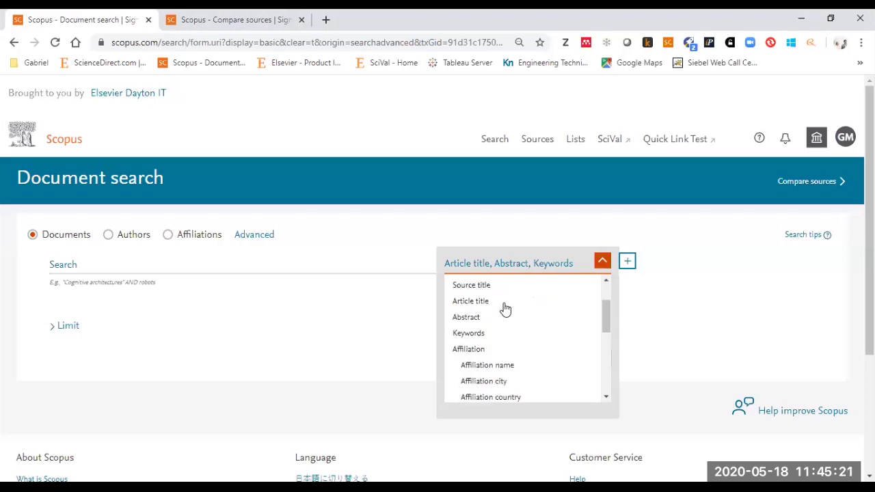
scroll(505, 308, "down", 3)
scroll(506, 308, "up", 15)
scroll(506, 310, "down", 15)
scroll(505, 309, "up", 15)
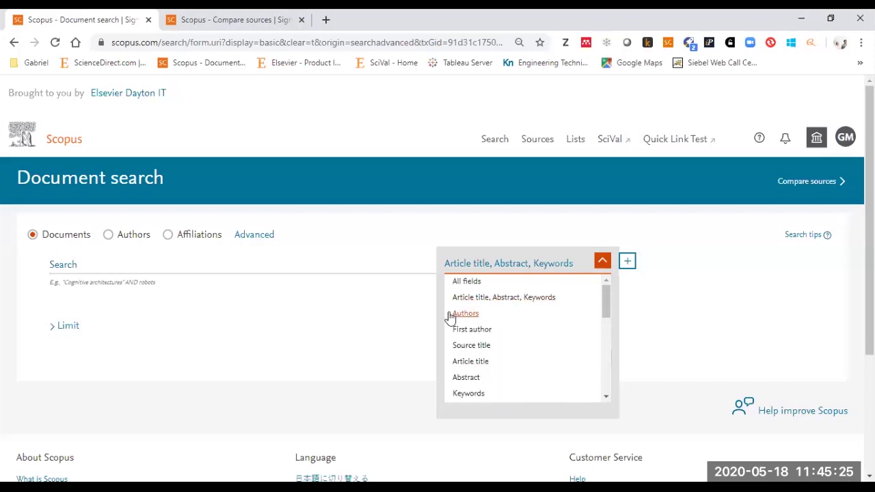
Step: Search for documents with "antibodies" in the article title, abstract or keywords
left_click(310, 268)
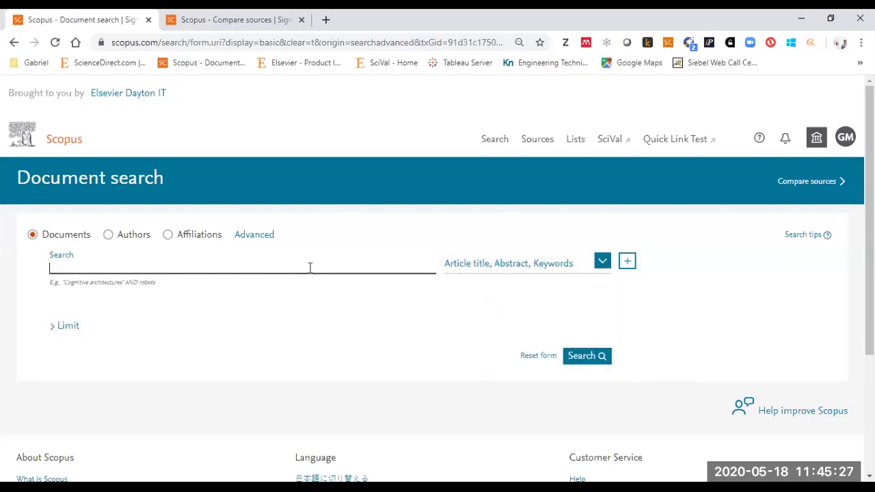
type("antibodies")
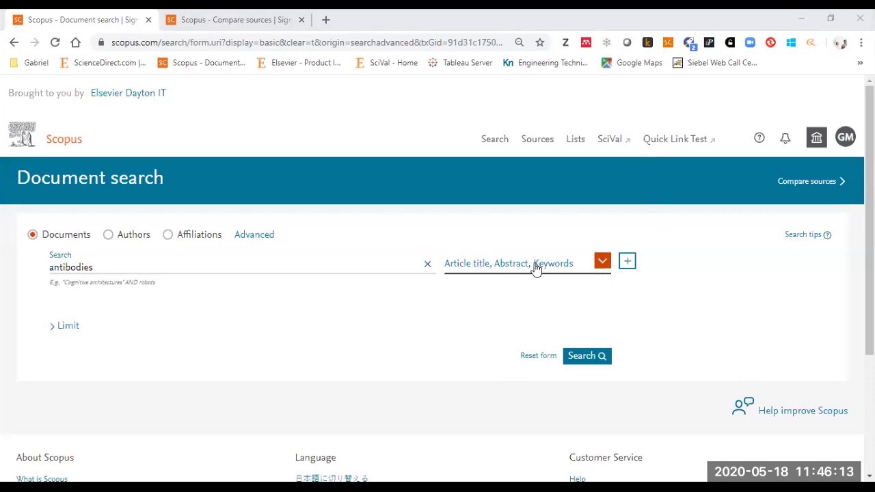
double_click(95, 265)
left_click(322, 262)
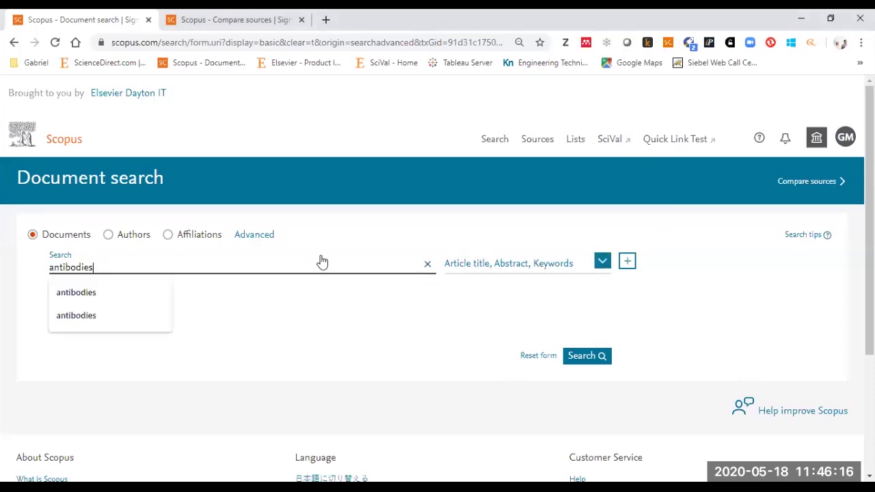
left_click(352, 349)
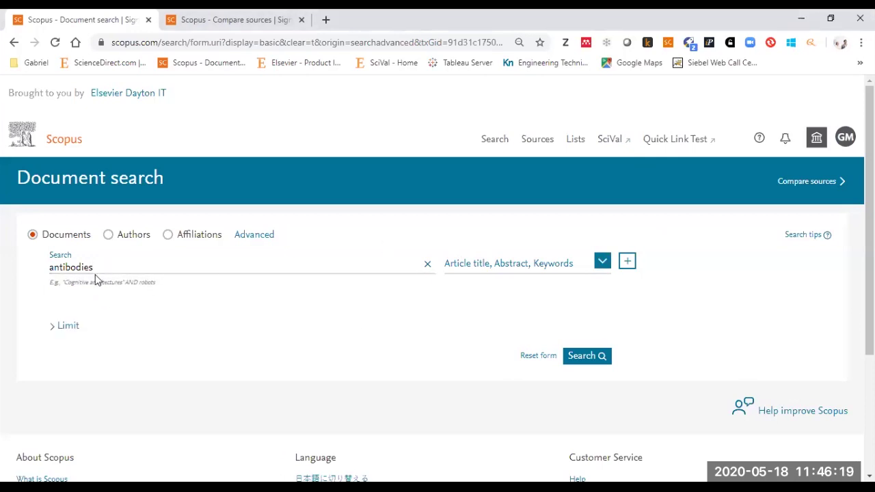
left_click(579, 361)
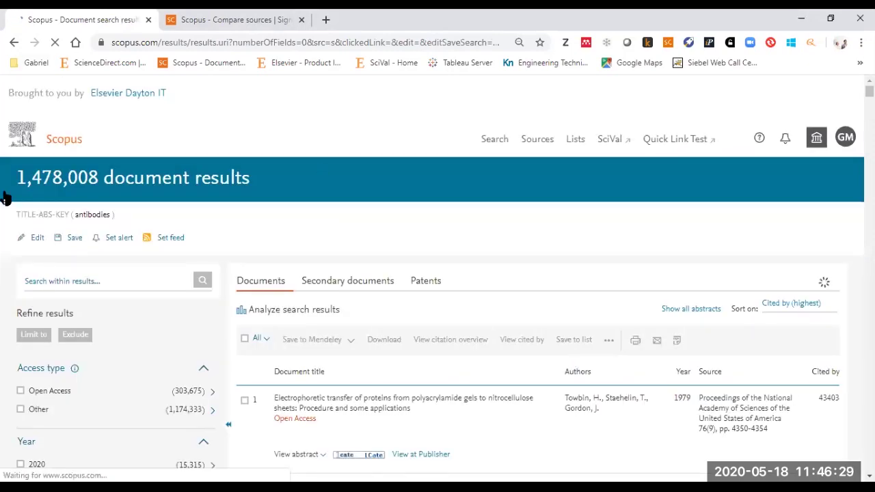
Step: Examine the document result count and the query string shown above the search results
left_click_drag(17, 179, 89, 176)
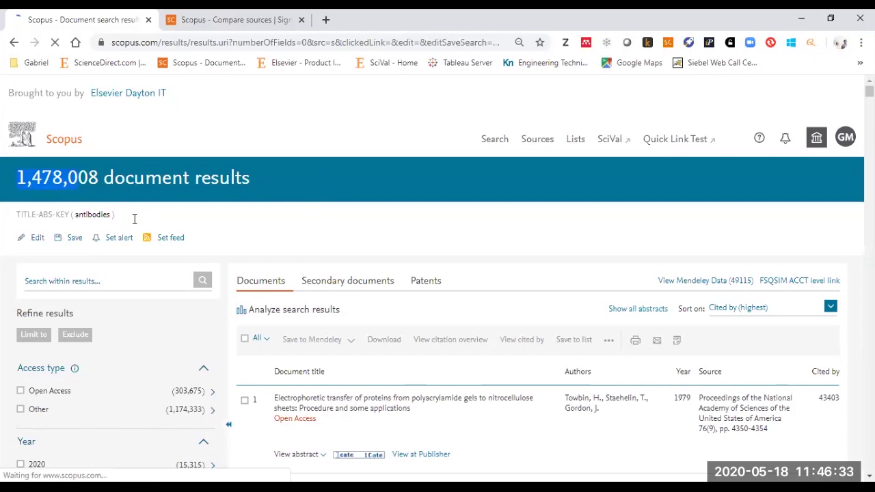
triple_click(103, 216)
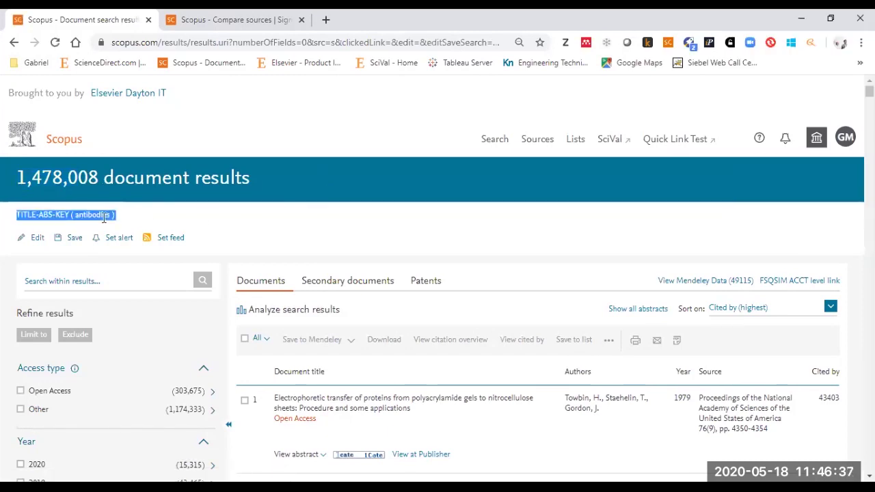
left_click_drag(23, 216, 101, 216)
left_click(103, 215)
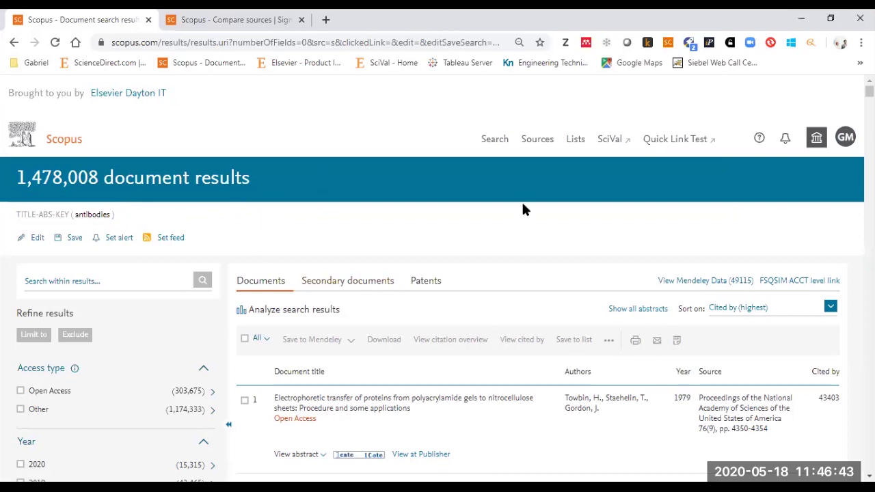
left_click_drag(88, 215, 172, 211)
left_click(171, 213)
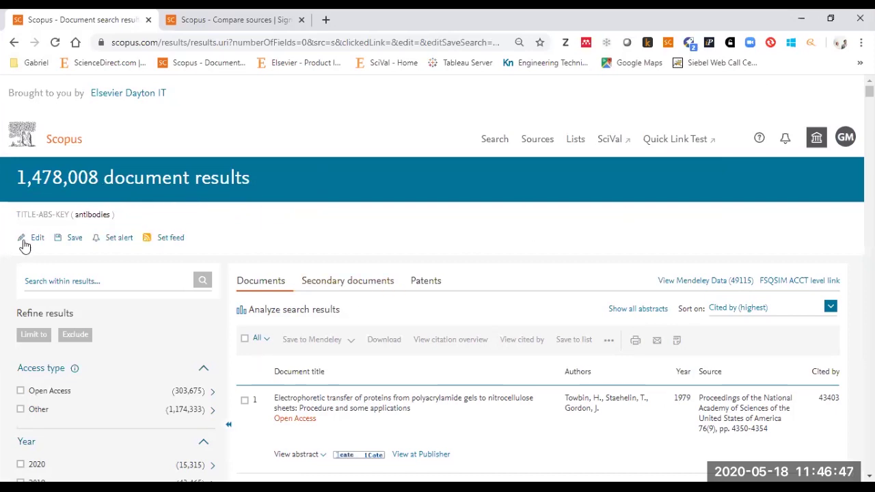
Step: Review the e-mail alert settings for the antibodies search, including its frequency and weekday choices, and leave without setting the alert
left_click(107, 239)
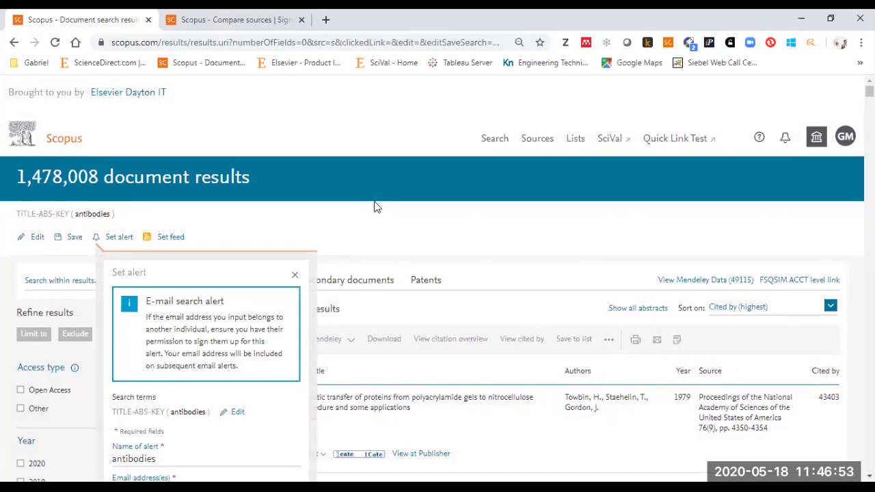
scroll(373, 205, "down", 3)
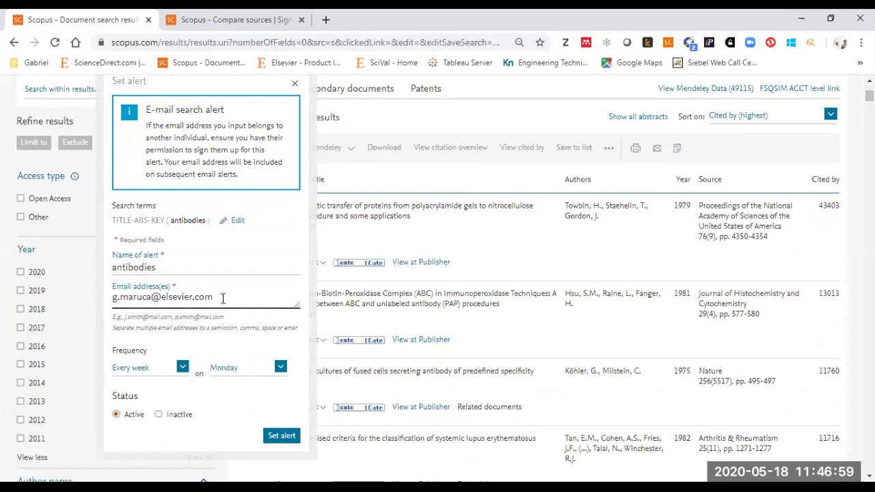
scroll(223, 297, "down", 2)
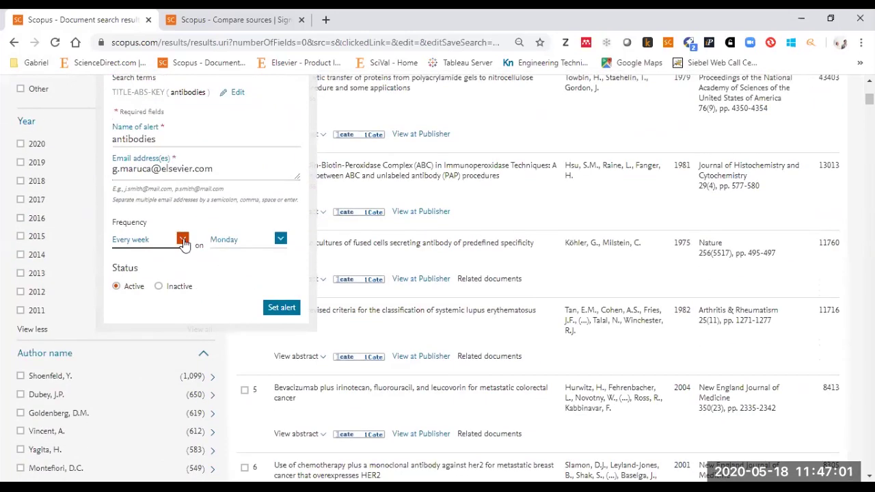
left_click(182, 238)
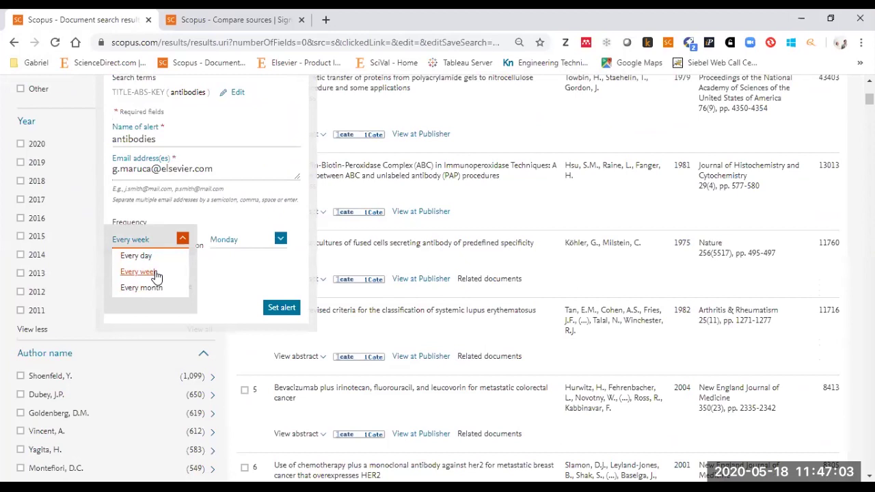
left_click(225, 276)
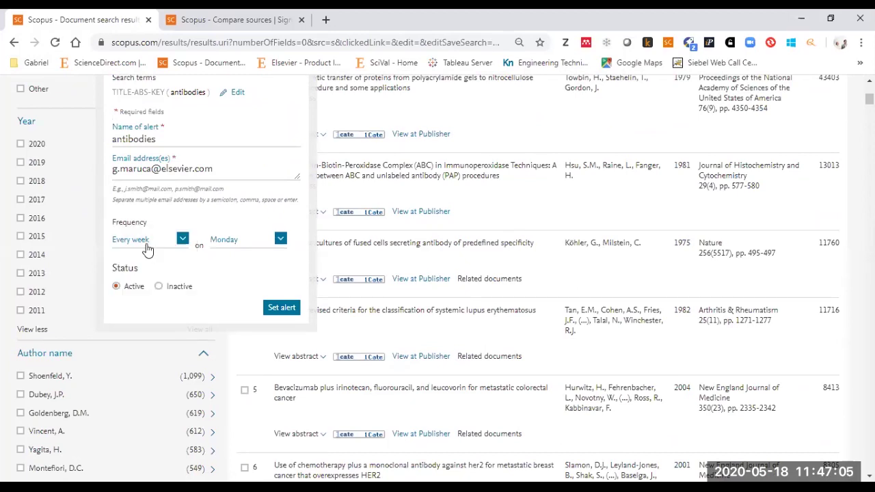
left_click(282, 242)
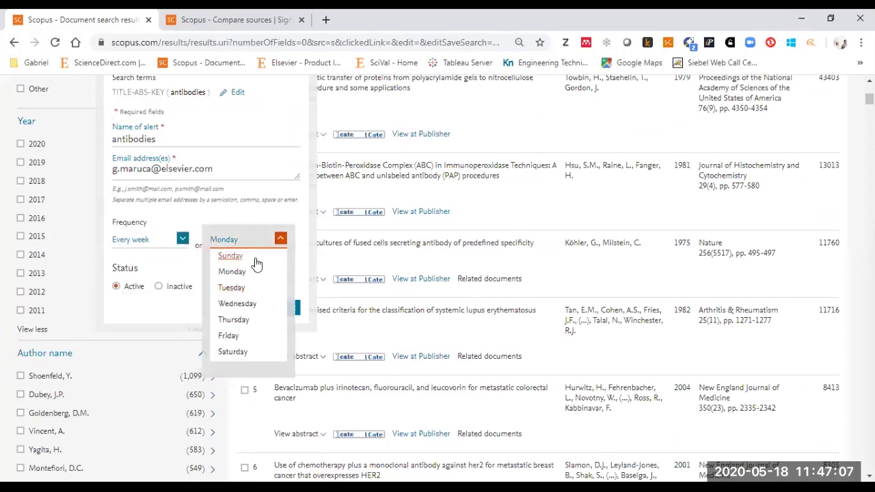
key("Escape")
scroll(203, 231, "up", 5)
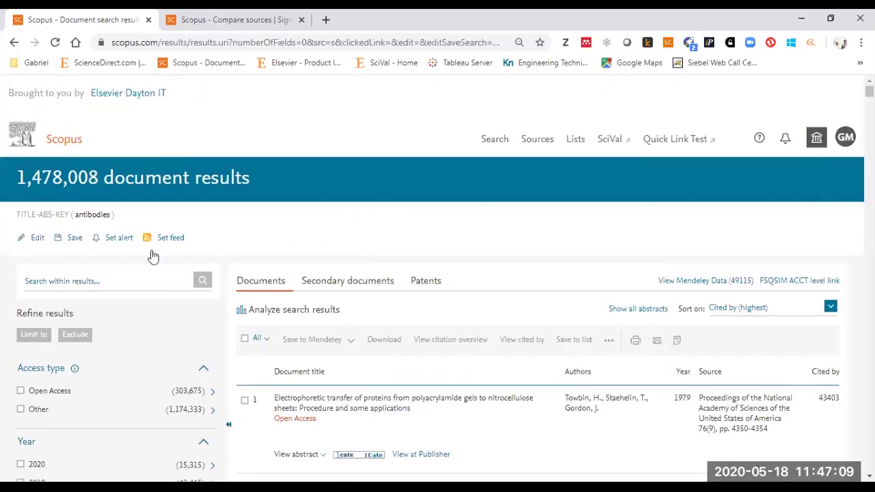
Step: Check the alert's frequency choices again, close the form without saving, and view the list of antibodies documents
left_click(122, 243)
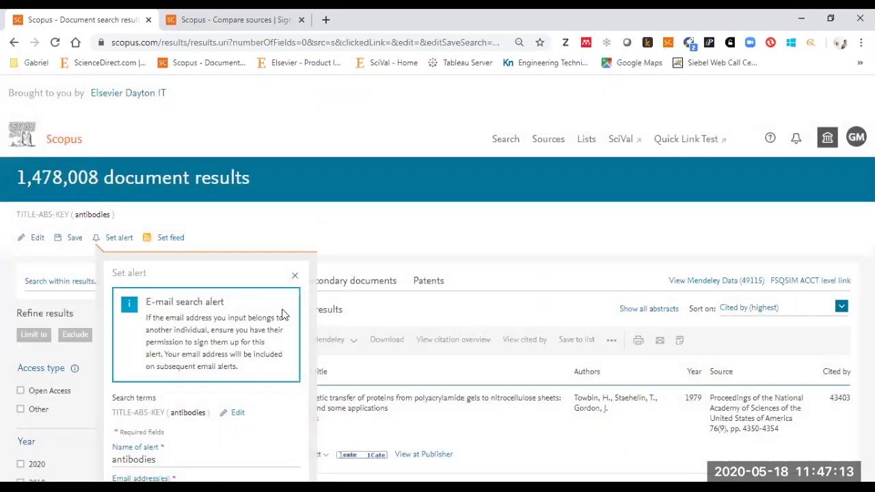
scroll(283, 314, "down", 4)
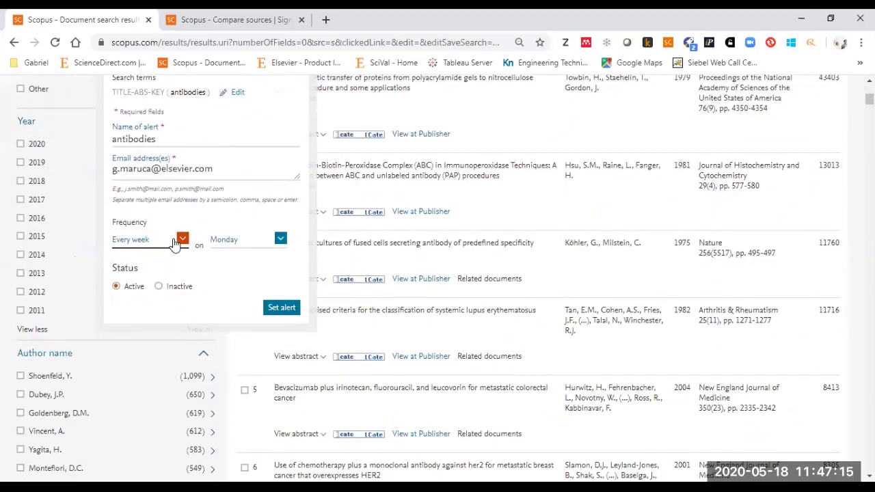
left_click(178, 240)
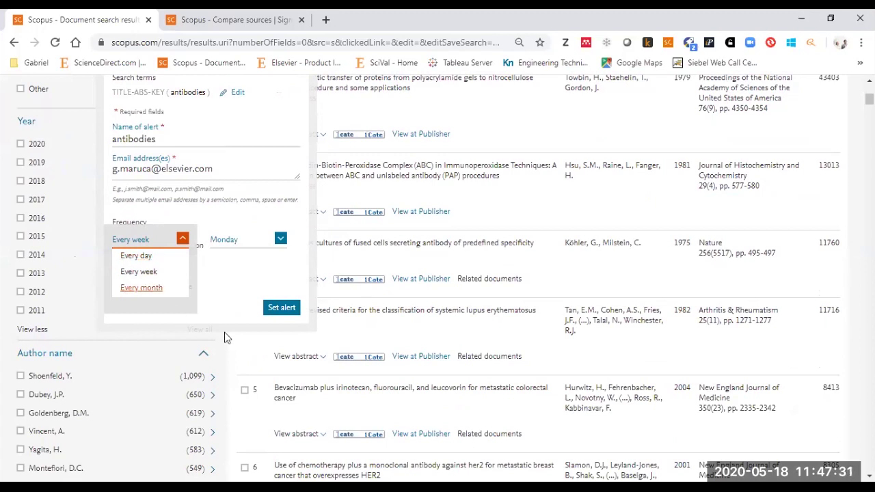
left_click(233, 358)
scroll(230, 353, "up", 5)
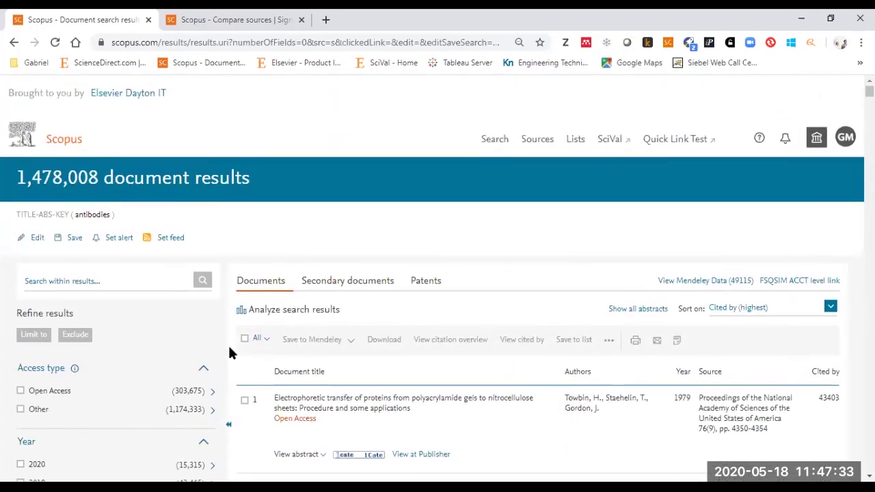
scroll(230, 354, "down", 2)
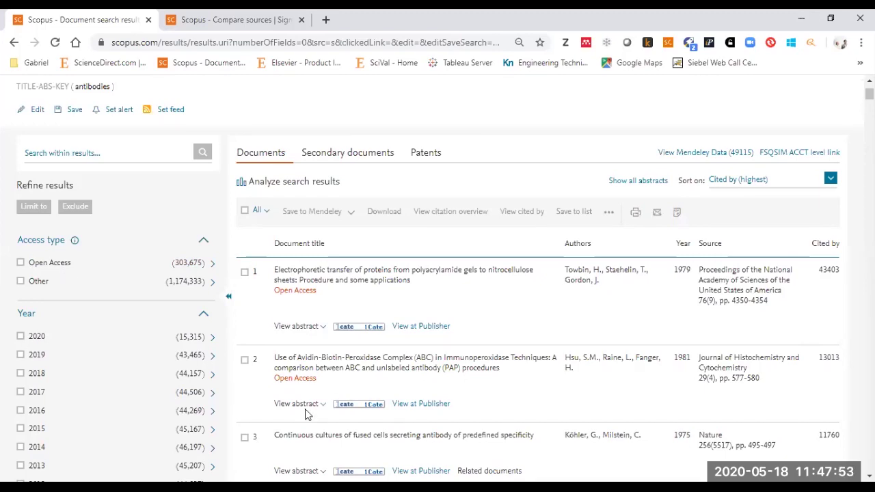
Step: Review the full list of publication years available for filtering the antibodies results, and close it without applying a filter
scroll(155, 300, "down", 3)
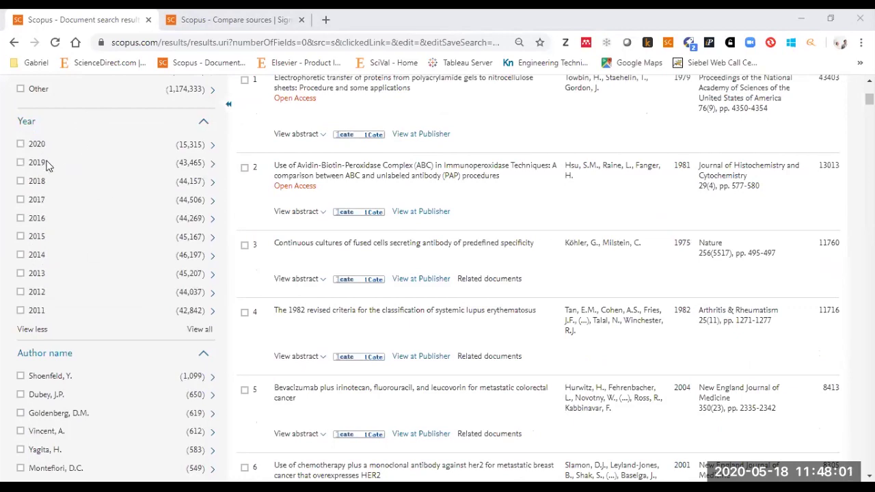
left_click(199, 330)
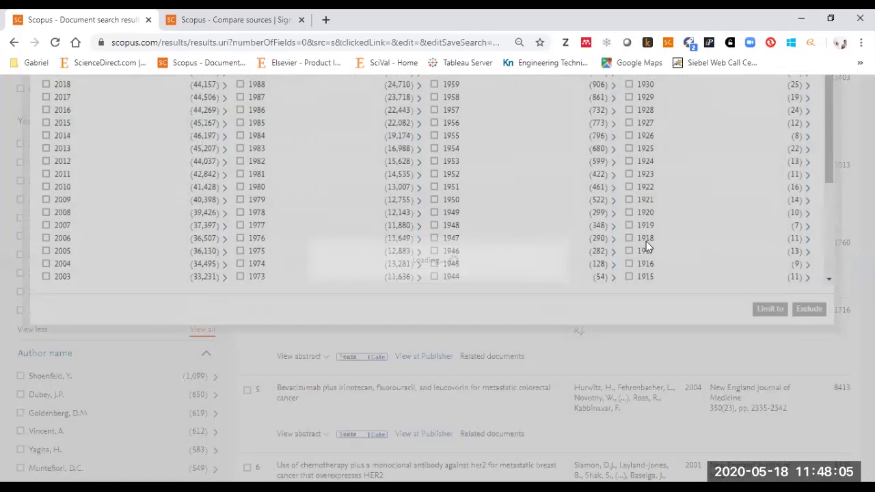
scroll(748, 222, "down", 3)
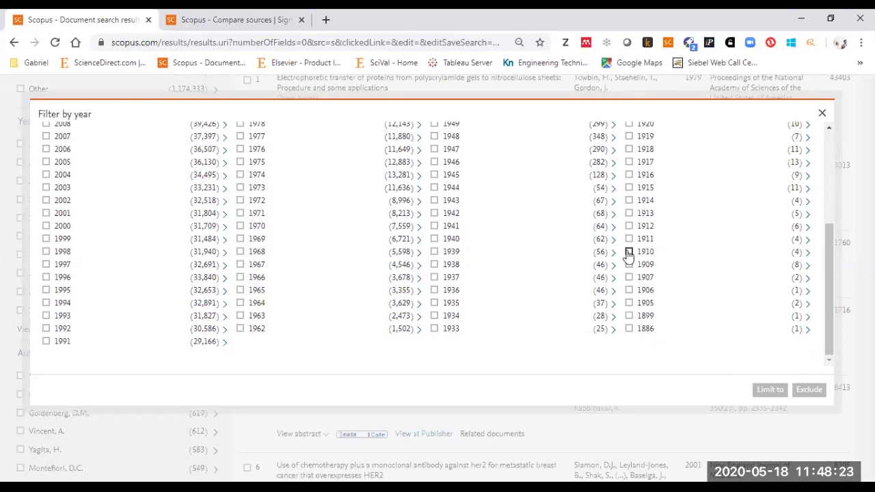
scroll(628, 254, "up", 3)
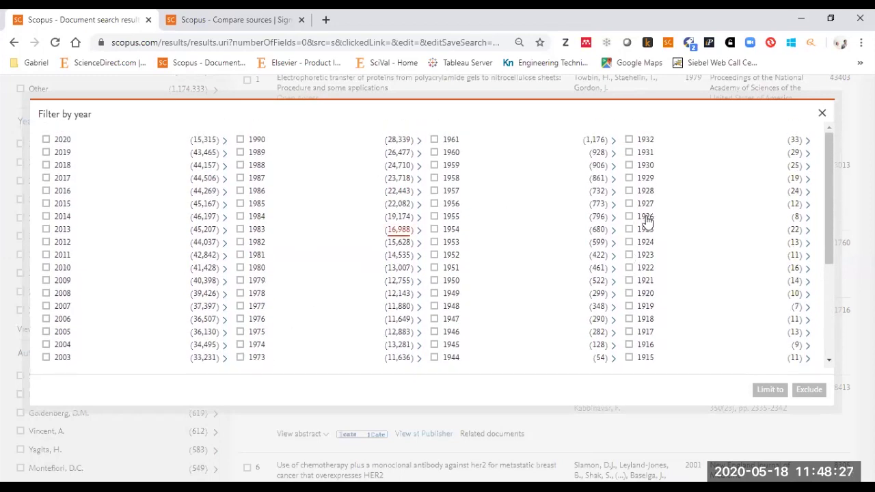
scroll(648, 220, "down", 3)
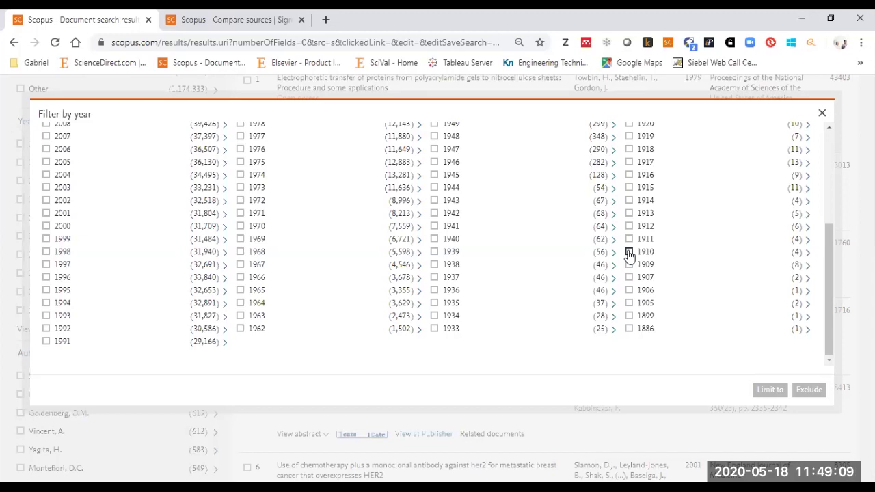
scroll(629, 254, "up", 1)
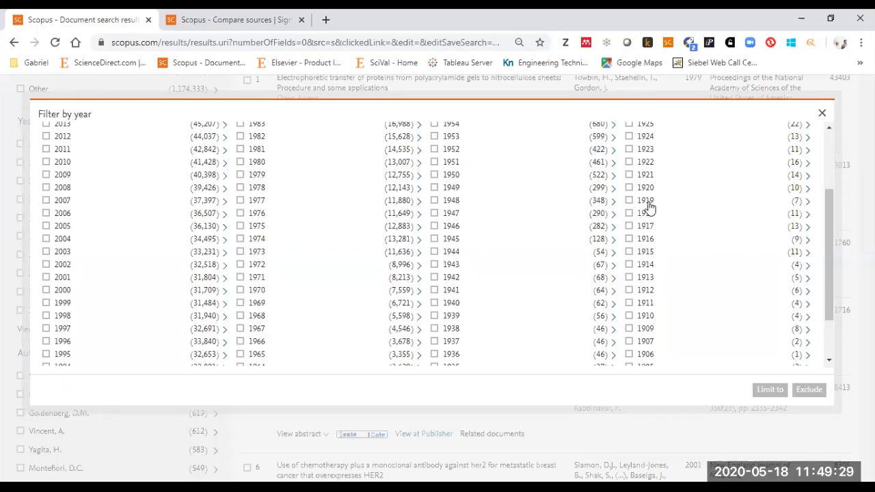
scroll(628, 250, "up", 2)
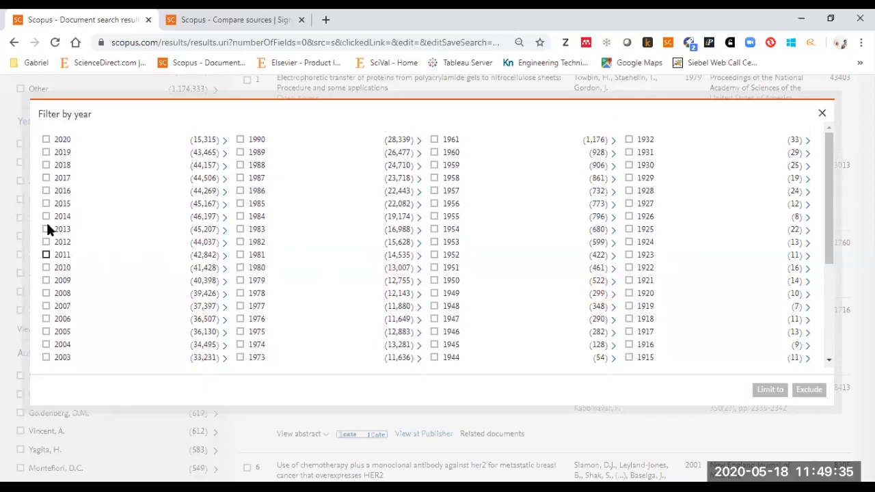
left_click(824, 115)
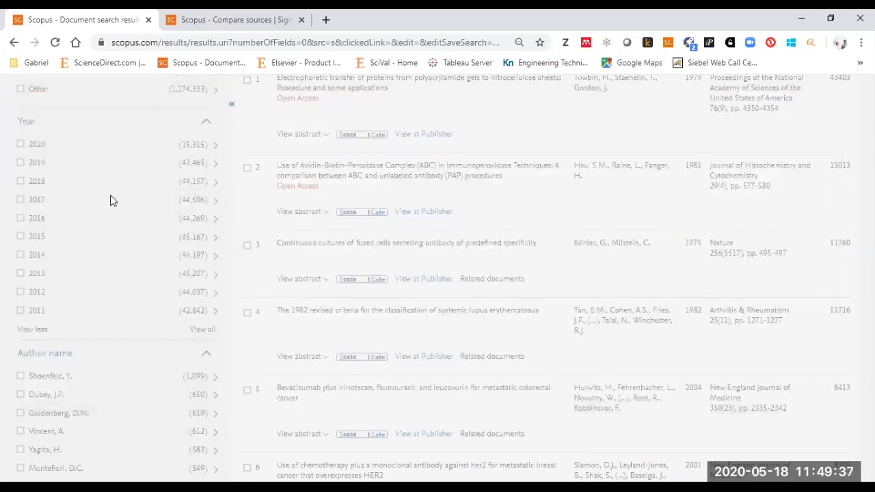
Step: Examine the remaining refine filters, from author name, subject area and document type down to language
scroll(84, 210, "down", 3)
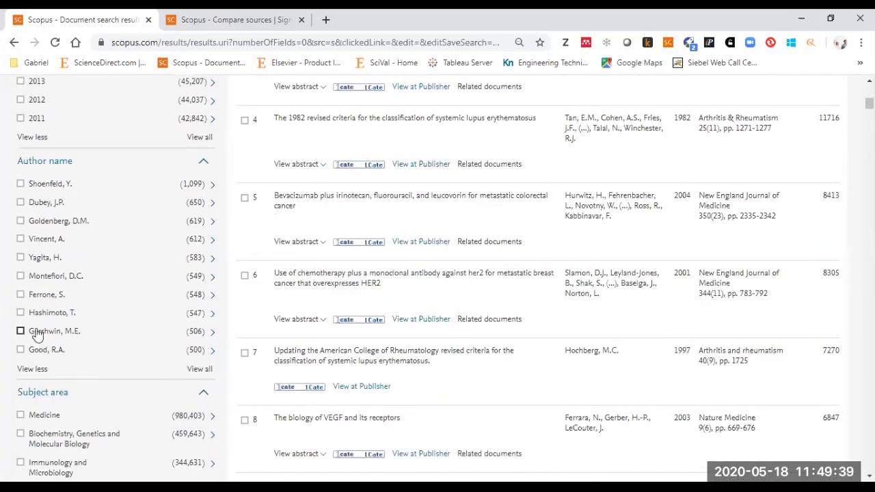
scroll(39, 332, "down", 3)
scroll(62, 253, "down", 2)
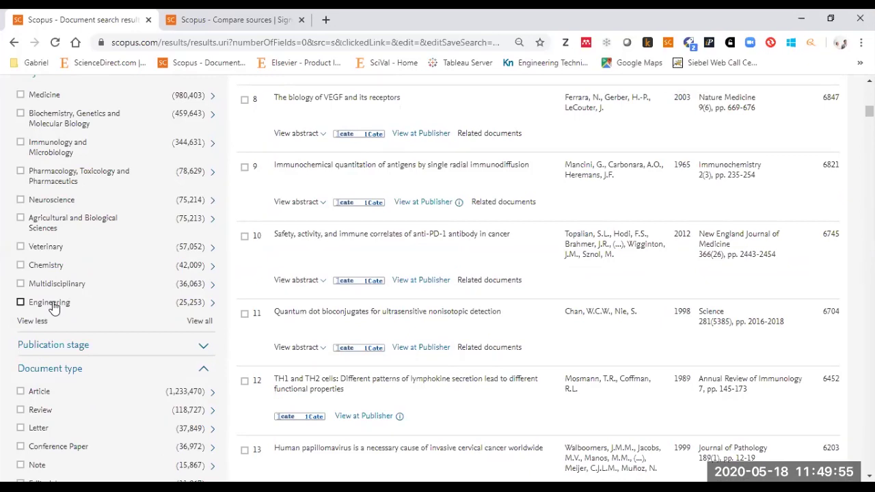
scroll(55, 304, "down", 3)
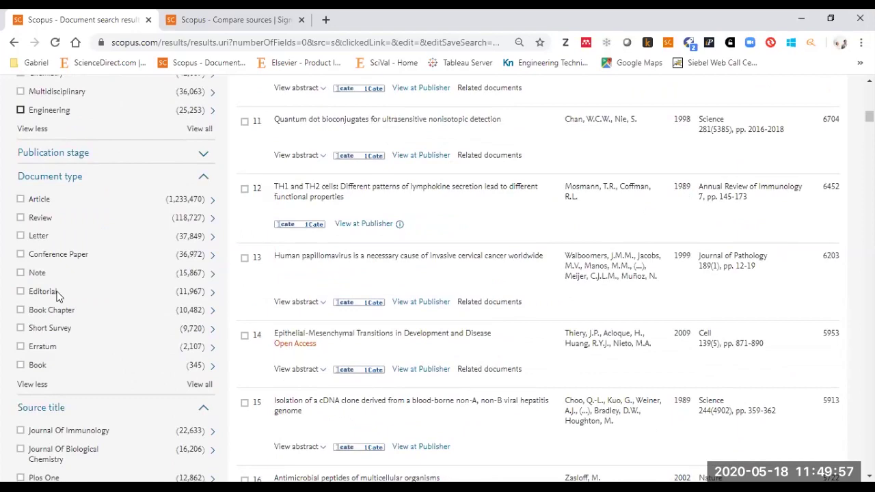
scroll(54, 239, "down", 5)
scroll(52, 254, "down", 10)
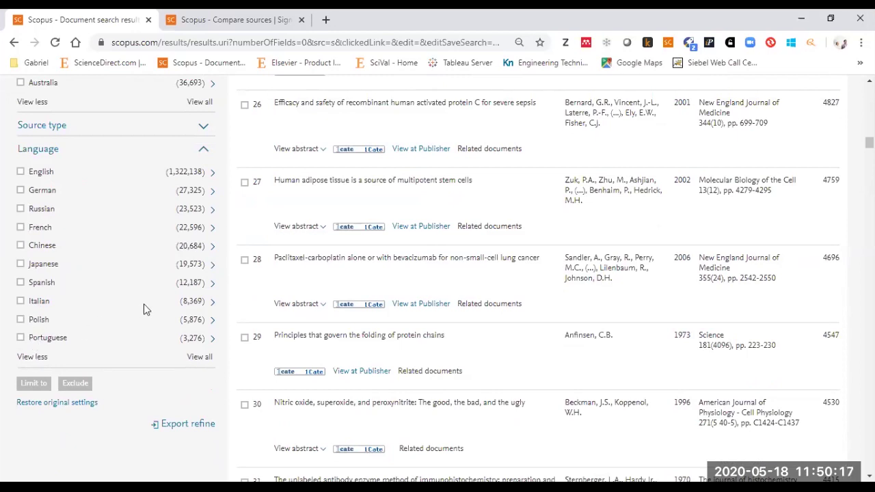
Step: Preview the Spanish-language documents, inspect the original Spanish titles in brackets, and close the preview without limiting or excluding results
left_click(185, 283)
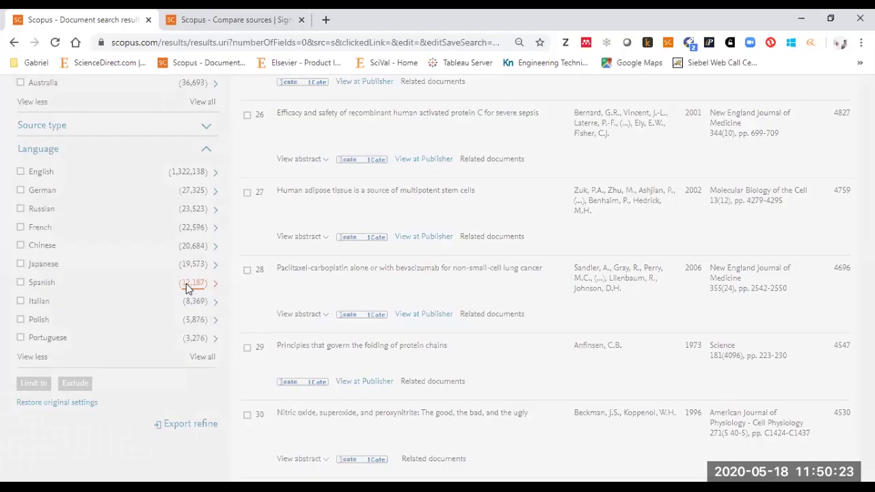
key("ctrl+0")
key("ctrl+plus")
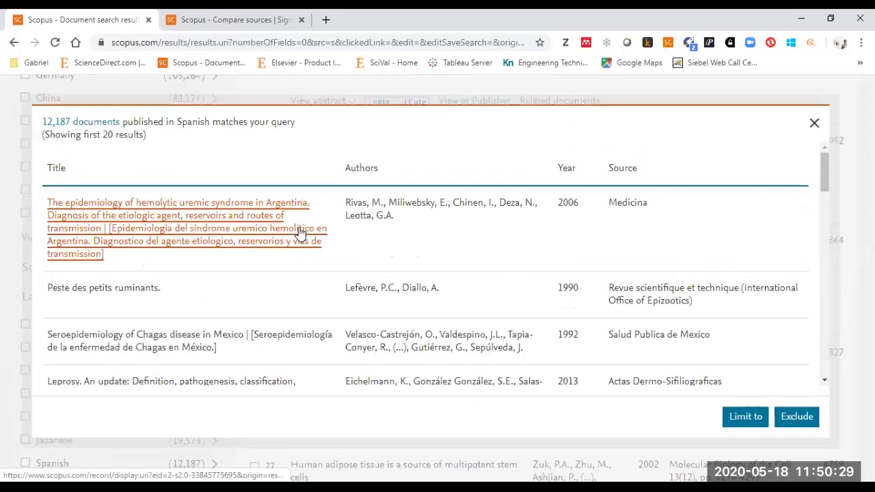
left_click_drag(137, 259, 110, 229)
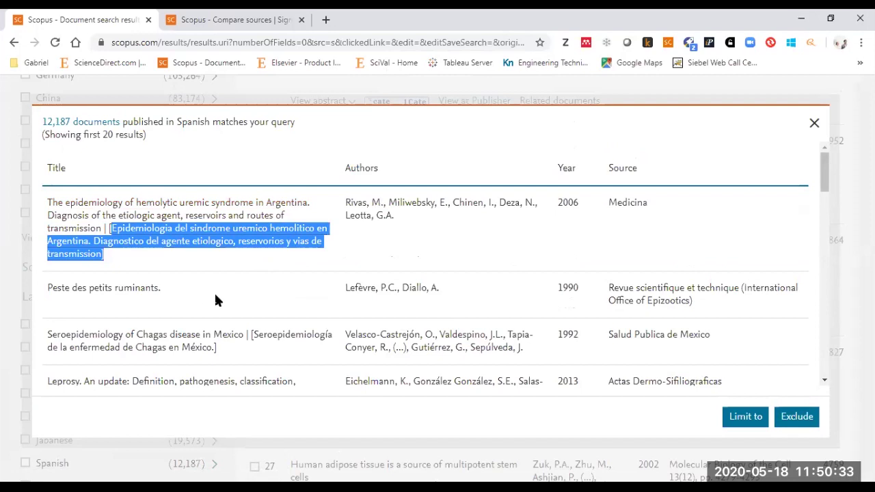
left_click(251, 354)
left_click_drag(251, 354, 248, 335)
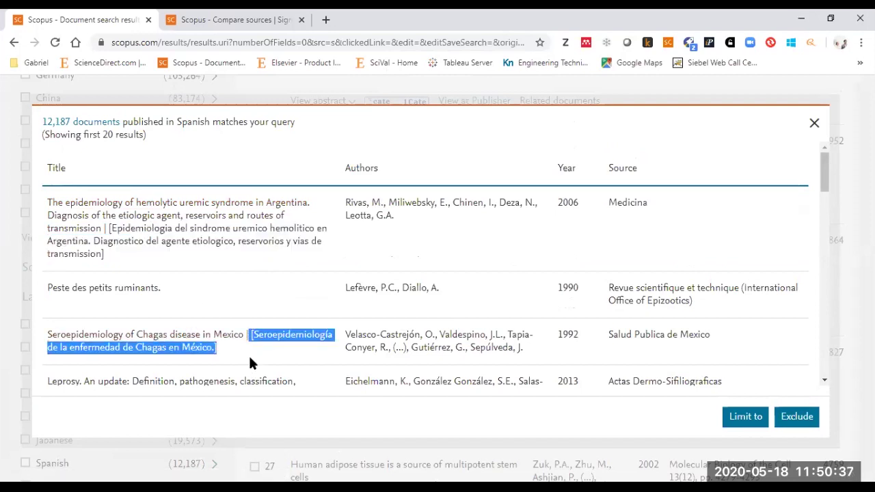
left_click(252, 361)
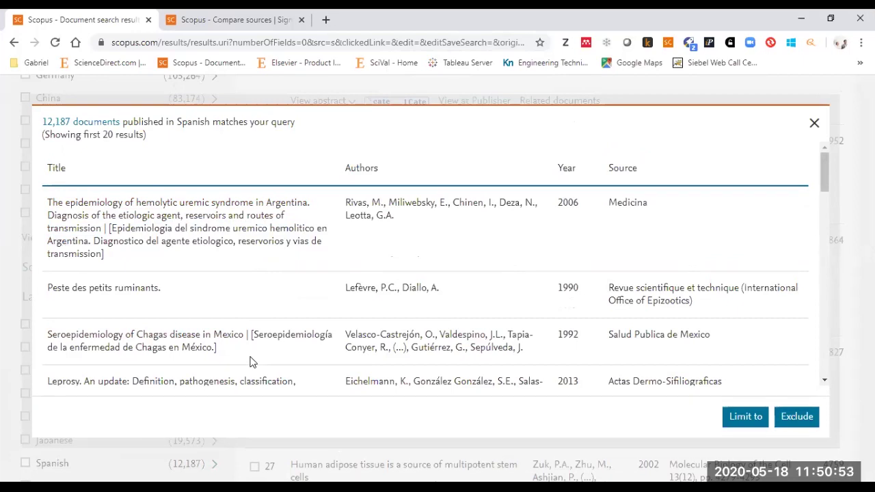
left_click(814, 124)
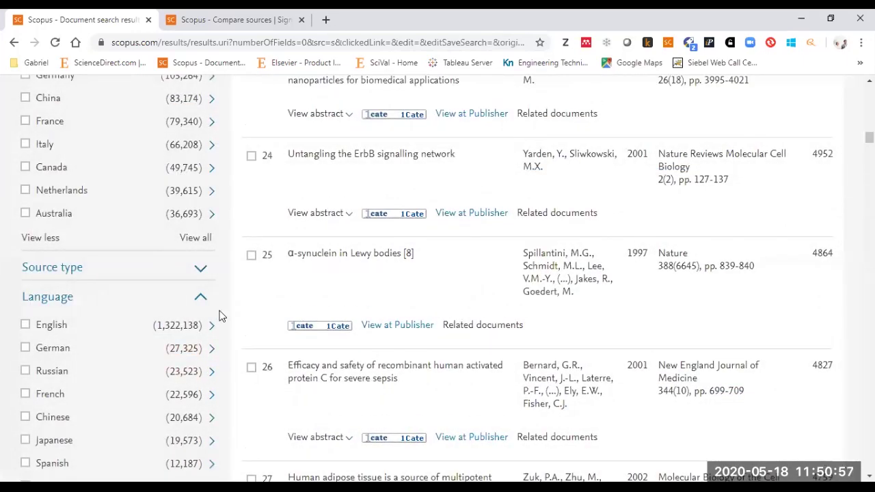
key("ctrl+minus")
key("ctrl+minus")
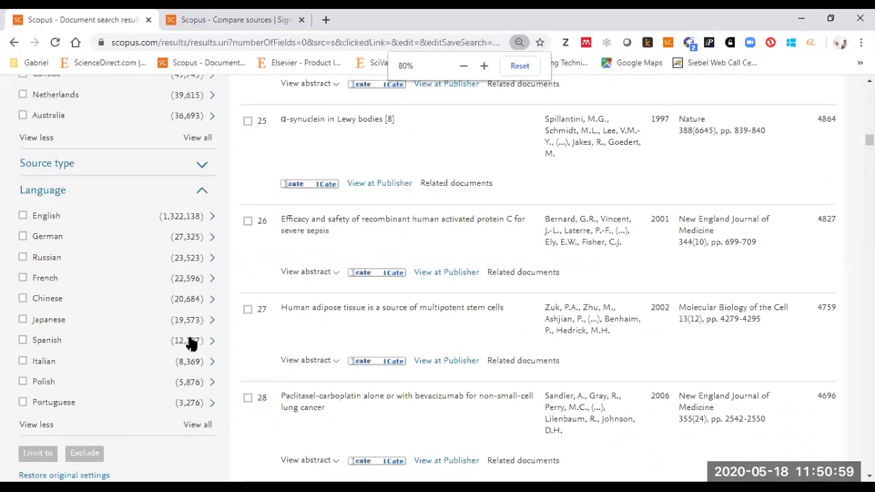
key("ctrl+minus")
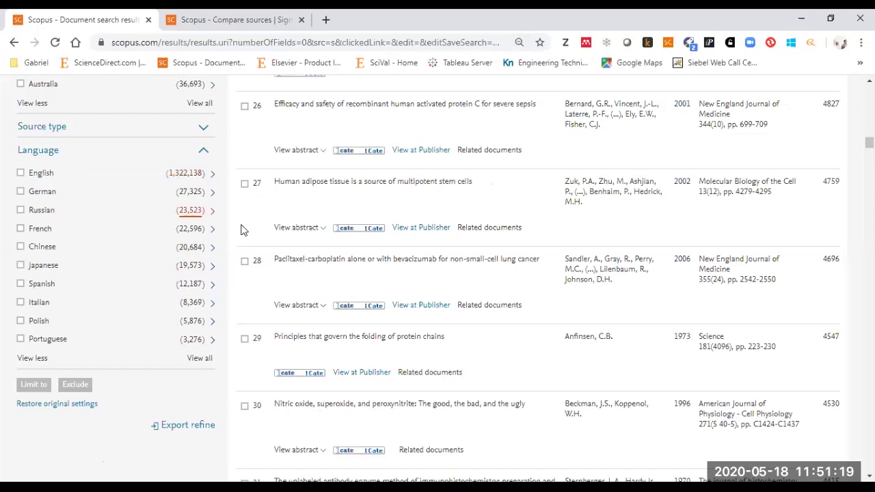
Step: Open the Mendeley Data datasets that match the antibodies search
scroll(267, 236, "up", 20)
scroll(267, 236, "up", 7)
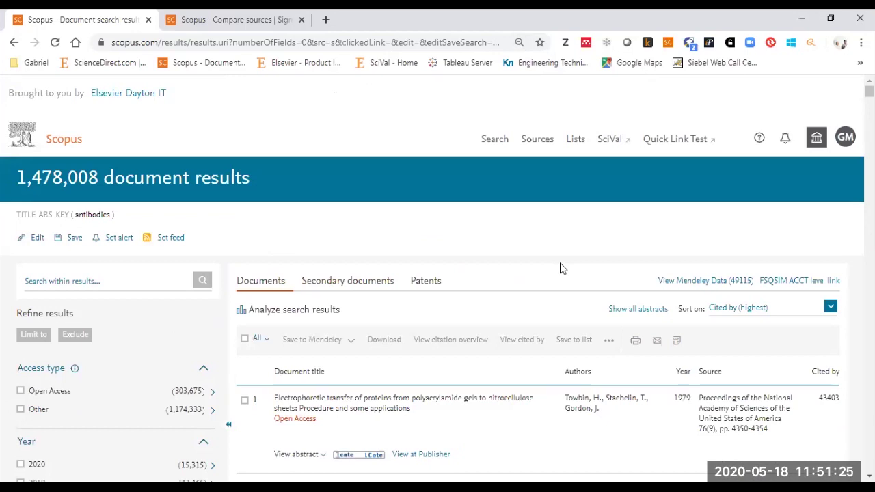
left_click(694, 287)
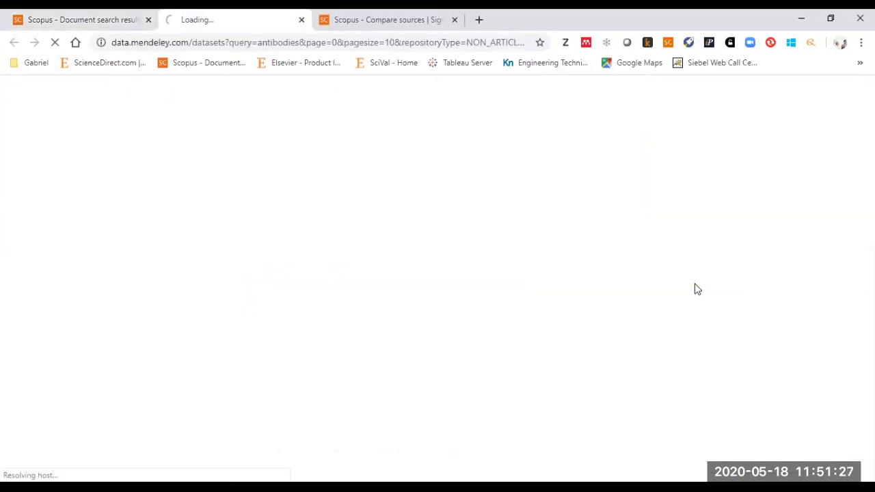
Step: Return to the Scopus results and compare the document total with the number of Mendeley Data datasets
left_click(60, 13)
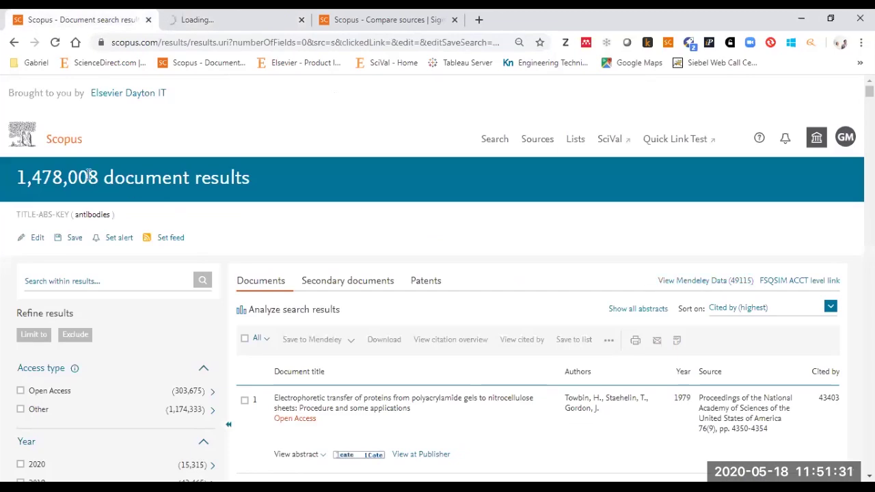
left_click_drag(103, 177, 4, 185)
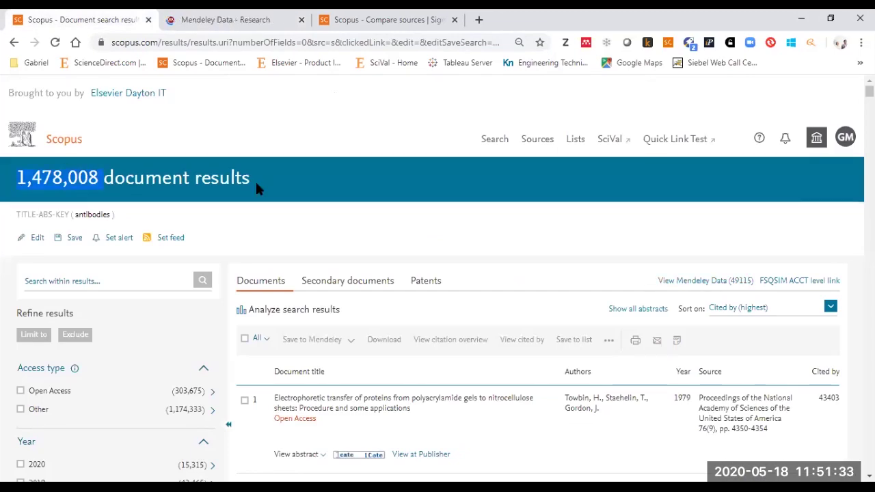
left_click(139, 196)
left_click_drag(267, 172, 104, 178)
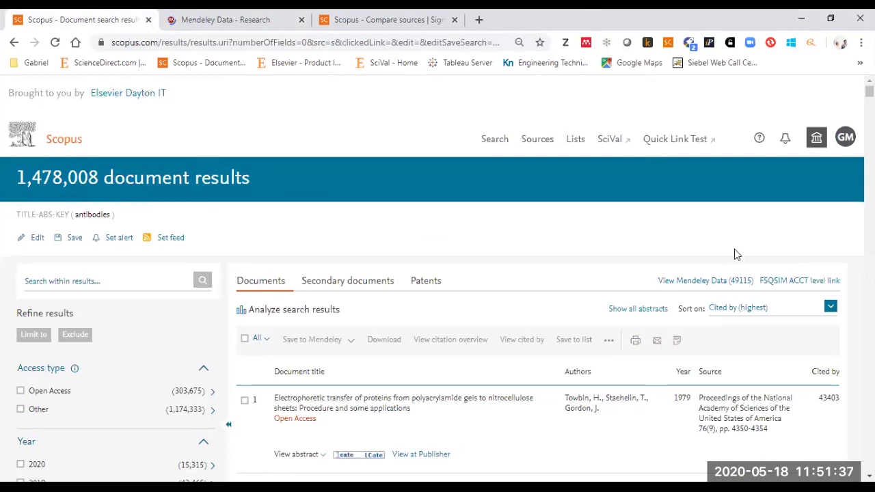
left_click_drag(755, 282, 732, 289)
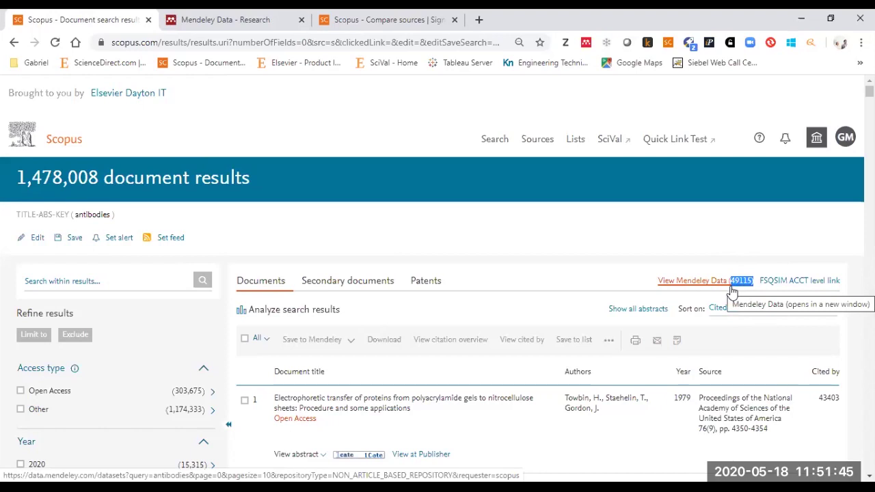
Step: Switch to Mendeley Data and review the antibodies dataset results, including their data type, repository and source filters
left_click(245, 16)
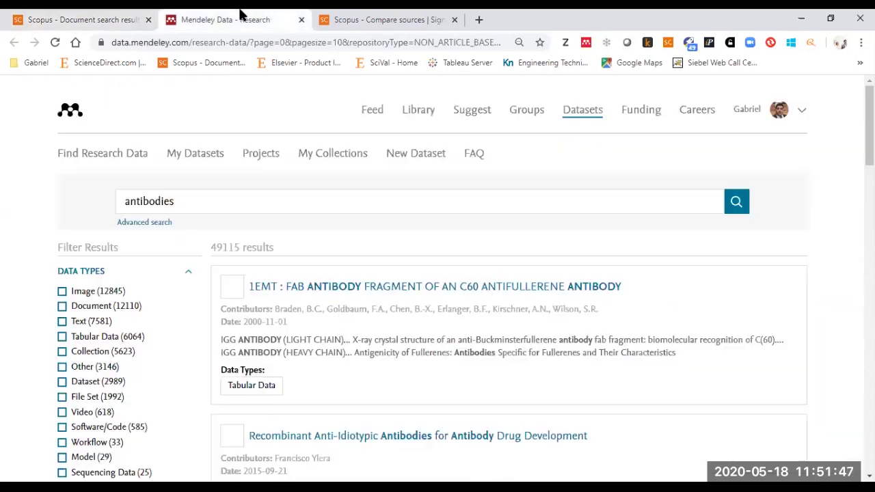
double_click(239, 248)
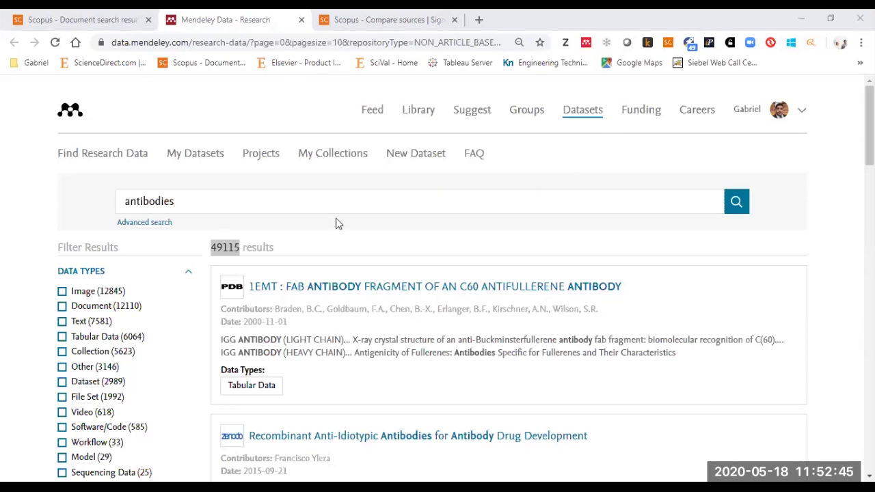
left_click(276, 207)
scroll(276, 208, "down", 4)
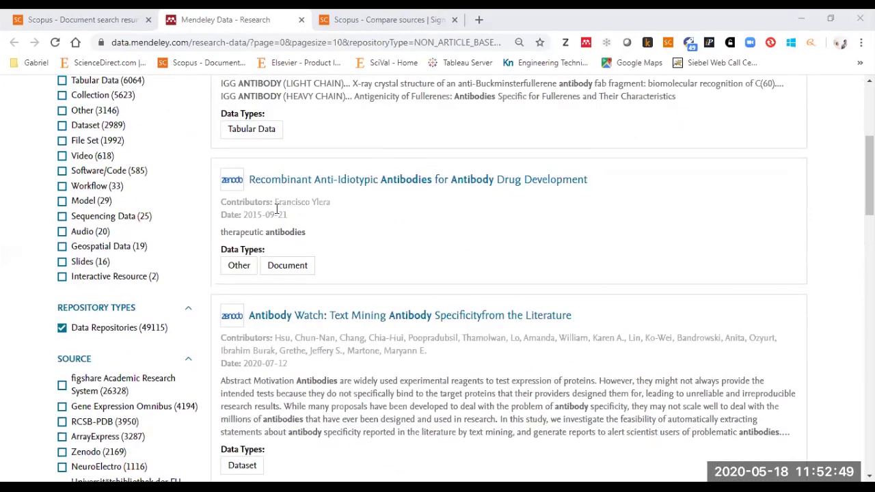
scroll(207, 210, "up", 4)
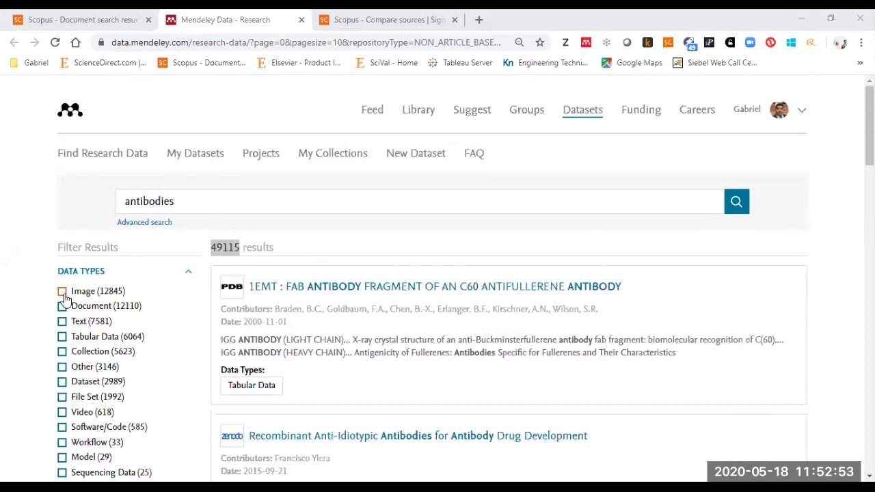
Step: Limit the datasets to the Image data type and search for "human antibodies"
left_click(62, 293)
left_click_drag(119, 202, 129, 202)
key("Left")
type("human")
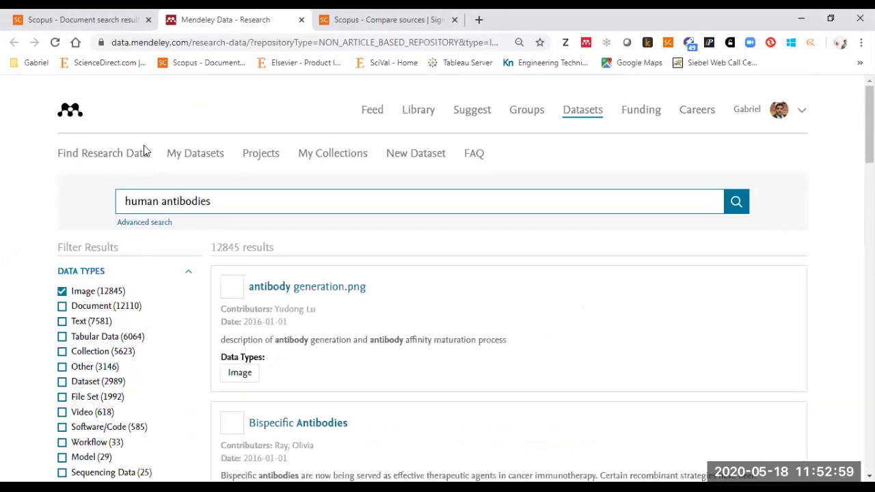
key("Return")
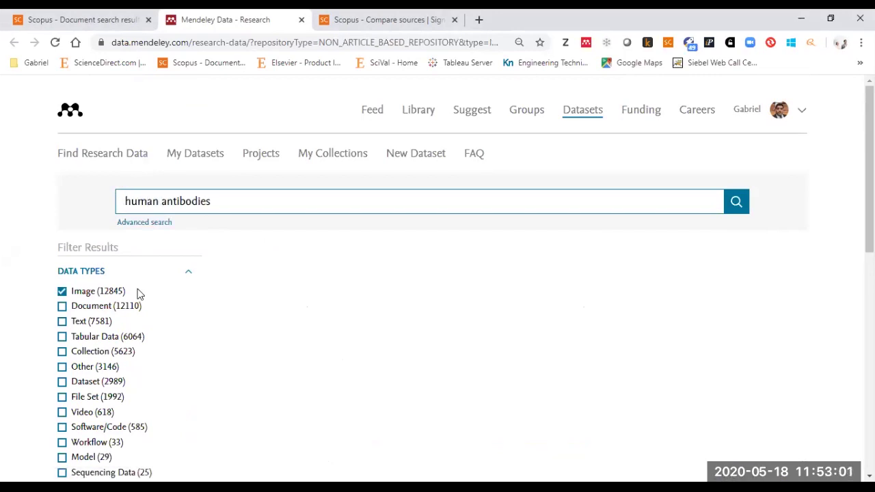
Step: Check the Scopus results again, and return to Mendeley Data to review the search term and filtered image datasets
left_click(91, 25)
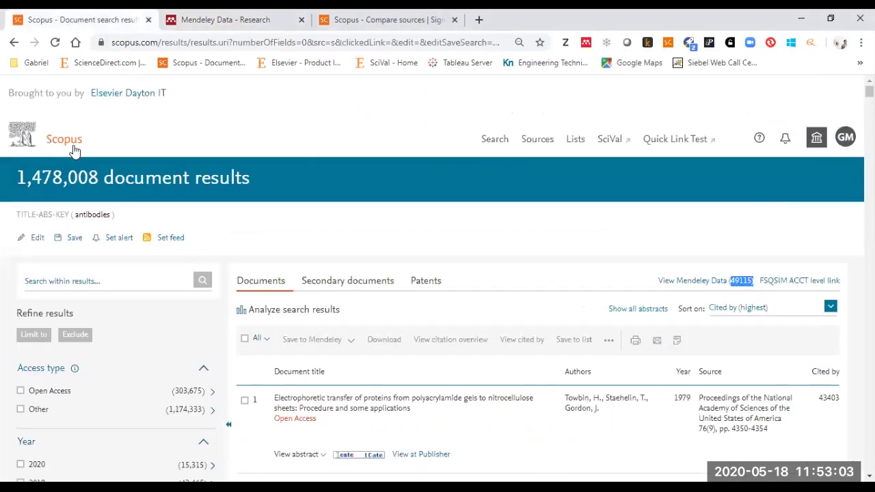
left_click(228, 19)
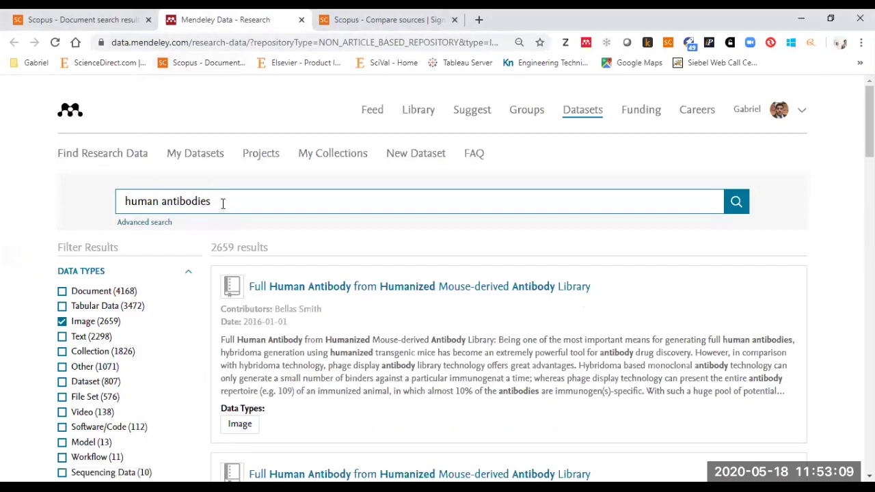
triple_click(186, 201)
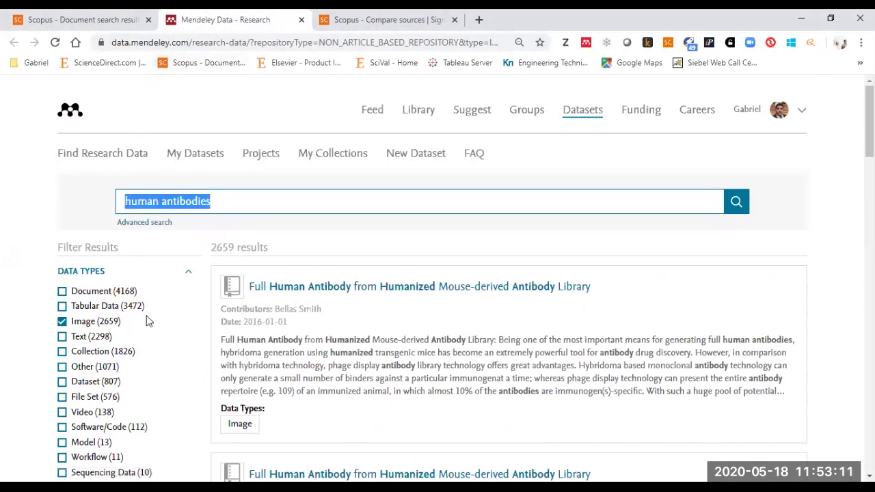
Step: Rerun the "human antibodies" dataset search with the Image filter and check the result total
key("Return")
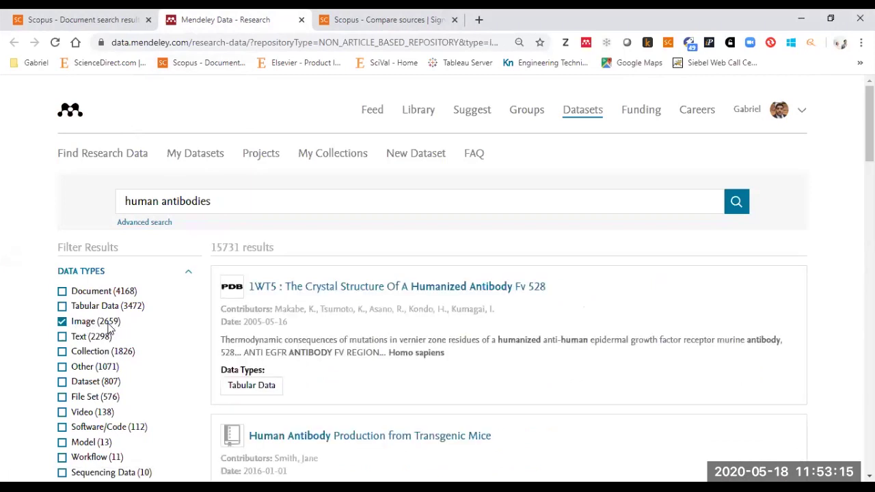
left_click(261, 201)
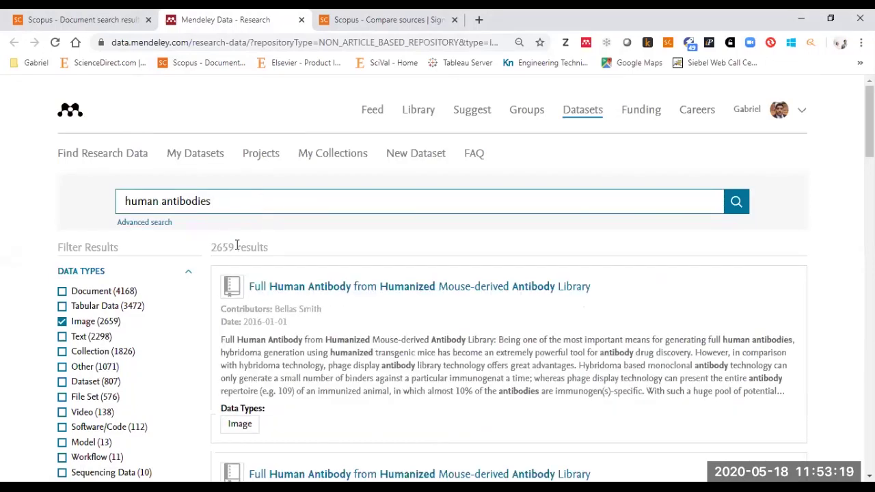
left_click_drag(236, 246, 203, 247)
left_click(334, 242)
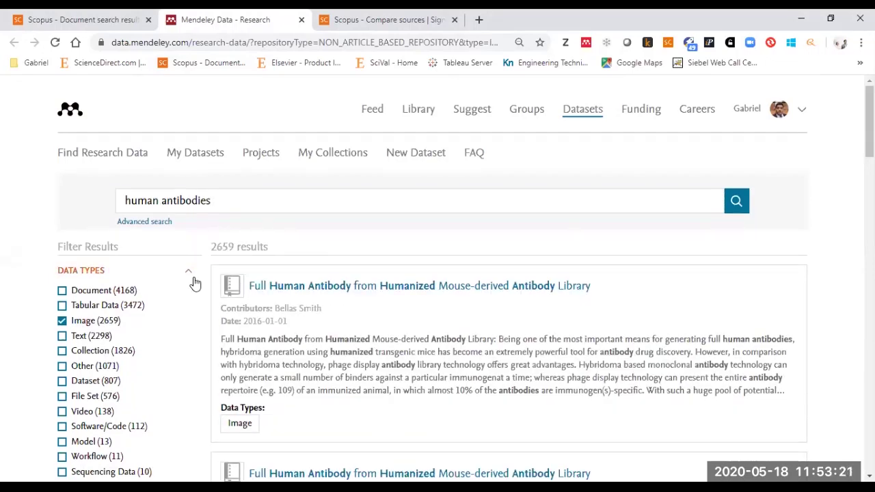
Step: Browse the first page of image datasets for human antibodies, including their descriptions and source filters
scroll(194, 282, "down", 2)
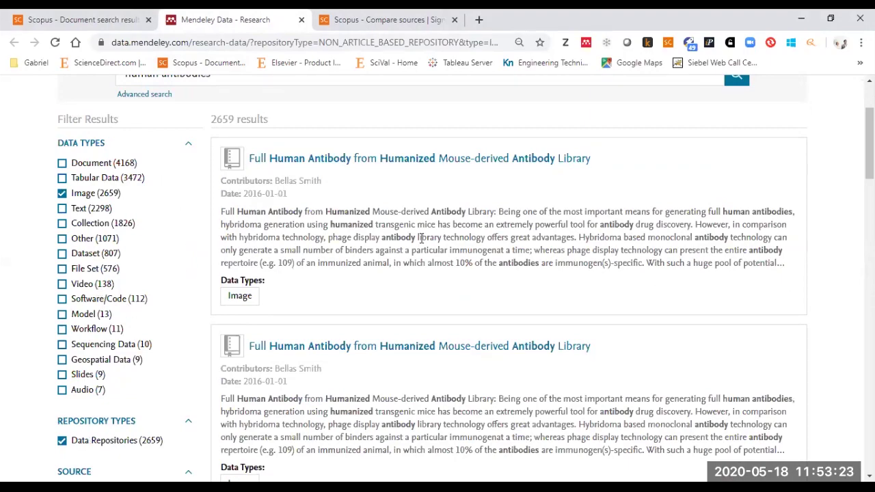
scroll(418, 240, "down", 10)
scroll(136, 308, "down", 6)
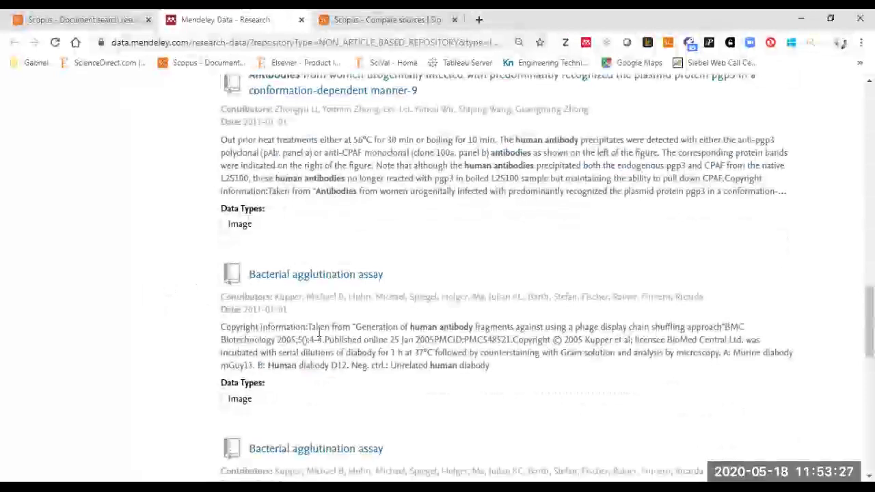
scroll(225, 294, "up", 1)
scroll(225, 294, "up", 15)
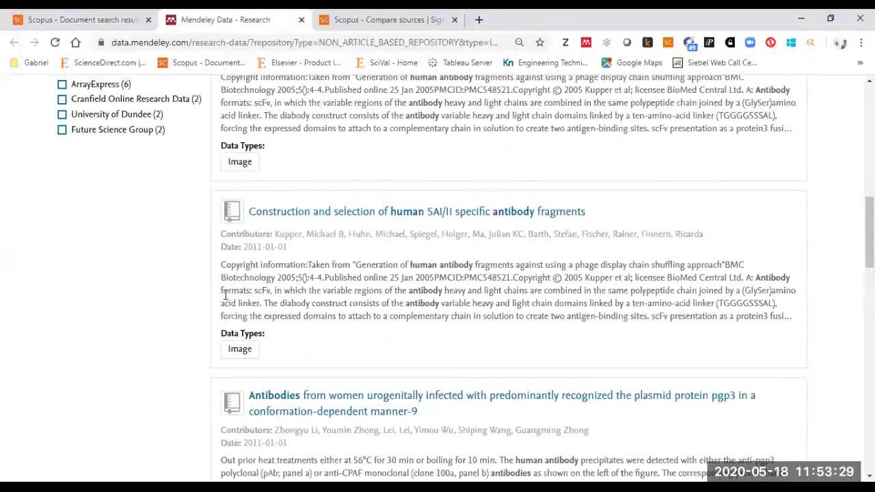
scroll(289, 179, "down", 4)
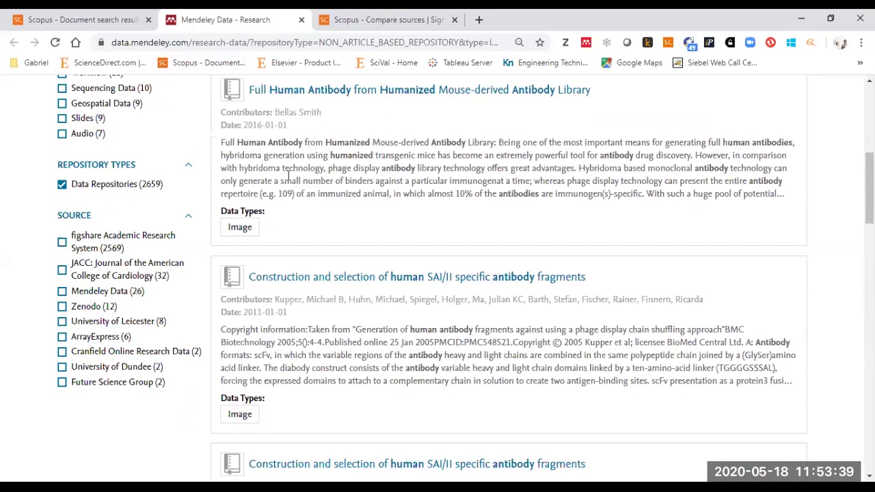
scroll(410, 185, "down", 8)
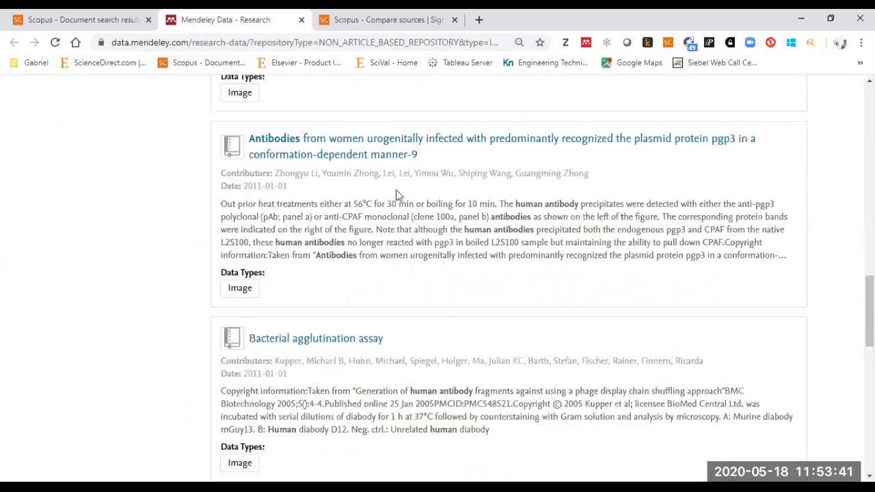
scroll(395, 189, "down", 7)
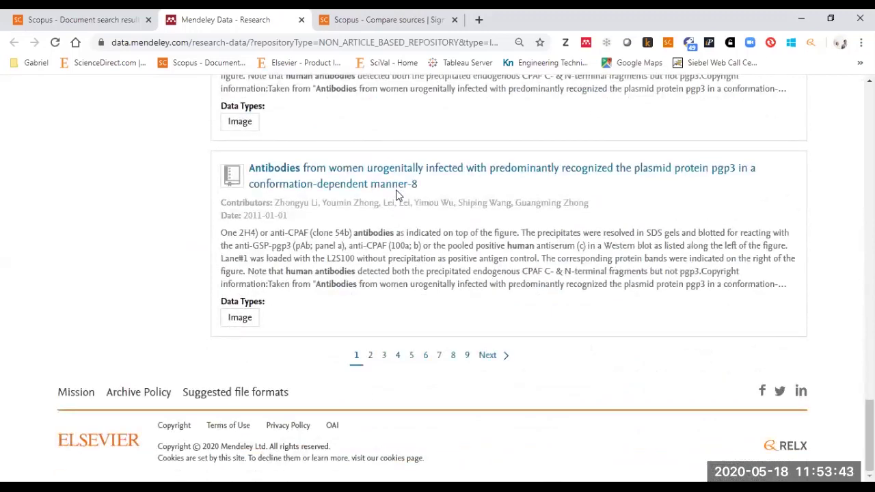
Step: Go to page 2 of the datasets and expand "Co-localization CXCR4 and HIV-1 glycoprotein in HIV-1 infected H9 cells"
left_click(369, 355)
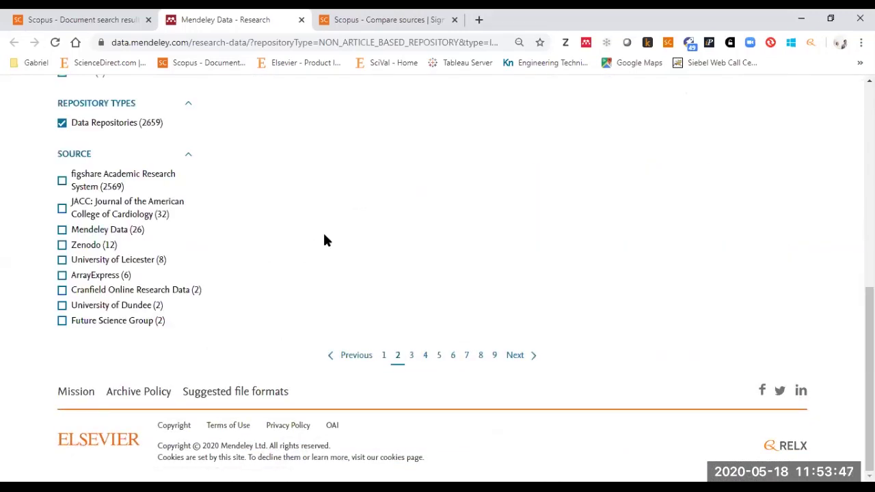
scroll(324, 236, "up", 10)
scroll(325, 235, "up", 6)
left_click(337, 214)
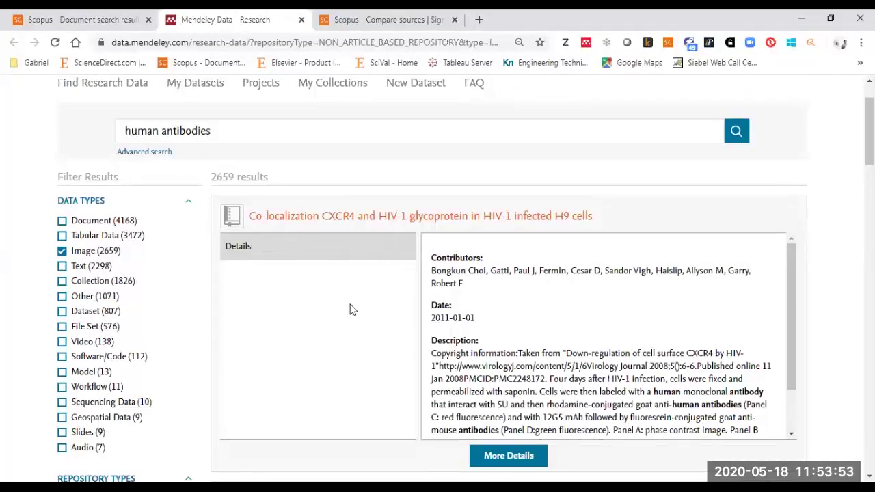
Step: Expand the first "Binding of human diabodies to SAI/II and coated ELISA plates" dataset and view its description
scroll(599, 282, "down", 7)
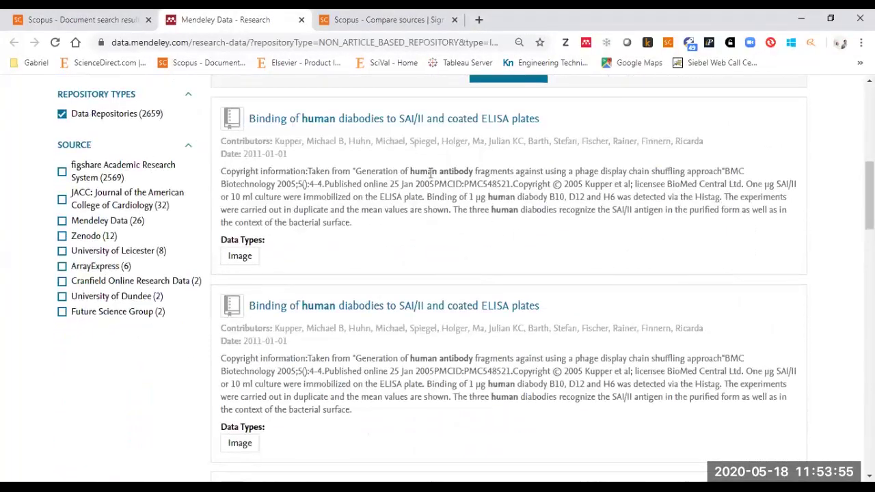
left_click(395, 127)
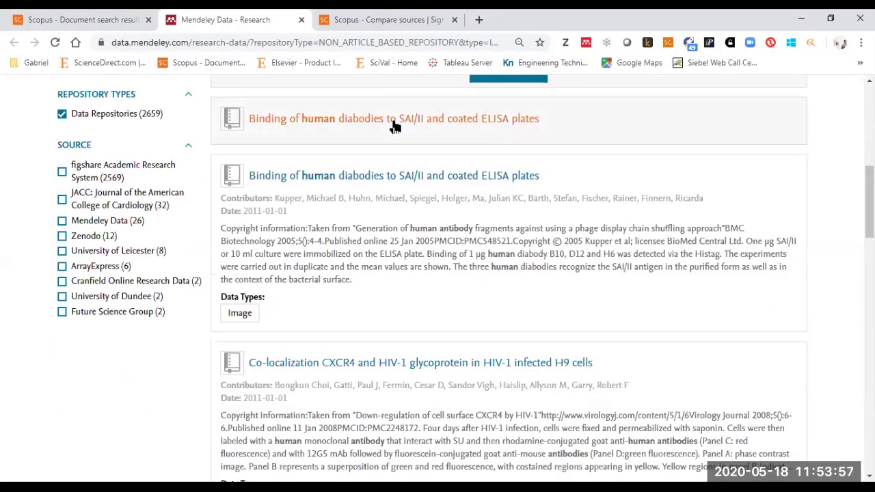
scroll(668, 260, "down", 3)
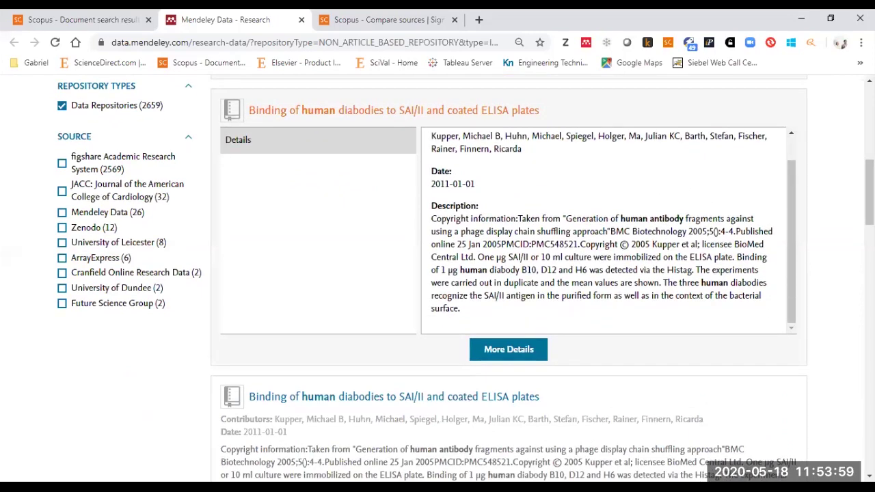
Step: Open a further results page and expand the "Additional file 4: Figure S4" and "Guselkumab" dataset details
scroll(742, 332, "down", 20)
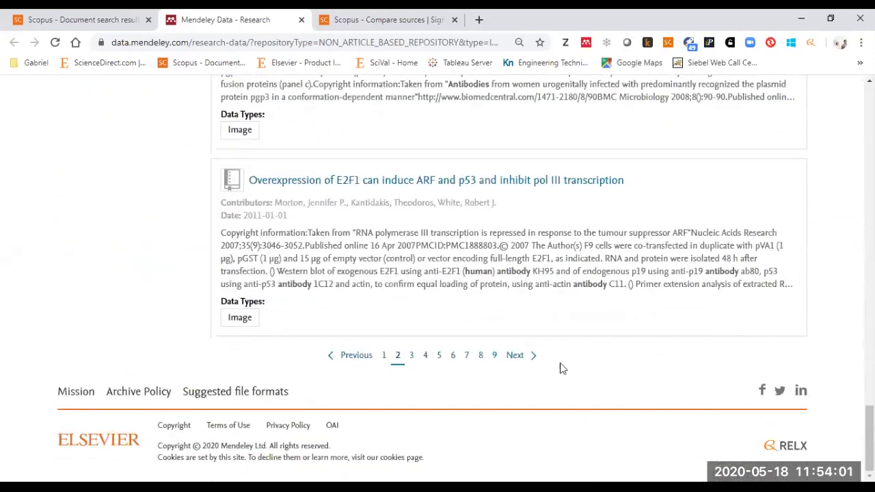
left_click(448, 358)
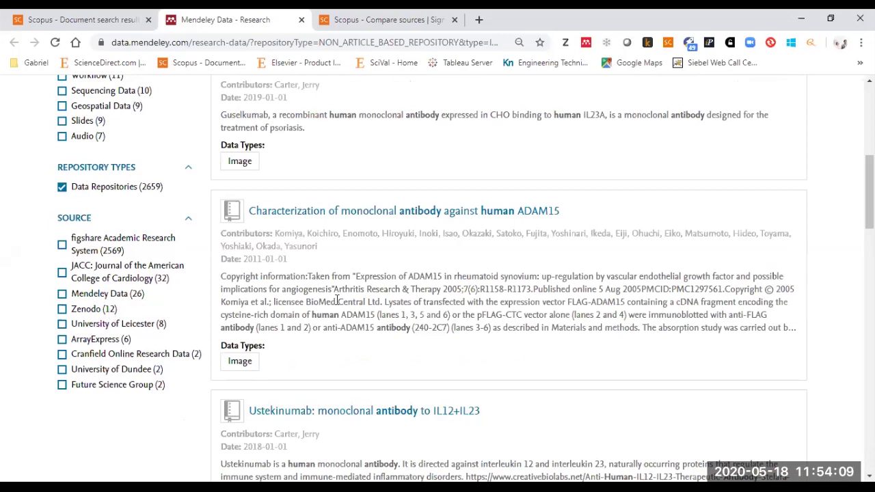
scroll(336, 300, "up", 5)
left_click(566, 273)
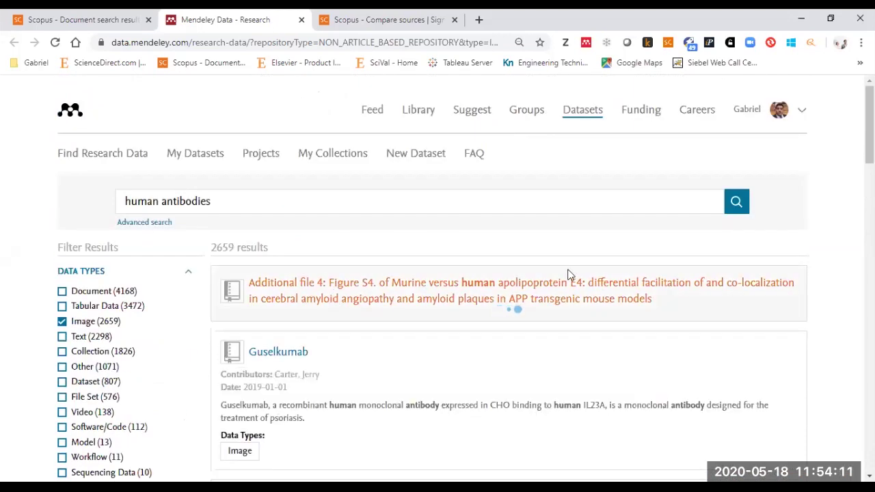
scroll(552, 285, "down", 5)
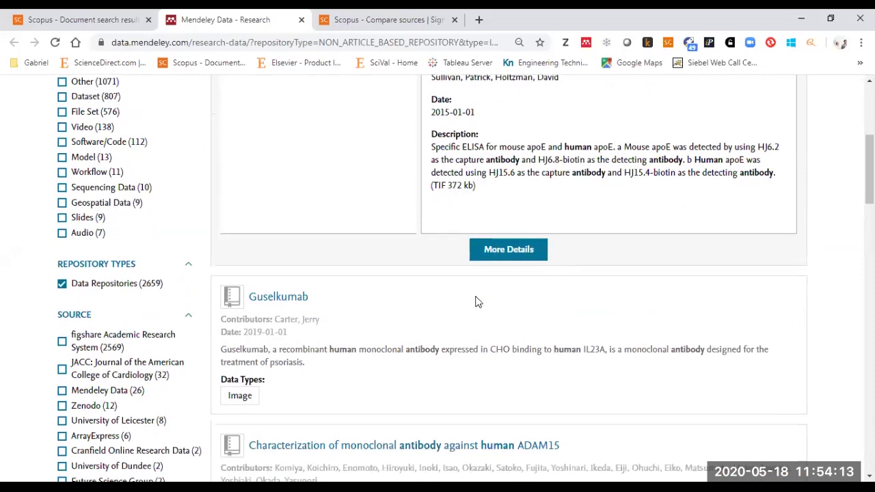
left_click(277, 197)
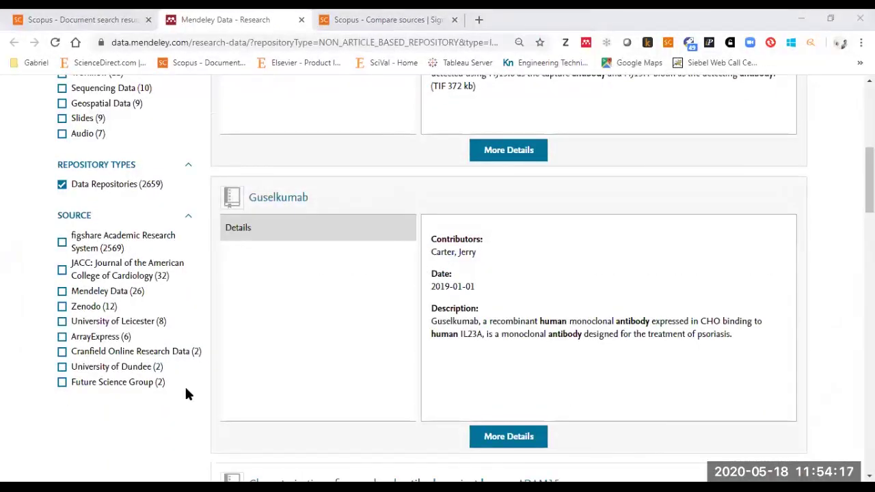
Step: Remove "human" from the search term and search the image datasets for "antibodies"
scroll(2, 359, "up", 5)
left_click(274, 190)
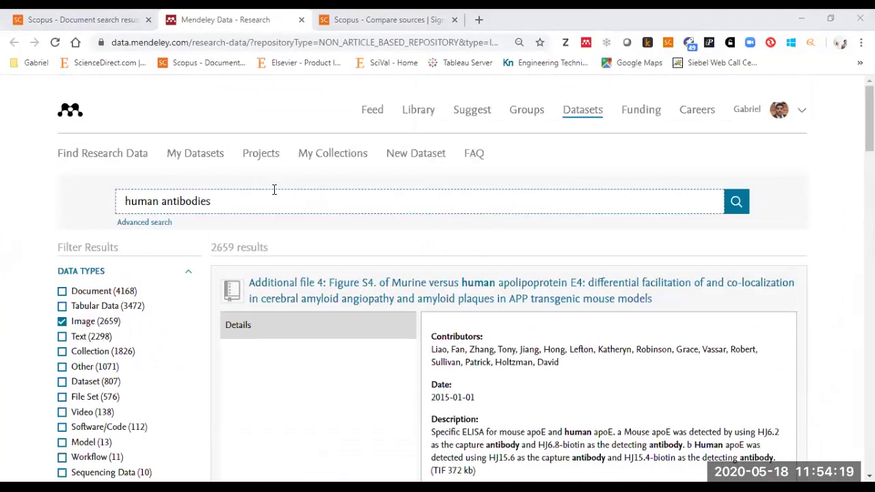
double_click(142, 199)
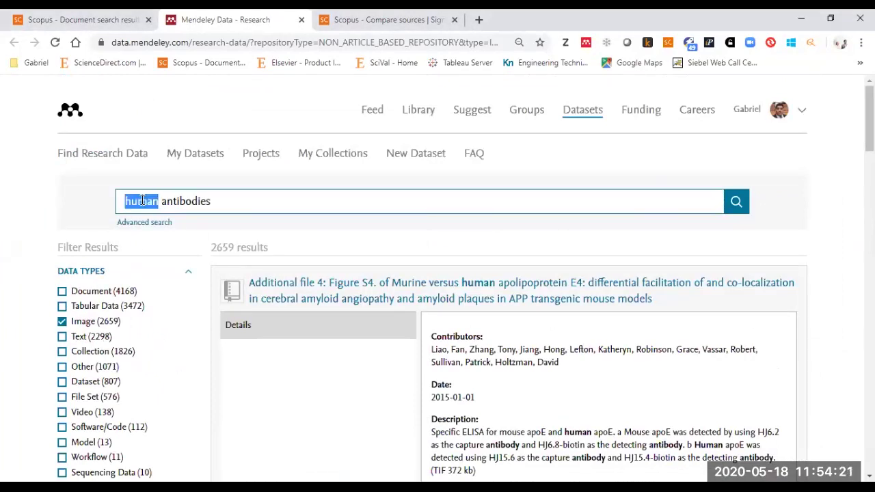
key("BackSpace")
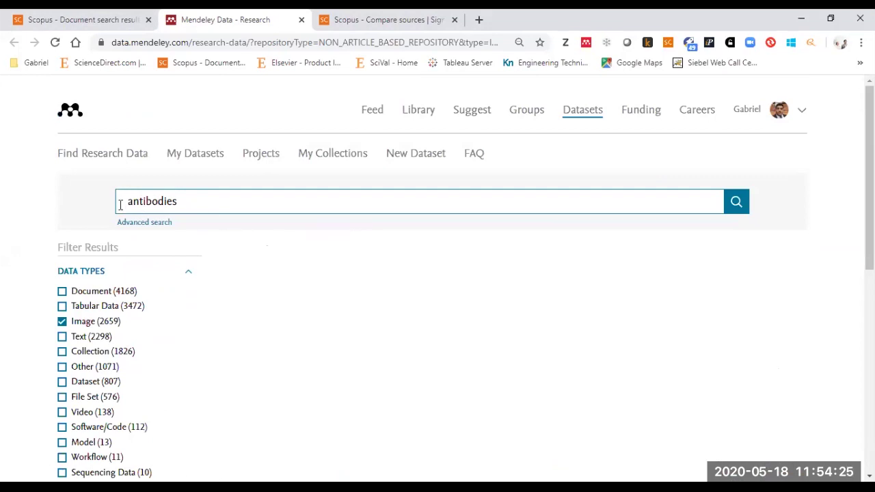
left_click_drag(120, 205, 192, 202)
left_click(192, 202)
key("Return")
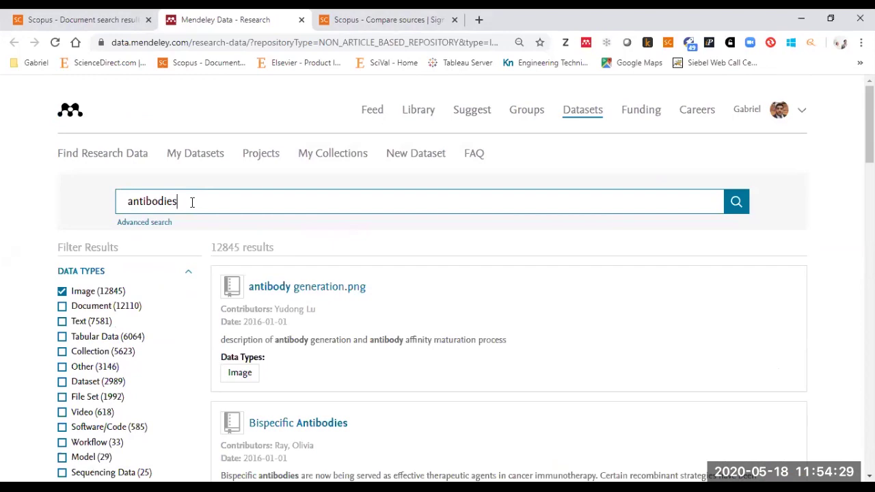
Step: Browse the first page of antibodies image datasets and expand the "mouse antibody" entry near its end
scroll(192, 202, "down", 10)
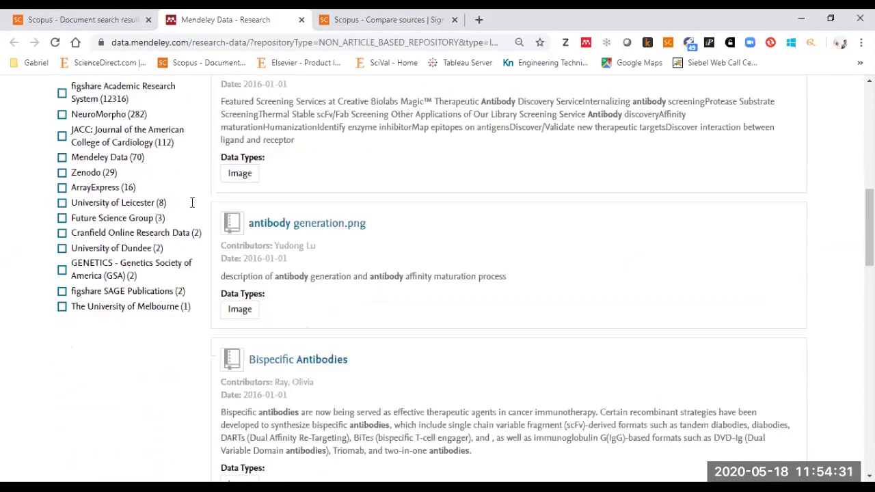
scroll(192, 202, "down", 4)
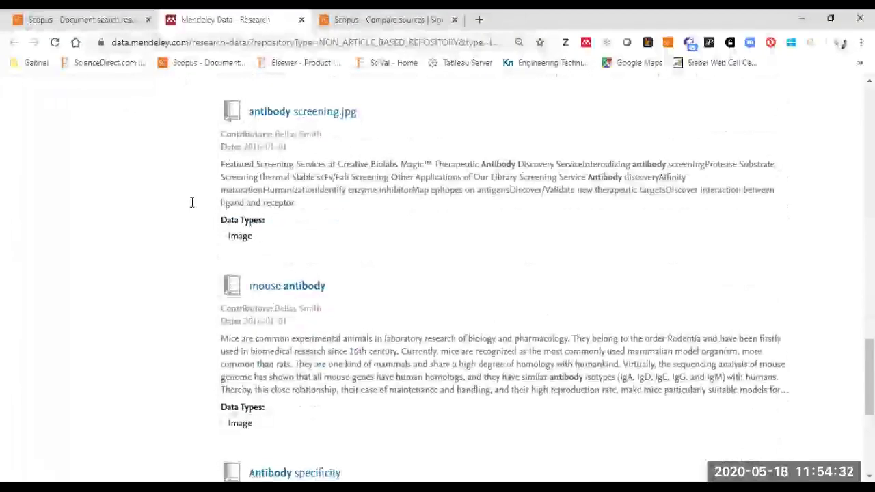
left_click(287, 295)
scroll(156, 309, "down", 1)
scroll(157, 308, "down", 2)
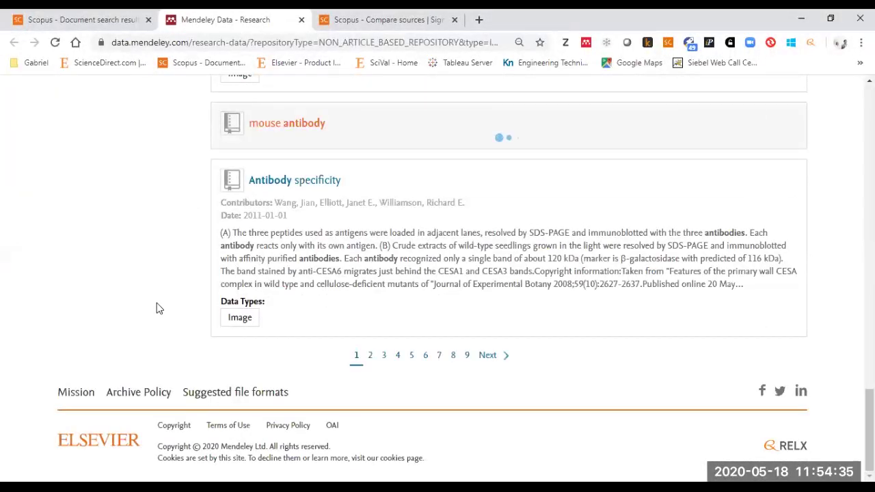
scroll(385, 300, "down", 3)
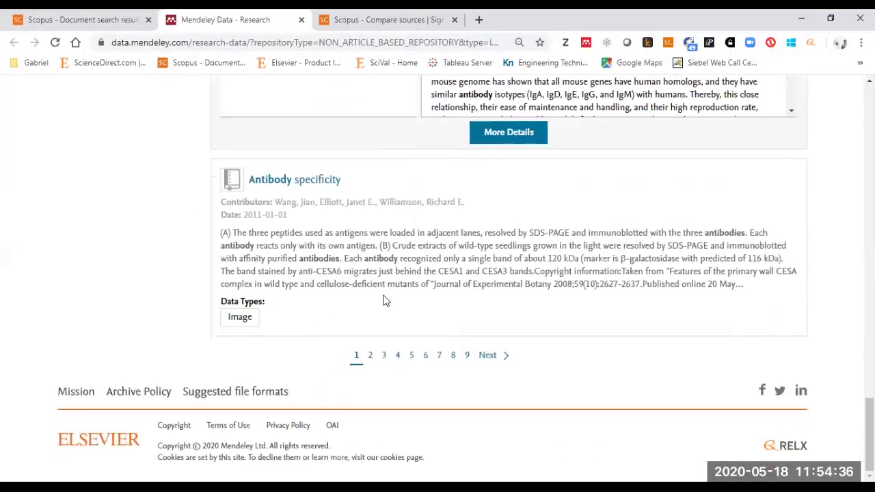
Step: Go to page 2 of the antibodies datasets and expand "Full Human Antibody from Humanized Mouse-derived Antibody Library"
left_click(370, 357)
scroll(225, 270, "up", 8)
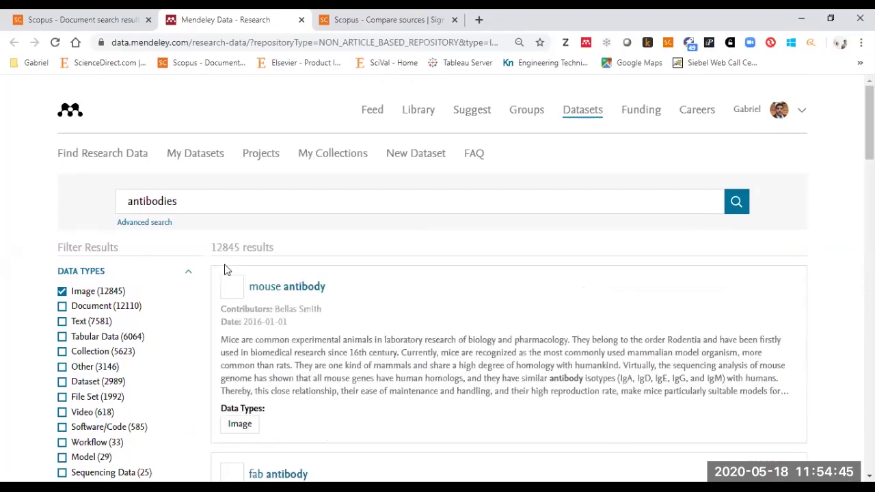
scroll(250, 259, "down", 7)
scroll(316, 235, "down", 8)
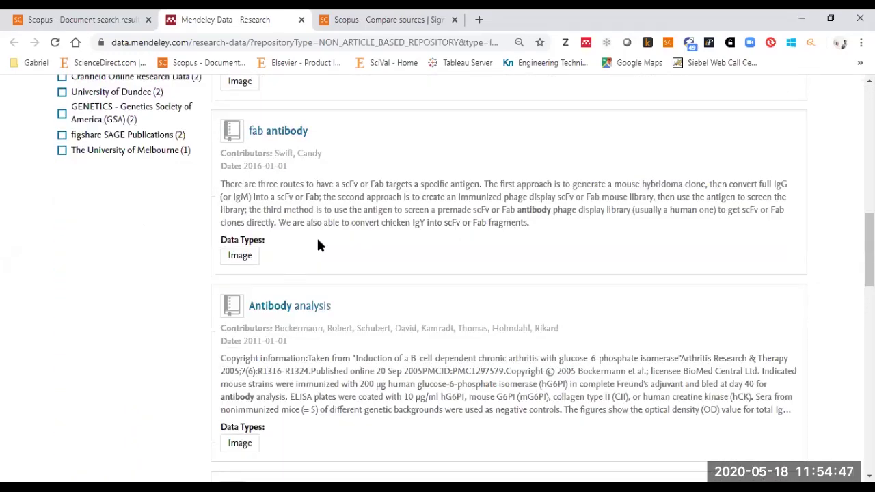
left_click(341, 176)
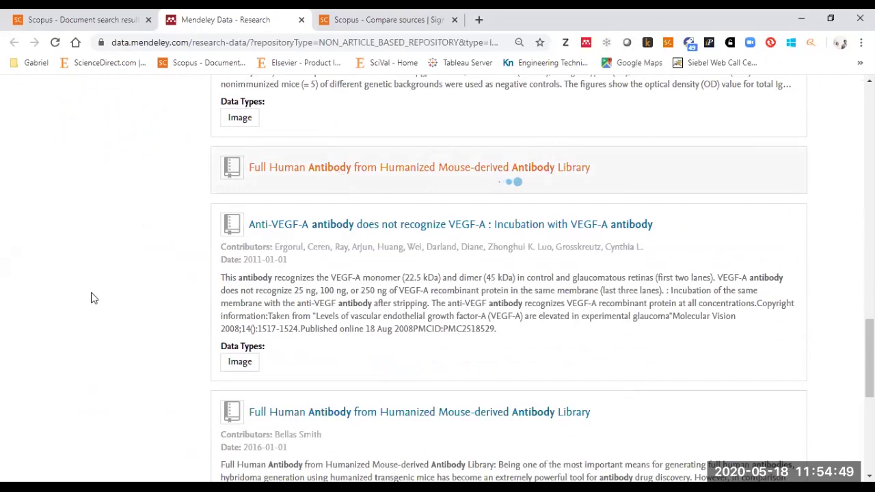
scroll(89, 298, "up", 3)
scroll(89, 297, "up", 15)
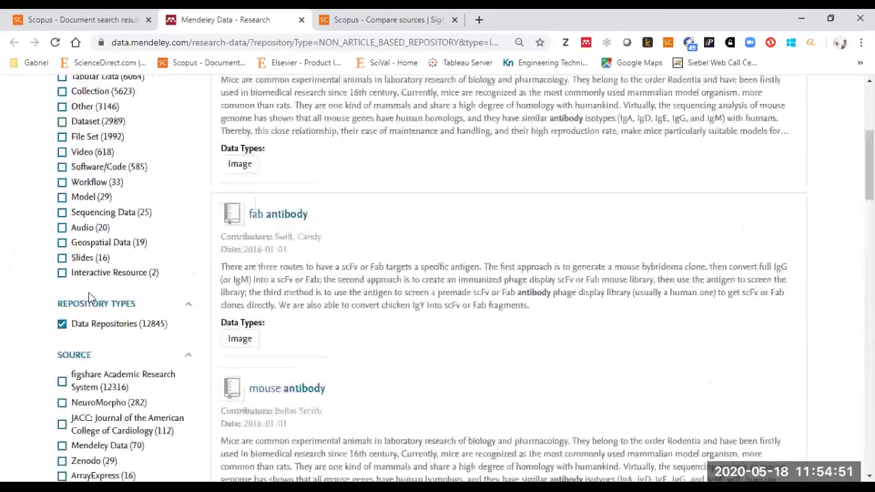
Step: Close Mendeley Data to return to the Scopus results, review the sorting options and choose Cited by (highest)
left_click(301, 19)
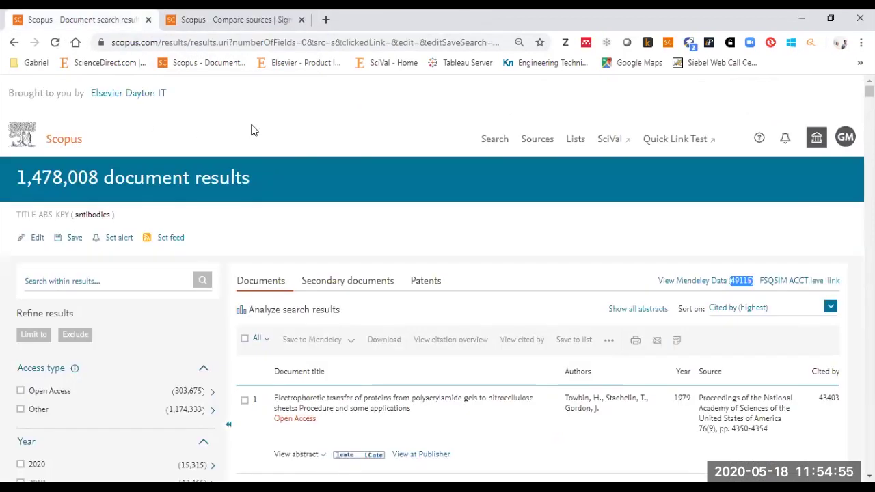
scroll(587, 200, "down", 2)
scroll(602, 177, "up", 1)
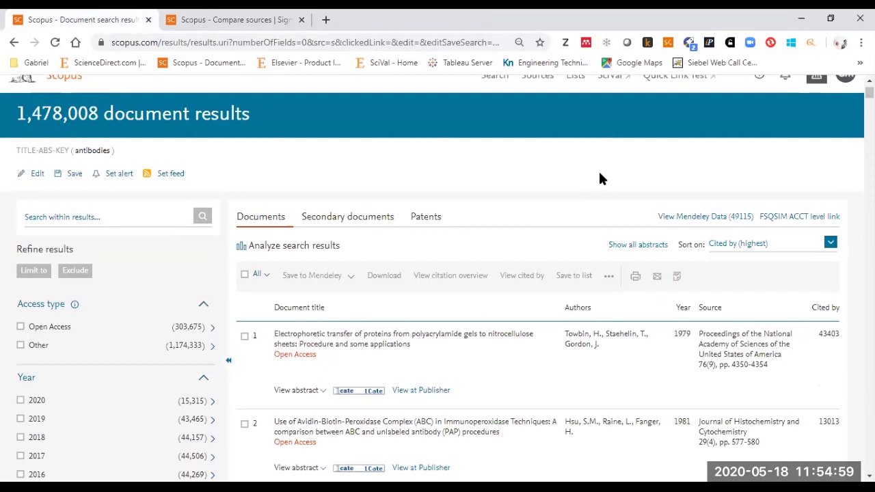
left_click(830, 245)
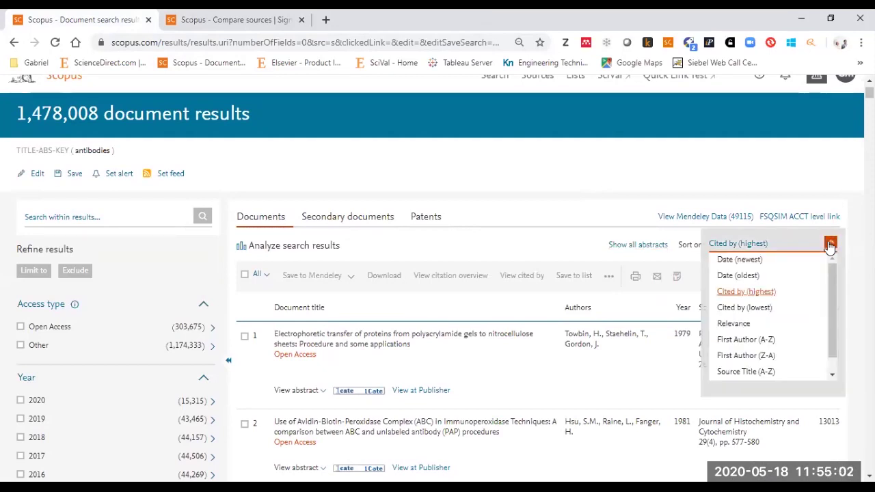
left_click(767, 292)
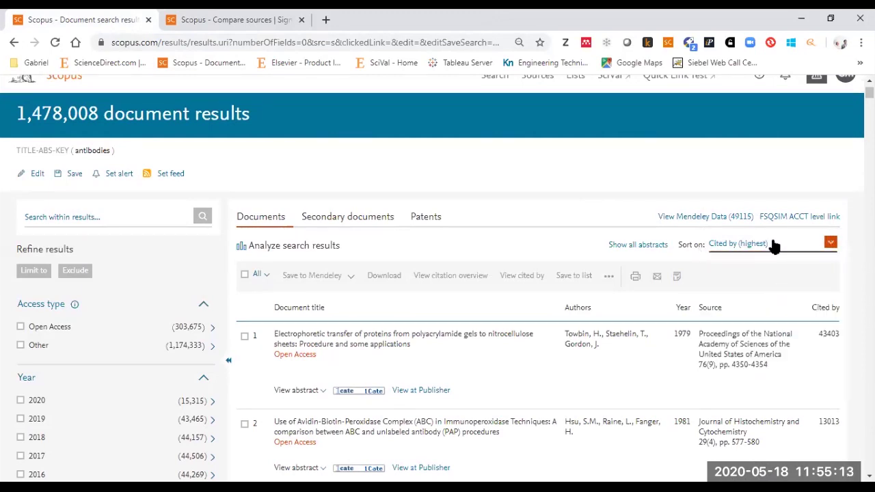
Step: Open the list of documents citing the first result, "Electrophoretic transfer of proteins", in a new tab and switch to it
left_click_drag(690, 332, 676, 334)
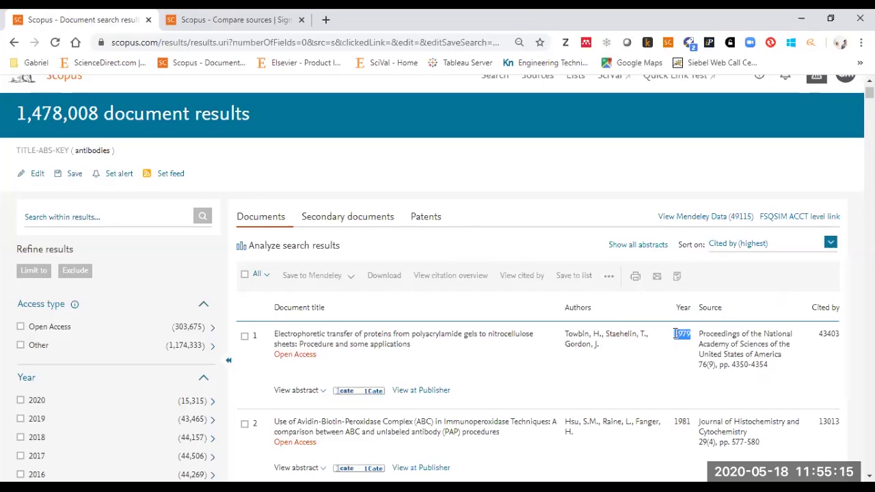
left_click(675, 384)
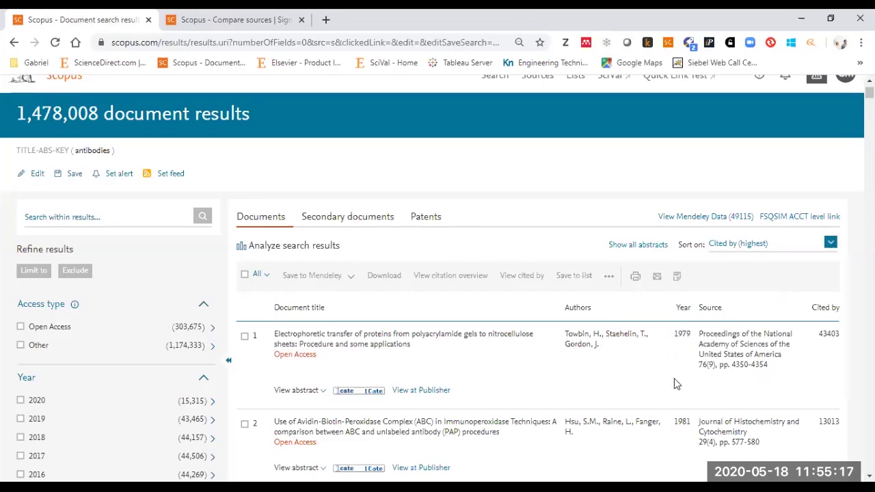
right_click(830, 342)
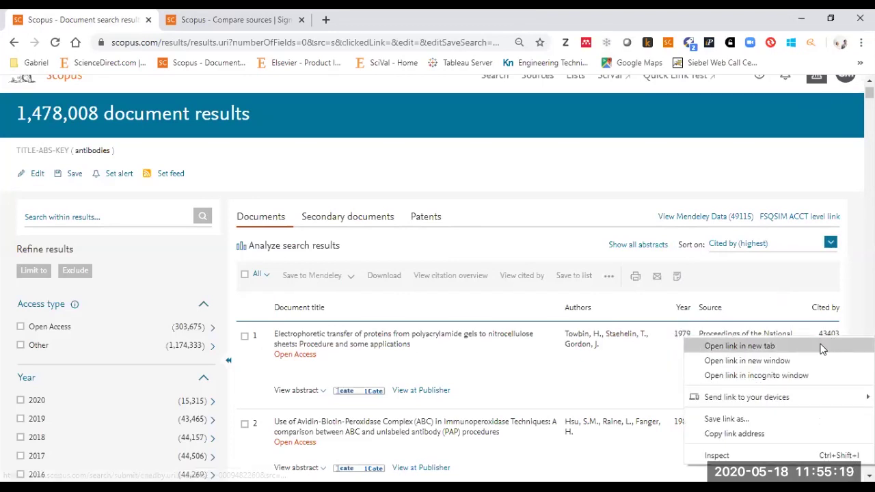
left_click(819, 347)
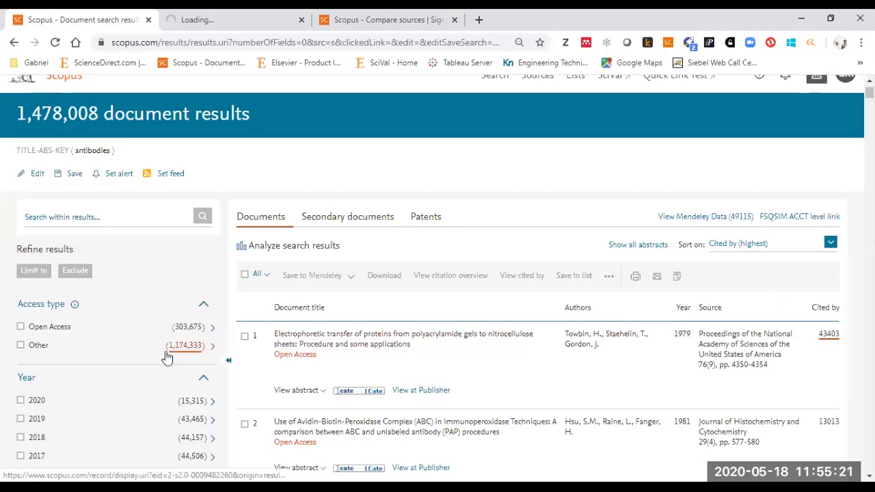
left_click_drag(316, 361, 274, 356)
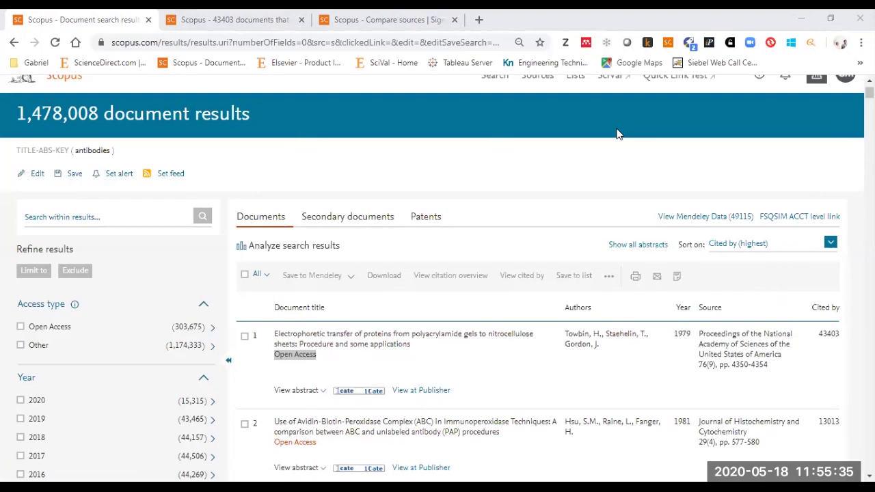
left_click(279, 15)
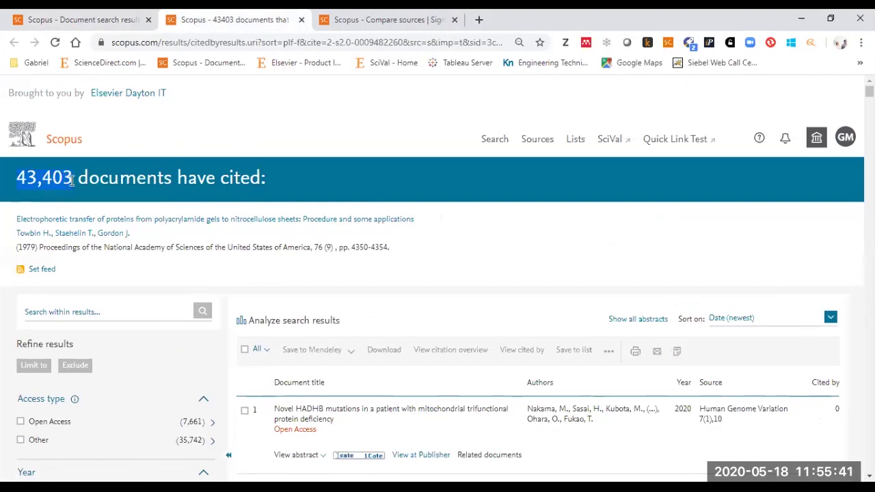
Step: Examine the citing documents and their refine filters, from access type and year through to source title and affiliation
scroll(271, 179, "down", 4)
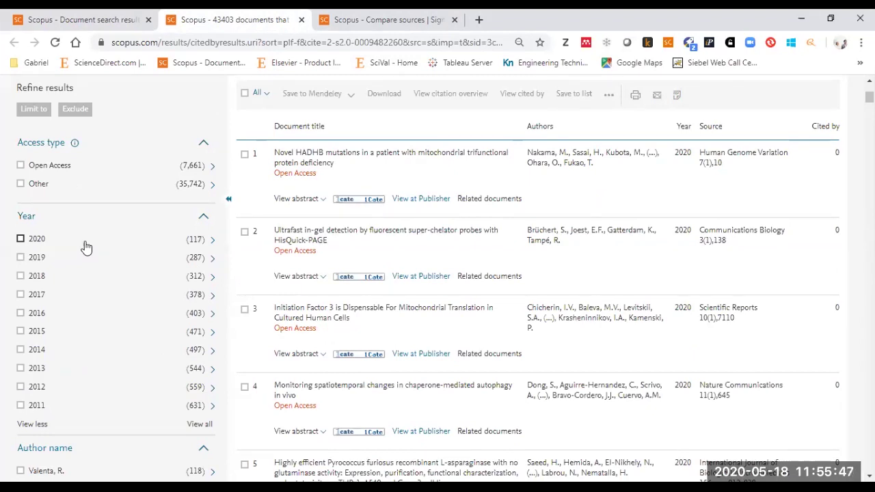
scroll(82, 239, "down", 4)
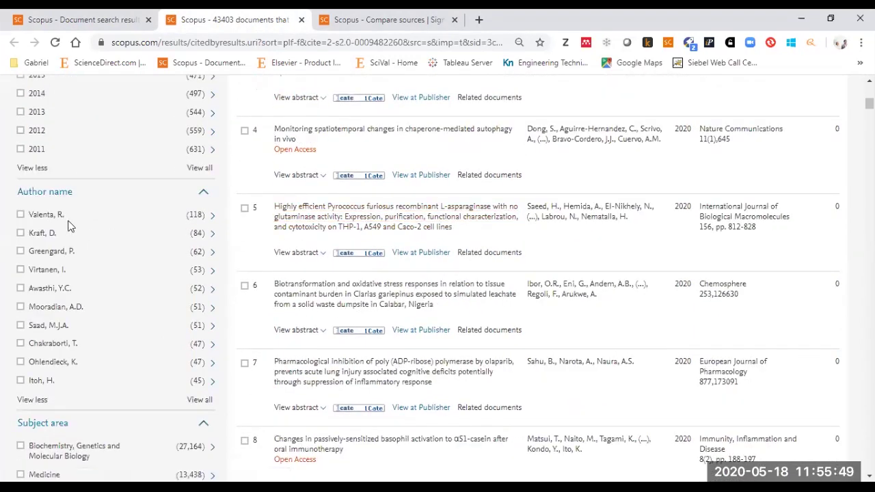
scroll(89, 222, "down", 4)
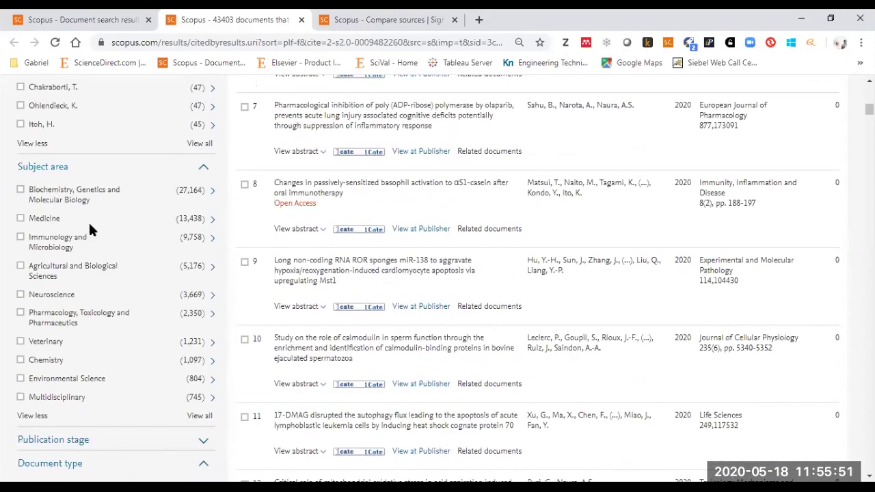
scroll(108, 202, "down", 5)
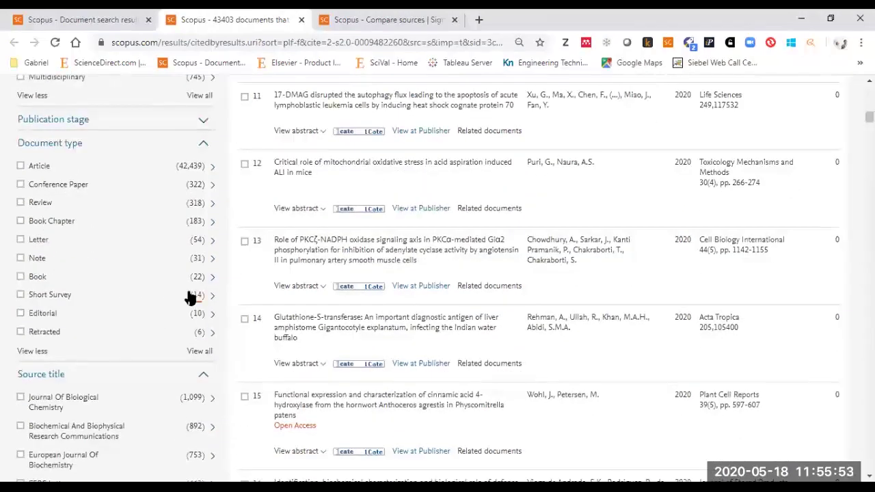
scroll(189, 297, "down", 5)
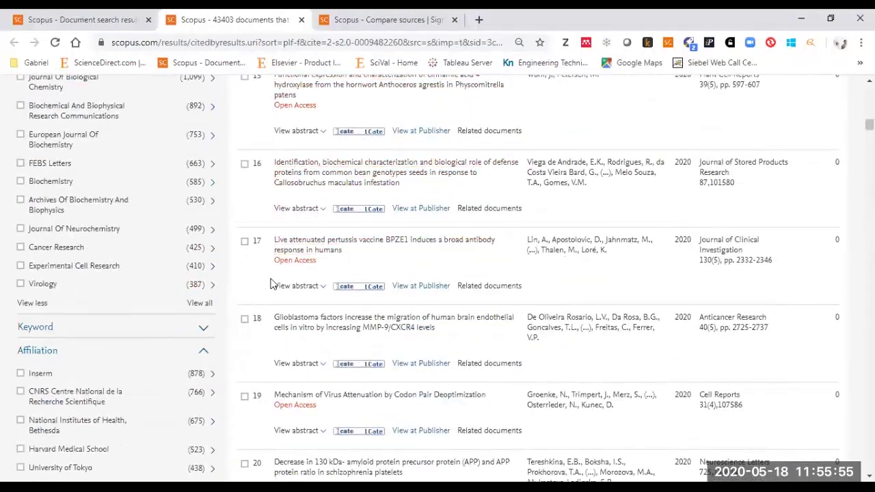
scroll(272, 282, "up", 20)
scroll(272, 282, "up", 3)
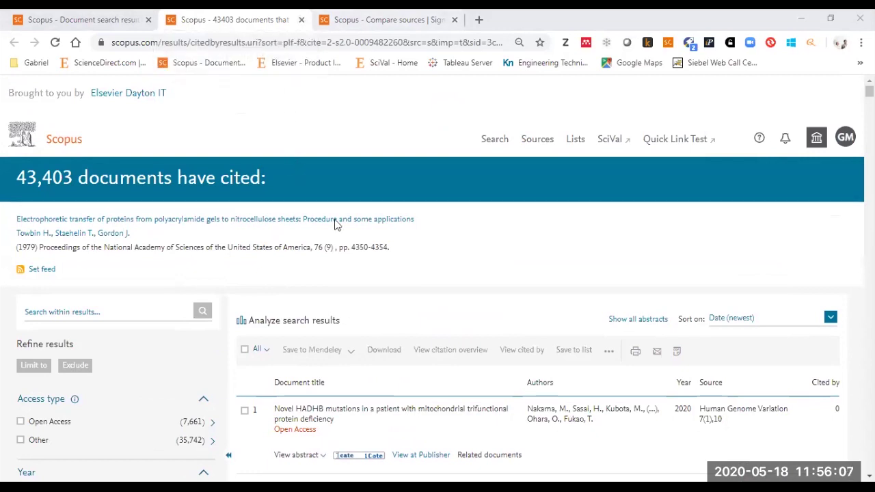
scroll(409, 267, "down", 4)
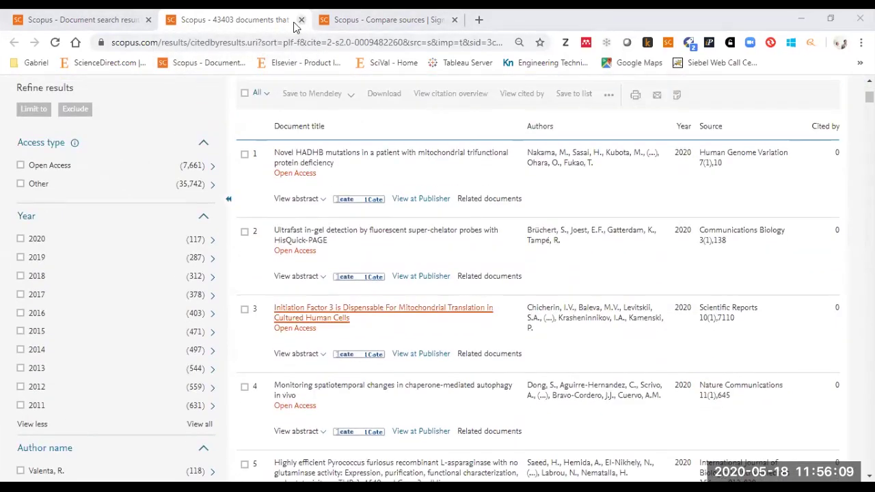
scroll(457, 227, "up", 4)
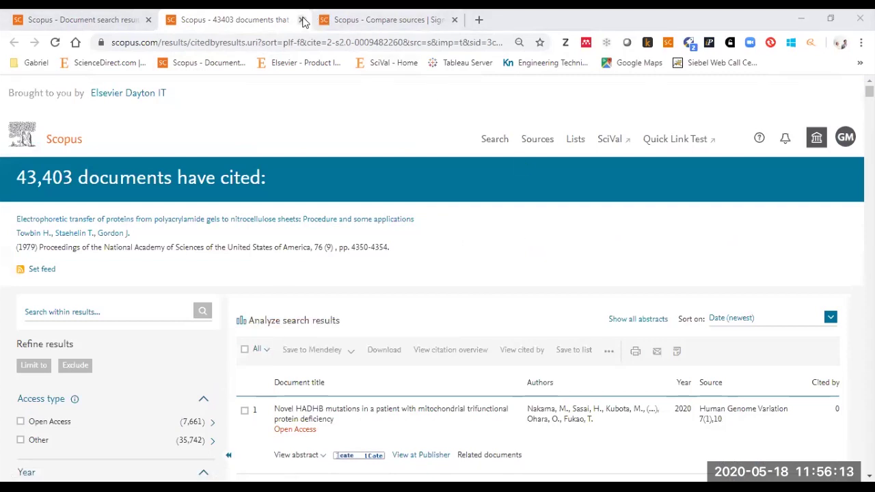
Step: Analyze the citing documents and open the "Documents by affiliation" breakdown to view its list and chart
left_click(283, 327)
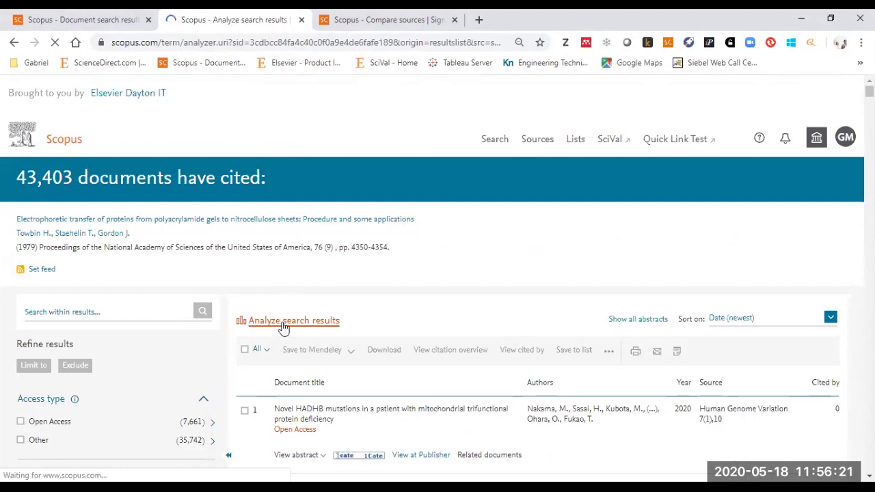
scroll(461, 241, "down", 5)
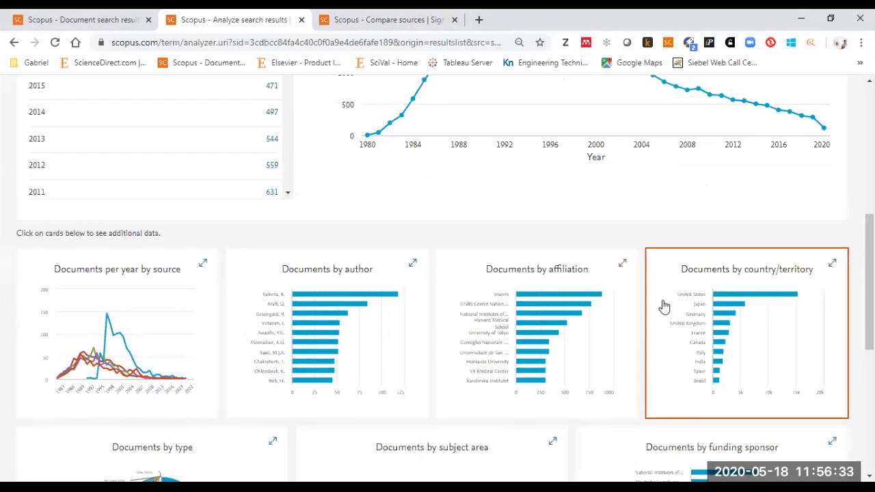
left_click(539, 280)
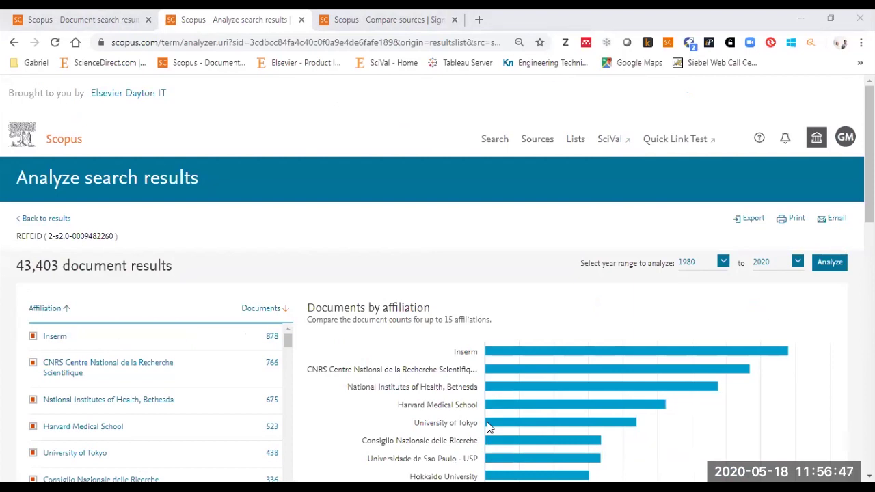
scroll(361, 265, "down", 2)
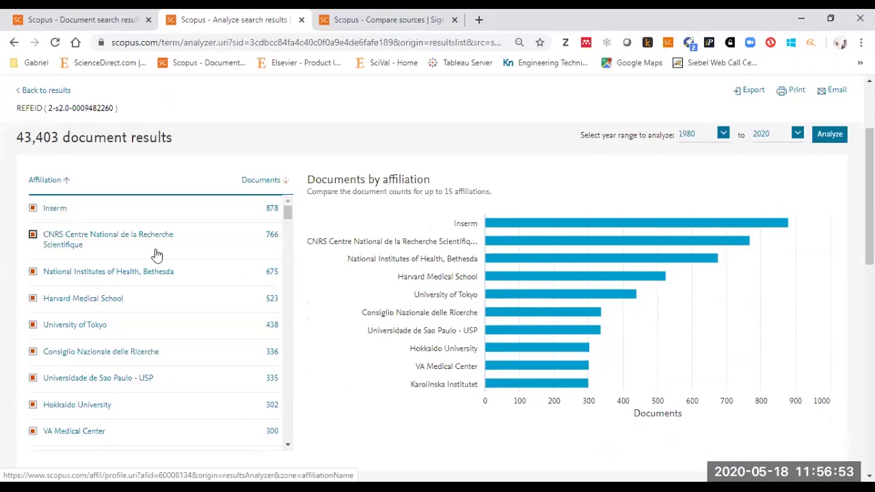
Step: Close the citing-documents analysis to return to the antibodies results and point out their "Analyze search results" option
left_click(300, 20)
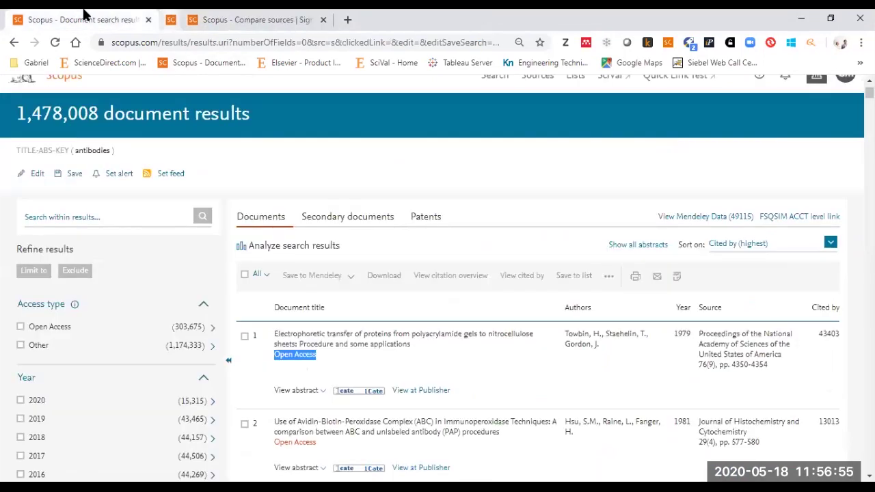
left_click_drag(342, 246, 239, 246)
left_click(304, 188)
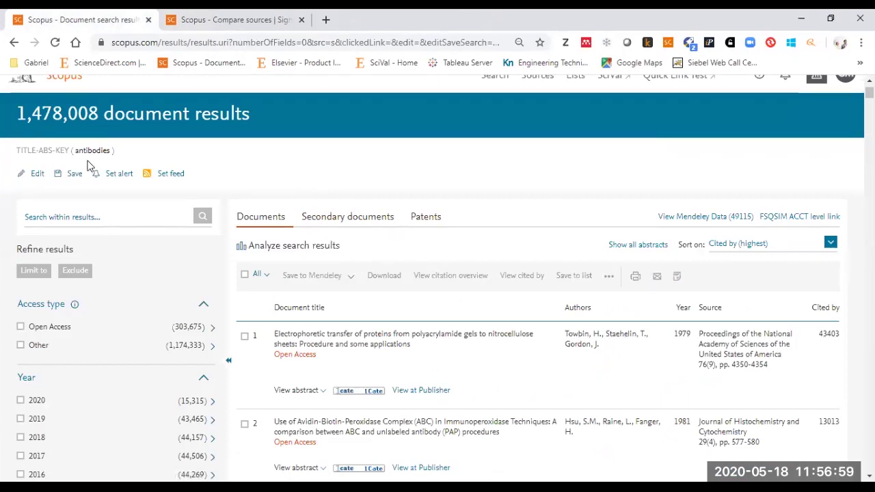
Step: Select all of the antibodies document results and check the available selection scopes
left_click(246, 277)
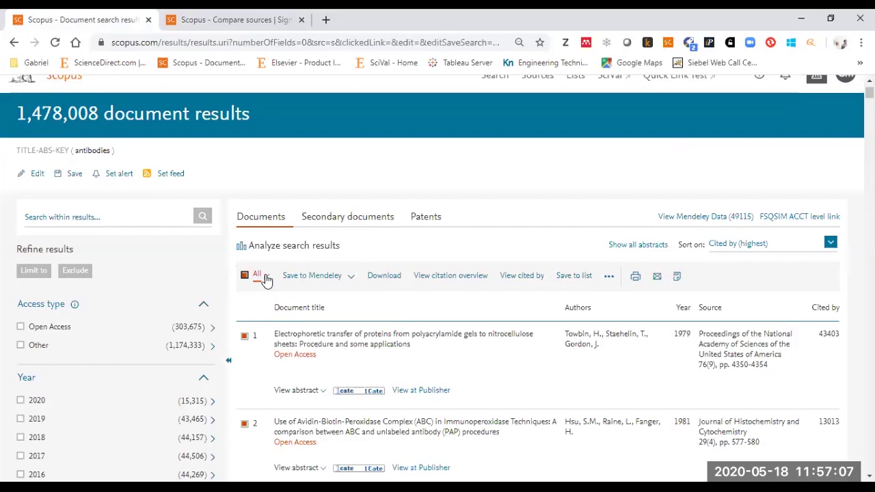
left_click(267, 277)
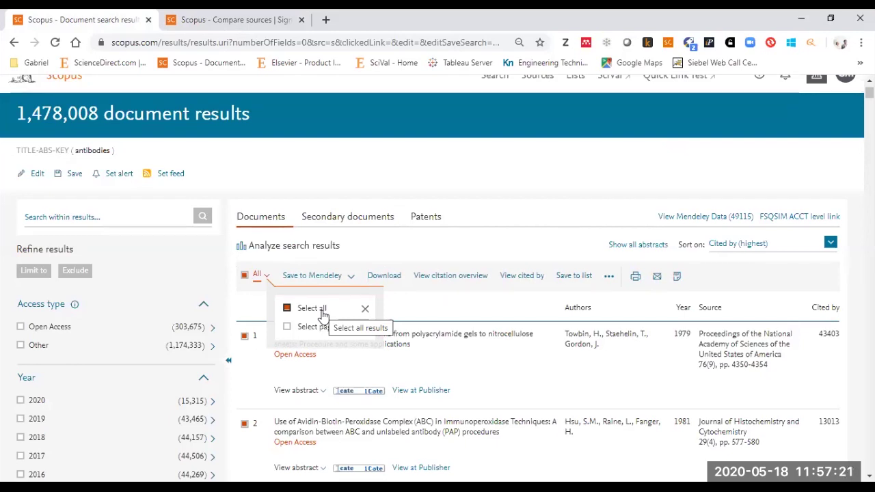
left_click(483, 185)
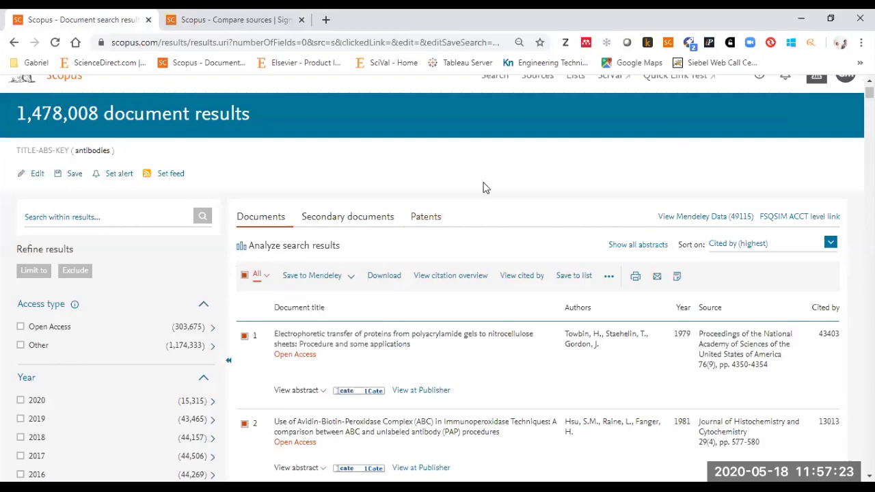
Step: Look through the selected results to the end of the page and check the results-per-page options
scroll(480, 180, "down", 20)
scroll(480, 185, "down", 20)
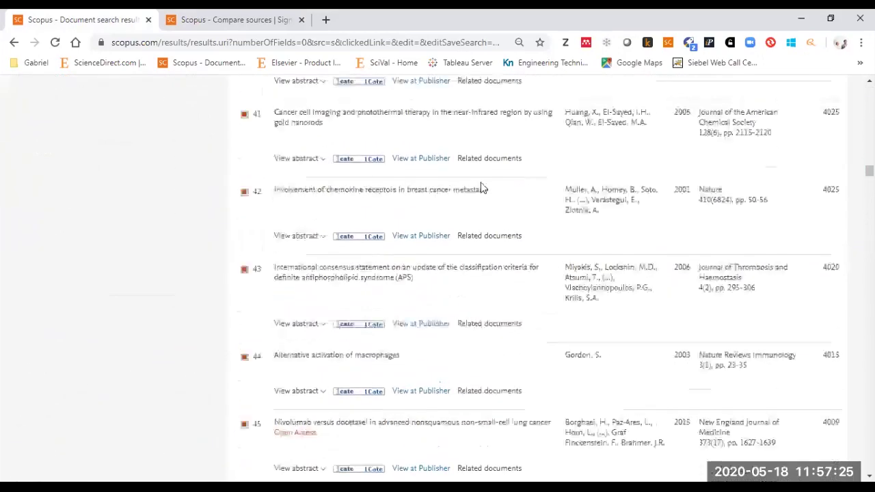
scroll(480, 188, "down", 20)
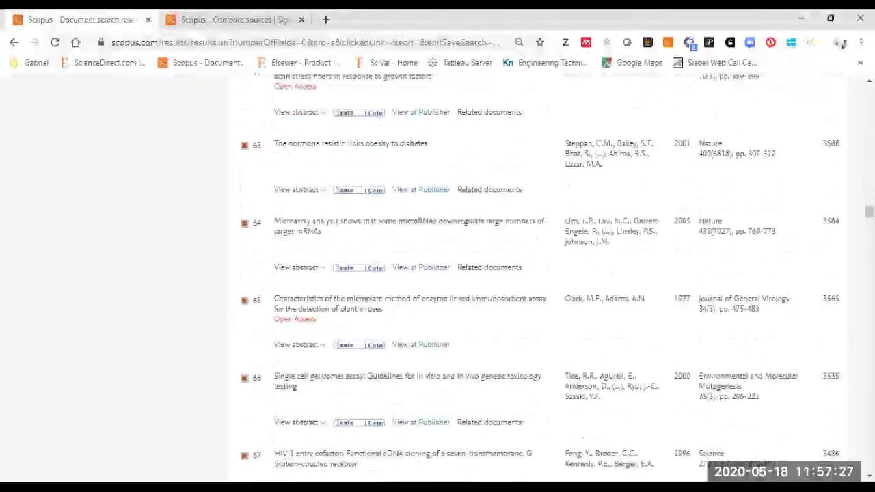
scroll(480, 188, "down", 20)
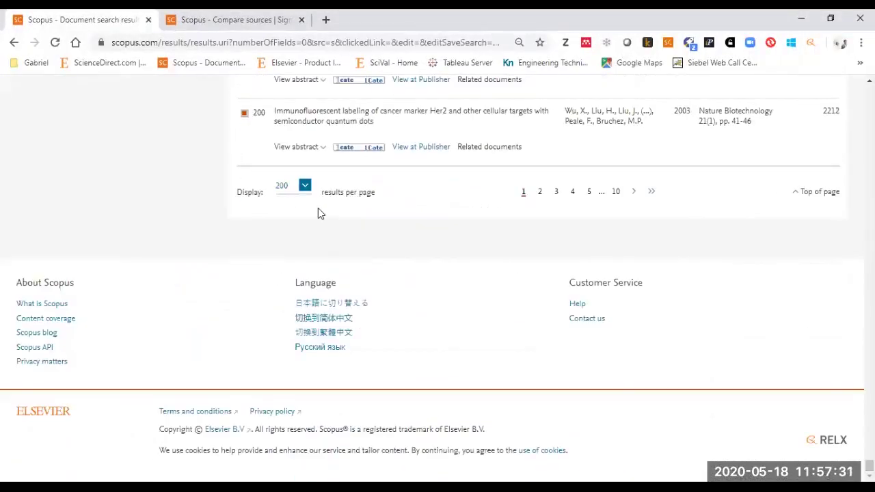
left_click(305, 187)
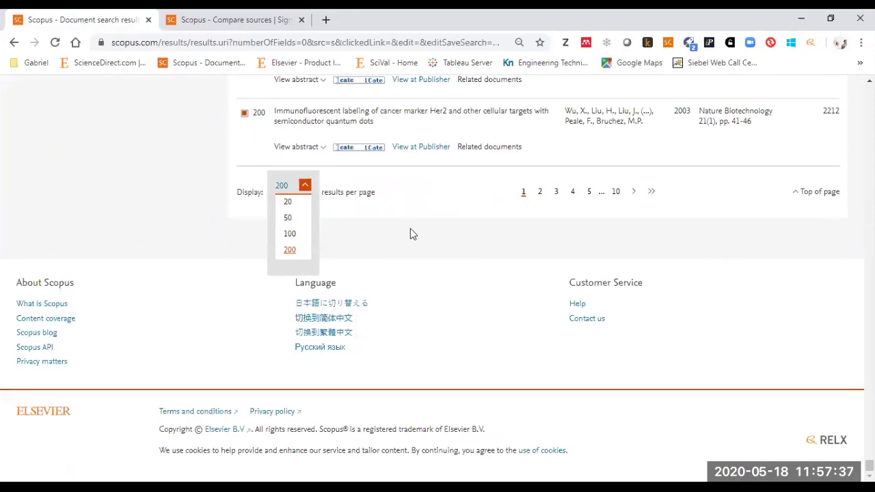
left_click(841, 274)
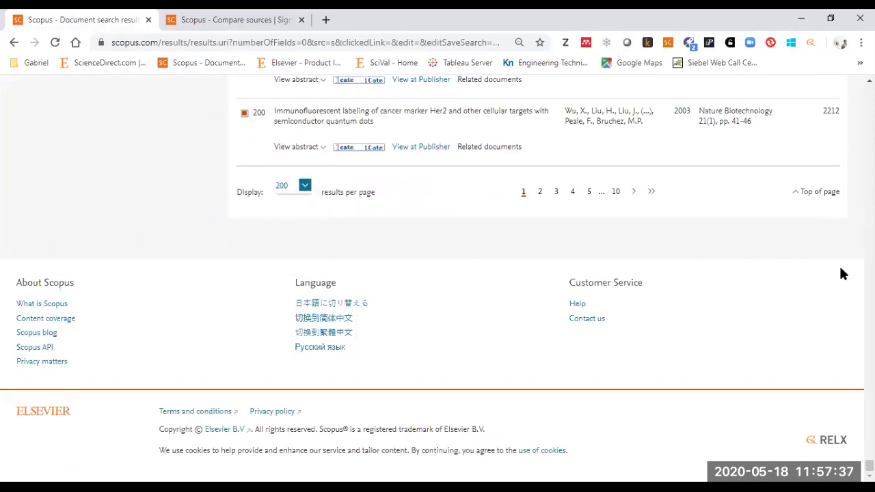
Step: Return to the top of the results and change the selection scope to "Select page"
left_click(822, 197)
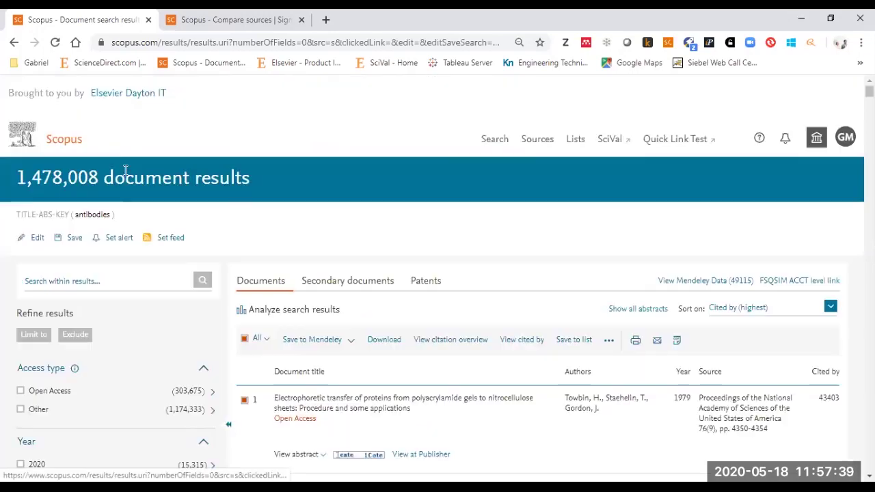
left_click(267, 344)
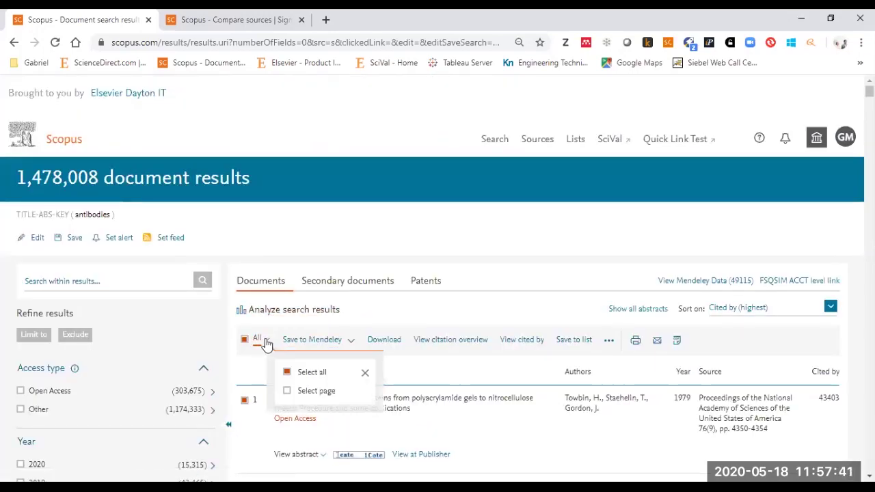
left_click(312, 392)
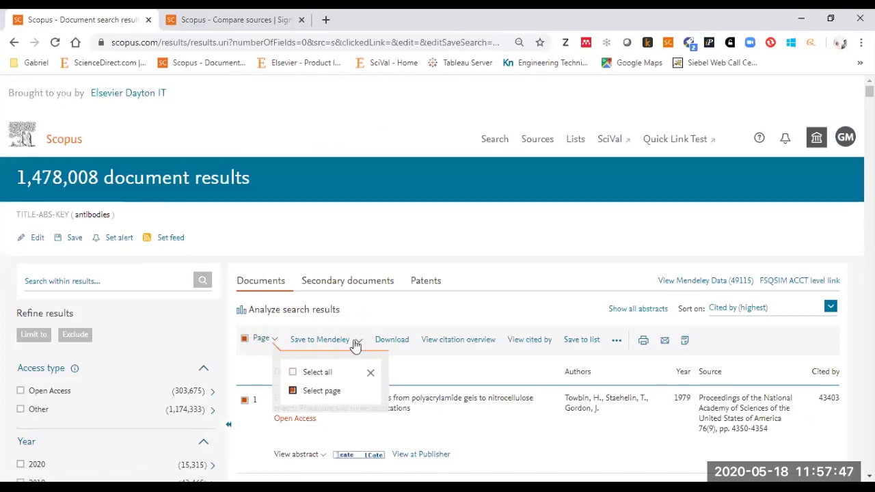
Step: Open the export document settings for the selected page of results and set the method of export to Mendeley
left_click(323, 349)
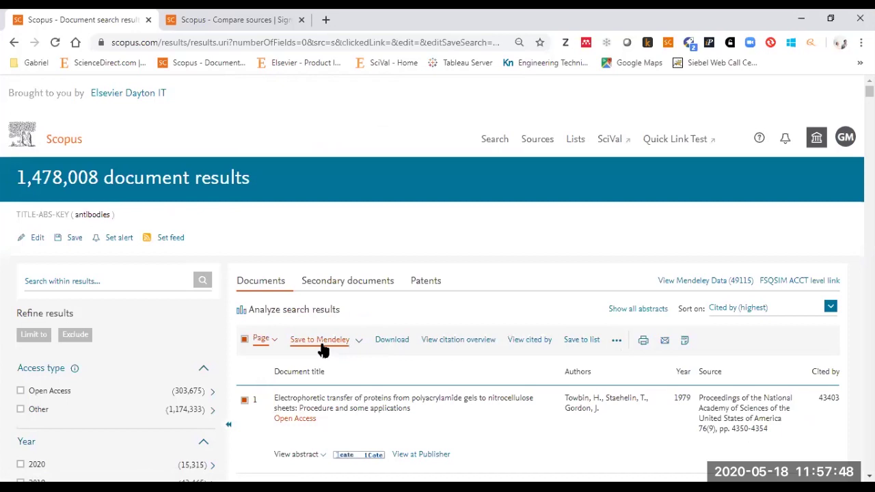
left_click(362, 345)
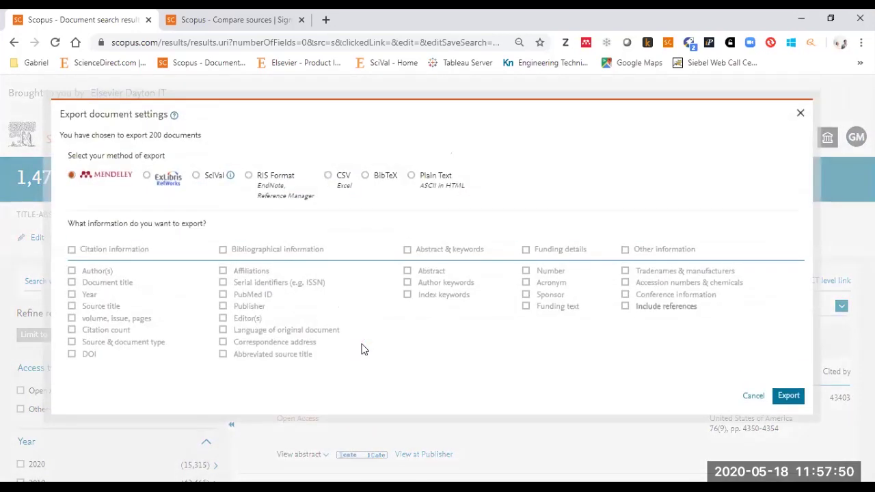
left_click(148, 176)
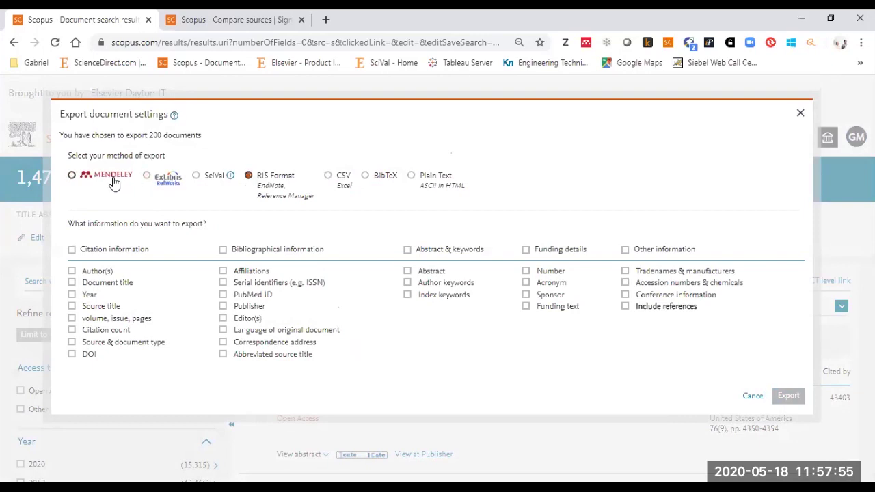
left_click(71, 175)
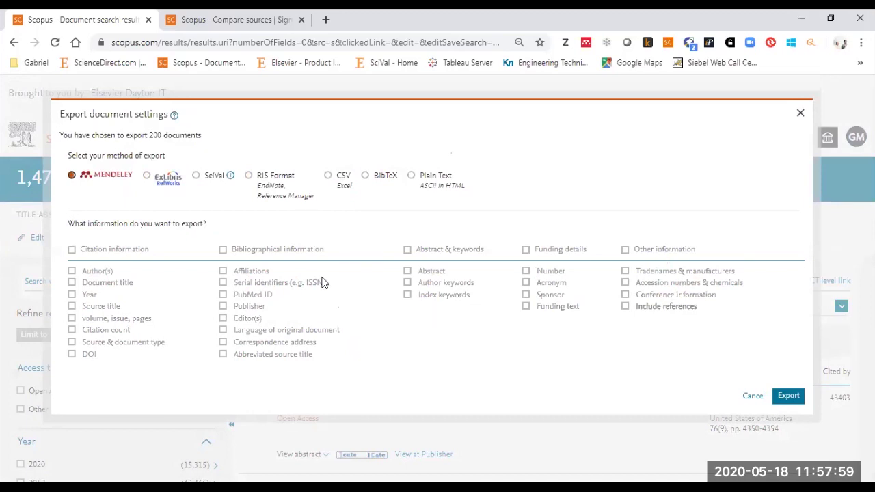
Step: Compare the RefWorks, RIS Format and Mendeley export methods, including abstract and keyword information, and leave the settings without exporting
left_click(167, 181)
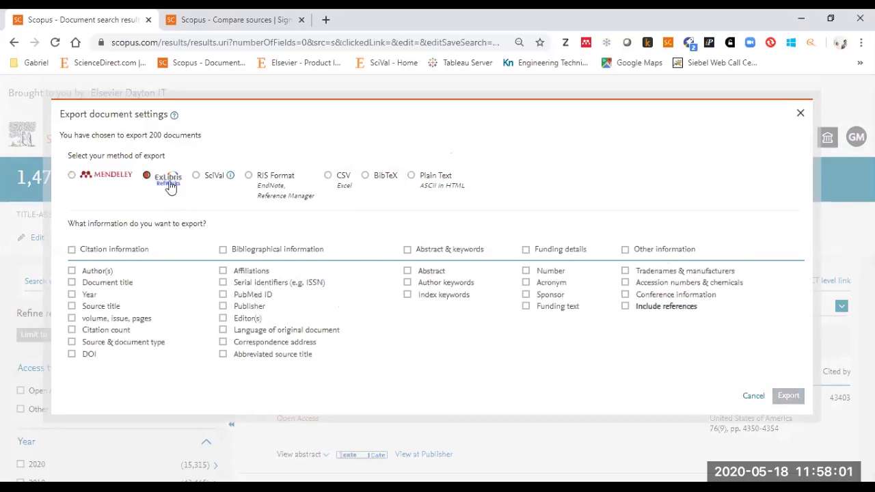
left_click(251, 179)
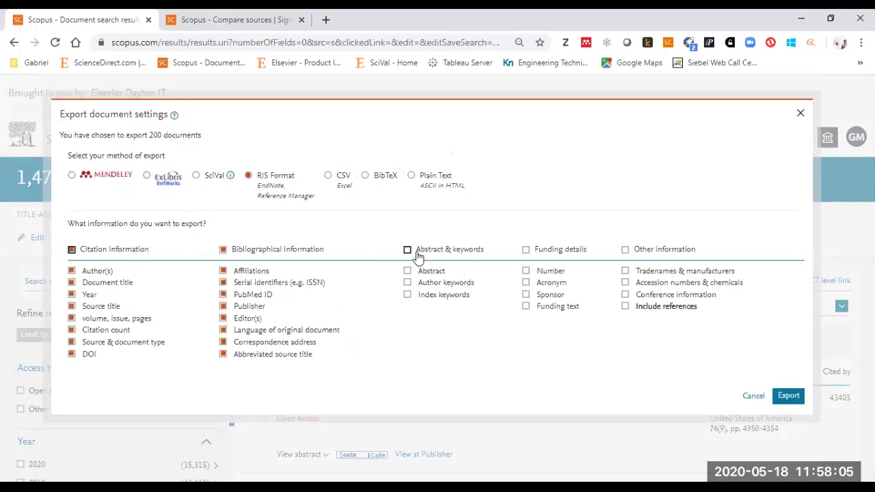
left_click(442, 296)
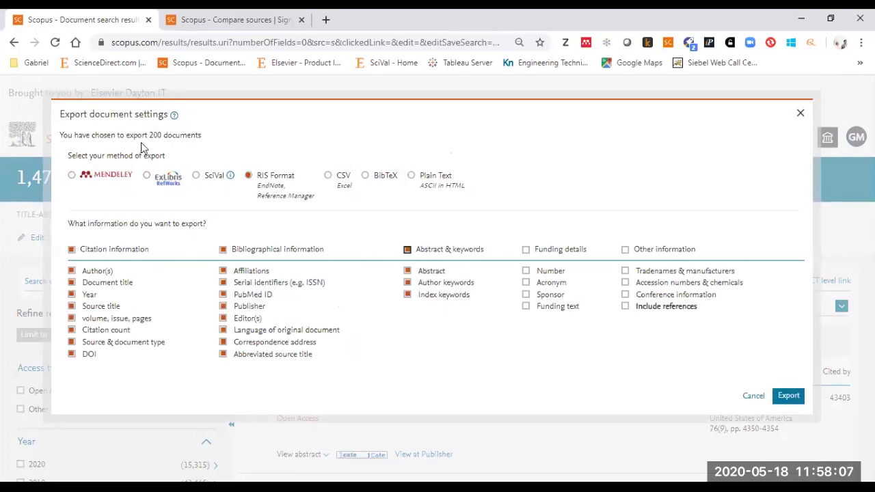
left_click(104, 179)
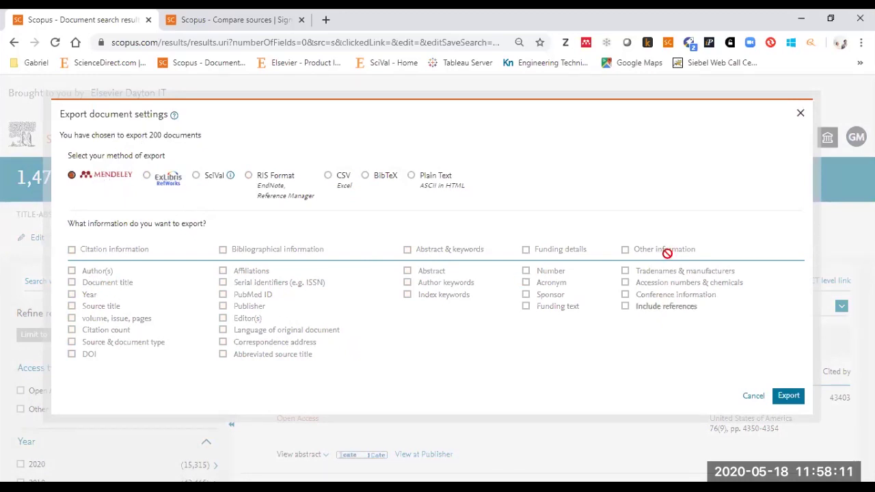
left_click(751, 395)
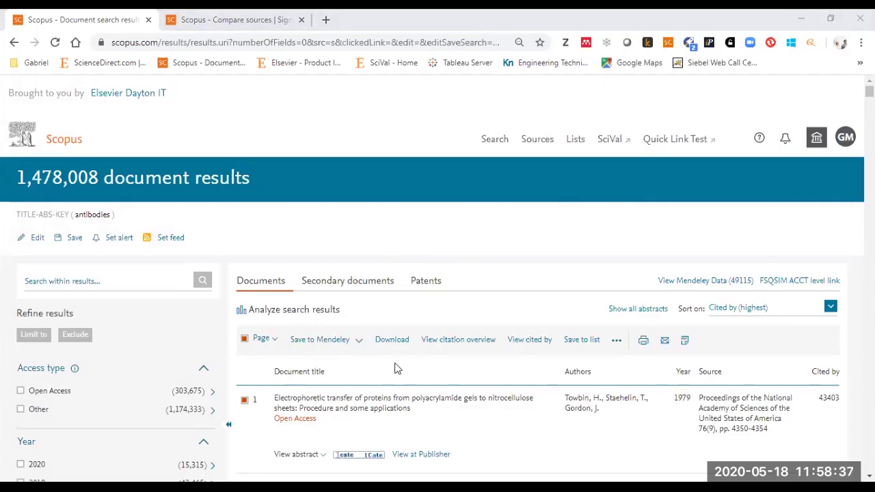
Step: Replace the whole-page selection with the first three documents and check their export document settings without exporting
left_click(245, 338)
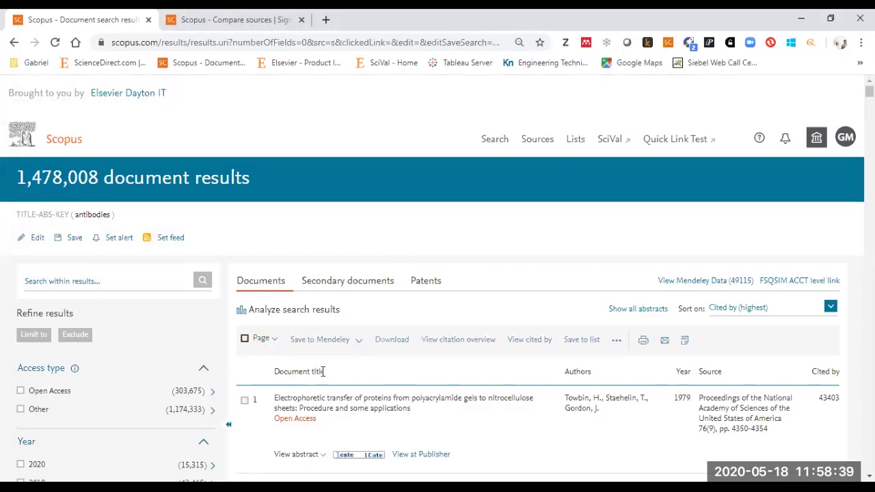
scroll(322, 371, "down", 3)
left_click(245, 207)
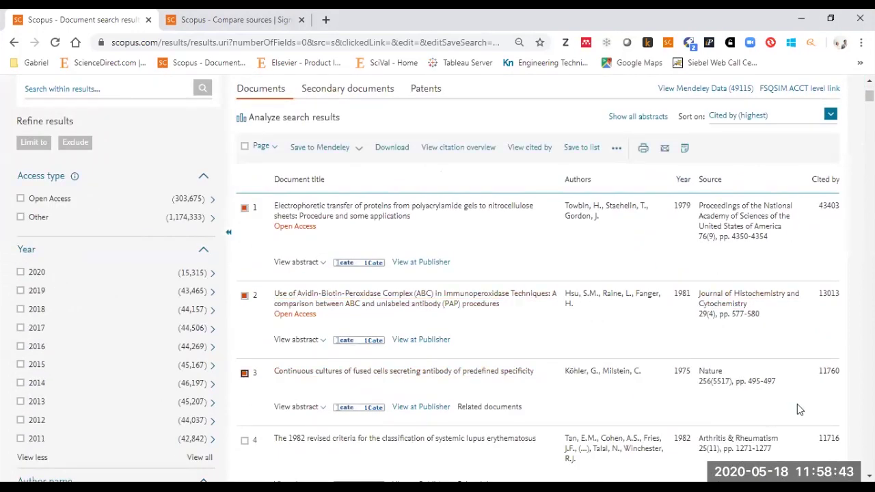
left_click(390, 148)
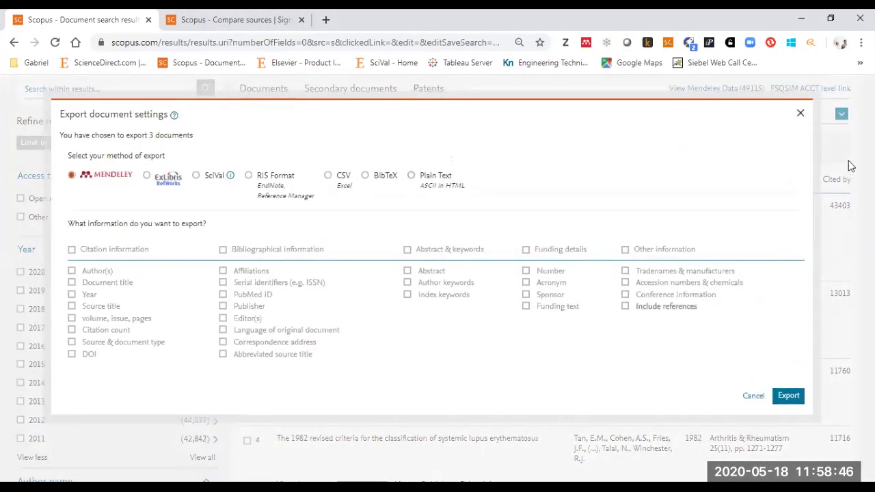
left_click(800, 112)
Step: Open the first result's document details in a new tab and open its article at the publisher
right_click(343, 209)
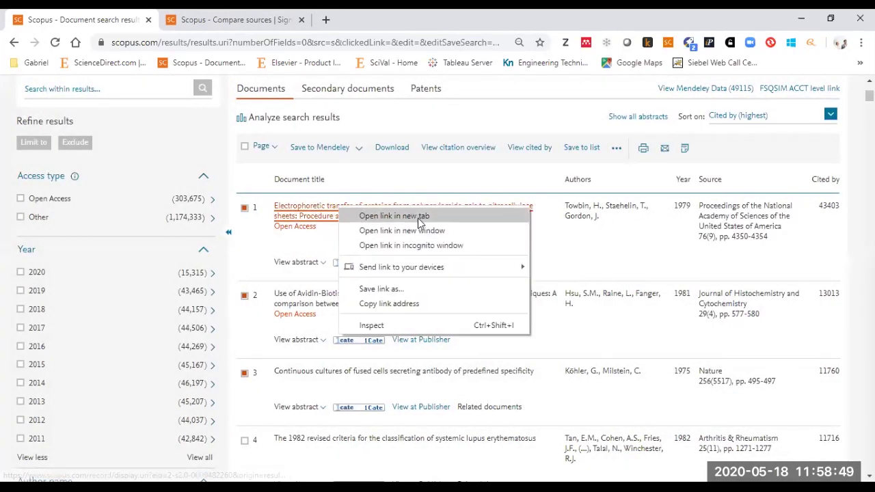
left_click(409, 217)
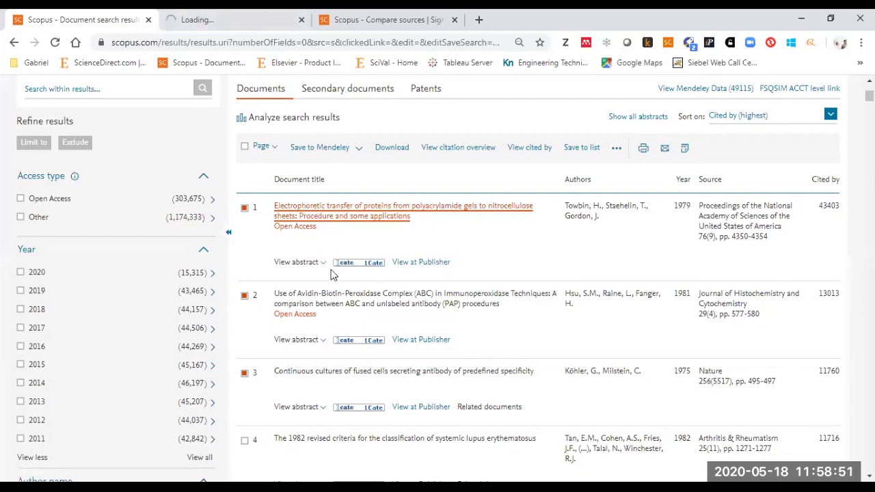
triple_click(326, 236)
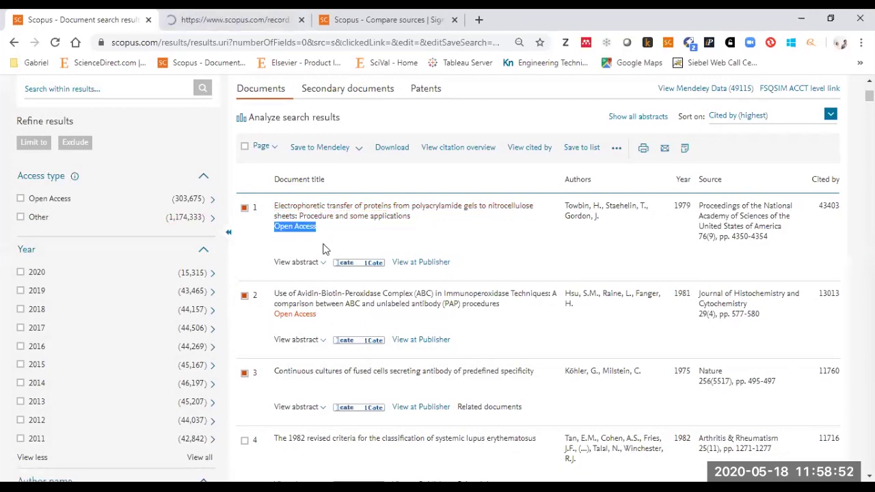
left_click(240, 16)
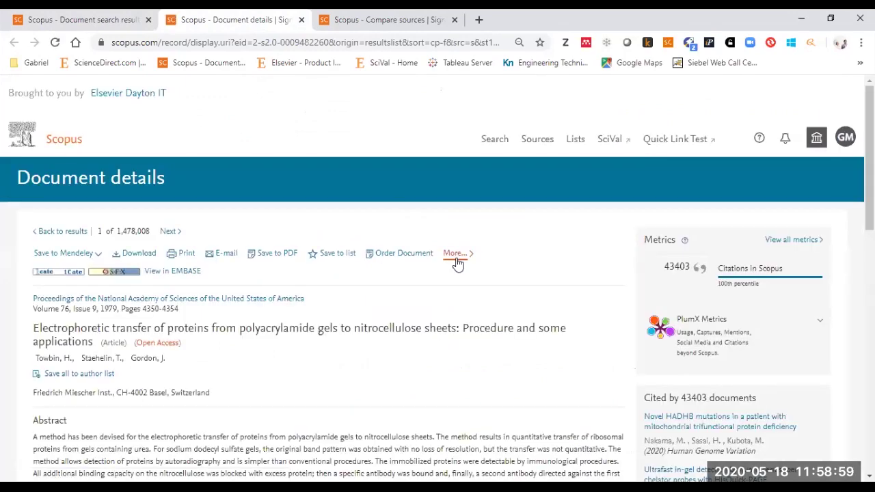
left_click(456, 260)
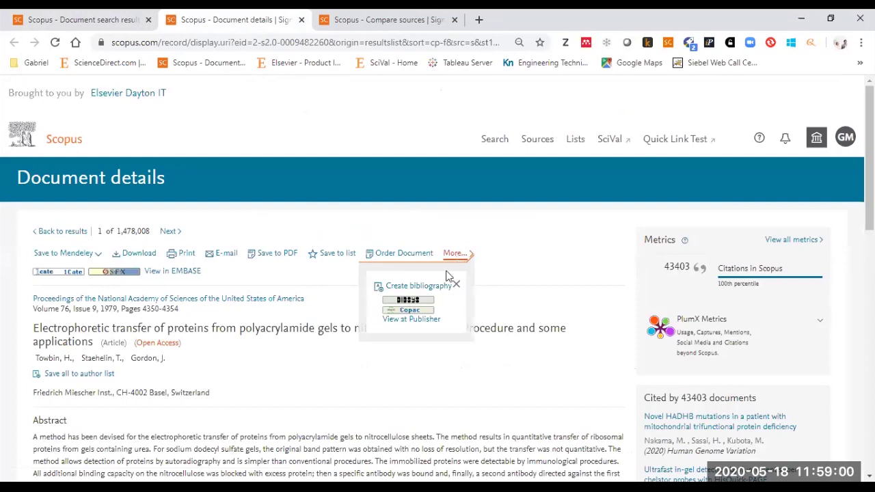
left_click(412, 321)
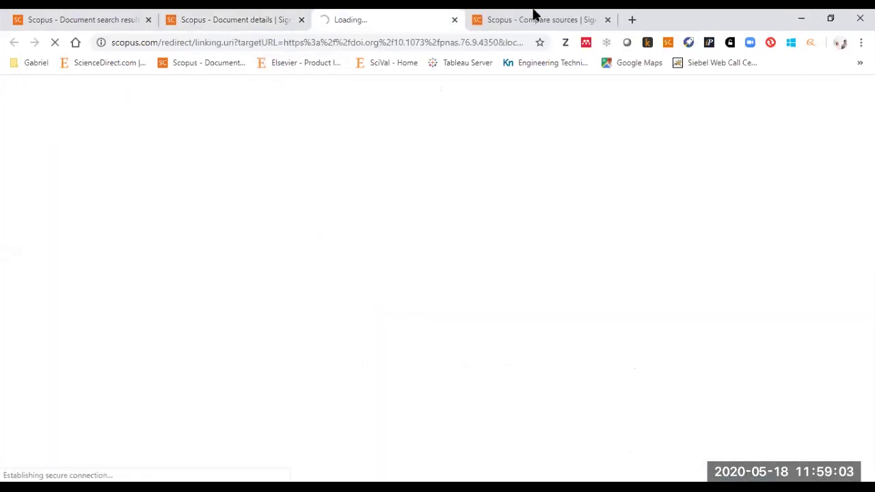
Step: Check the Save to Mendeley options on the document details page and close that page
left_click(202, 19)
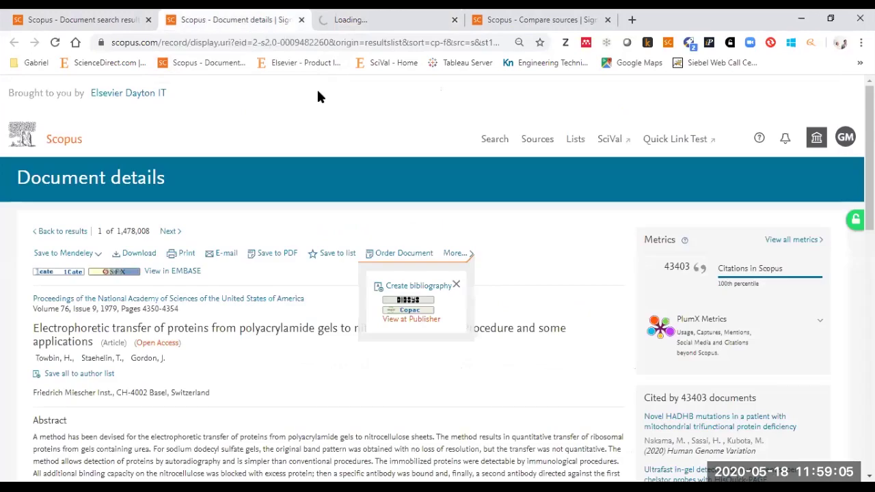
left_click(100, 254)
left_click(801, 113)
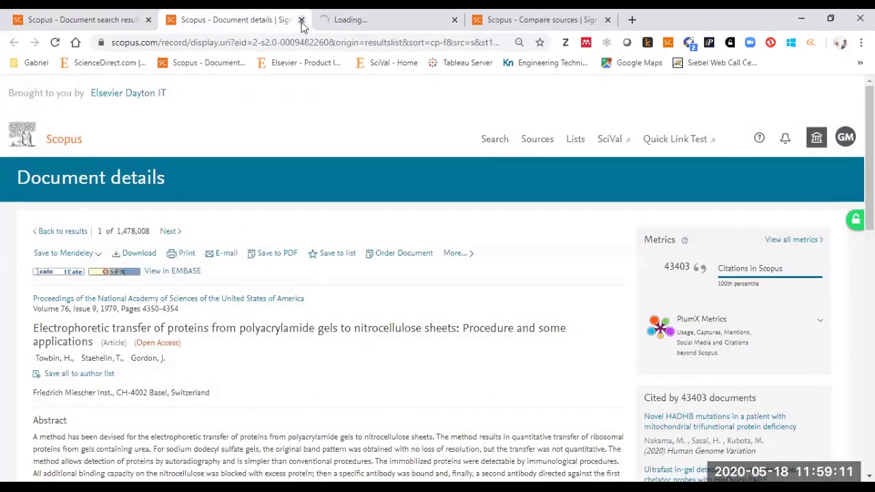
left_click(301, 21)
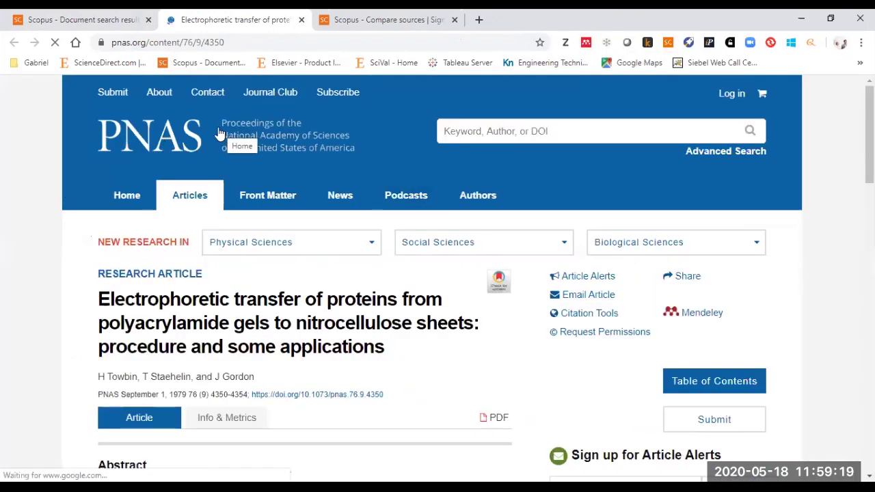
Step: Look through the article's abstract and navigation links on the PNAS page and return to the top
scroll(38, 283, "down", 10)
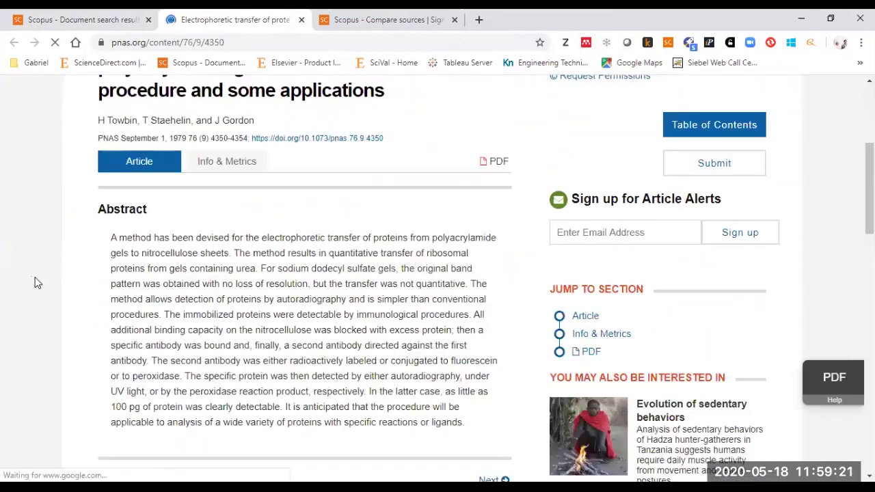
scroll(38, 282, "up", 3)
scroll(38, 283, "up", 1)
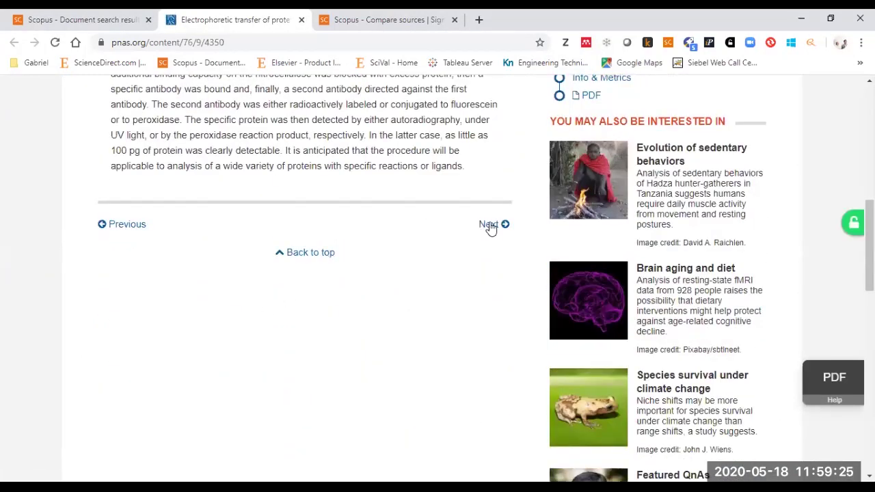
left_click(126, 233)
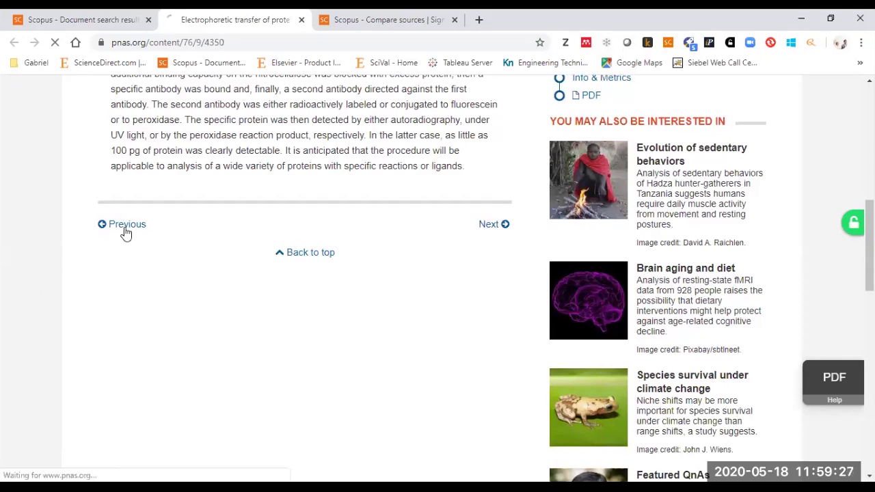
scroll(319, 198, "up", 5)
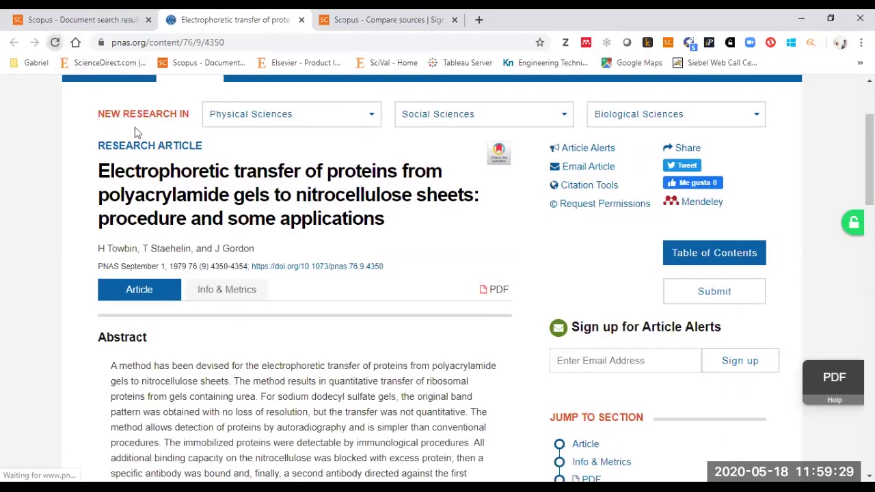
scroll(235, 237, "up", 2)
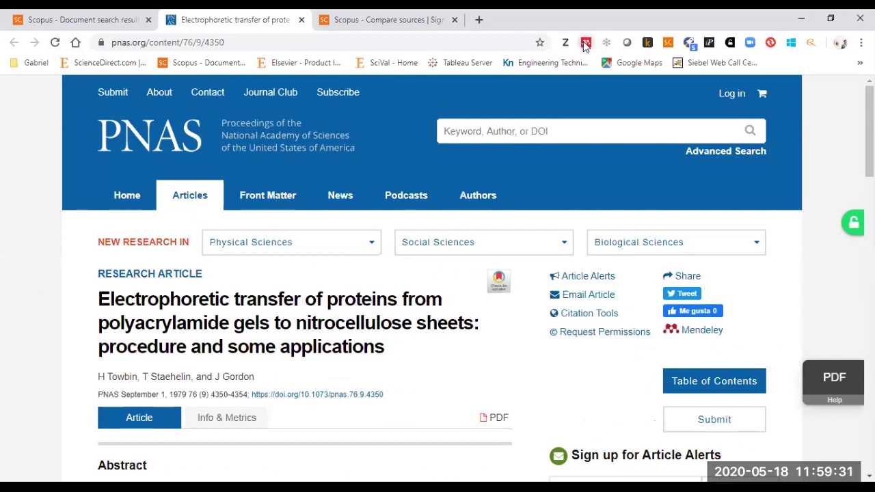
Step: Open the Mendeley Web Importer on the article and also select the reference "Independent elaboration of steroid hormone signaling pathways in Metazoans"
left_click(586, 44)
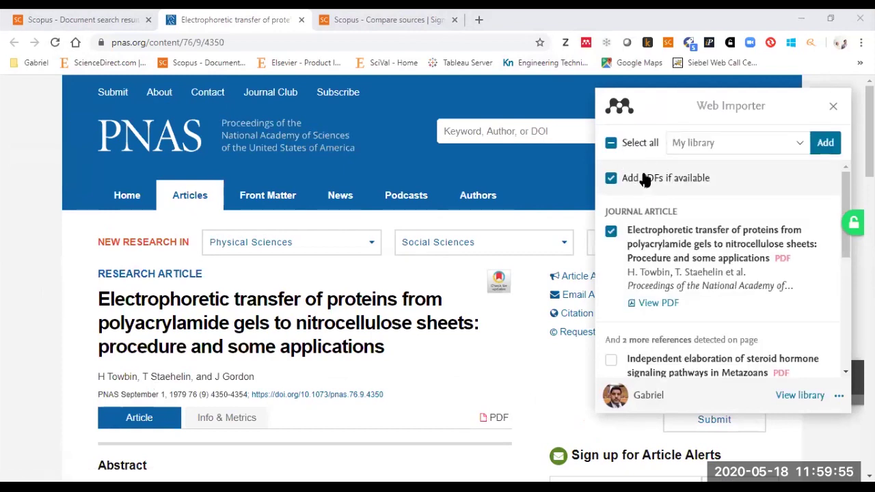
scroll(693, 250, "down", 3)
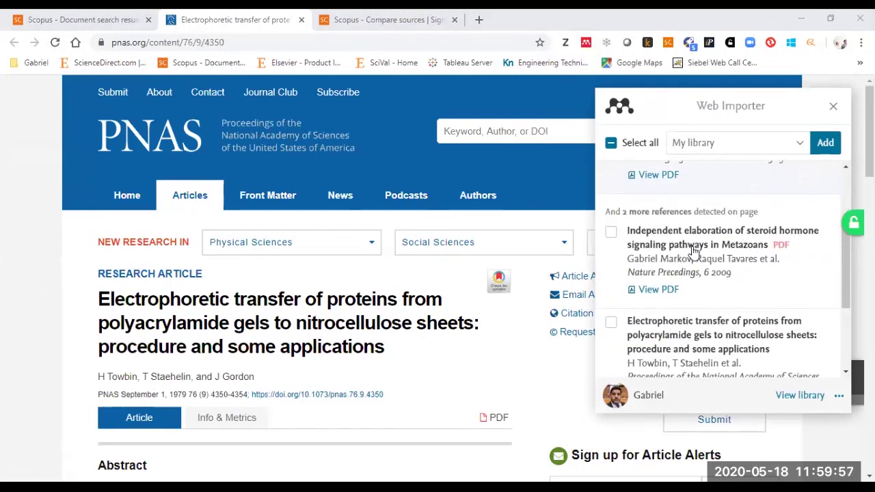
left_click(611, 232)
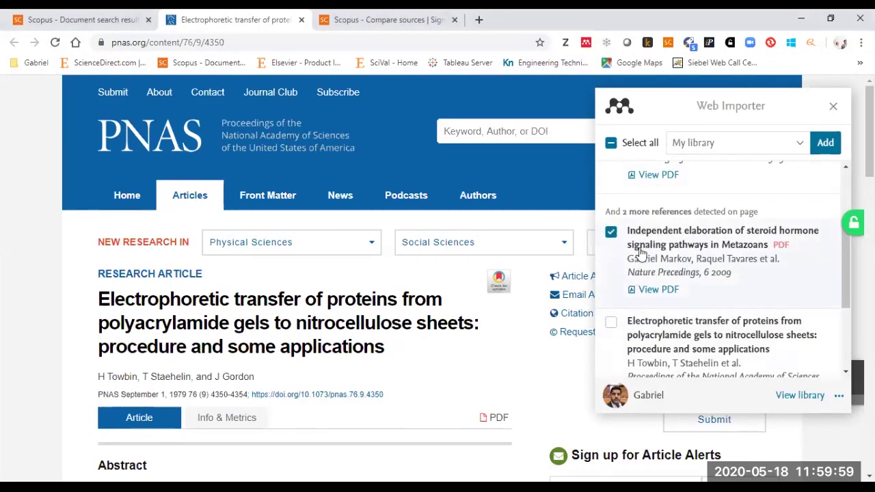
scroll(656, 260, "up", 3)
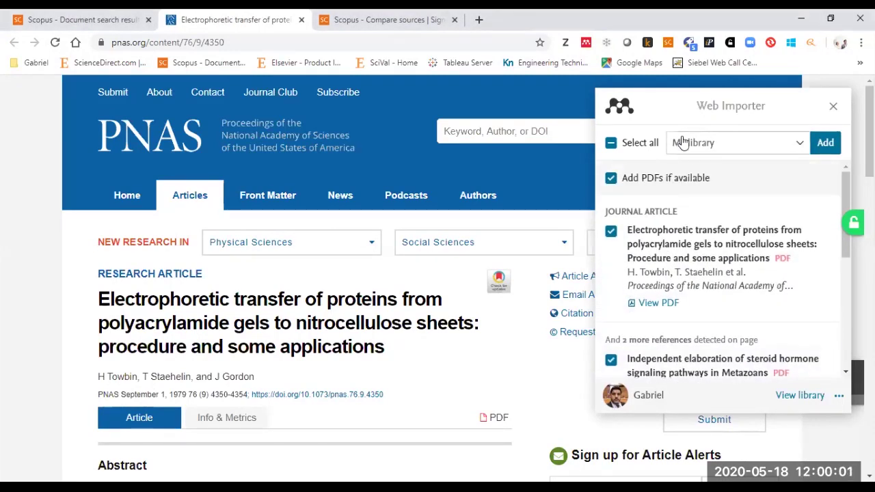
Step: Check the available collections, keep My library as the destination, and add the two selected references with their PDFs
left_click(685, 145)
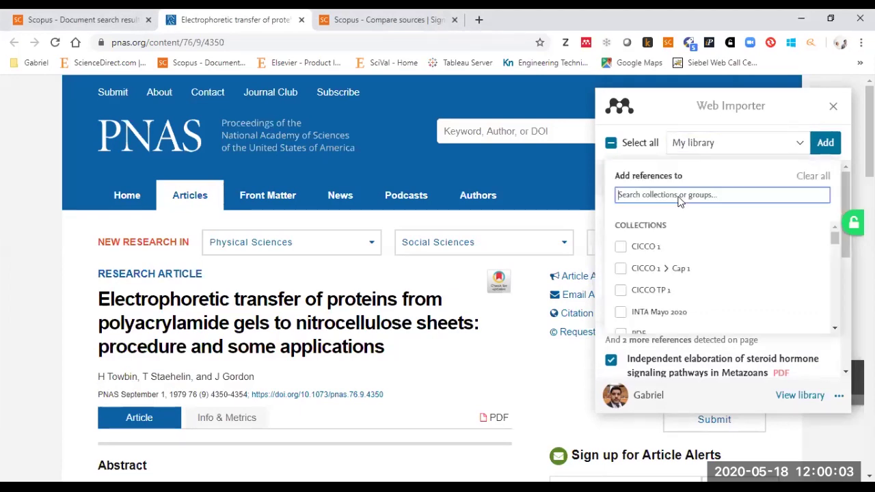
scroll(673, 265, "down", 5)
scroll(673, 265, "up", 5)
left_click(681, 123)
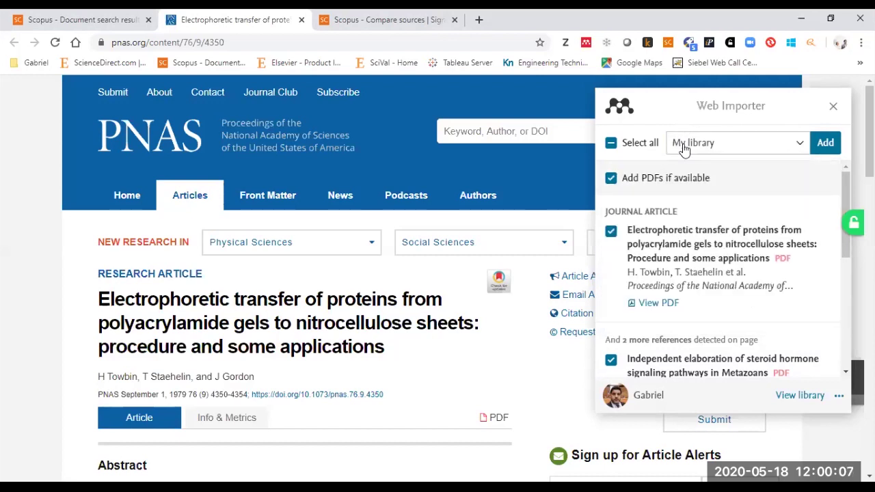
left_click(823, 144)
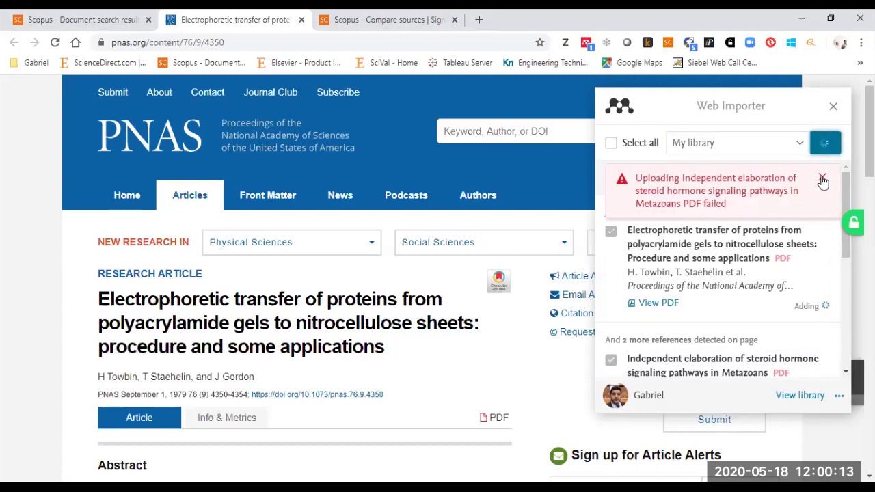
left_click(823, 179)
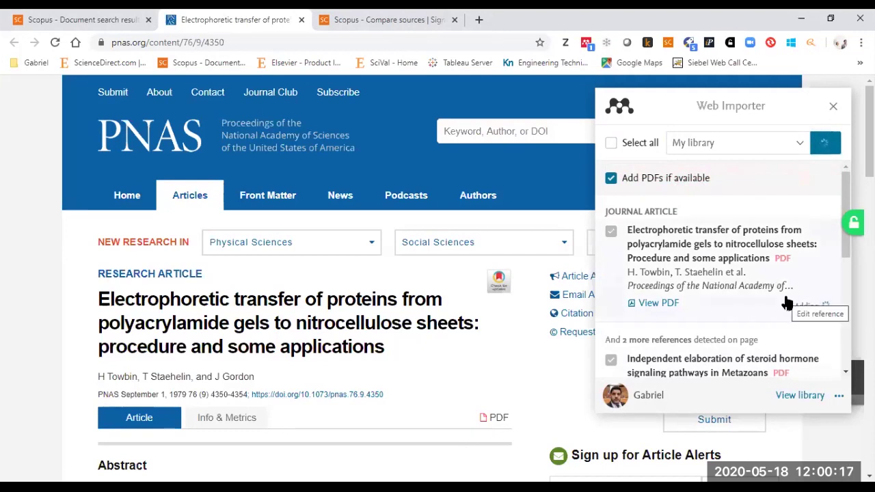
scroll(786, 304, "down", 1)
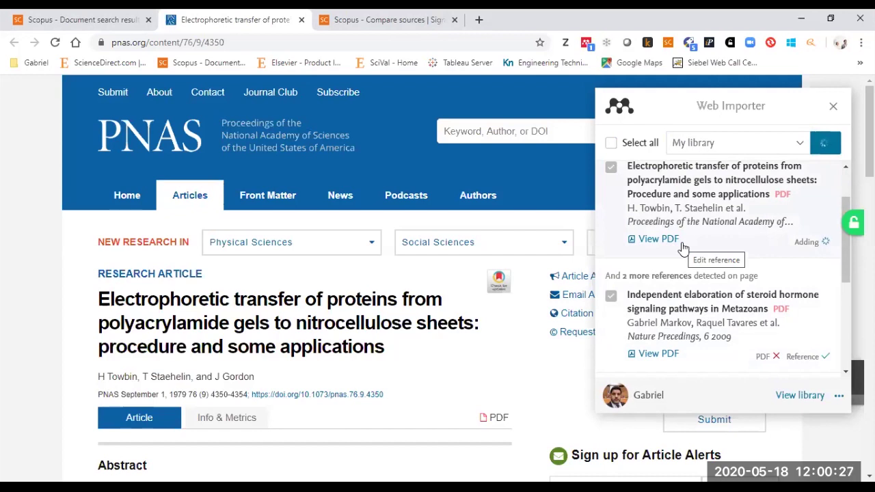
scroll(682, 247, "up", 1)
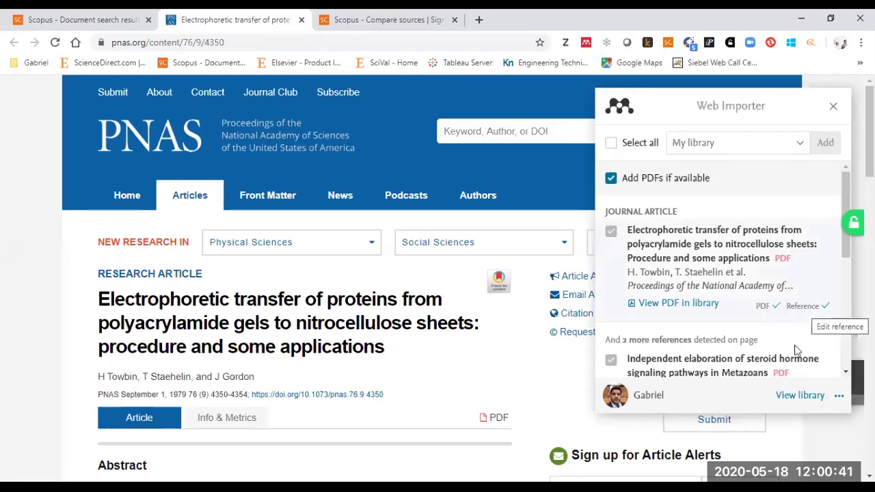
Step: View the added references in the Mendeley library, close the library and article pages, and return to the Scopus results
left_click(792, 396)
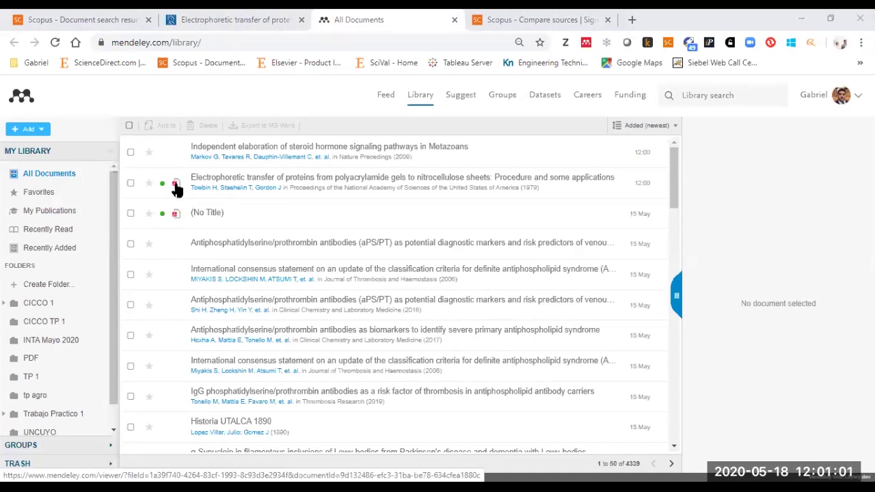
left_click(454, 20)
left_click(301, 19)
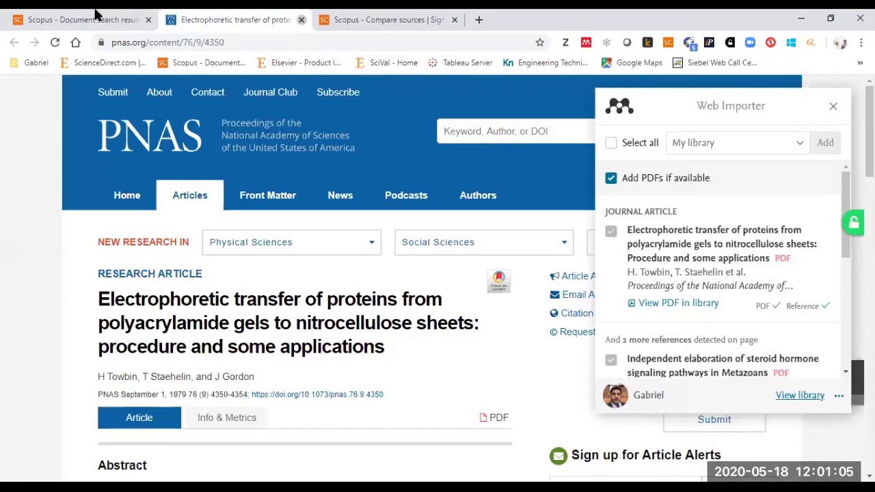
left_click(43, 14)
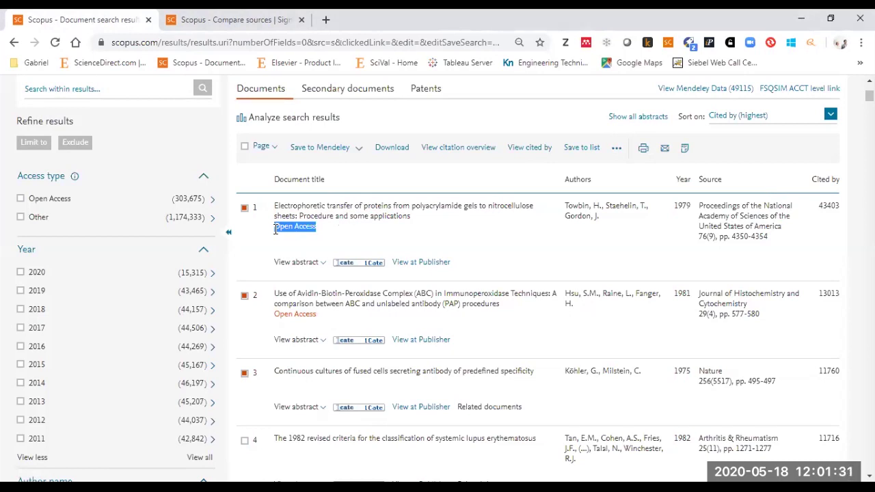
Step: Select every document on the results page and open the export settings for that selection
left_click(316, 230)
left_click(245, 147)
left_click(272, 148)
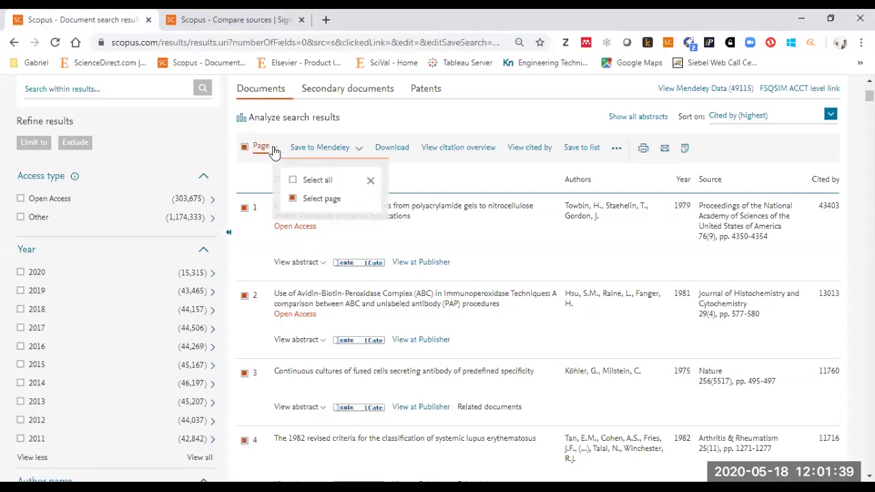
left_click(413, 188)
left_click(360, 155)
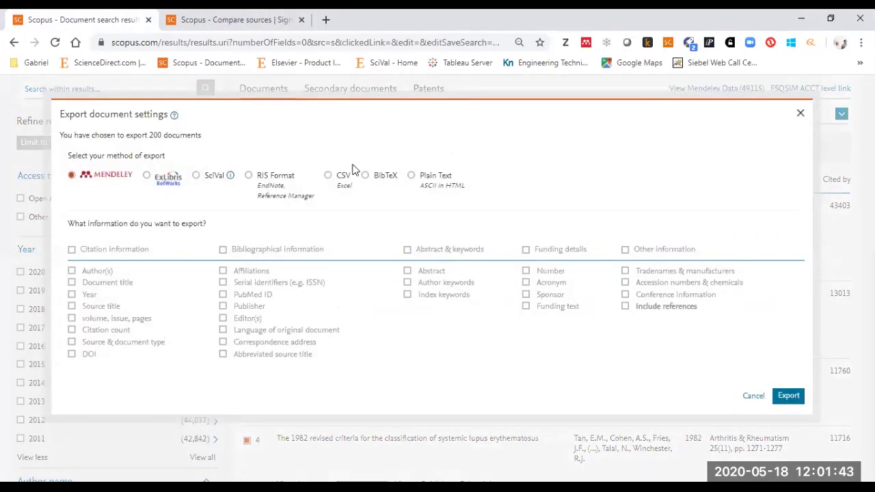
Step: Choose CSV as the export method and include all citation, bibliographical, abstract and keyword, funding and other information
left_click(329, 176)
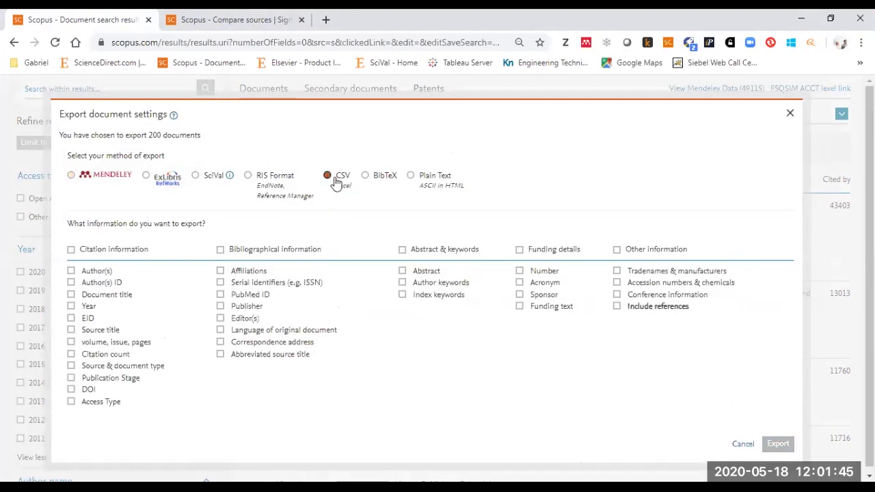
left_click(71, 250)
left_click(220, 250)
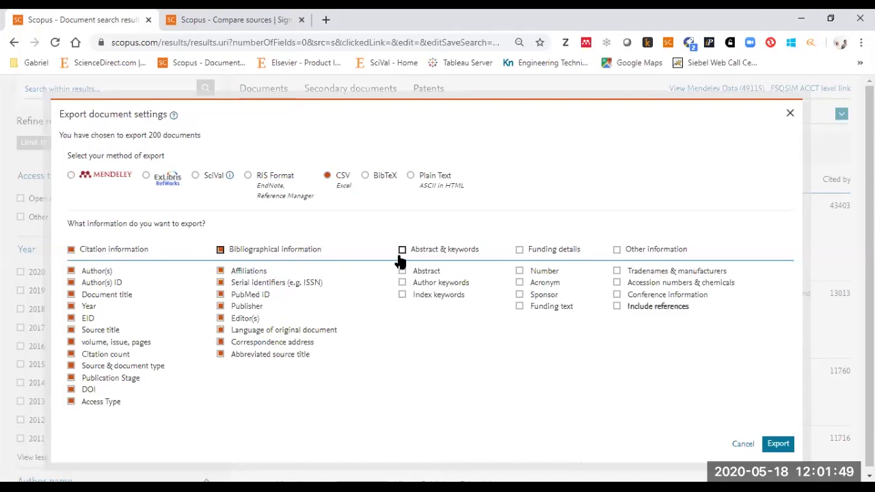
left_click(463, 251)
left_click(519, 250)
left_click(616, 251)
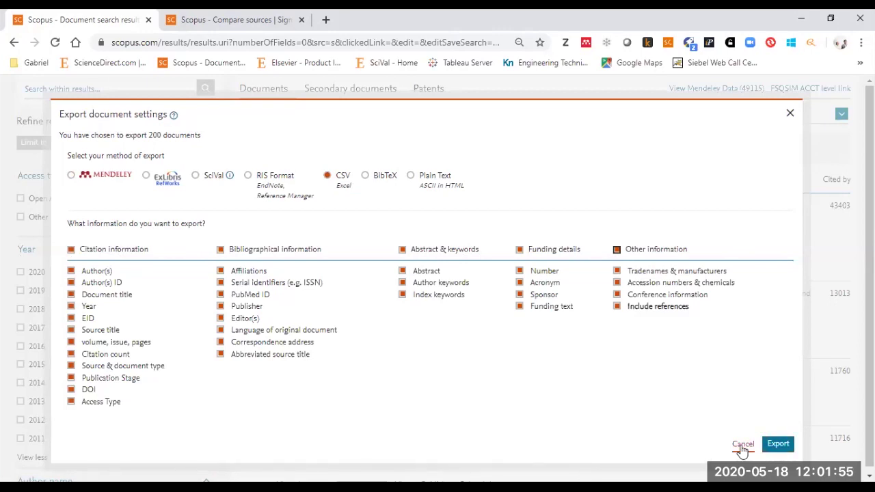
Step: Exclude PubMed ID and Correspondence address from the export fields, and close the export settings without exporting
left_click(219, 298)
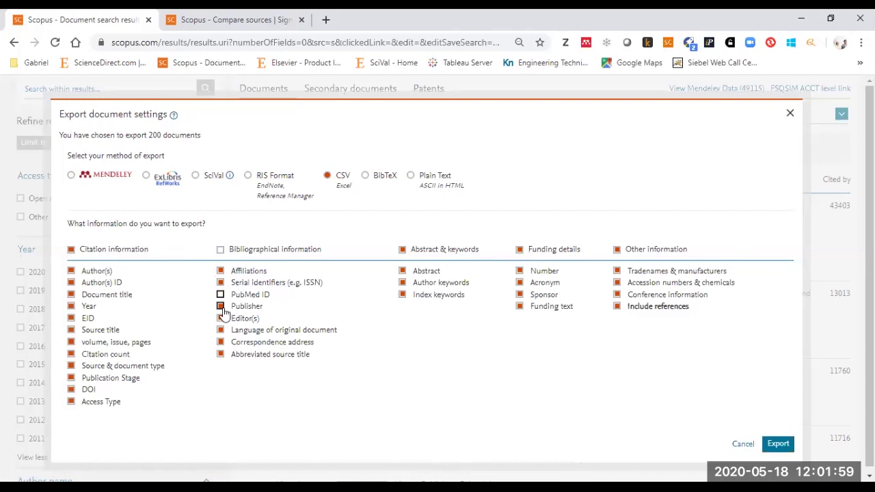
left_click(221, 343)
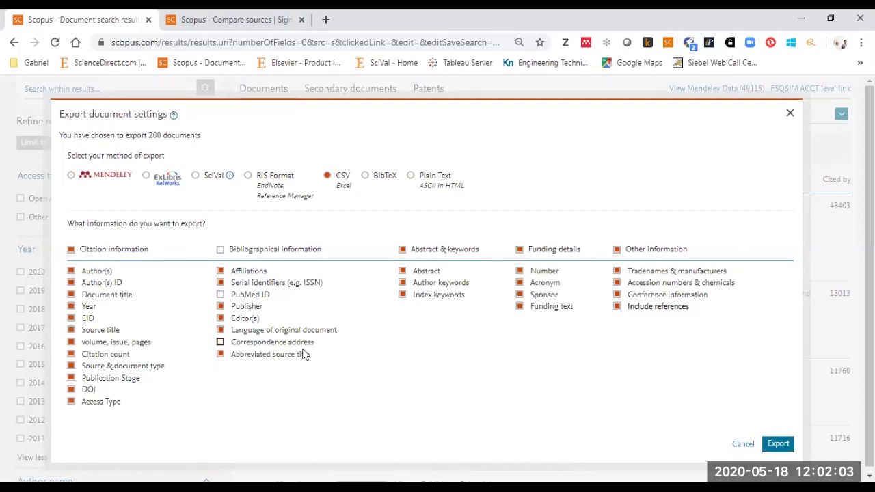
left_click(789, 113)
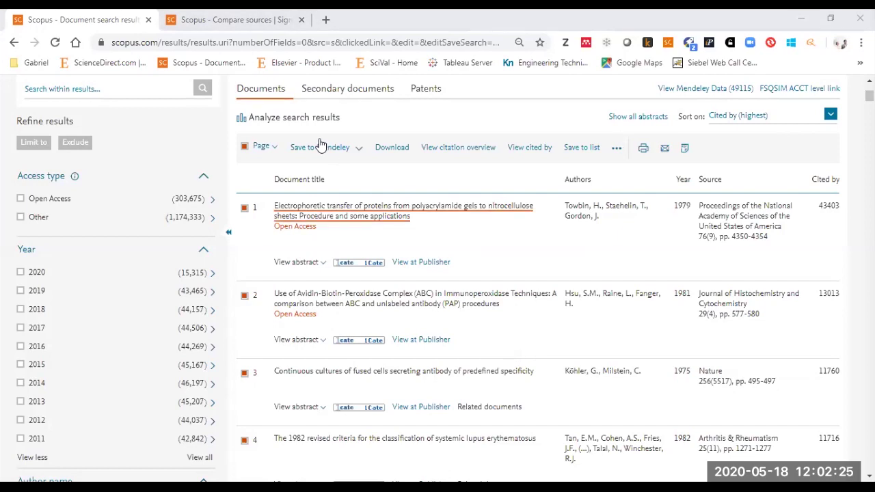
Step: Clear the document selection and open the analysis of the antibodies search results
left_click(243, 149)
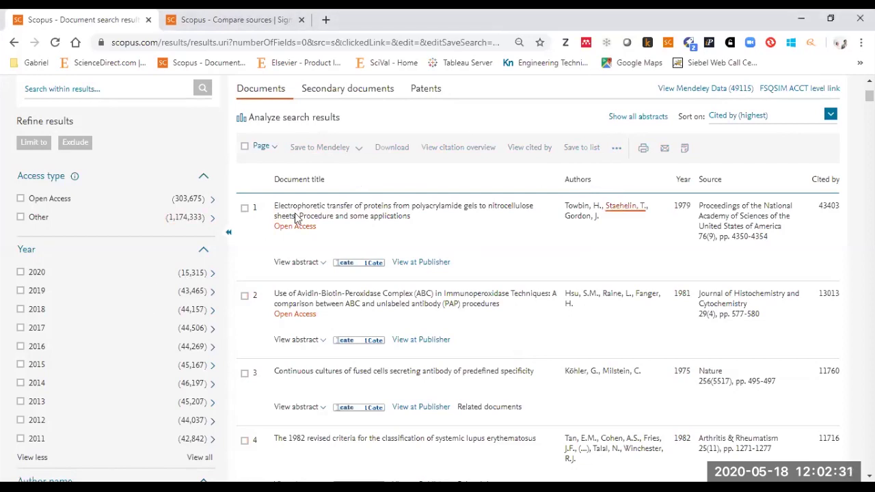
scroll(693, 224, "up", 3)
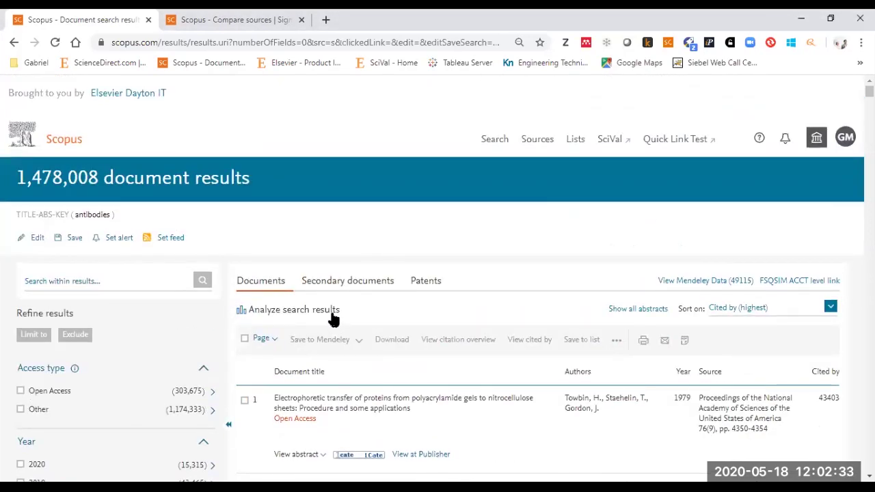
left_click(333, 314)
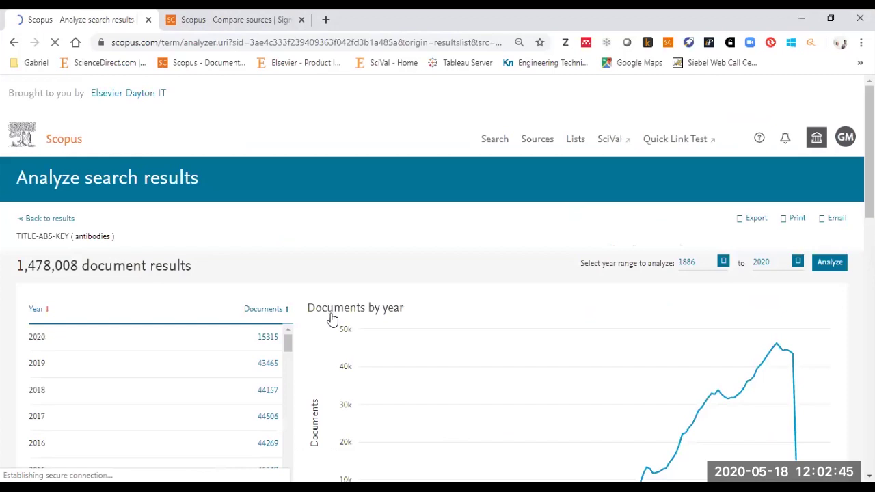
Step: Examine the documents-by-year chart, its yearly counts and the year range available for the analysis
scroll(334, 315, "down", 2)
scroll(339, 299, "down", 3)
scroll(343, 294, "up", 1)
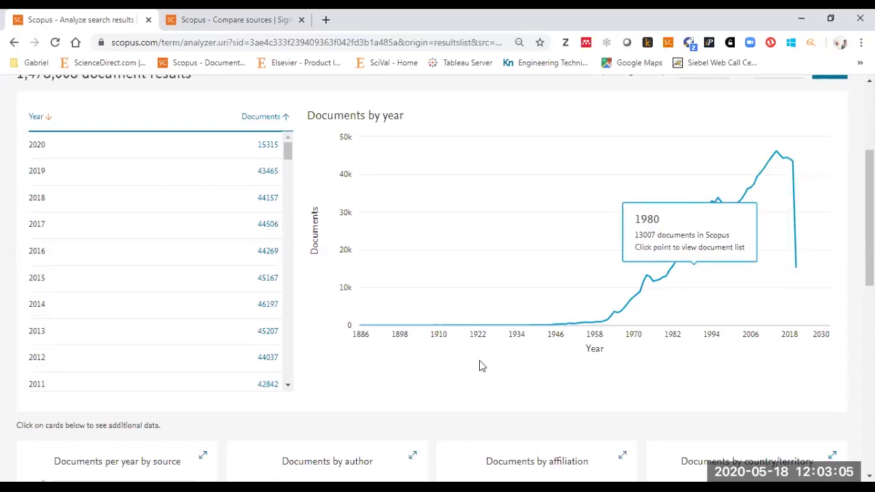
scroll(445, 385, "up", 3)
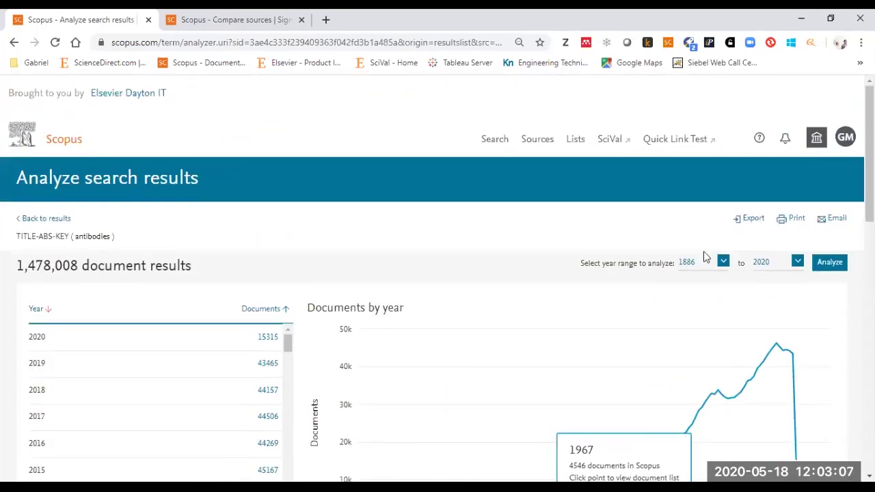
Step: Review the analysis cards for source, author, affiliation, country, type, subject area and funding sponsor, and open the Documents by author breakdown
scroll(278, 258, "down", 5)
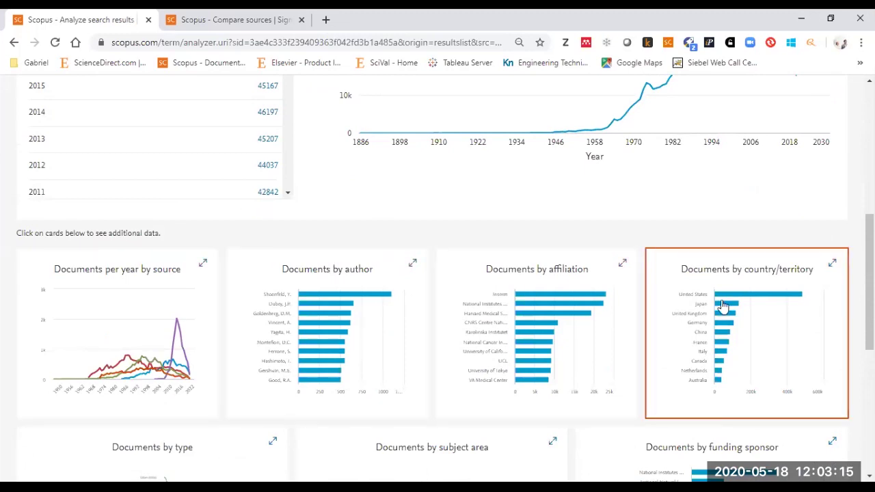
scroll(723, 306, "down", 2)
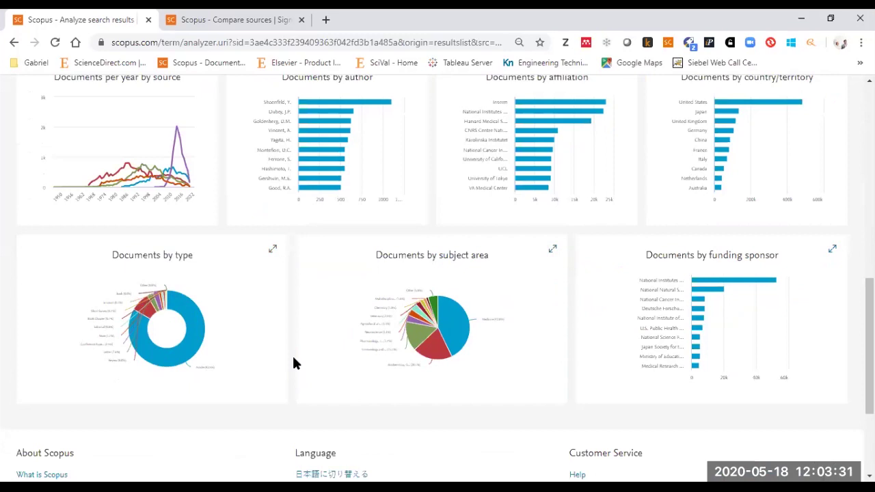
scroll(294, 360, "up", 1)
scroll(294, 360, "up", 3)
scroll(512, 270, "down", 2)
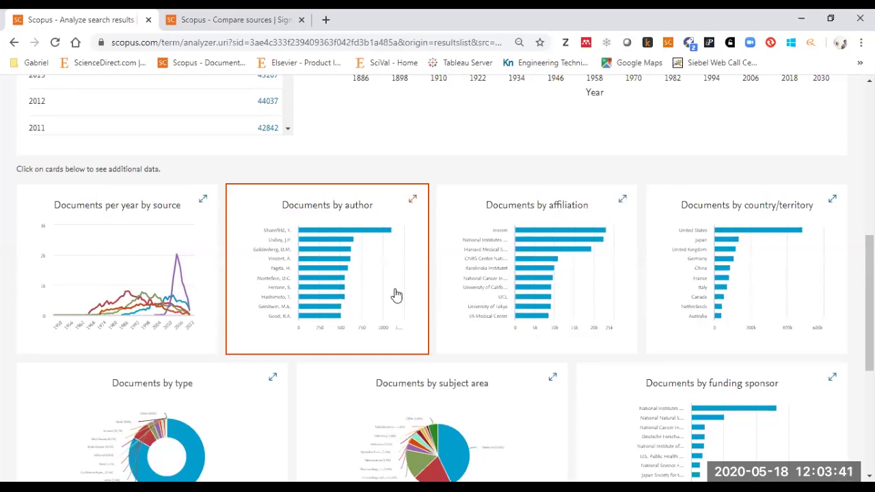
left_click(279, 203)
scroll(388, 178, "down", 2)
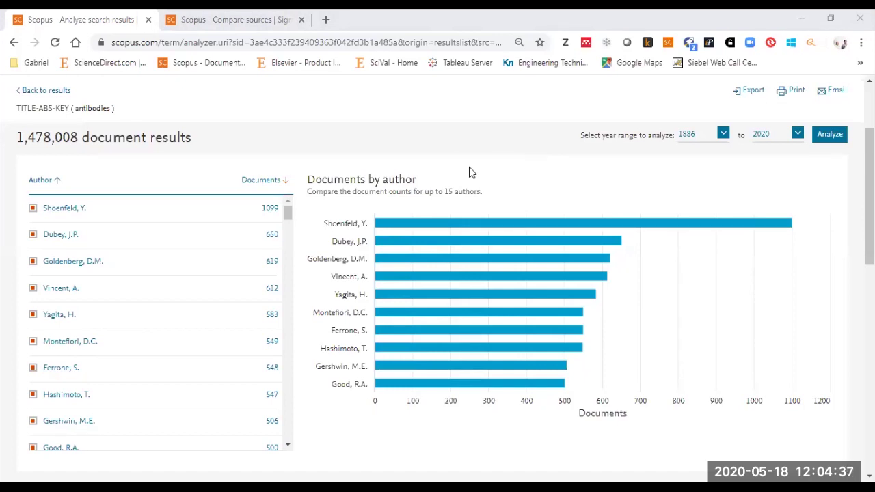
Step: Search Google in a new tab for "referente a nivel mundial sobre anticuerpos"
left_click(325, 19)
left_click(536, 324)
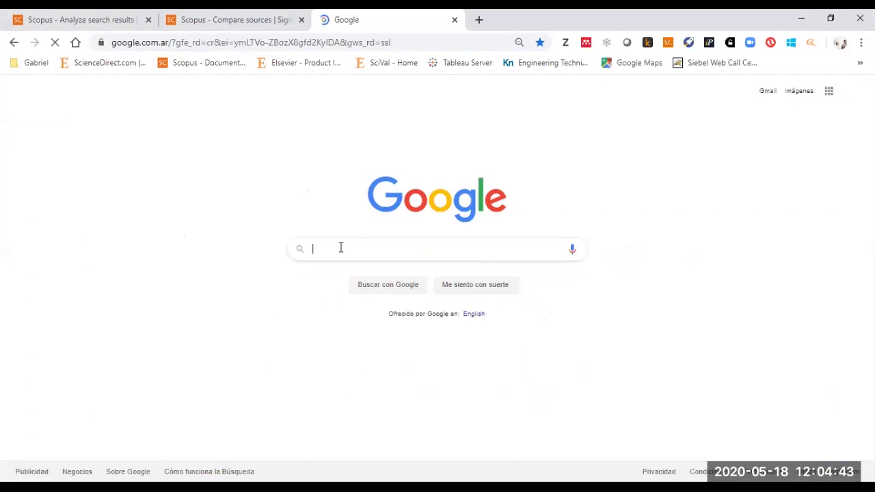
type("refer")
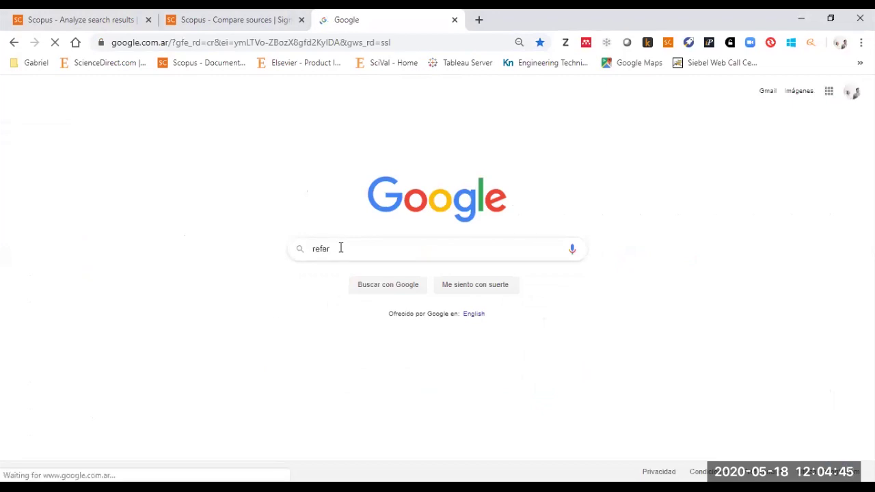
type("ente a")
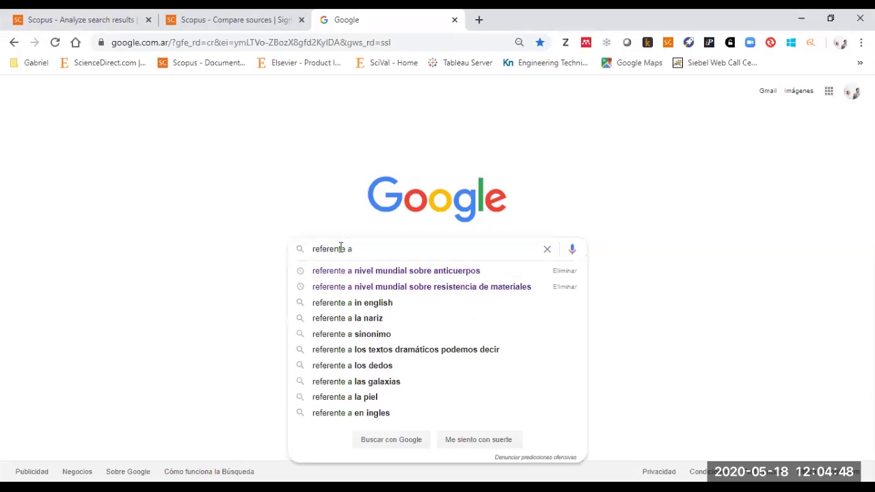
key("Down")
key("Return")
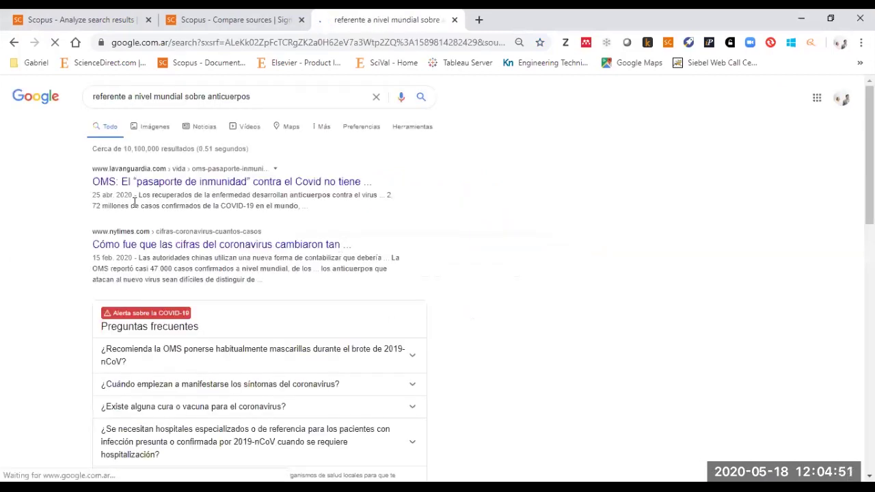
Step: Review the Google result count and the listed pages, close that tab, and return to the Scopus documents-by-author chart
double_click(123, 148)
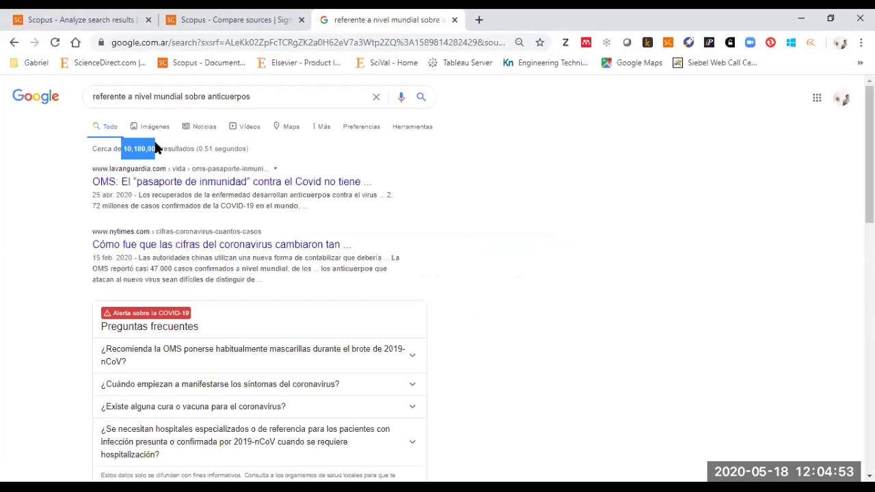
left_click(214, 158)
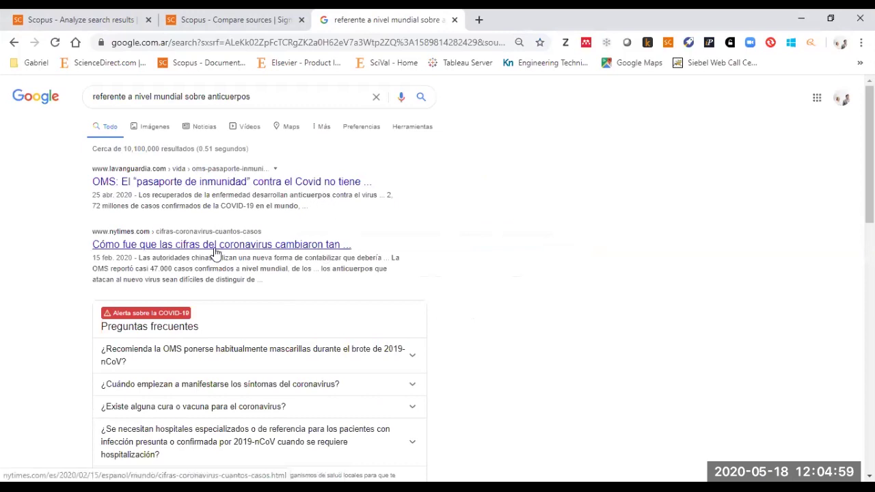
scroll(648, 262, "down", 4)
scroll(272, 287, "down", 7)
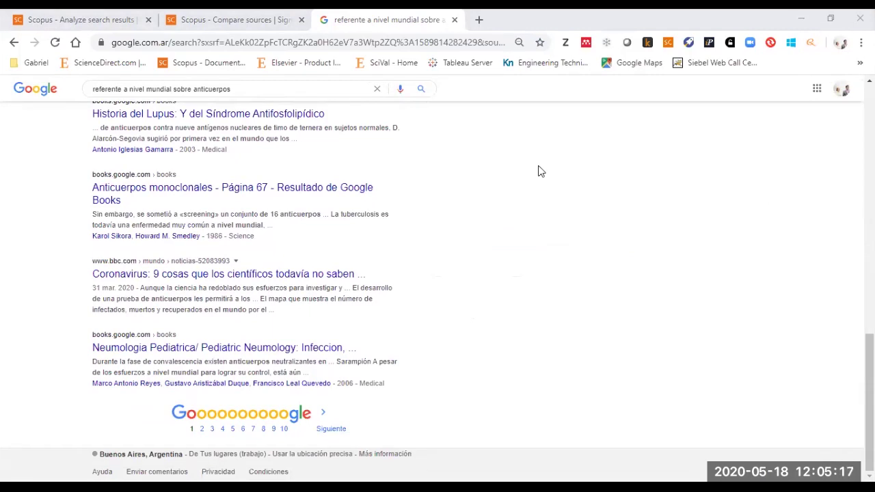
left_click(454, 19)
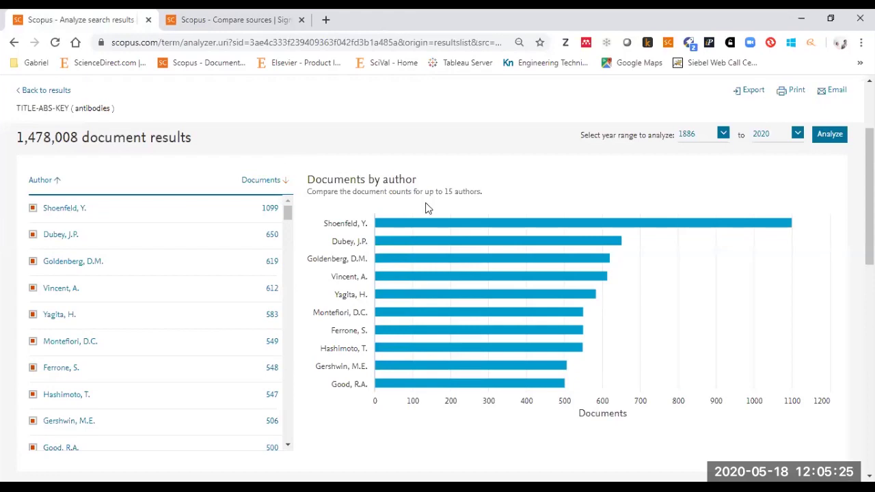
scroll(390, 189, "down", 1)
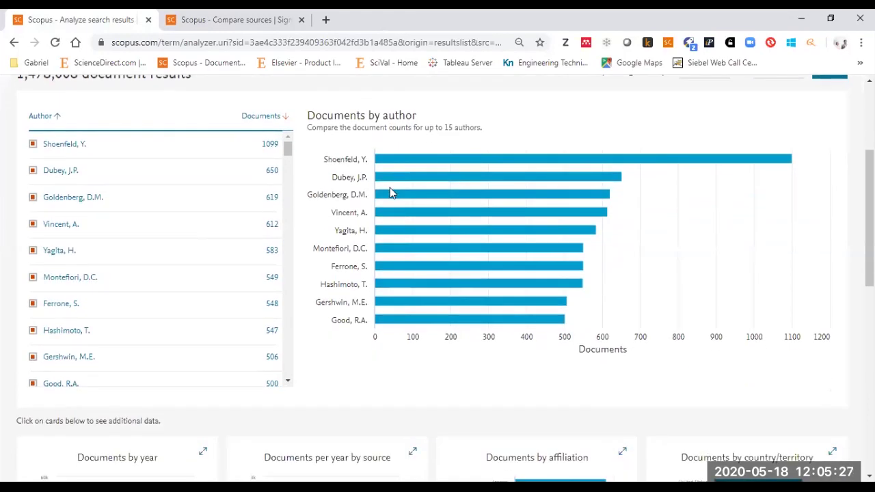
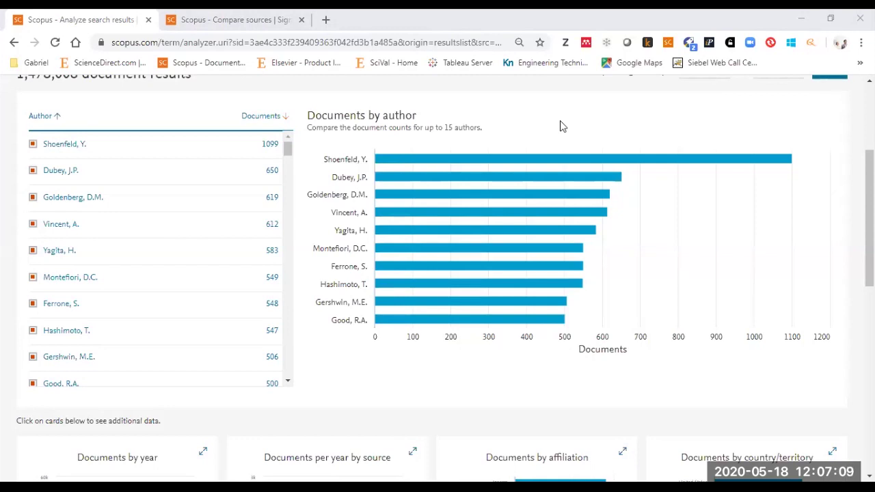
Step: Open the details page of the author with the most documents in a new tab and switch to it
left_click(101, 158)
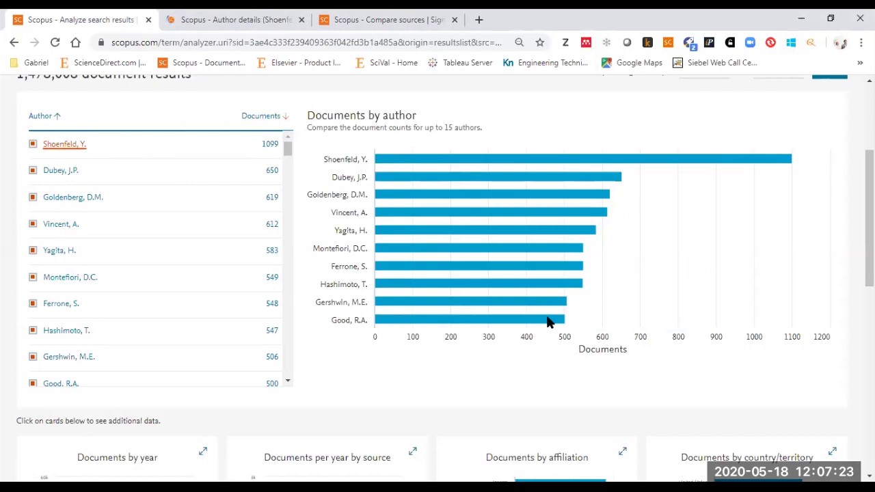
left_click(152, 103)
left_click_drag(38, 155, 143, 142)
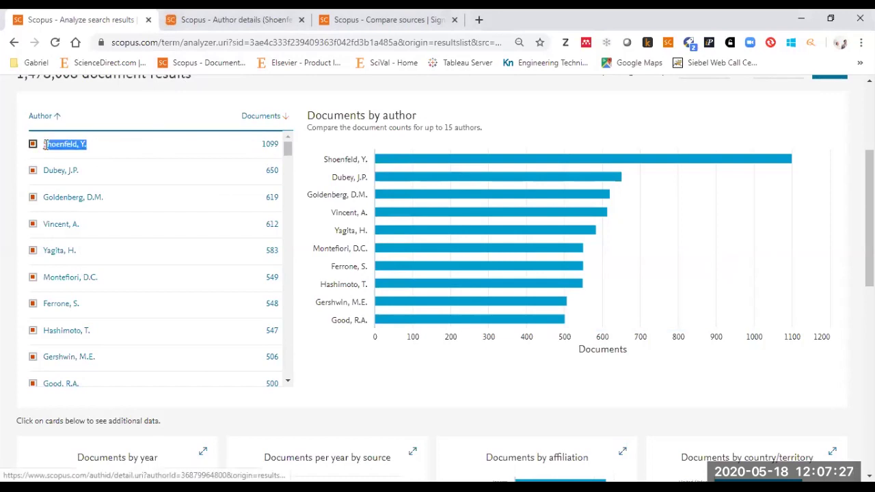
left_click(201, 144)
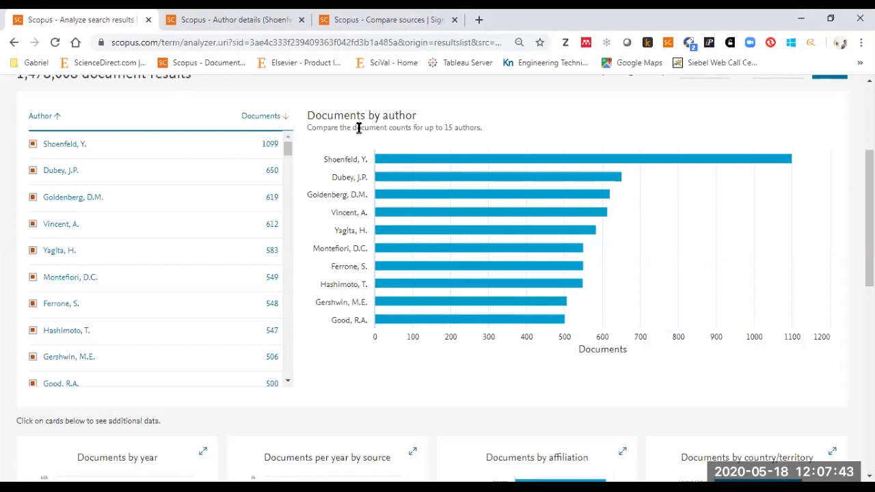
left_click(260, 22)
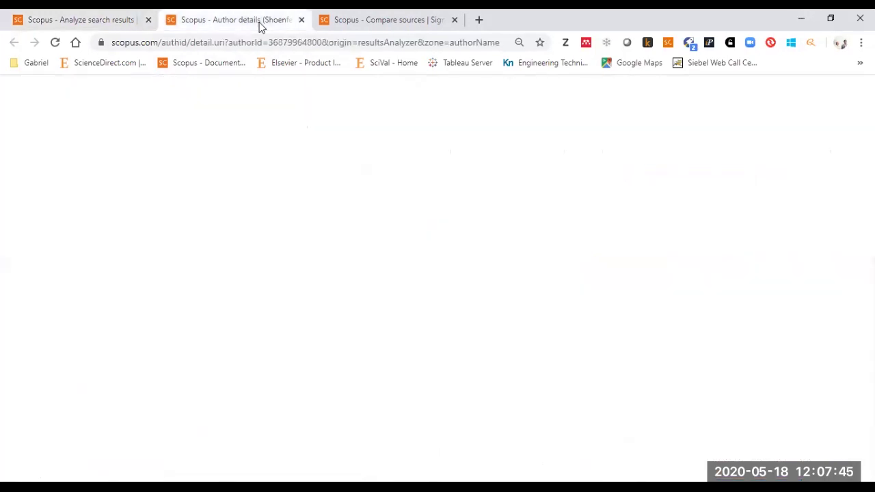
Step: Examine the author's total citations and document count on the profile, and return to the search results analysis
scroll(204, 197, "down", 2)
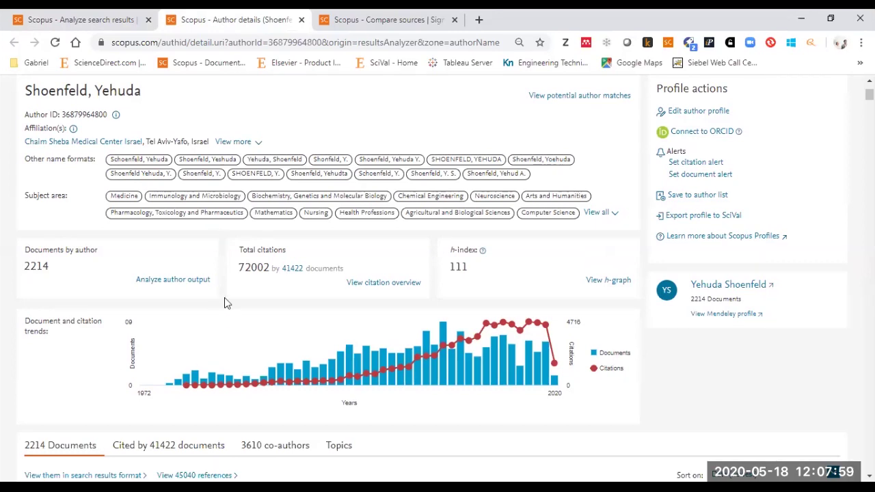
double_click(247, 269)
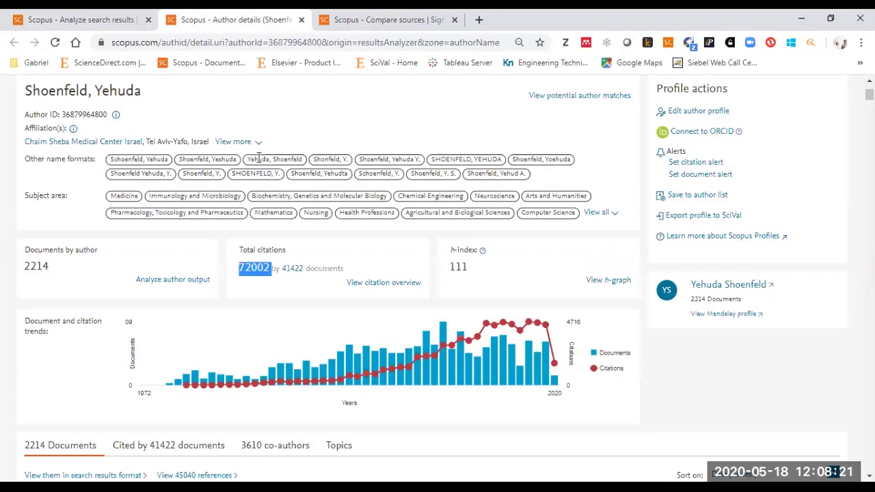
left_click(71, 265)
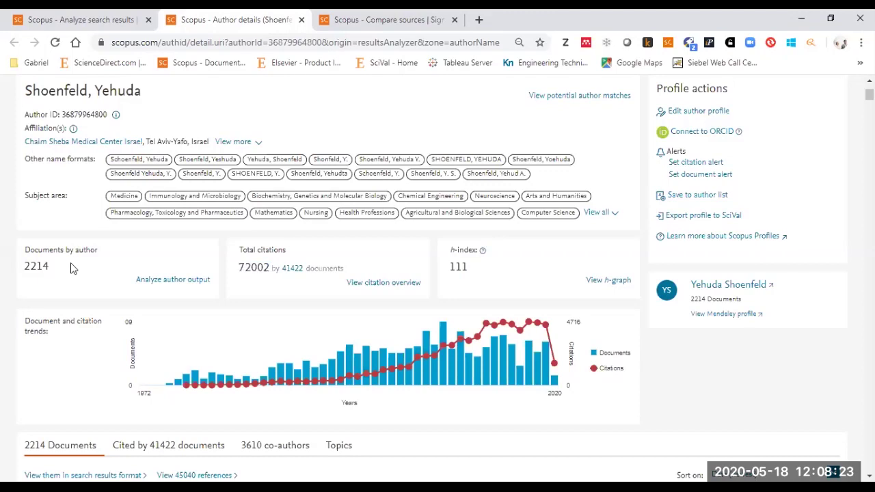
left_click(106, 26)
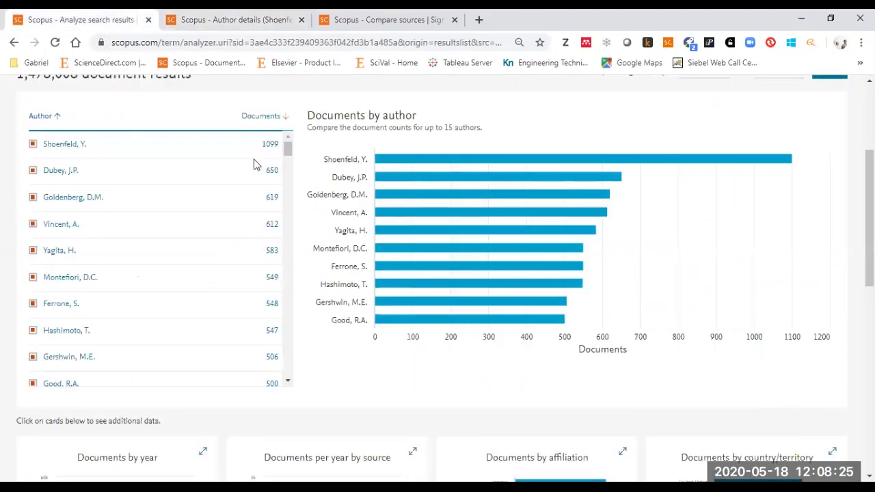
Step: Return to the leading author's profile, expand the full list of subject areas, and examine the document count and total citations
left_click(244, 15)
left_click_drag(65, 266, 24, 270)
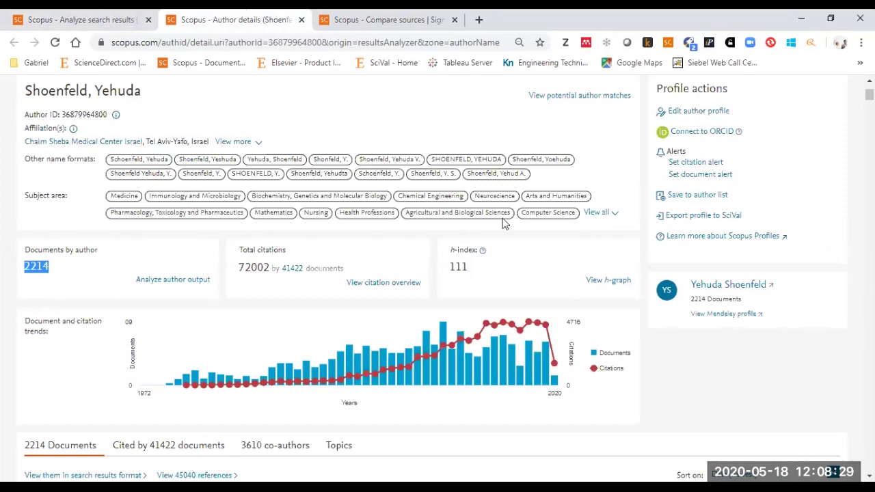
left_click(594, 215)
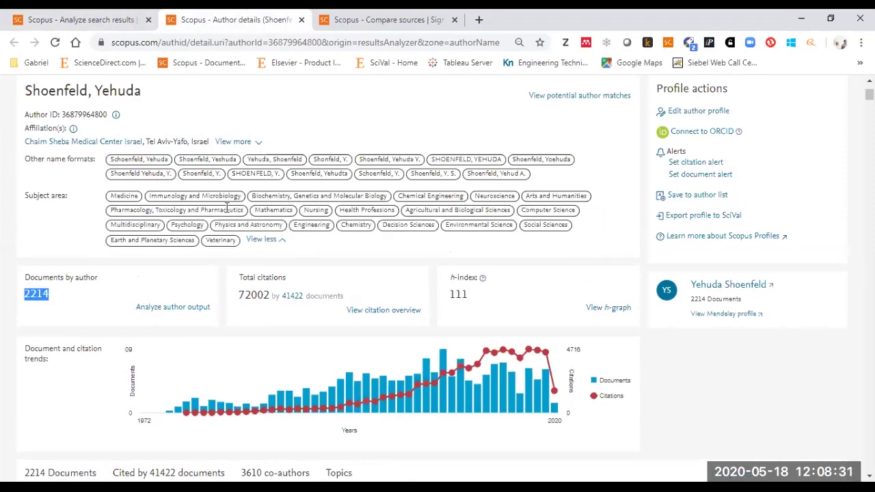
left_click(263, 295)
double_click(263, 295)
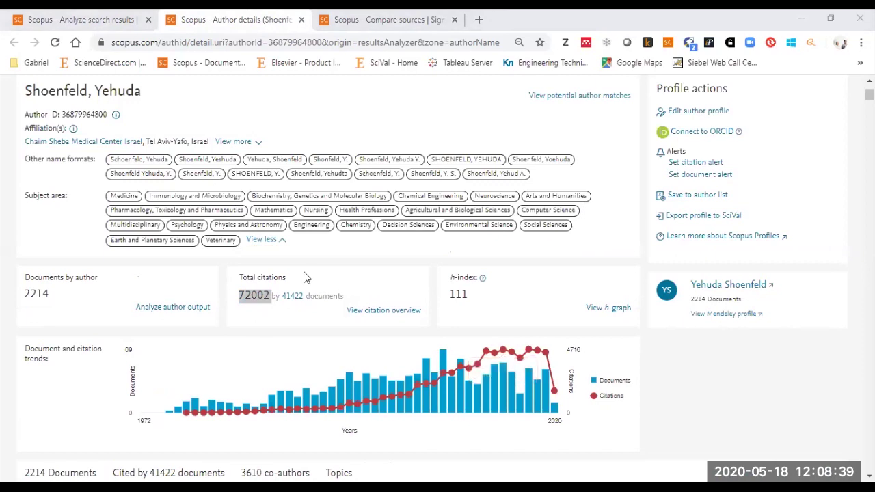
left_click(69, 303)
left_click_drag(271, 295, 239, 296)
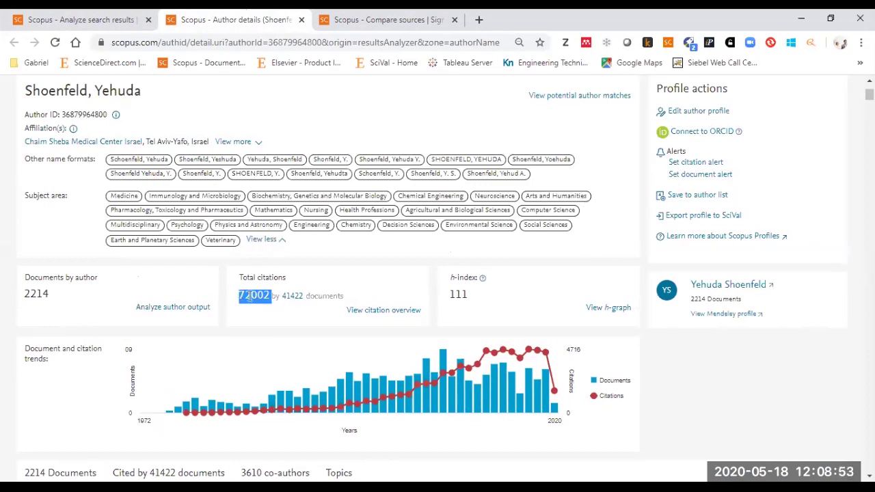
left_click(249, 295)
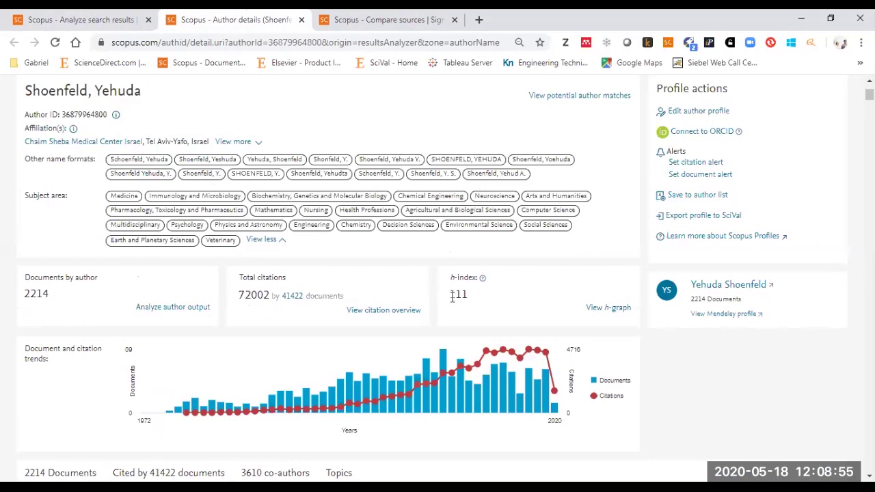
Step: Open the author's h-graph and examine how the h-index chart relates documents to citations
left_click(603, 310)
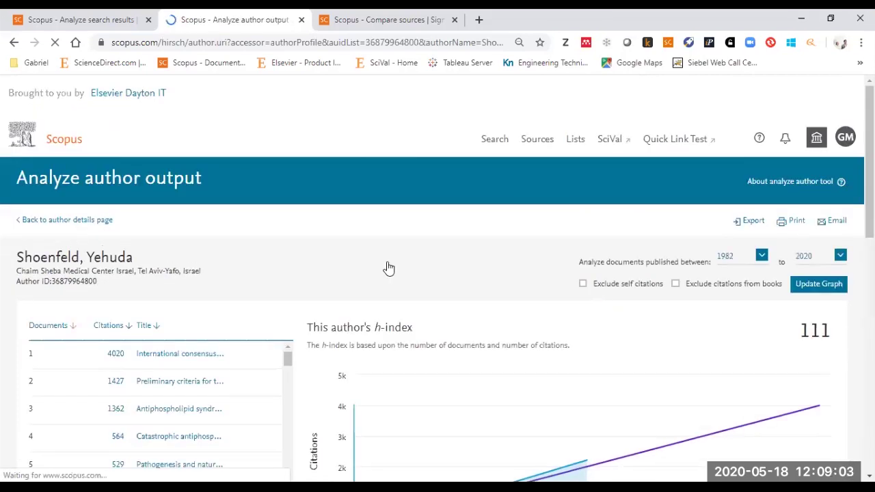
scroll(390, 268, "down", 3)
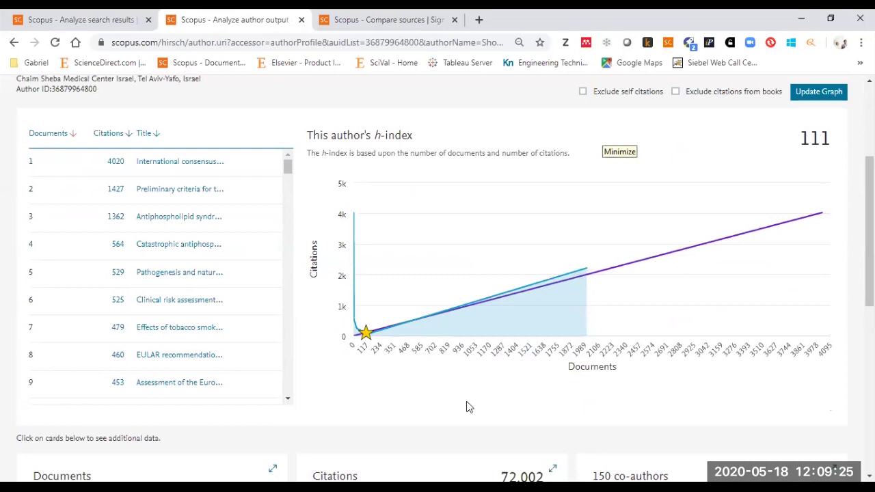
left_click(395, 133)
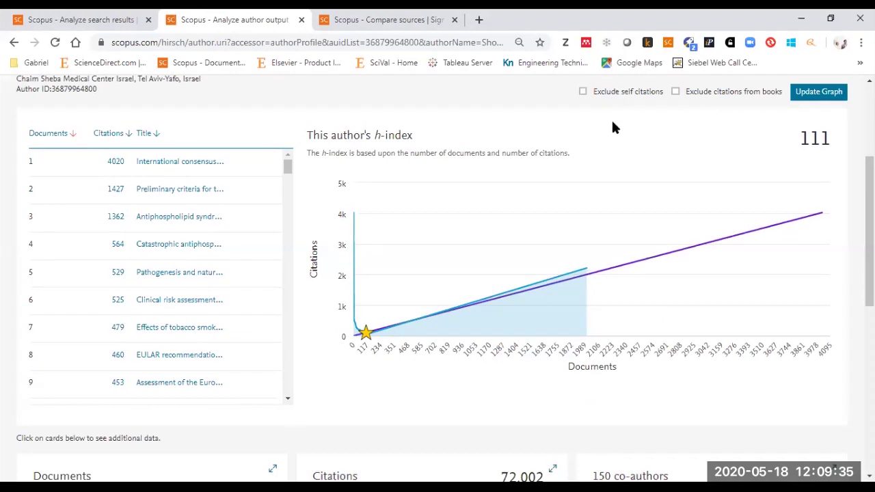
scroll(611, 118, "up", 1)
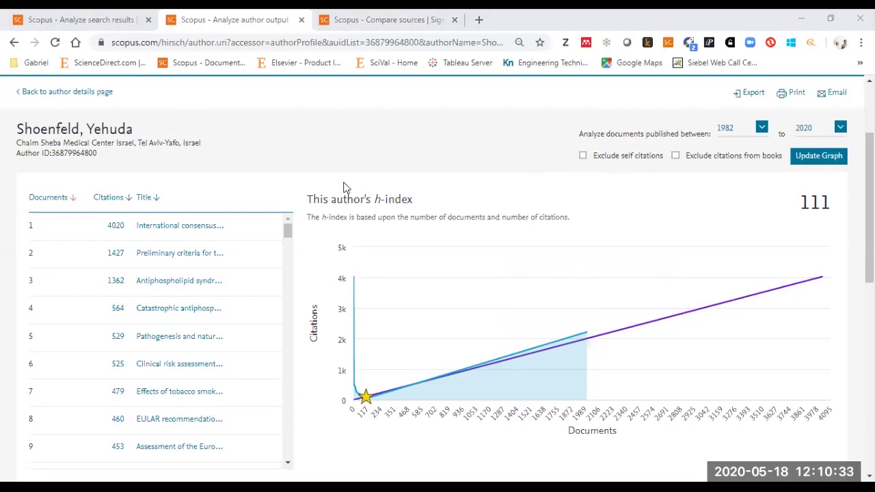
scroll(343, 188, "down", 1)
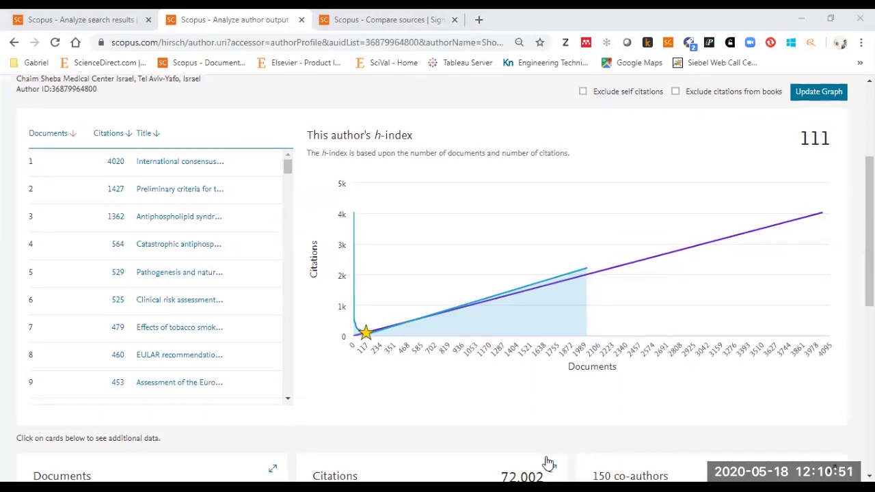
mouse_move(397, 205)
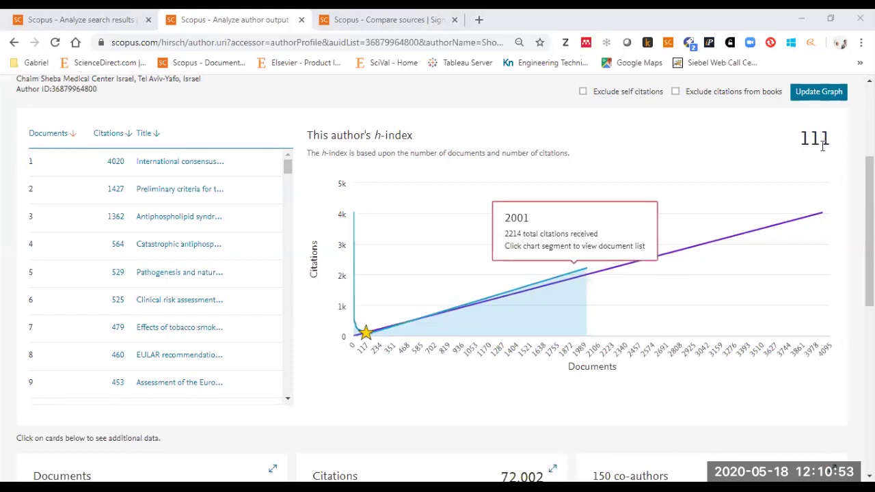
left_click(114, 26)
left_click(192, 23)
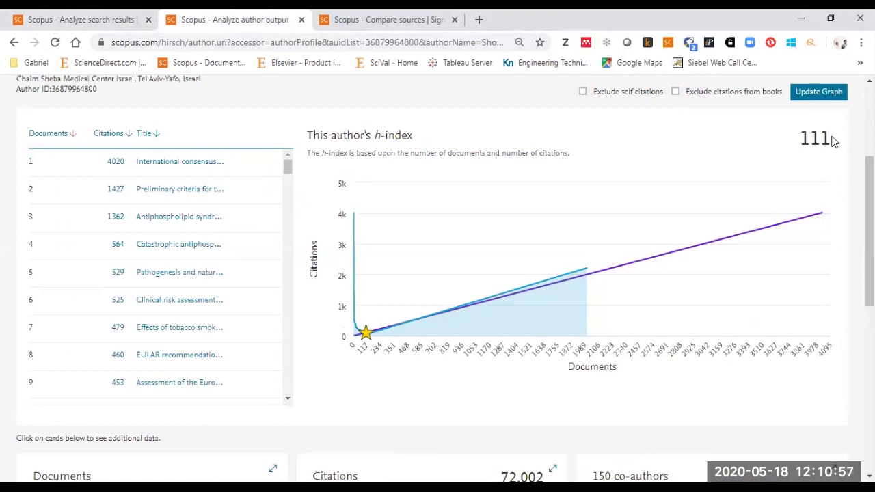
mouse_move(478, 197)
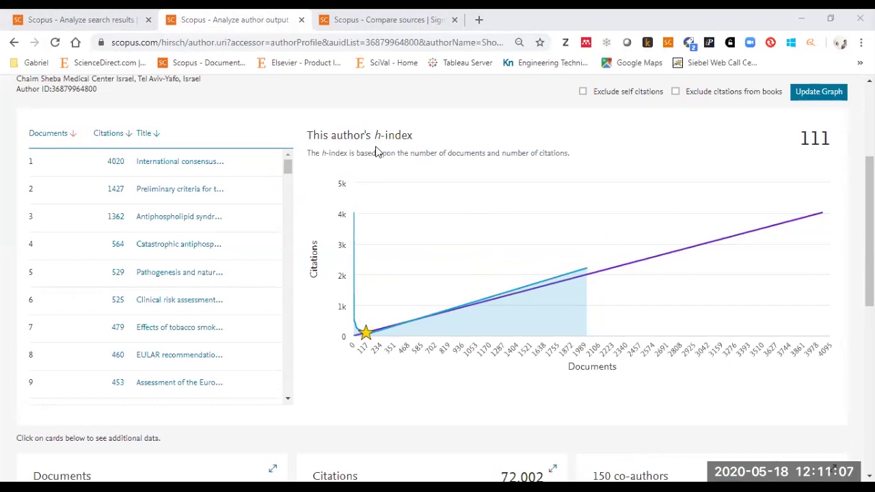
scroll(413, 139, "down", 1)
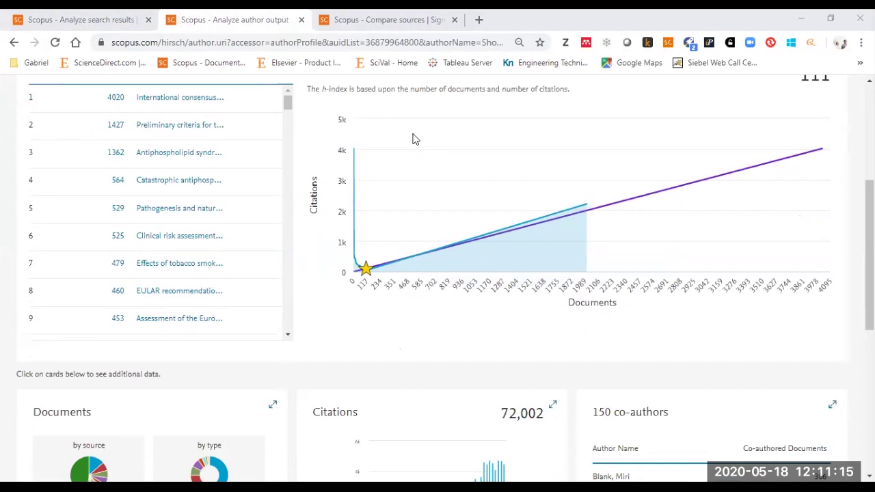
scroll(317, 149, "up", 1)
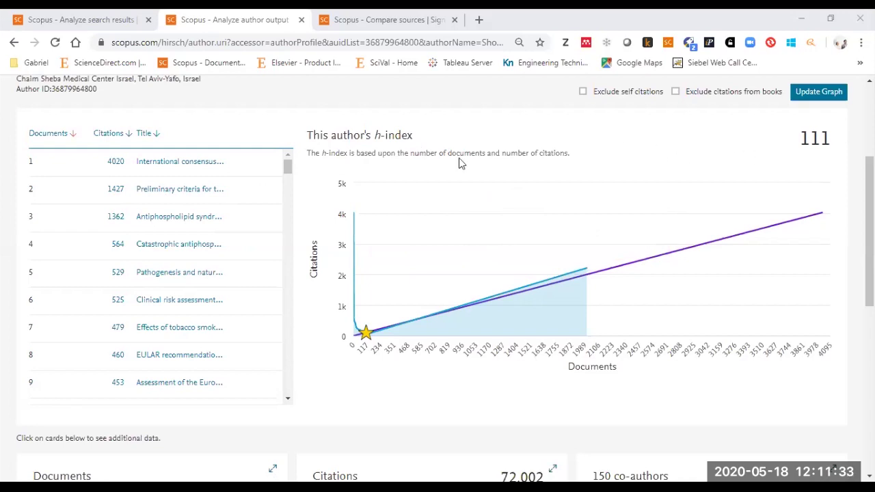
Step: Find the highlighted document ranked 111 in the h-index list and open its citing documents in a new tab
scroll(196, 191, "down", 12)
scroll(198, 193, "down", 20)
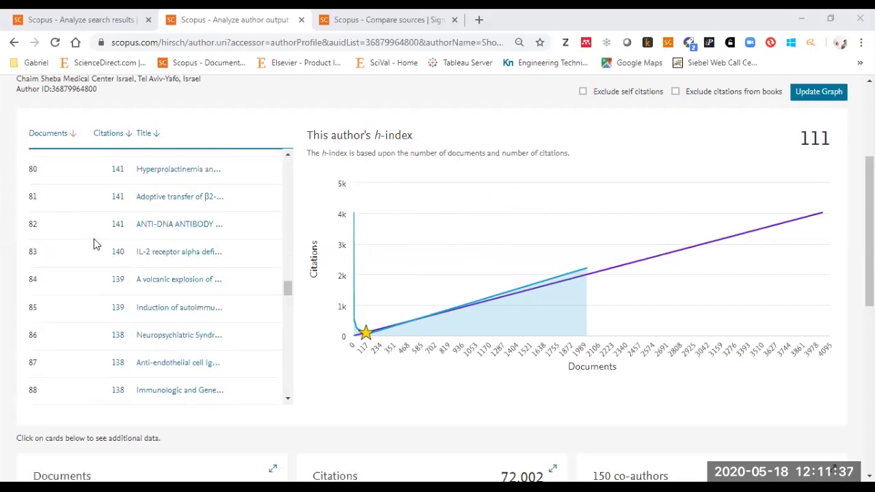
scroll(94, 237, "down", 10)
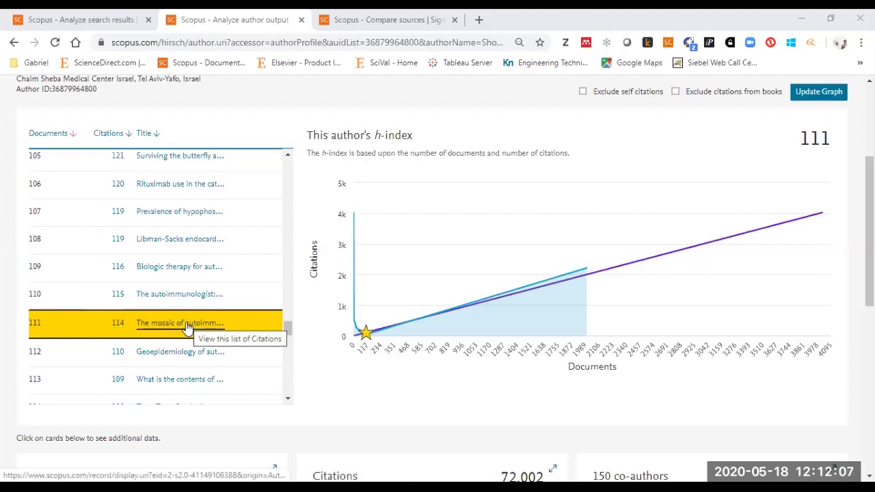
middle_click(149, 335)
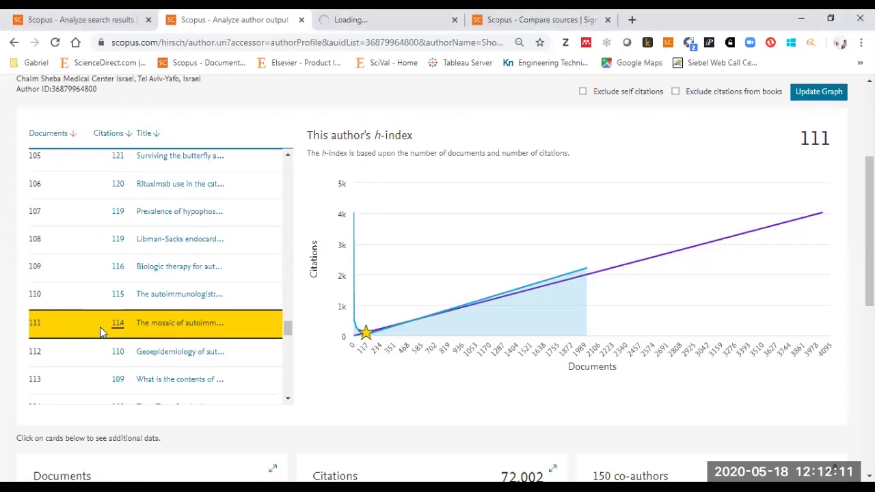
left_click(362, 22)
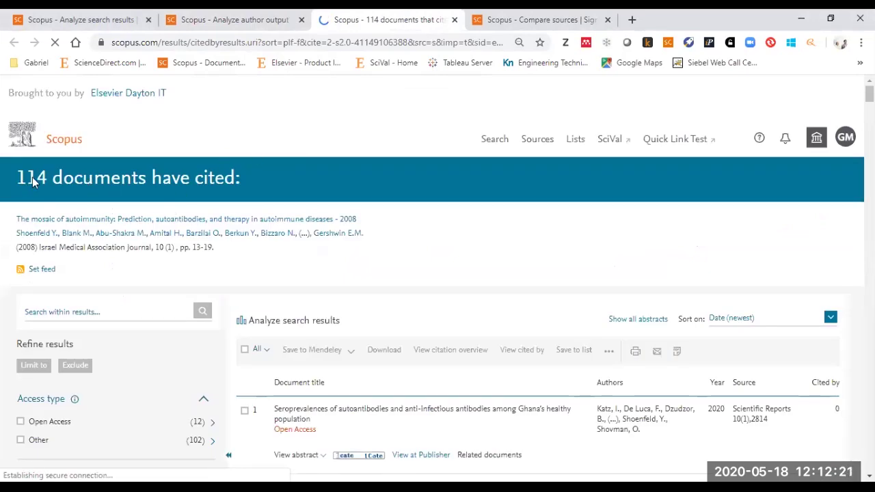
Step: Examine the citing documents and their refinement filters from access type through language, and close that tab
left_click_drag(16, 179, 93, 179)
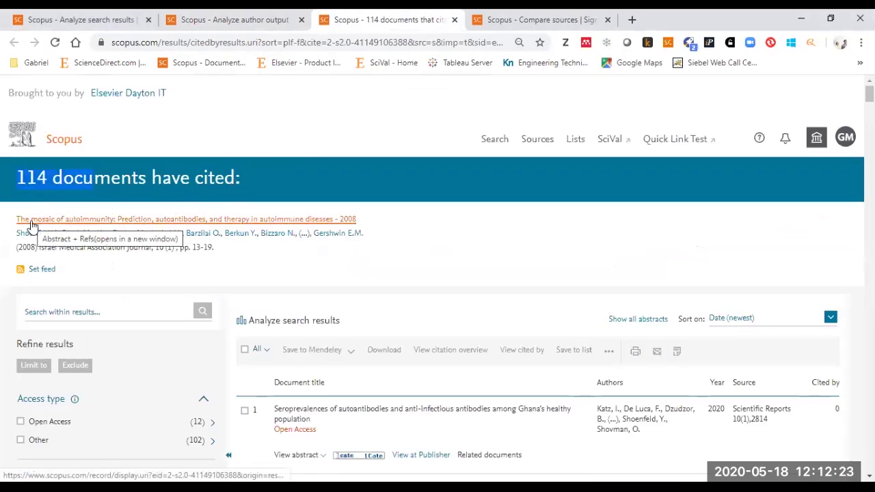
scroll(451, 326, "down", 5)
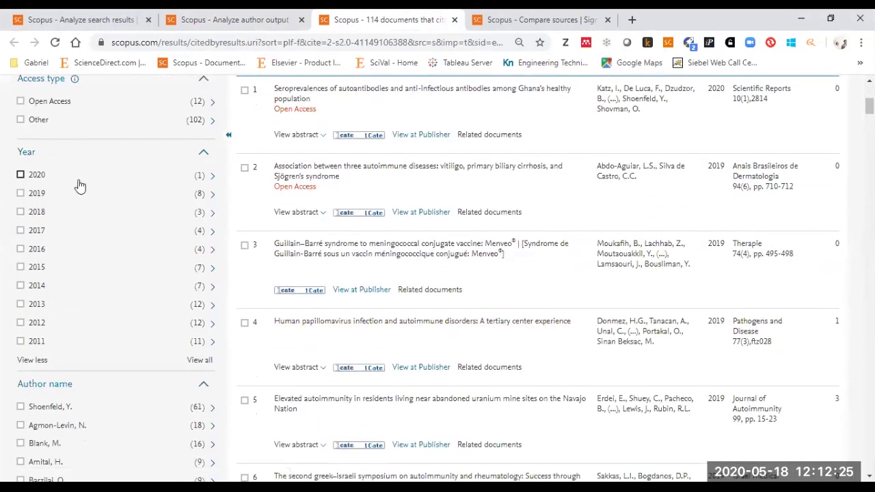
scroll(79, 190, "down", 2)
scroll(79, 190, "down", 1)
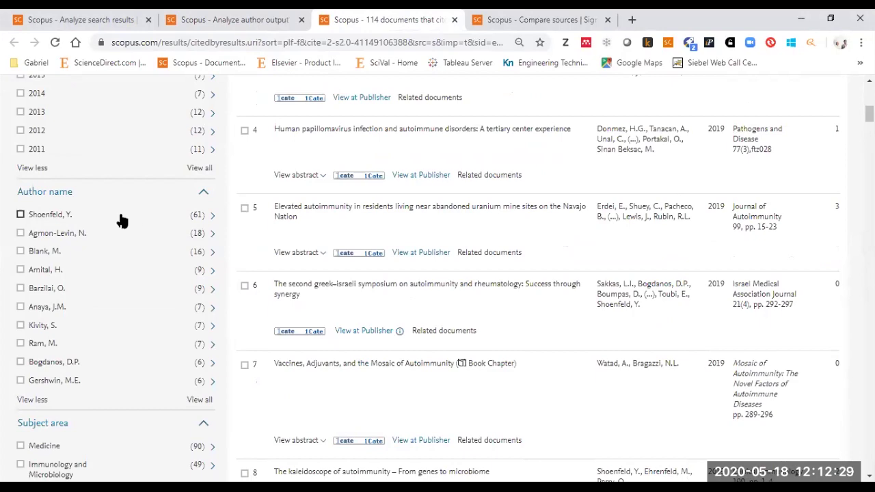
scroll(120, 220, "down", 1)
scroll(121, 220, "down", 3)
scroll(82, 351, "down", 3)
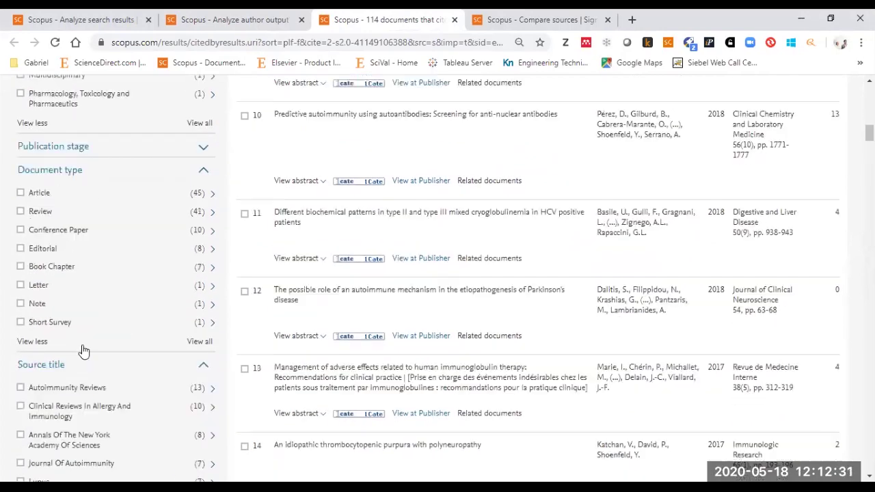
scroll(163, 273, "down", 12)
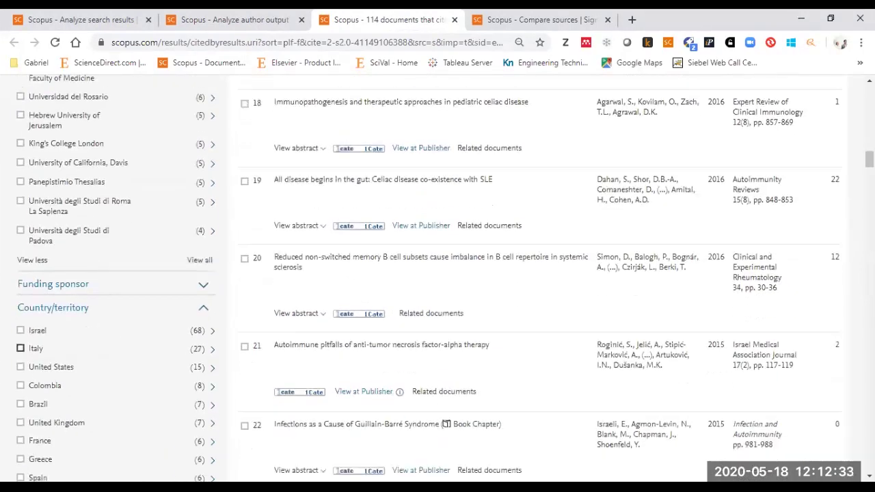
scroll(69, 355, "down", 3)
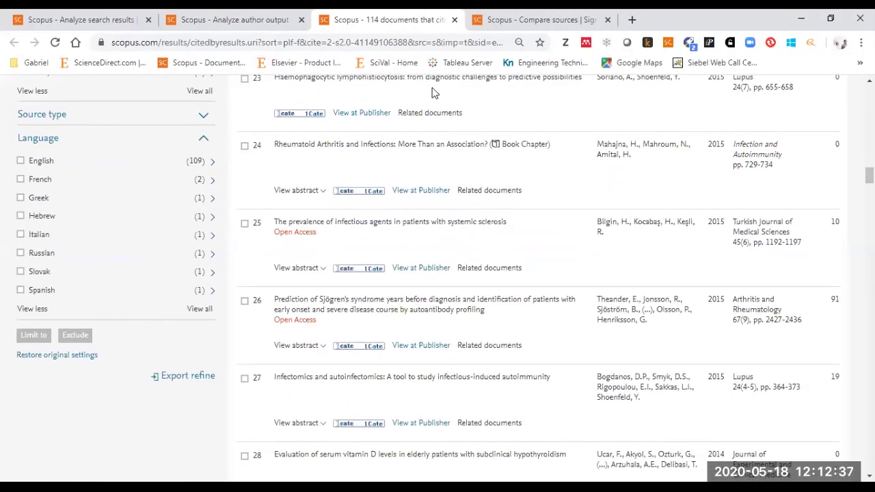
left_click(454, 19)
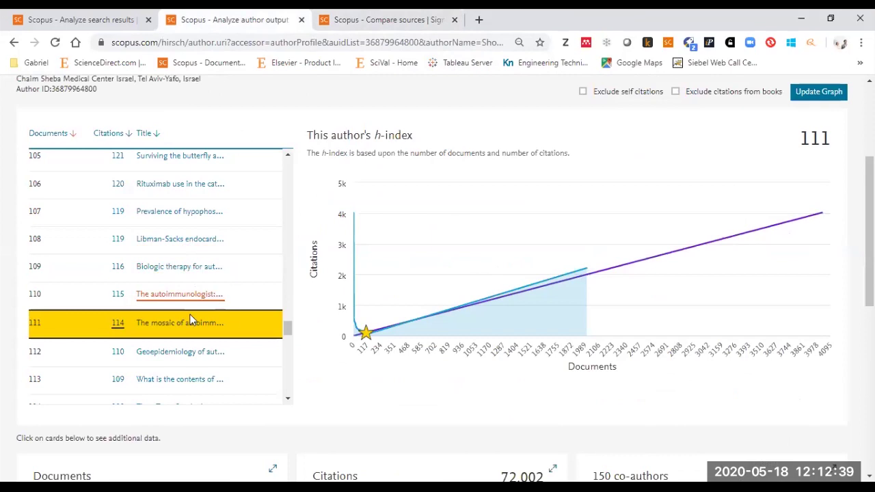
Step: Compare document ranks 111 and 112 with their citation counts in the h-index document list
mouse_move(33, 323)
left_mouse_down()
mouse_move(44, 322)
mouse_move(32, 323)
left_mouse_up()
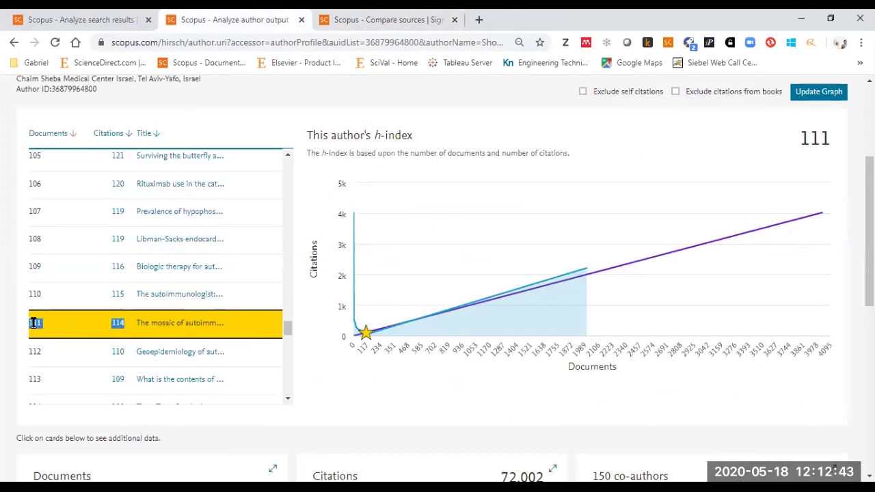
left_click(131, 324)
scroll(59, 348, "down", 2)
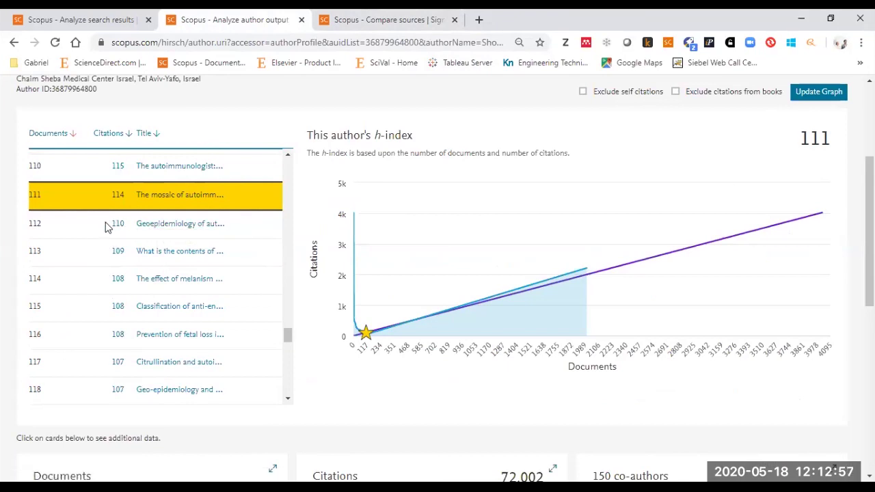
left_click_drag(38, 224, 35, 134)
left_click(37, 223)
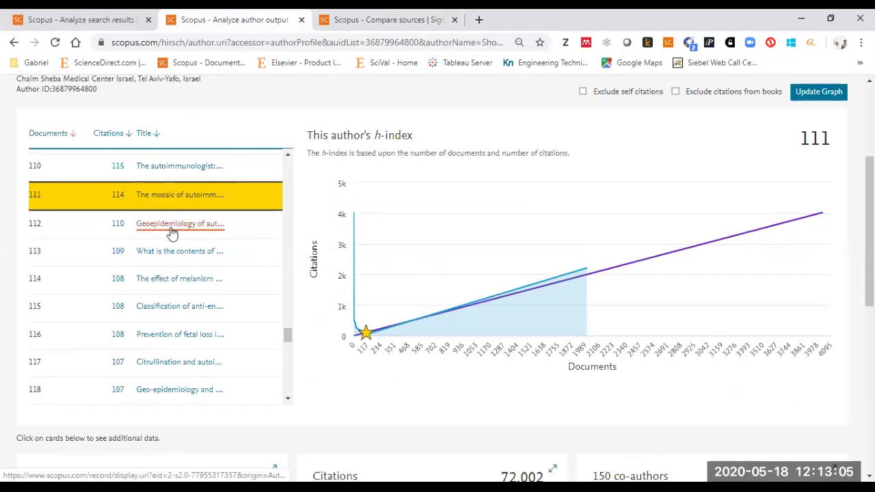
Step: Go back to the most cited documents in the list and compare the fourth document's rank with its citations
scroll(169, 237, "down", 4)
scroll(156, 339, "up", 5)
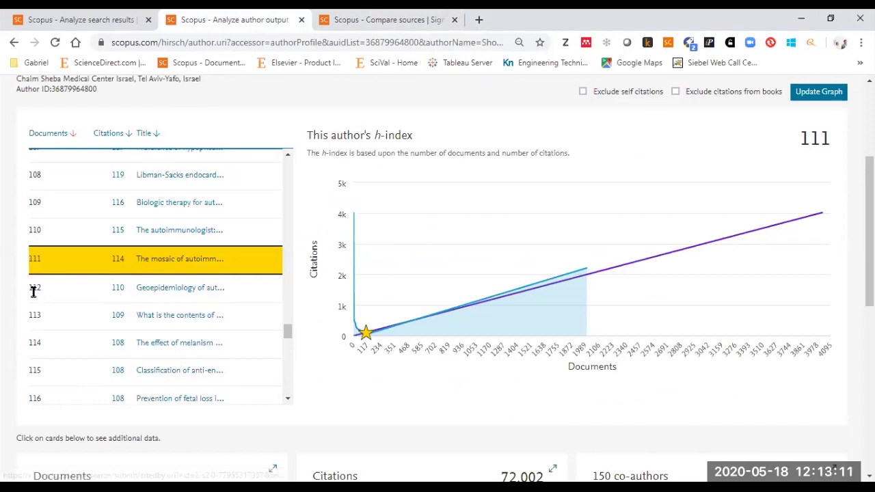
scroll(183, 299, "up", 6)
scroll(183, 299, "up", 13)
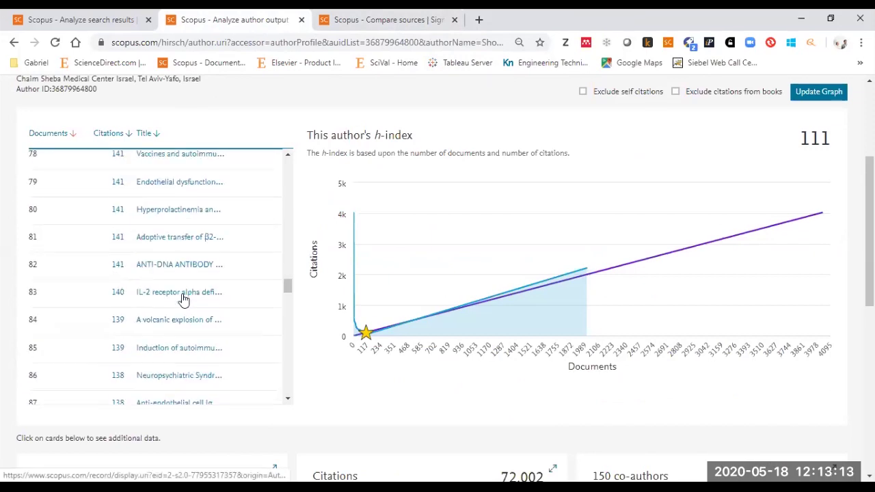
scroll(171, 264, "up", 20)
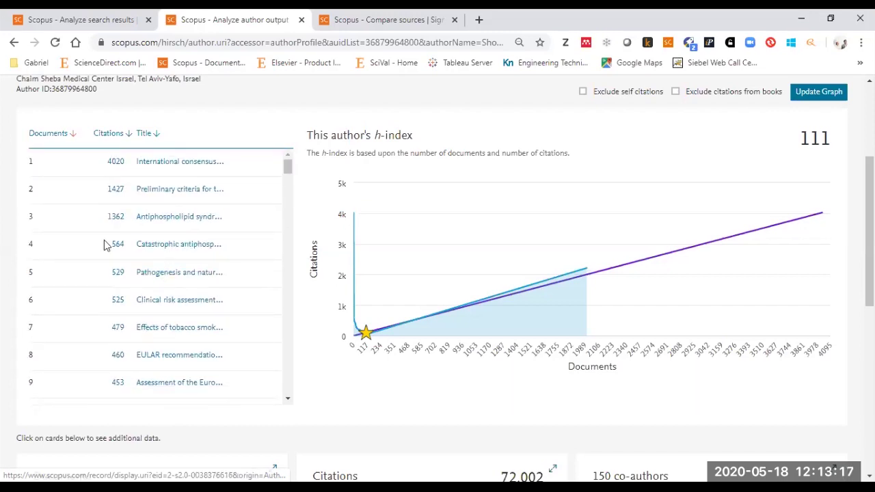
left_click_drag(37, 247, 28, 246)
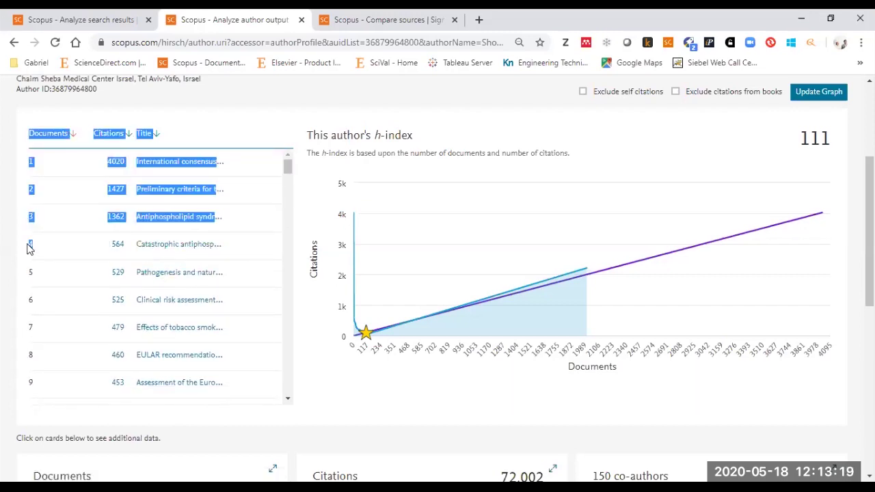
left_click(103, 251)
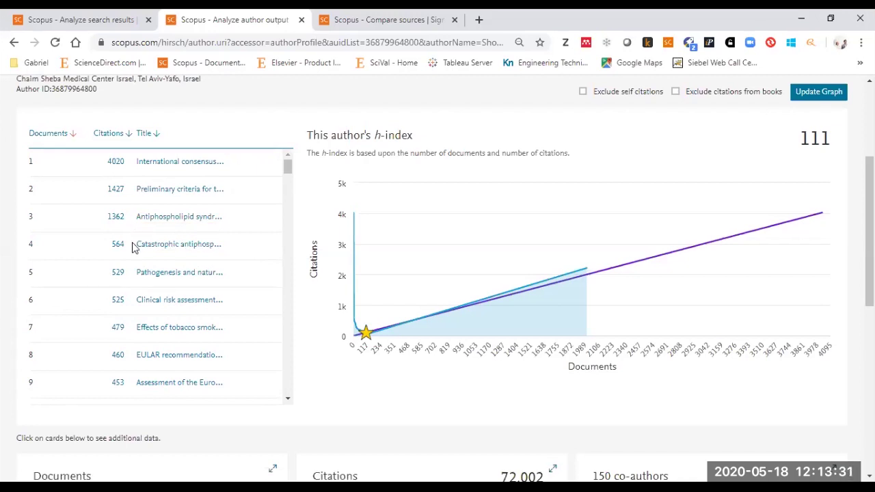
Step: View the author's documents, citations and co-authors cards below the h-index chart, and return to the chart
scroll(385, 174, "down", 7)
scroll(385, 178, "up", 3)
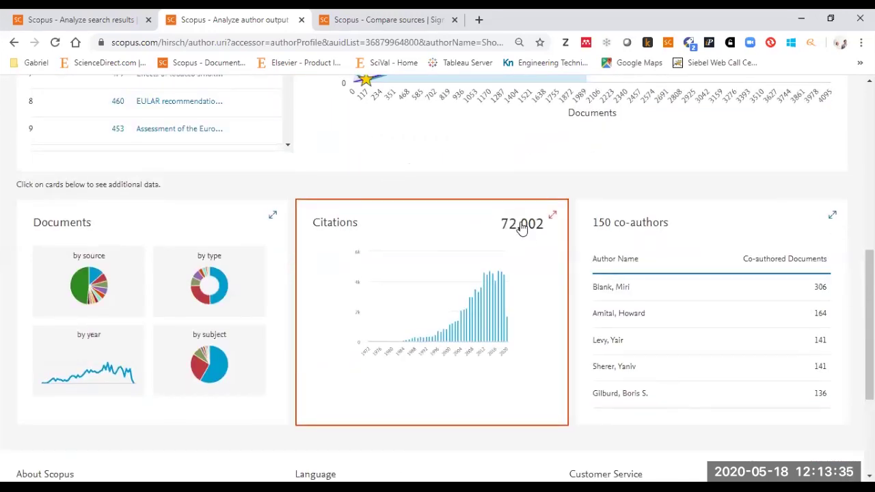
scroll(338, 225, "up", 3)
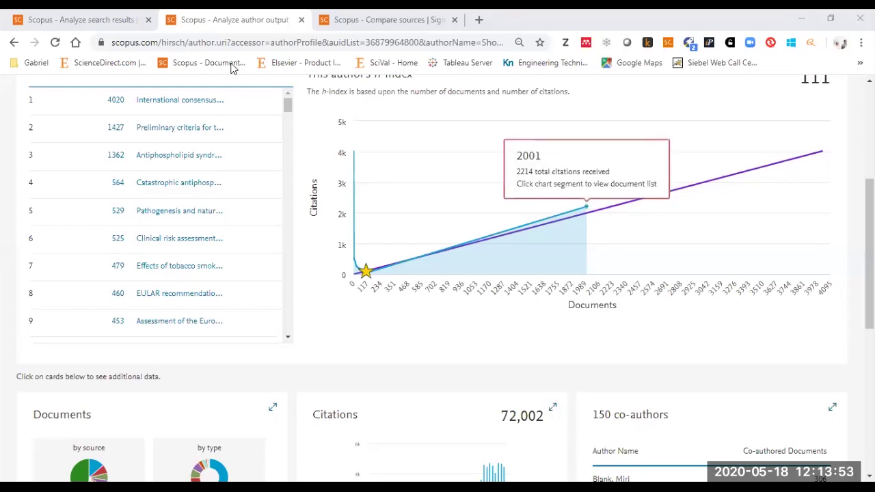
Step: Examine the author's h-index graph of citations against documents on the author output page
left_click(125, 14)
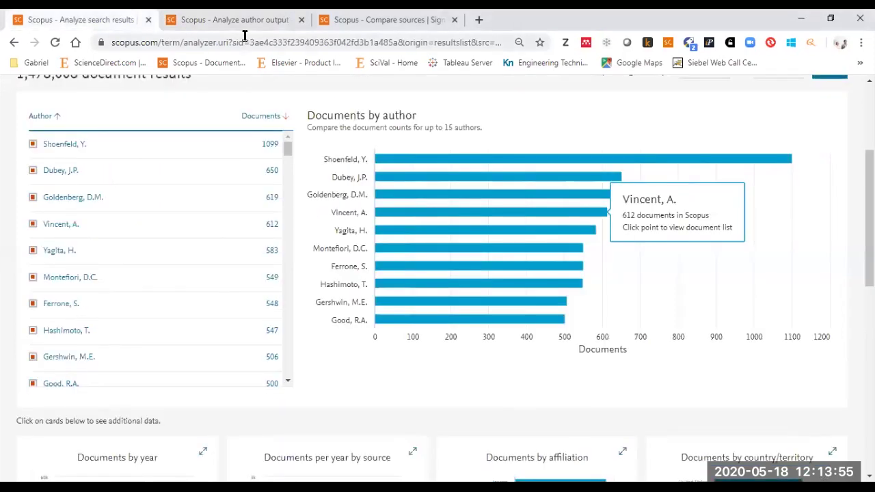
left_click(233, 19)
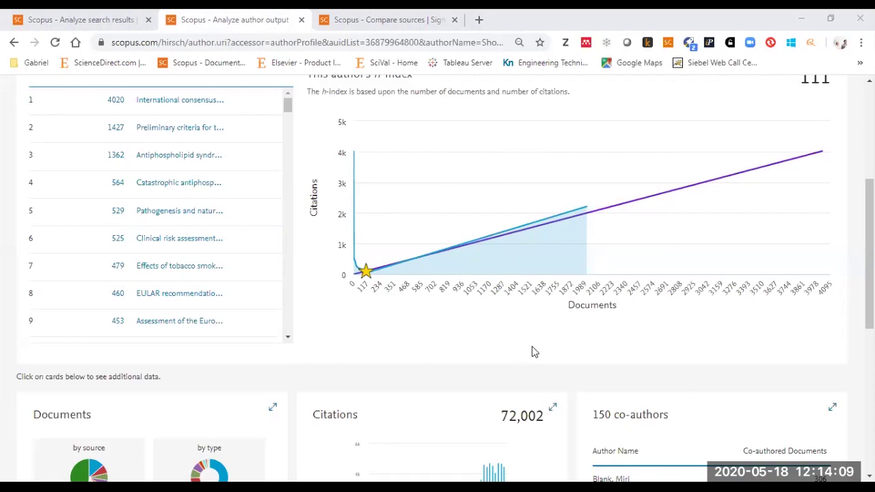
mouse_move(666, 140)
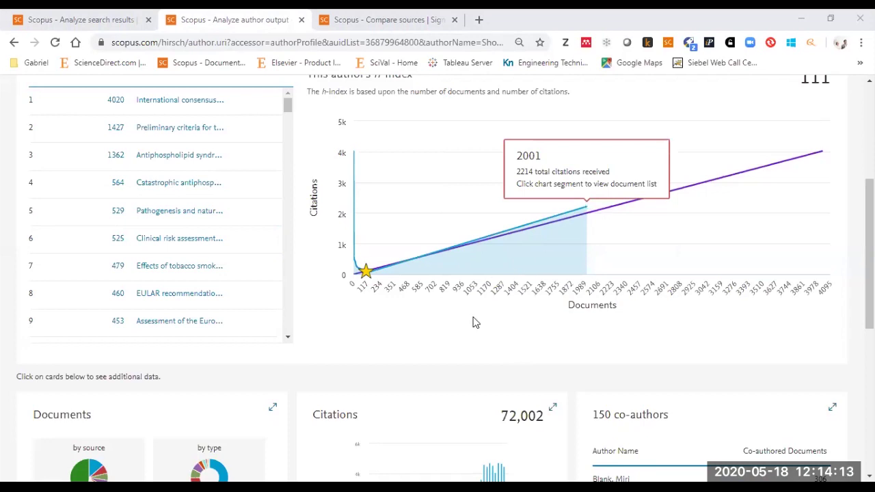
scroll(475, 323, "up", 1)
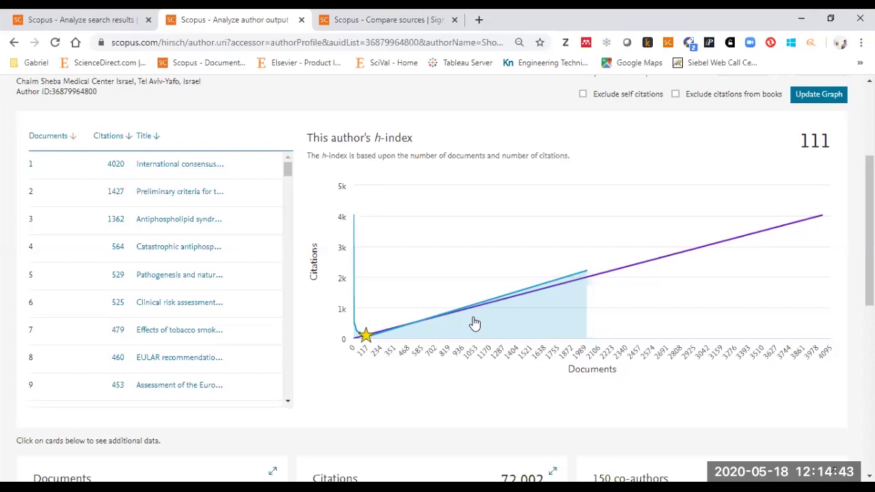
Step: Review the citation counts in the author's ranked document list, from the first document down to about document 23
double_click(128, 165)
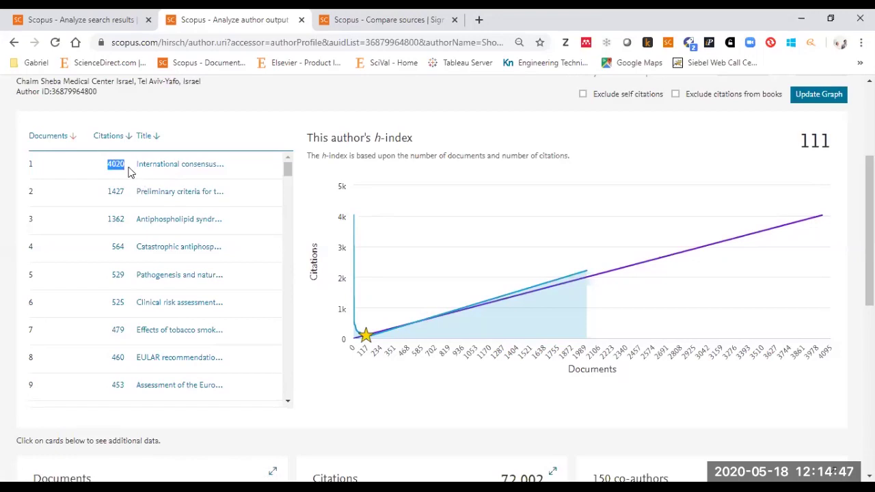
left_click_drag(130, 171, 99, 170)
left_click(100, 170)
double_click(127, 168)
left_click(132, 170)
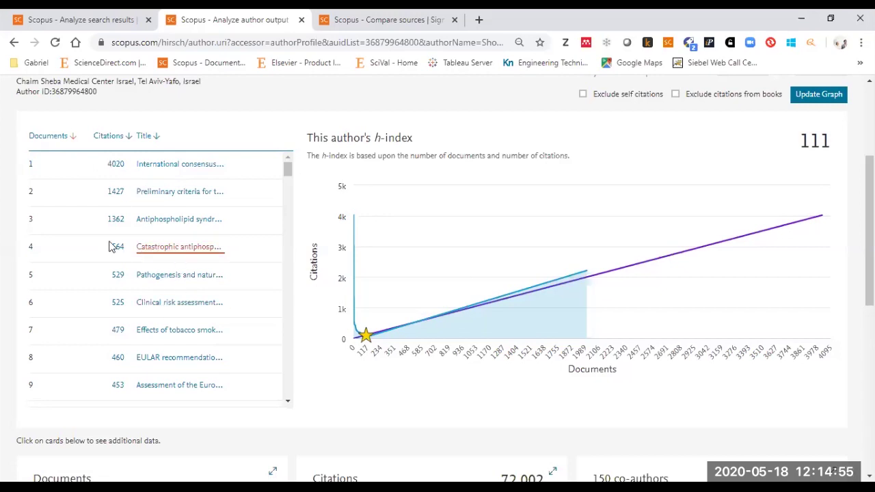
scroll(334, 238, "down", 2)
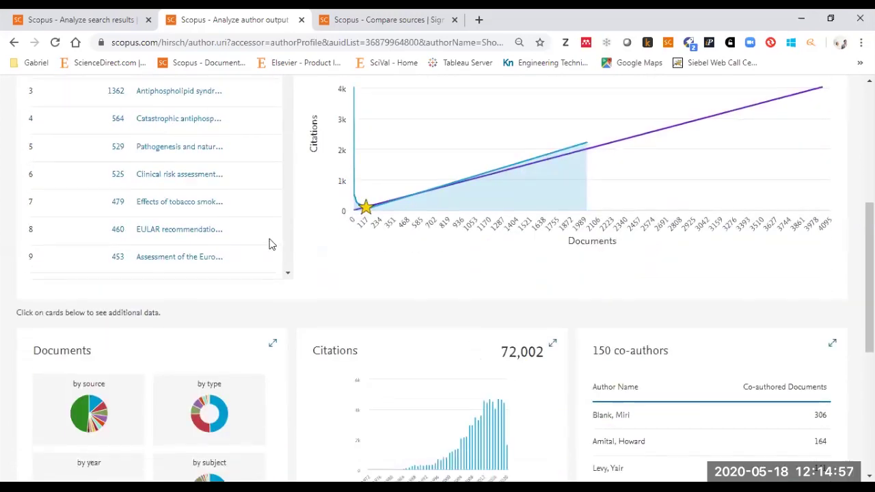
scroll(279, 246, "up", 1)
scroll(196, 230, "down", 5)
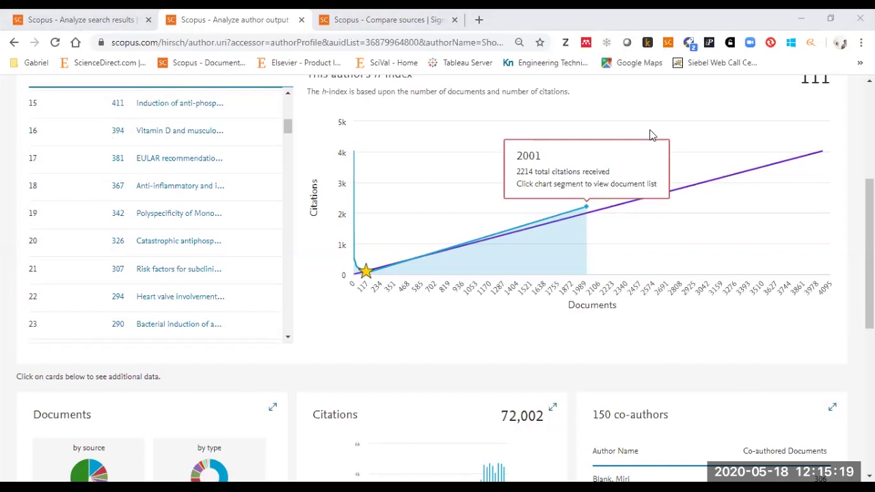
scroll(650, 135, "up", 2)
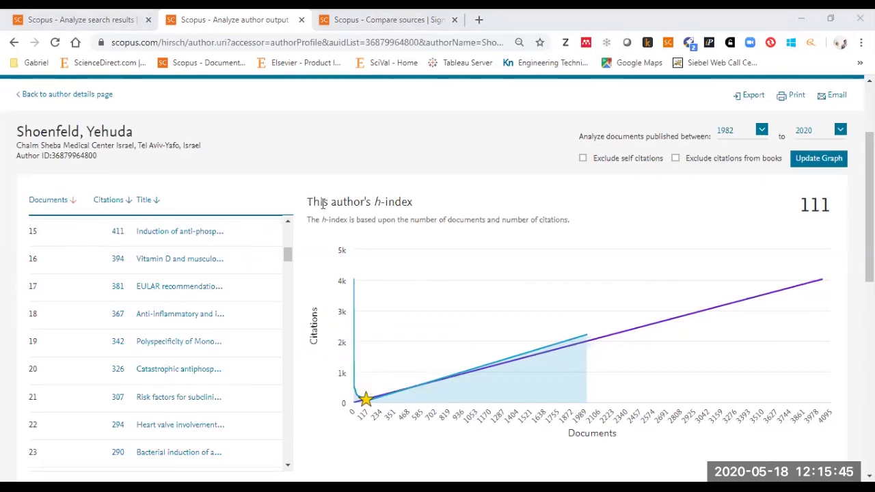
Step: Open the 15th document, "Induction of anti-phospholipid syndrome in naive mice", and show all its metrics
left_click(213, 234)
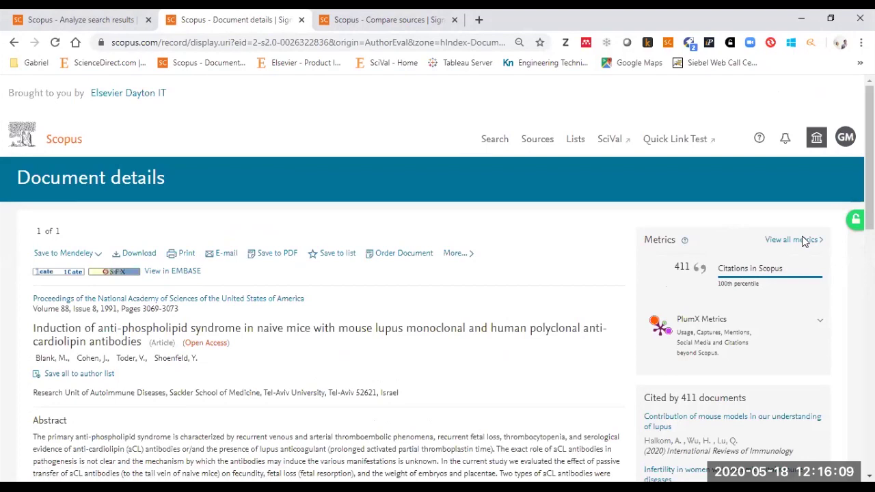
scroll(376, 232, "down", 2)
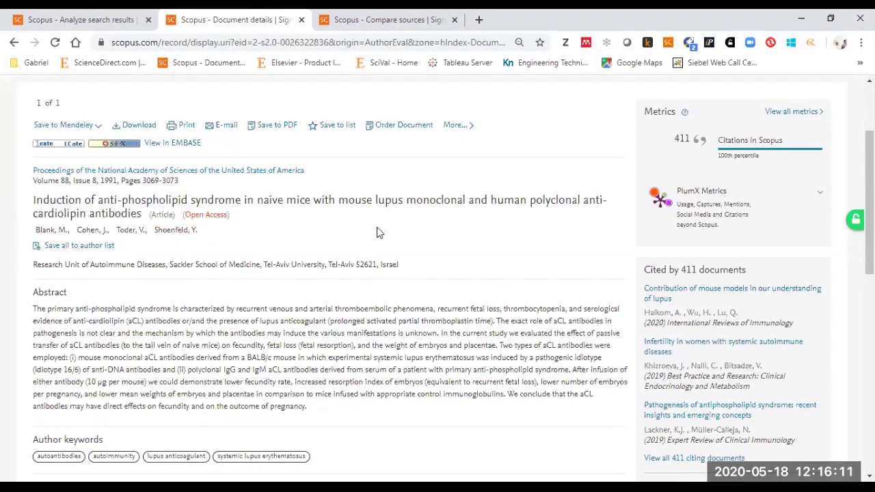
scroll(567, 248, "up", 1)
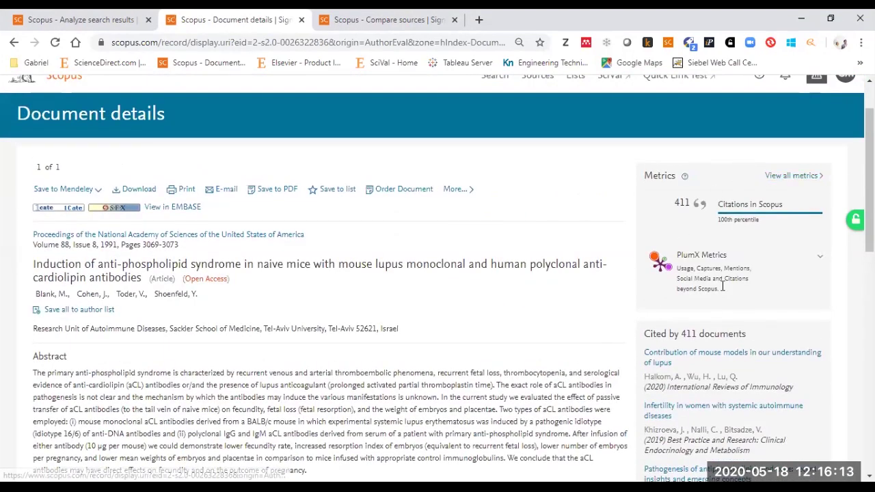
left_click(782, 177)
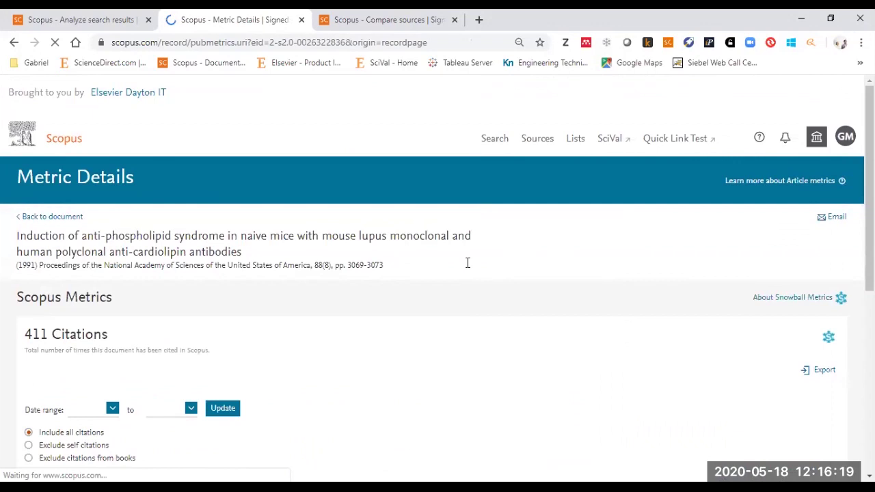
Step: Examine the article's citation graph, citation benchmarking and PlumX citation indexes on its metric details page
scroll(468, 261, "down", 2)
scroll(419, 215, "down", 2)
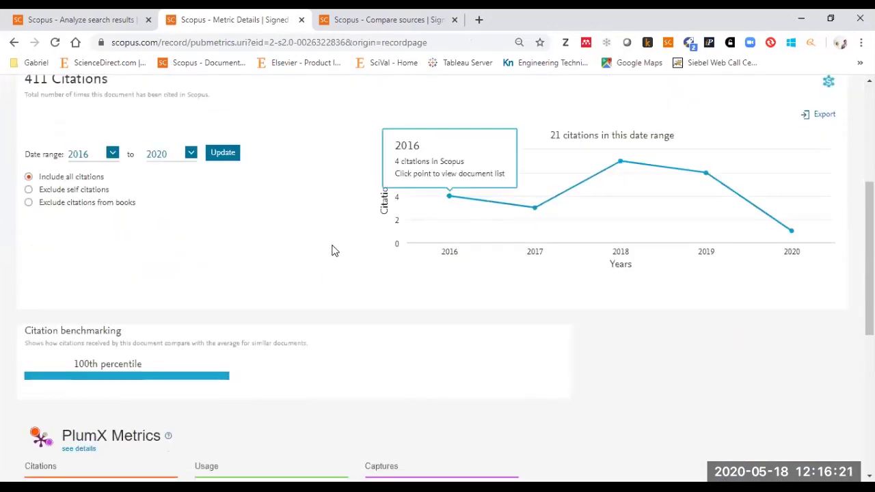
scroll(332, 250, "down", 3)
scroll(573, 220, "down", 1)
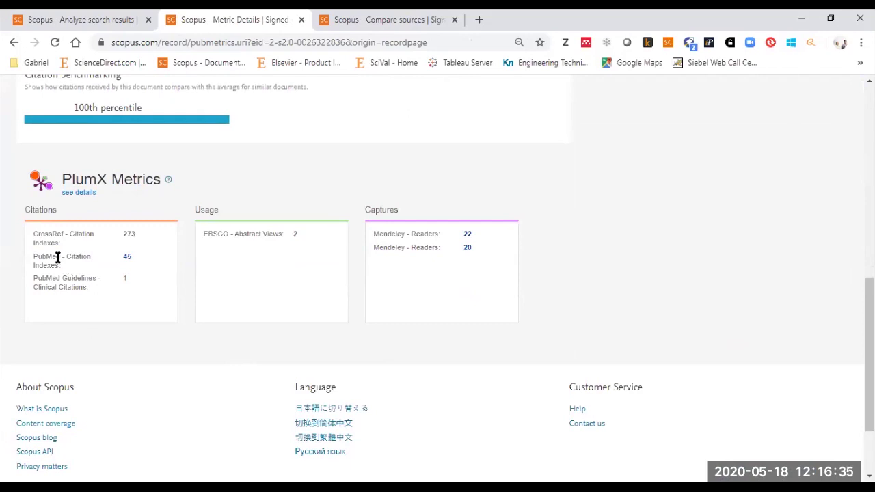
left_click_drag(68, 259, 71, 266)
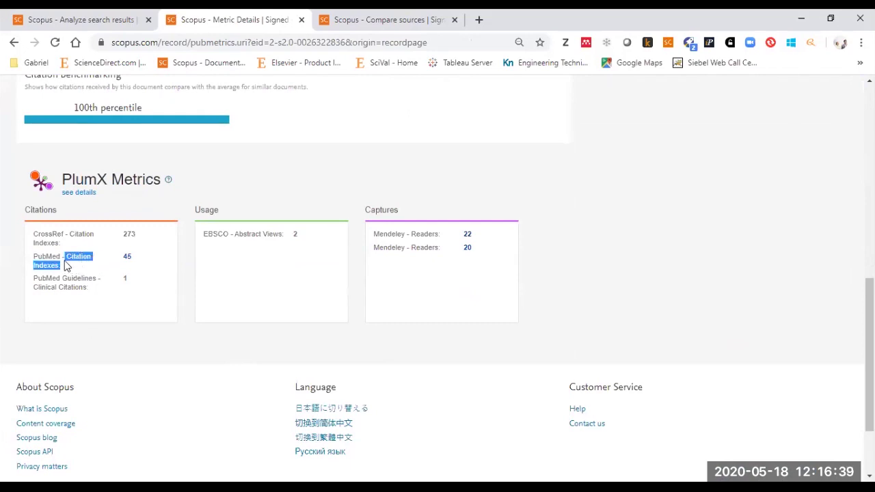
left_click(66, 236)
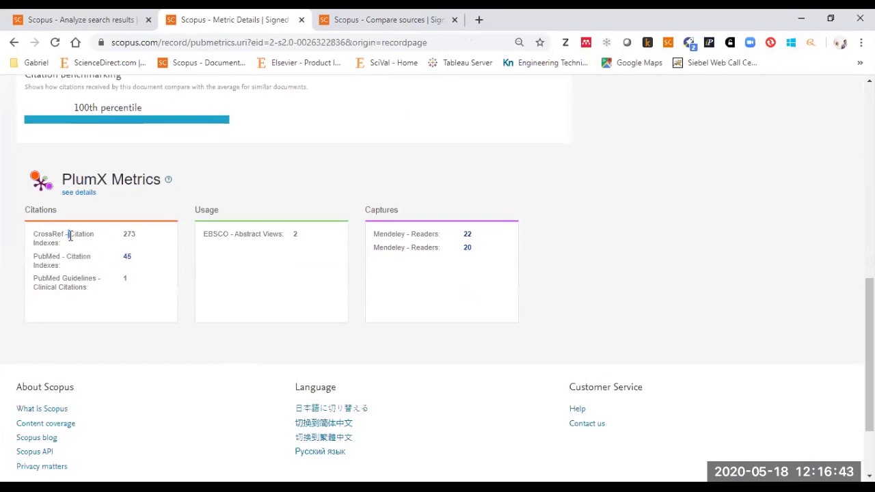
left_click_drag(70, 234, 62, 243)
left_click(47, 236)
Step: Open the PubMed citation link and both Mendeley readers links from the PlumX metrics in separate new tabs
right_click(127, 259)
left_click(182, 267)
left_click_drag(218, 234, 274, 235)
left_click(276, 254)
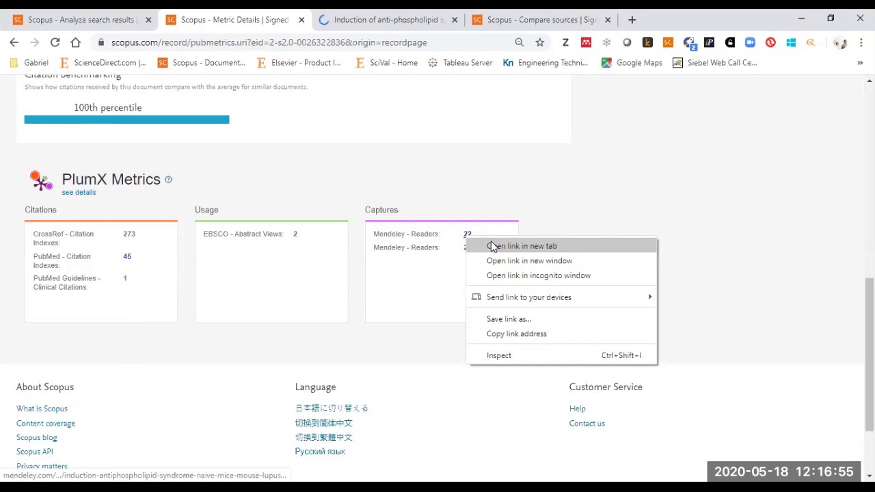
left_click(489, 244)
right_click(467, 249)
left_click(513, 263)
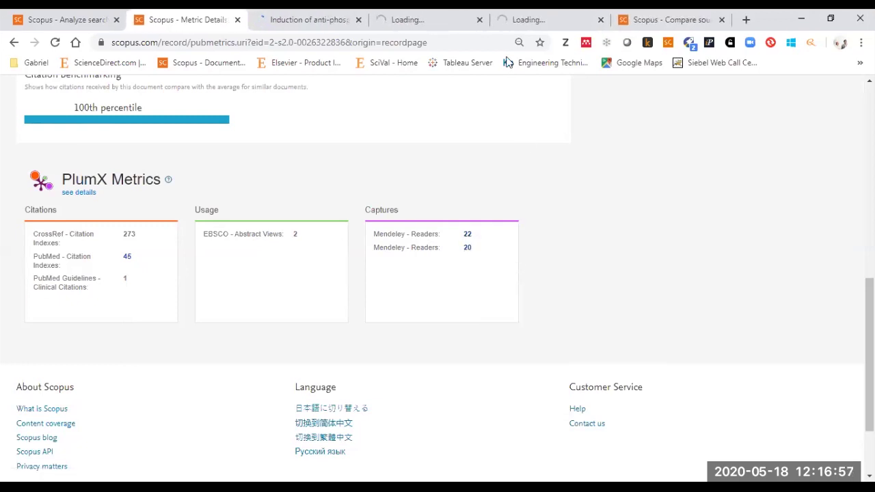
Step: Look through the article's PubMed page, comparing it with the PlumX metrics, and close its tab
left_click(293, 15)
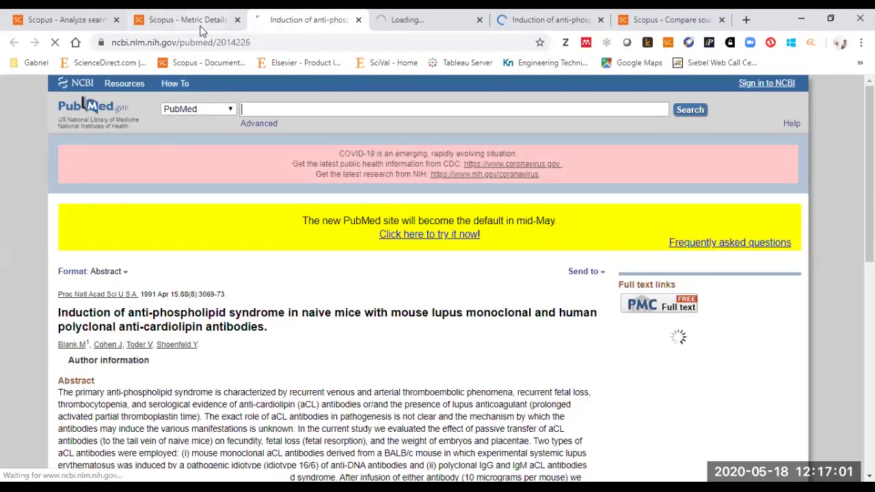
scroll(207, 236, "down", 3)
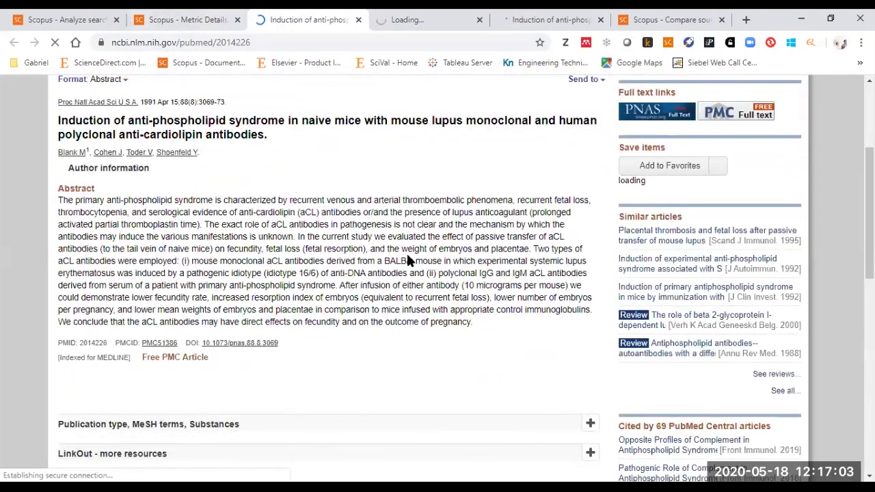
scroll(405, 252, "down", 4)
left_click(189, 21)
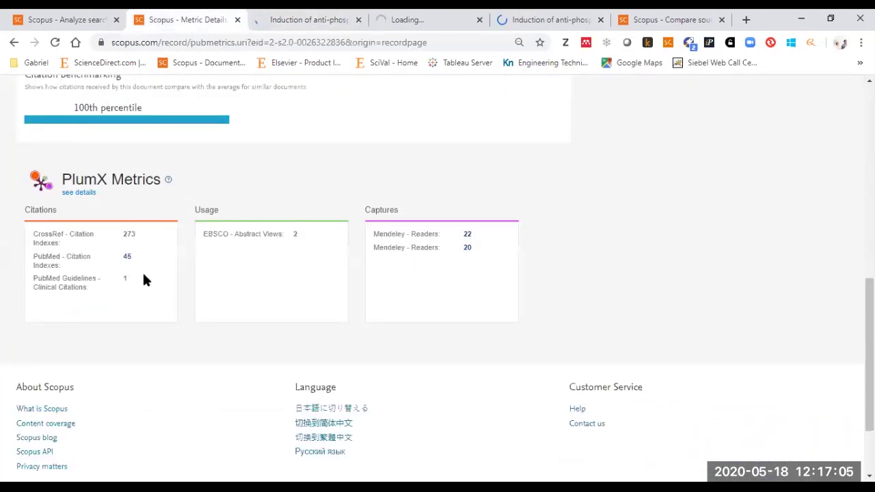
left_click(304, 20)
scroll(360, 278, "down", 4)
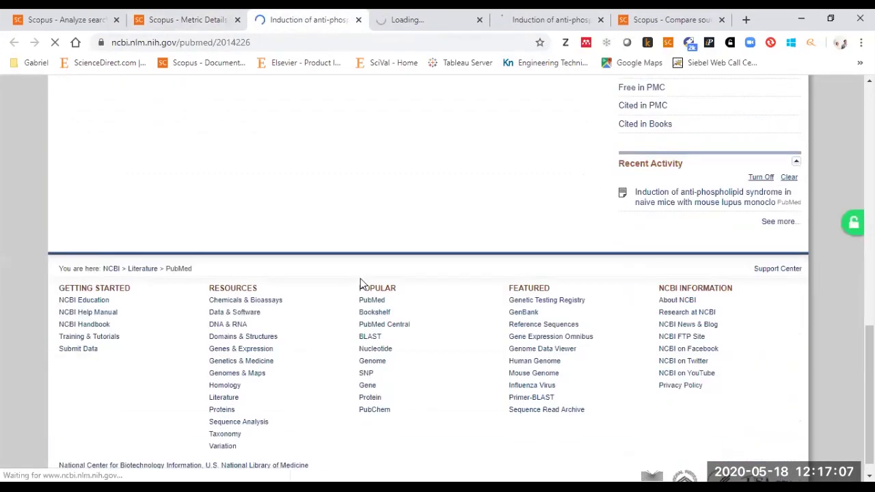
scroll(361, 278, "up", 7)
left_click(358, 20)
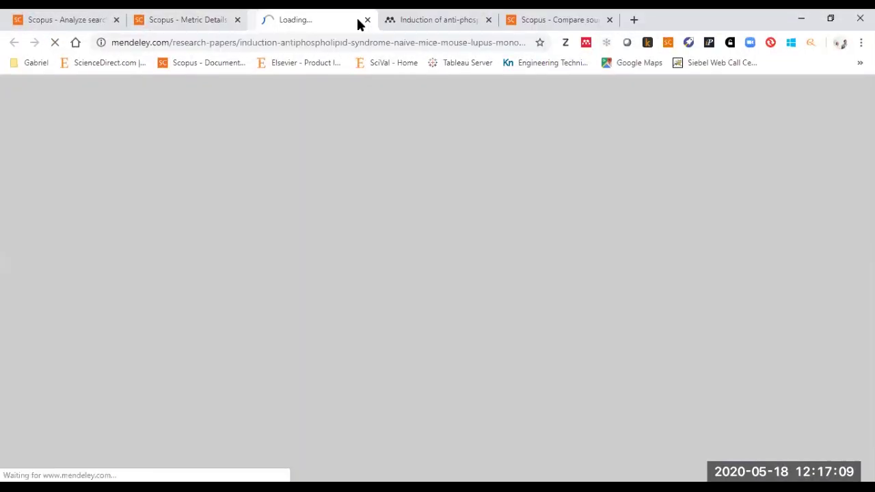
Step: Check the readers figure on the article's Mendeley catalogue page and close both Mendeley tabs
left_click(420, 26)
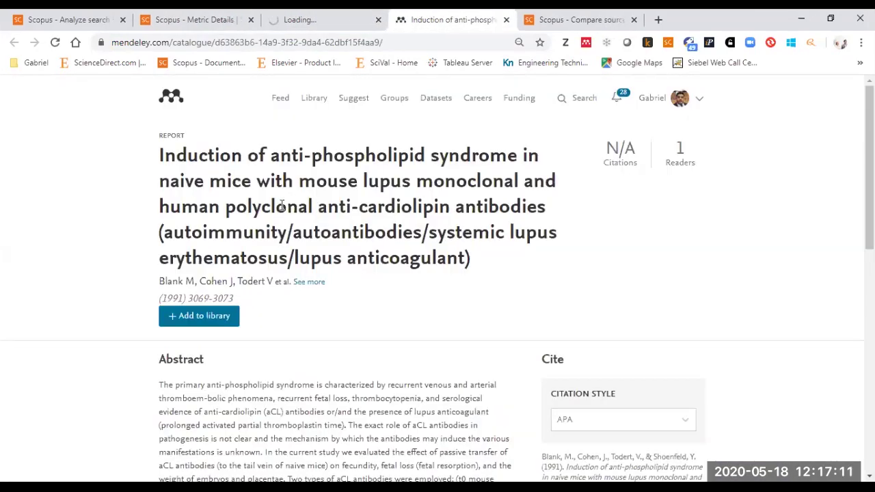
left_click(687, 151)
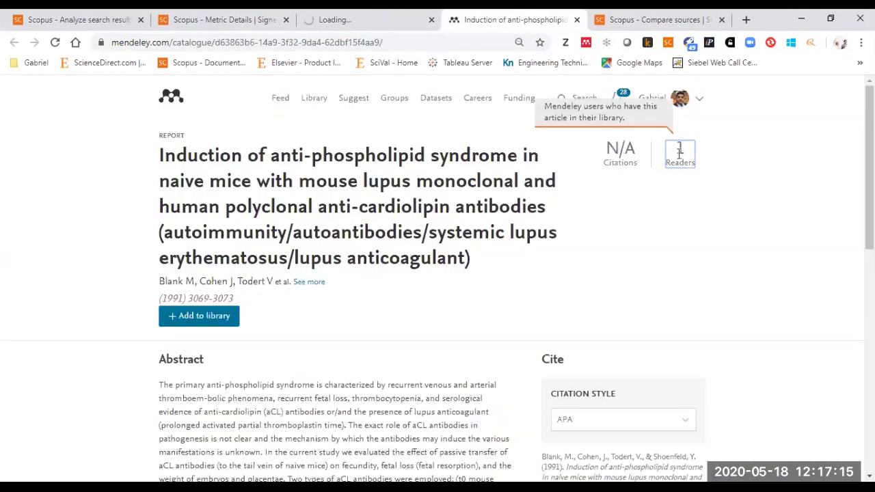
scroll(283, 251, "down", 3)
scroll(283, 251, "up", 2)
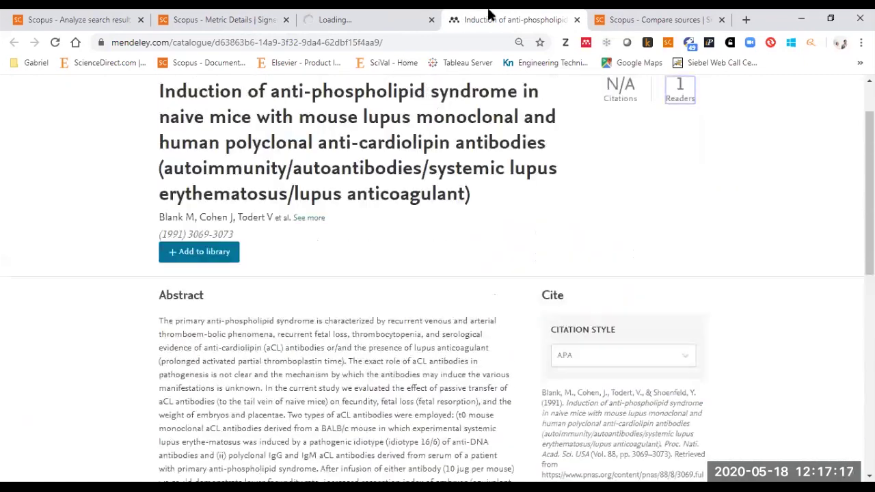
left_click(576, 20)
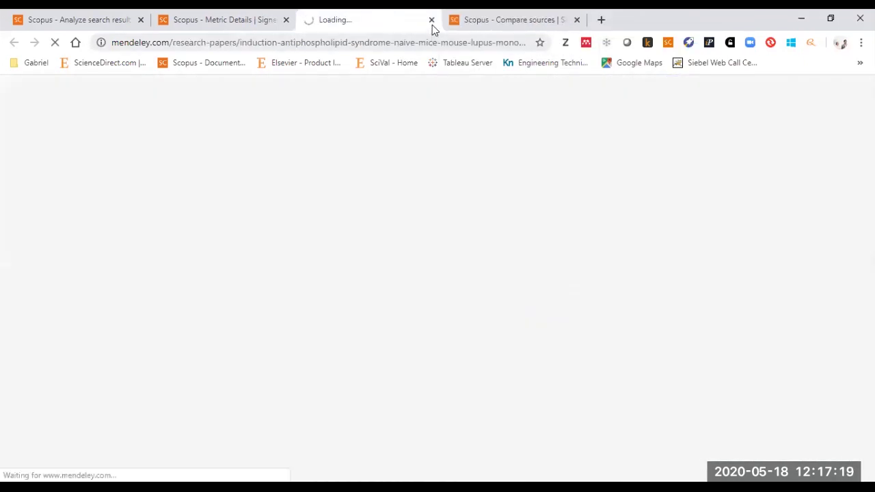
left_click(431, 20)
Step: Examine the yearly points of the 2016 to 2020 citation graph and the self-citation and book exclusion options
scroll(252, 201, "down", 1)
scroll(252, 201, "up", 4)
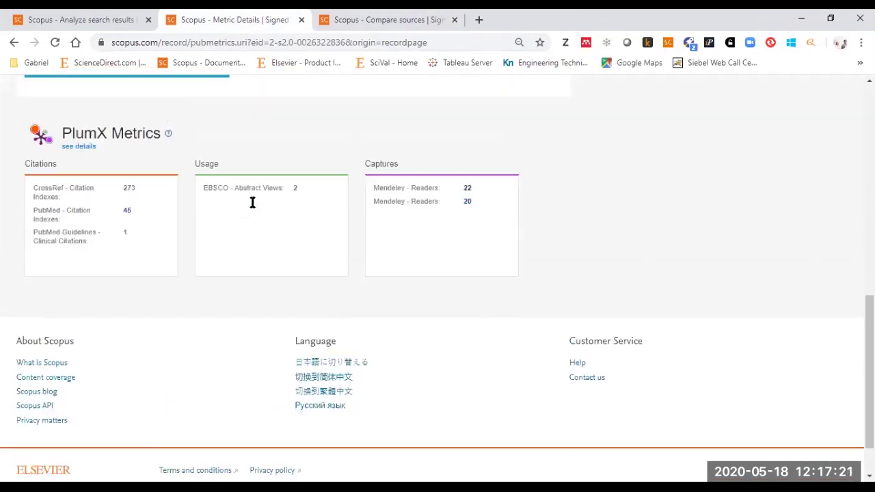
scroll(163, 324, "up", 1)
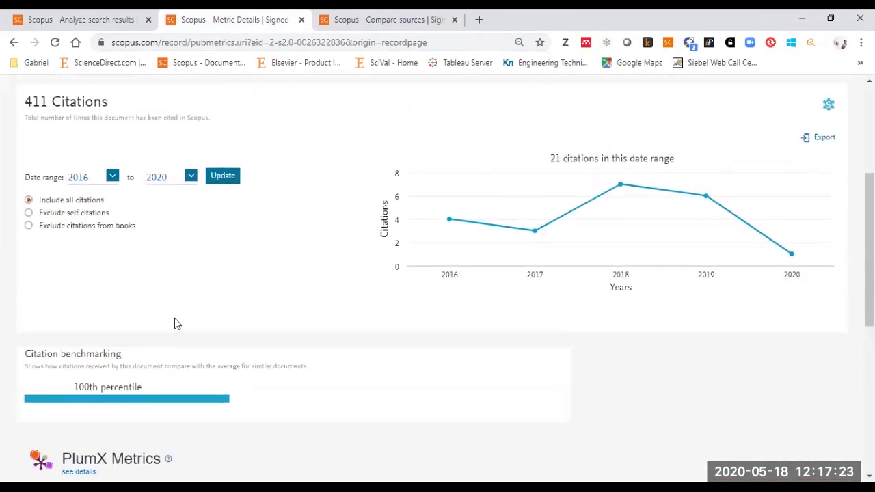
mouse_move(457, 228)
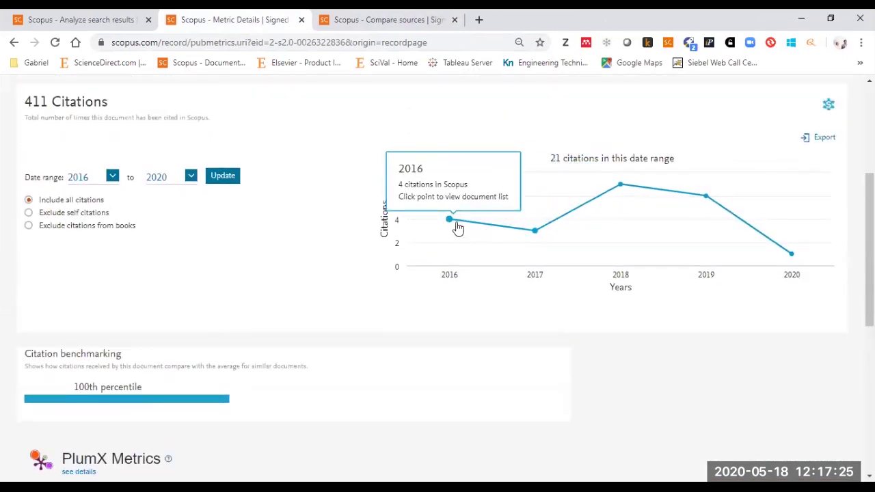
mouse_move(576, 174)
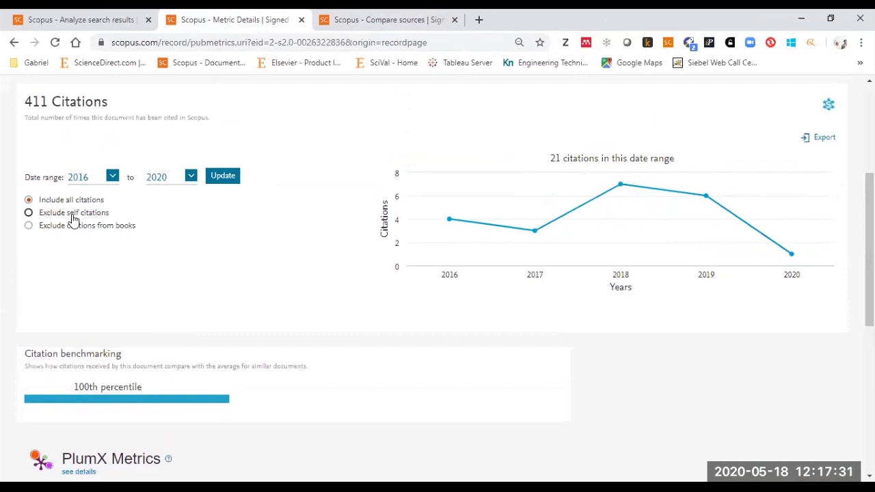
Step: Close the article's metric details and return from the documents-by-author analysis to the document search results
key("ctrl+w")
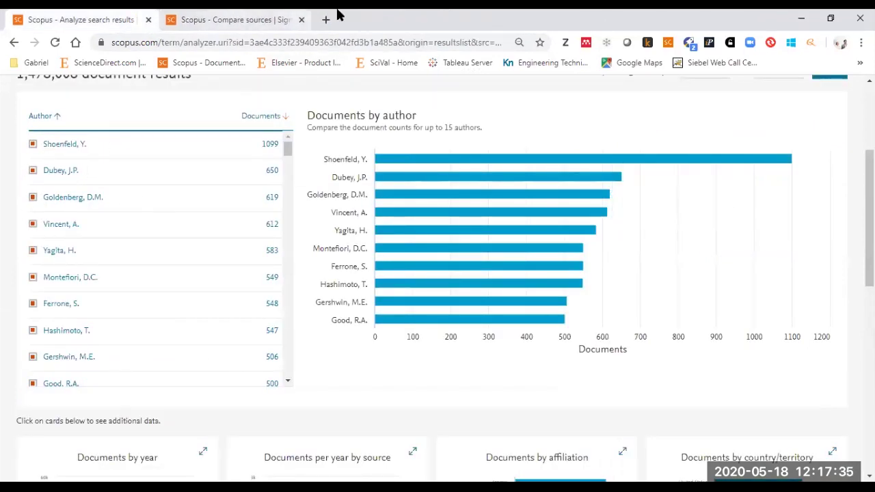
right_click(104, 145)
left_click(106, 147)
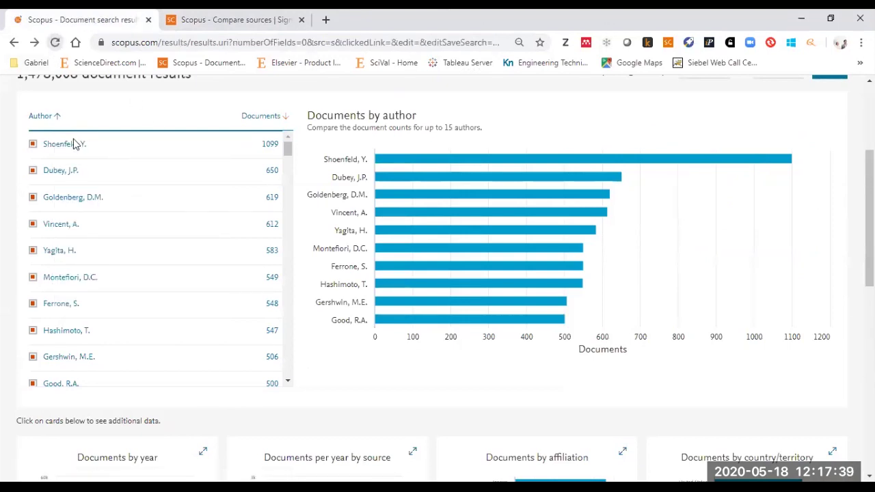
right_click(72, 146)
left_click(285, 153)
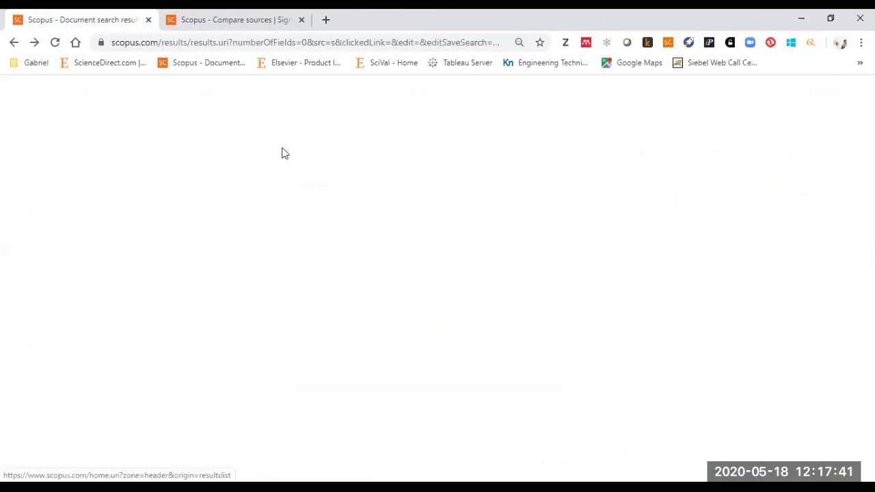
Step: Reload the antibodies document search results and analyze them by author
left_click(13, 43)
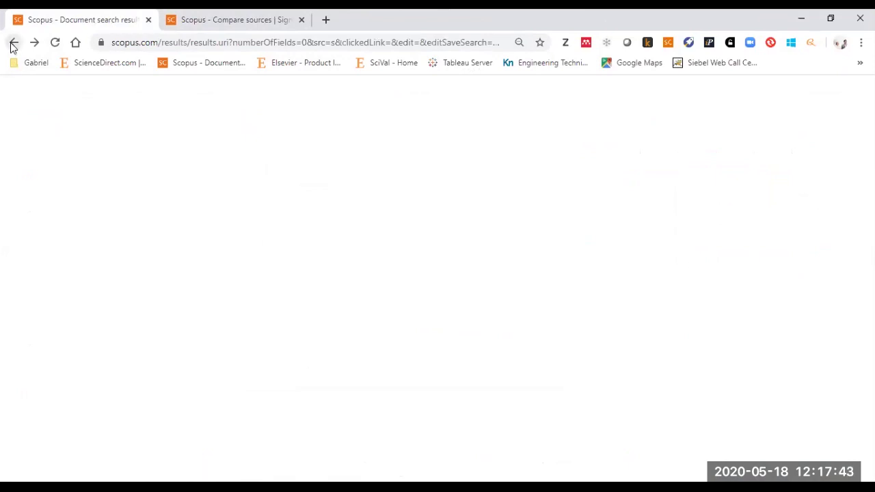
left_click(182, 45)
key("Return")
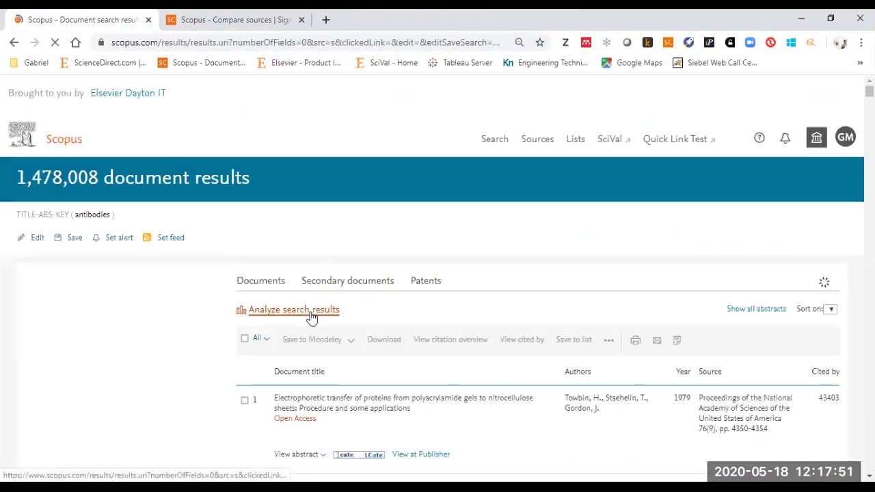
scroll(311, 318, "down", 3)
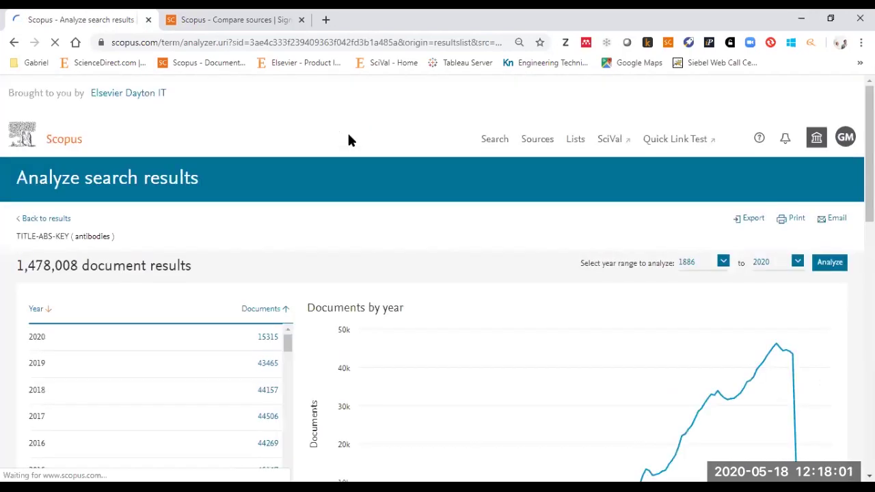
scroll(352, 143, "down", 4)
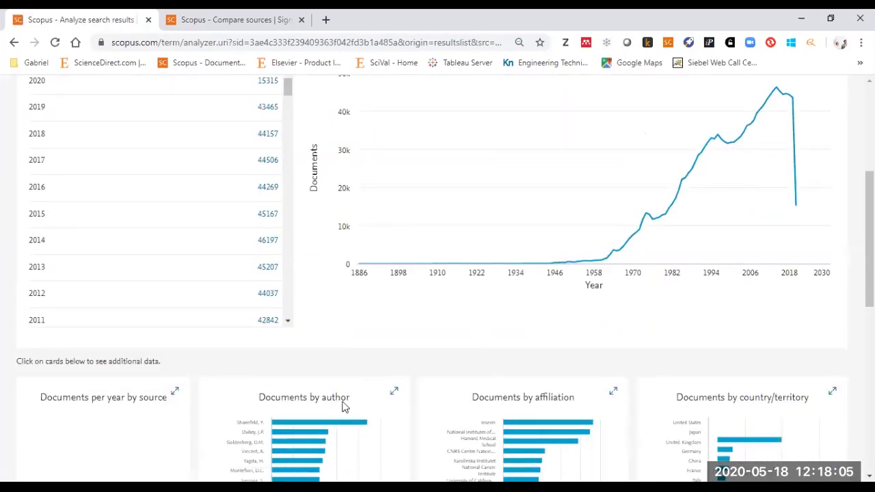
left_click(345, 397)
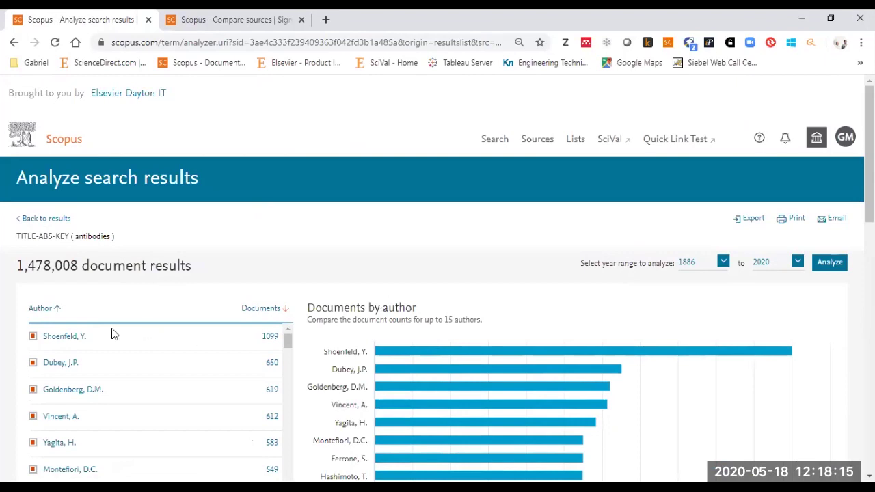
Step: Open the top-ranked author's details in a new tab and review the document count, total citations and h-index
right_click(71, 346)
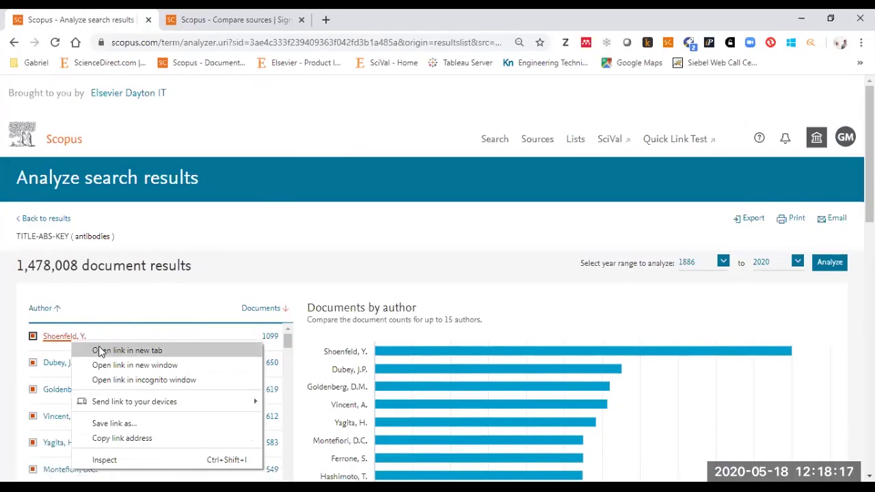
left_click(103, 353)
left_click(203, 23)
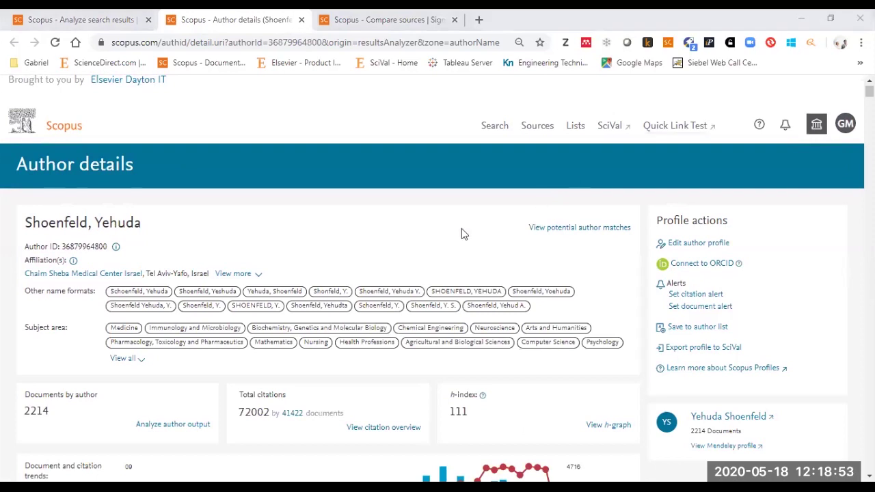
scroll(416, 254, "down", 3)
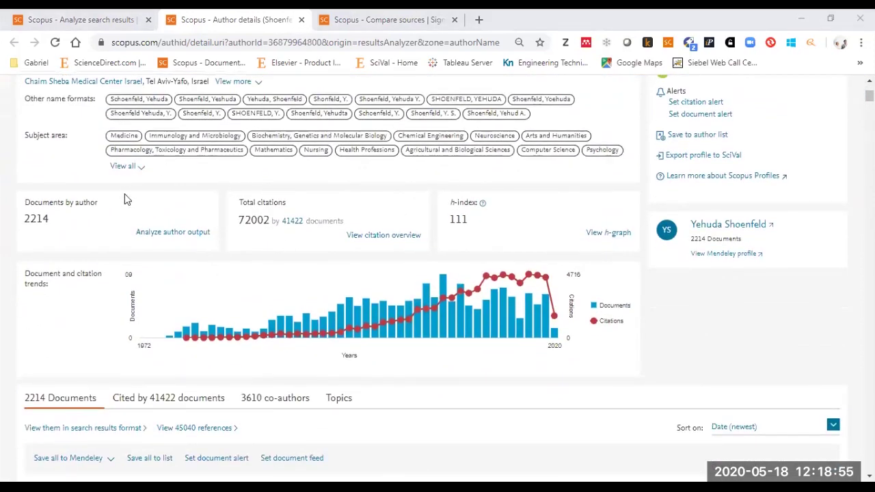
double_click(246, 220)
left_click(486, 227)
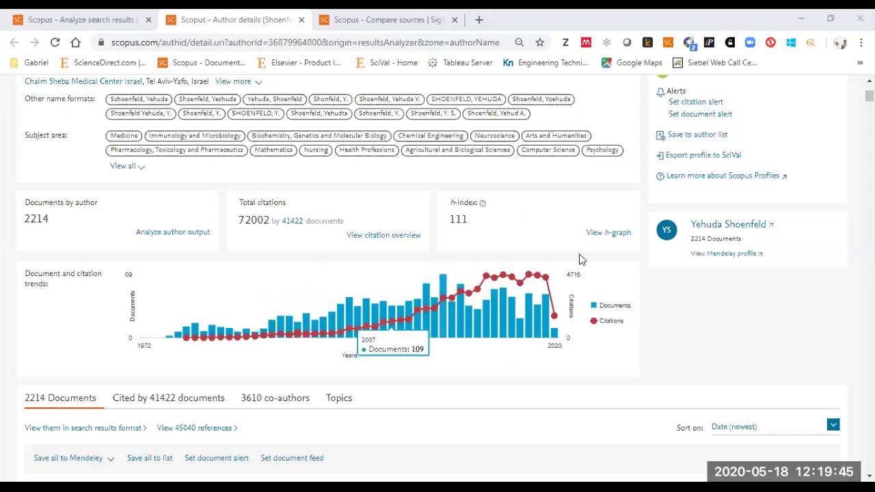
Step: View the author's h-graph, go through its document list to the highlighted h-index row, and close the author's tab
left_click(608, 233)
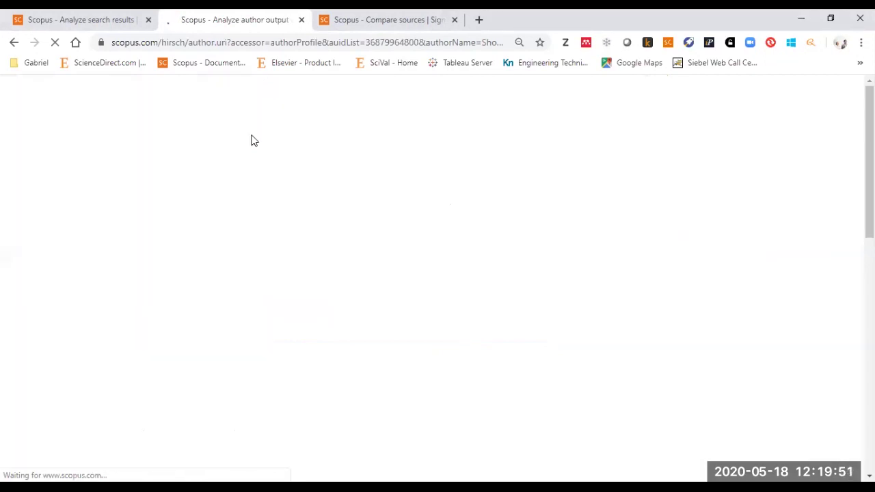
scroll(334, 287, "down", 3)
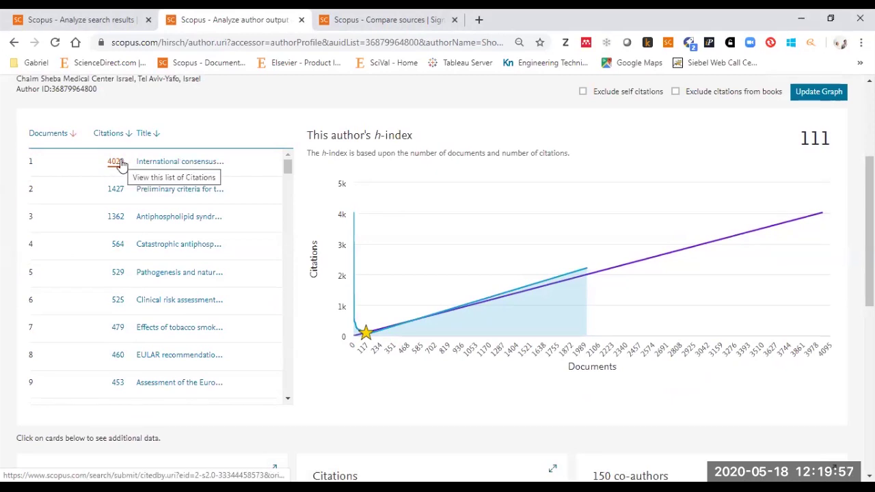
scroll(221, 242, "down", 1)
scroll(183, 172, "up", 2)
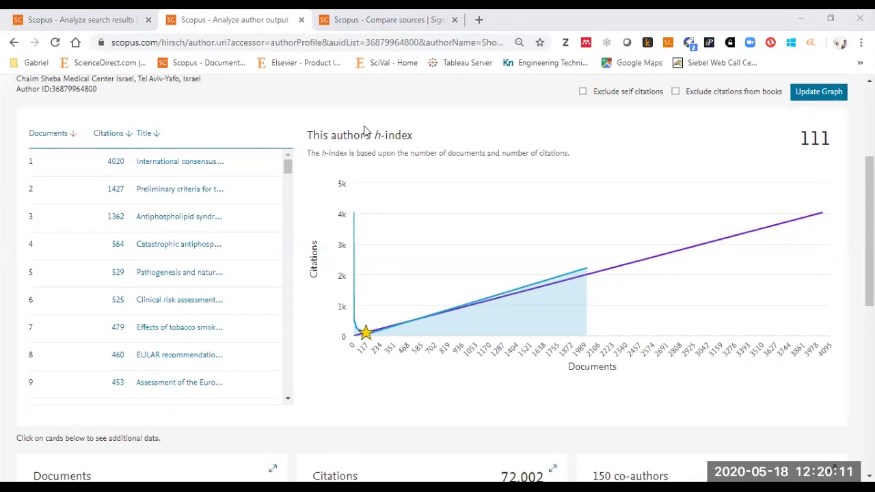
scroll(203, 175, "down", 20)
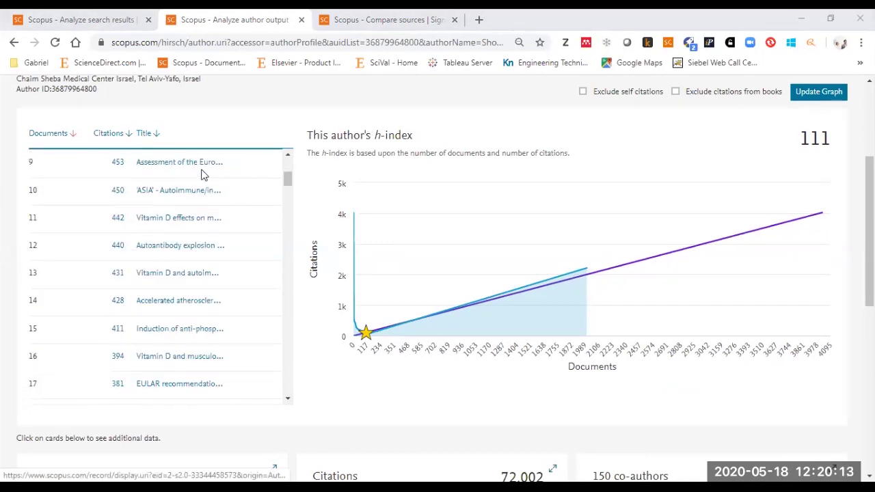
scroll(203, 175, "down", 15)
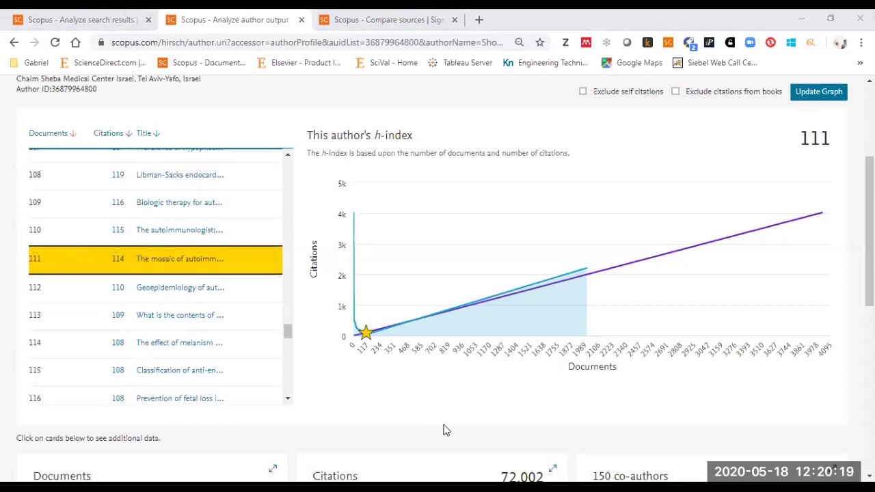
left_click(302, 20)
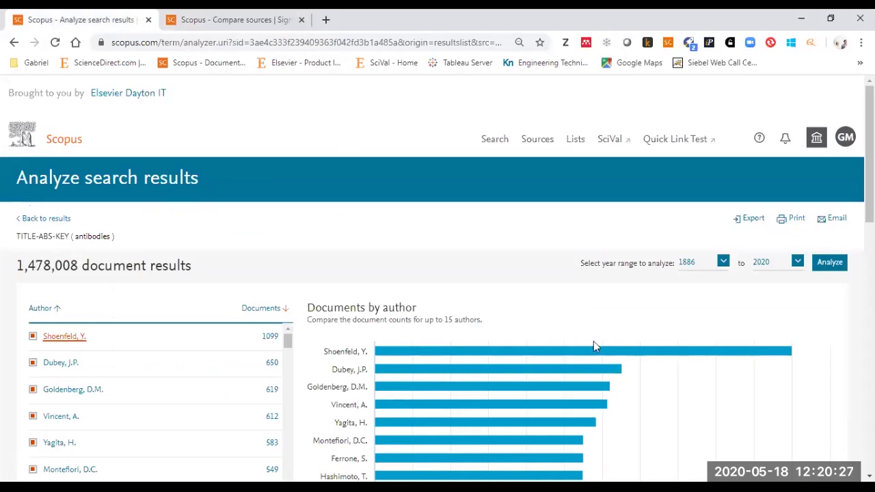
Step: Narrow the documents-by-author analysis to the years 2001 to 2020 and rerun it
mouse_move(533, 466)
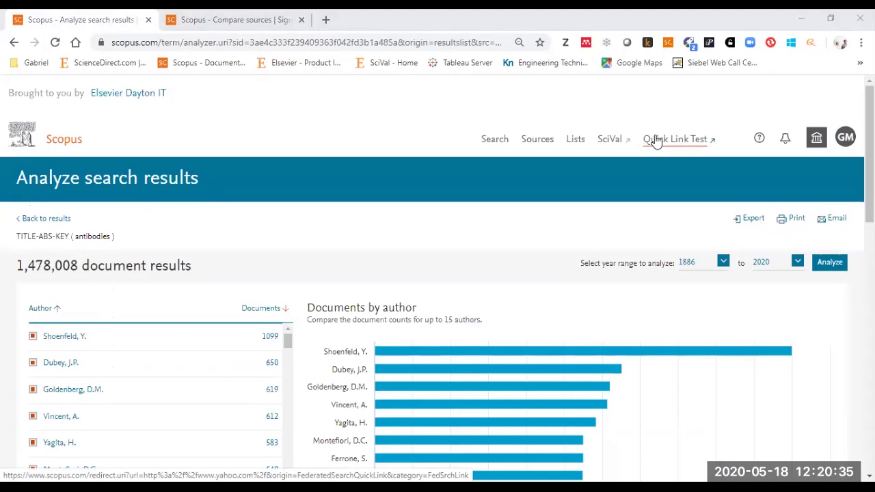
scroll(655, 140, "down", 2)
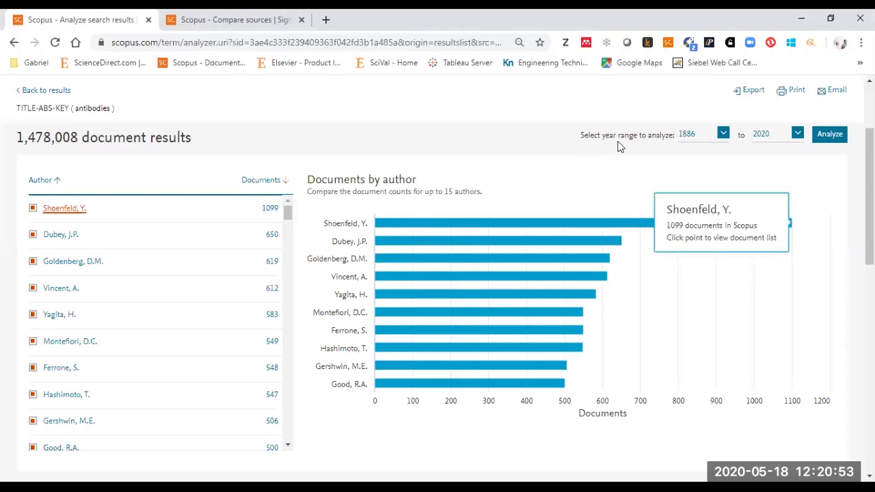
left_click(723, 133)
left_click_drag(727, 162, 725, 240)
left_click(697, 244)
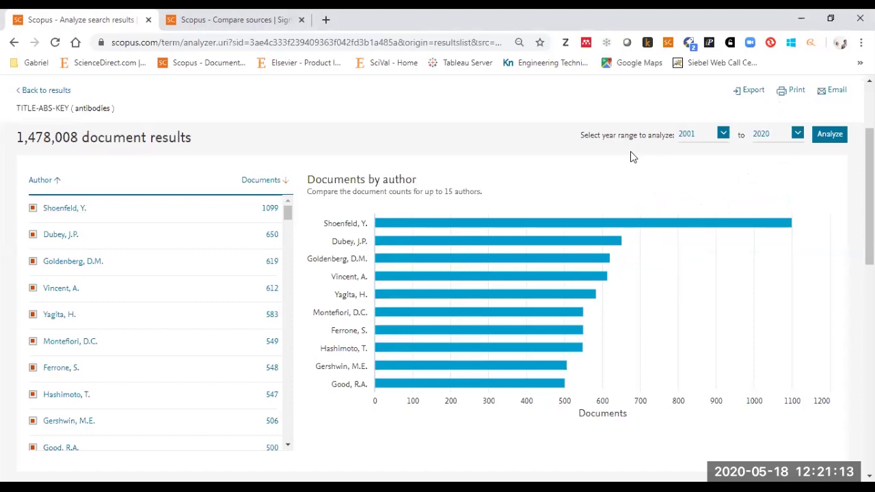
left_click_drag(78, 139, 17, 138)
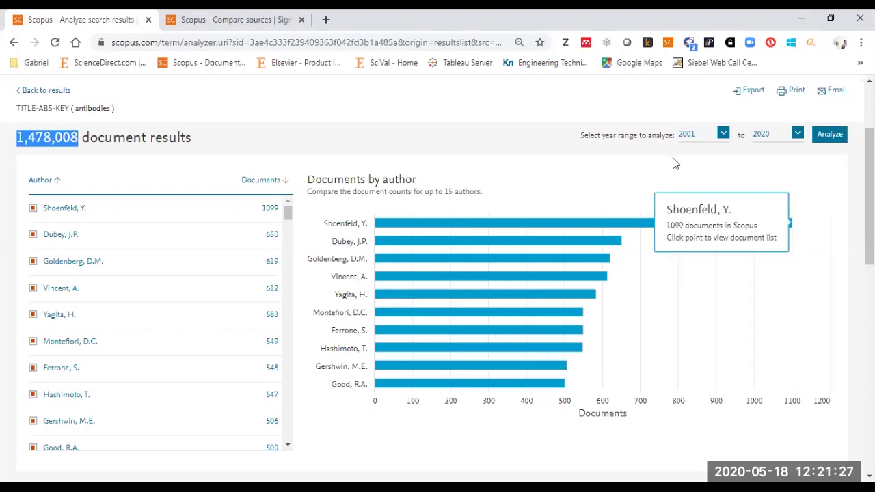
left_click(721, 144)
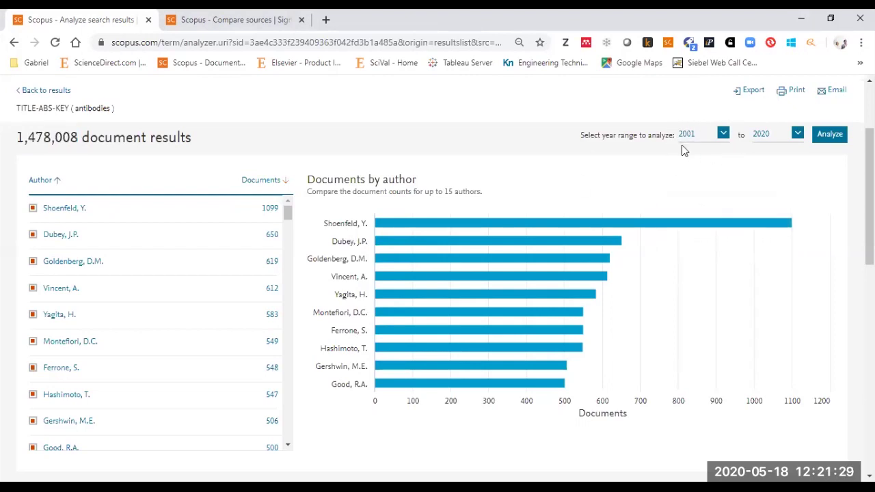
left_click(832, 140)
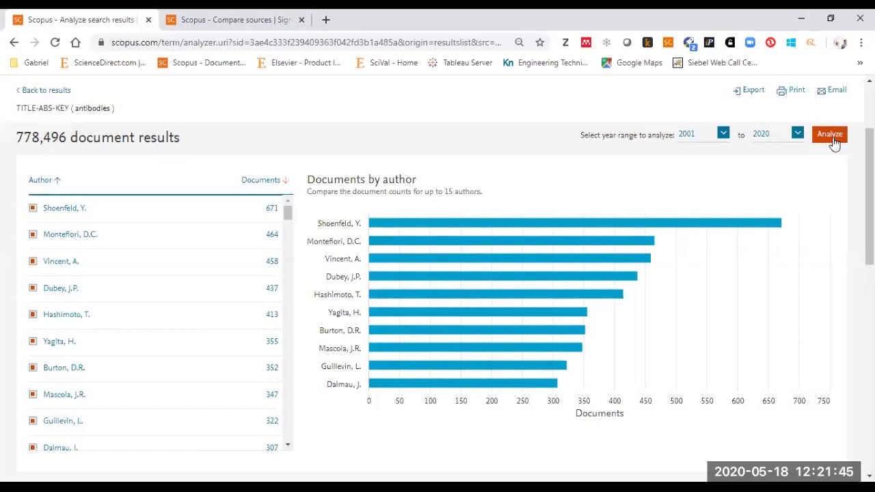
Step: Examine the total number of document results for the 2001 to 2020 range
left_click_drag(67, 140, 11, 134)
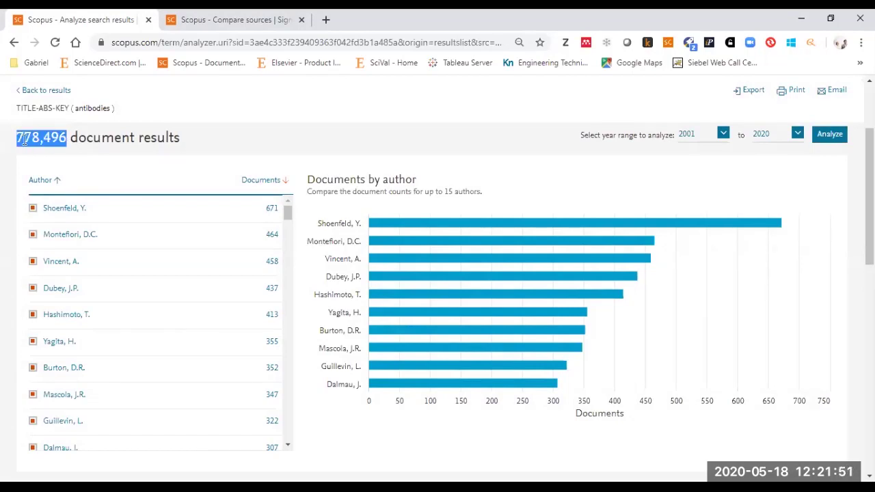
left_click(19, 137)
mouse_move(19, 136)
left_mouse_down()
mouse_move(65, 139)
mouse_move(9, 135)
mouse_move(19, 137)
left_mouse_up()
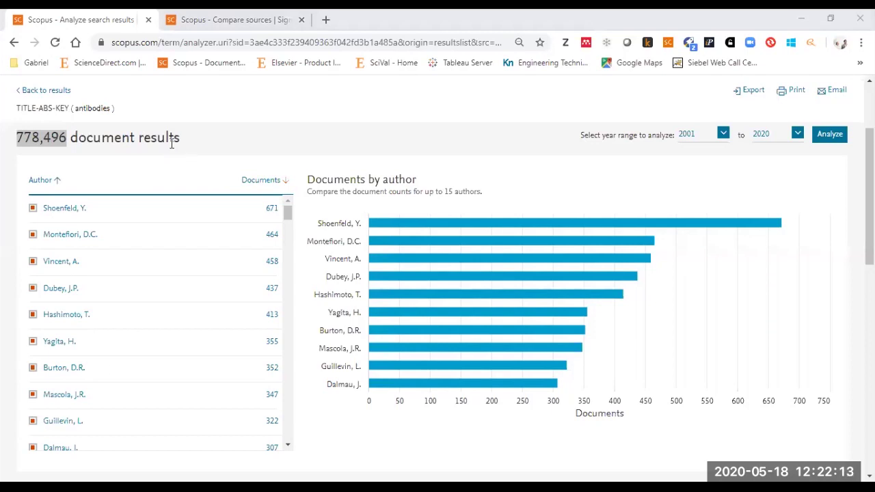
left_click_drag(172, 142, 4, 130)
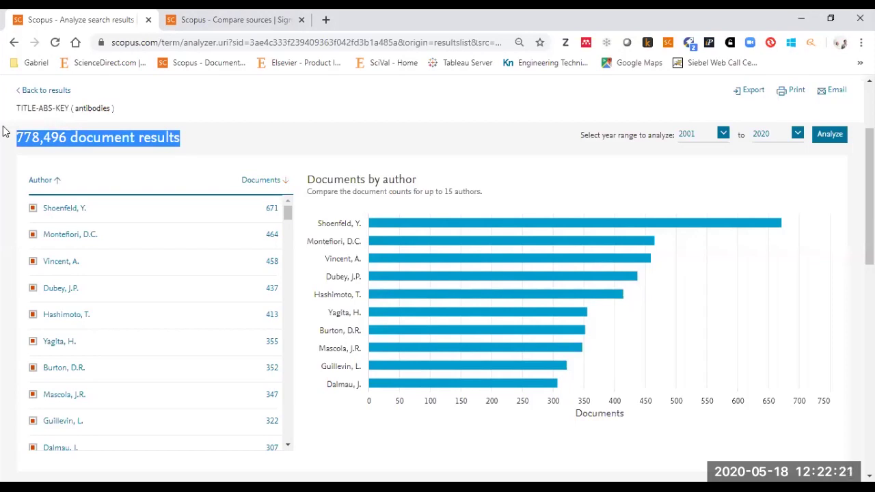
left_click(18, 138)
left_click_drag(18, 137, 65, 140)
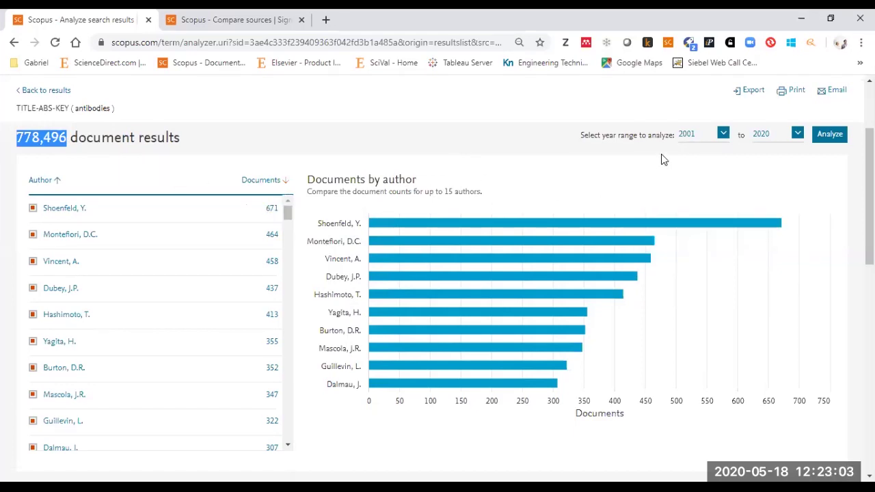
Step: Set the start year of the analysis to 2011 and rerun it through 2020
left_click(723, 133)
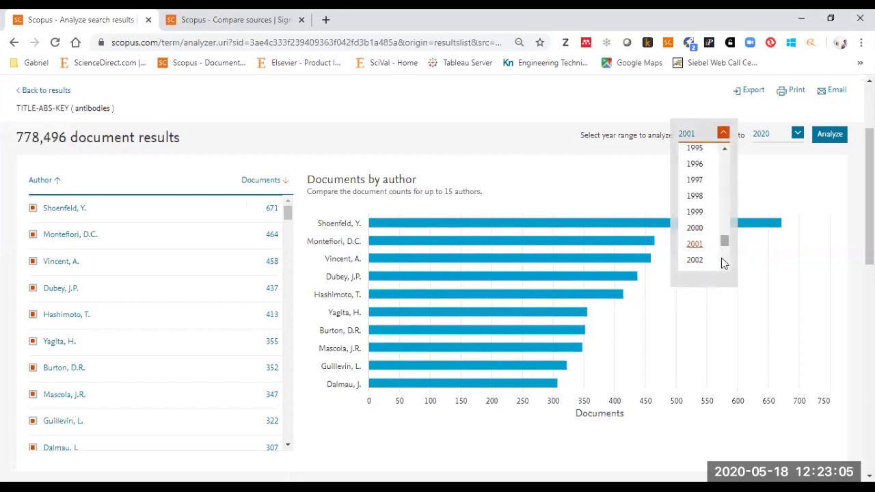
scroll(724, 264, "down", 4)
left_click(698, 231)
left_click(837, 134)
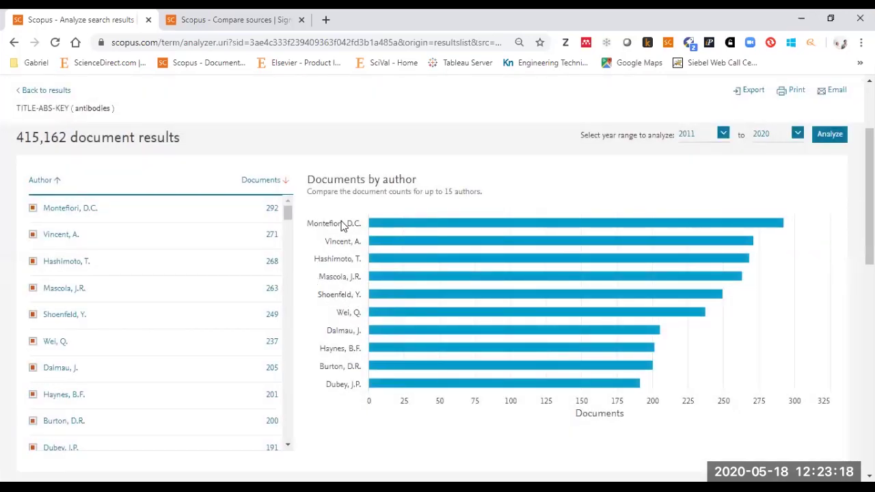
Step: Open the top author for 2011 to 2020 in a new tab and check the profile's h-index
right_click(73, 212)
left_click(128, 220)
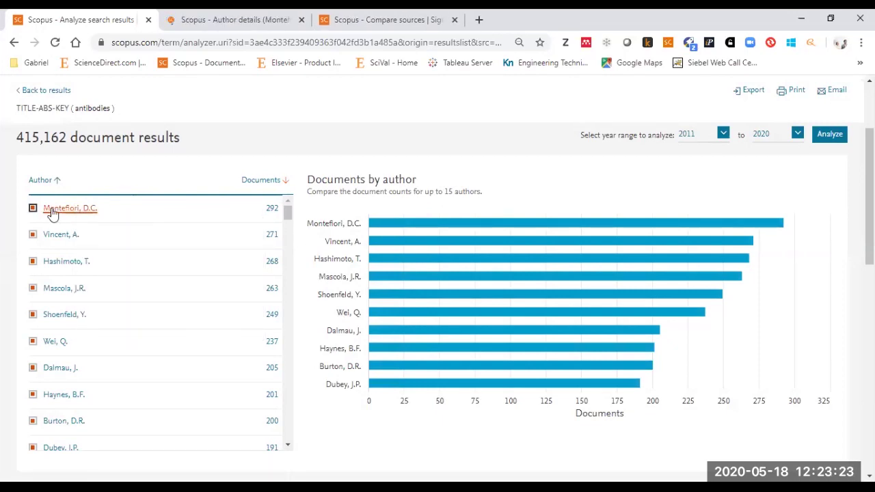
left_click(201, 19)
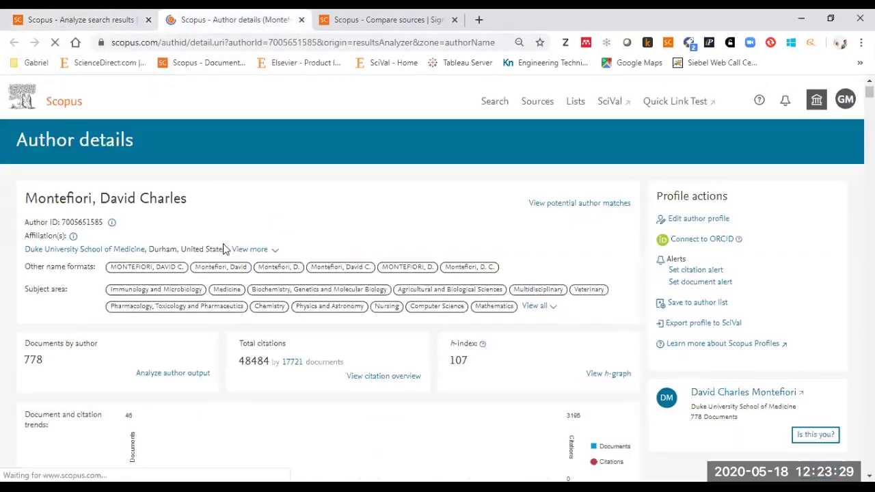
scroll(59, 212, "down", 3)
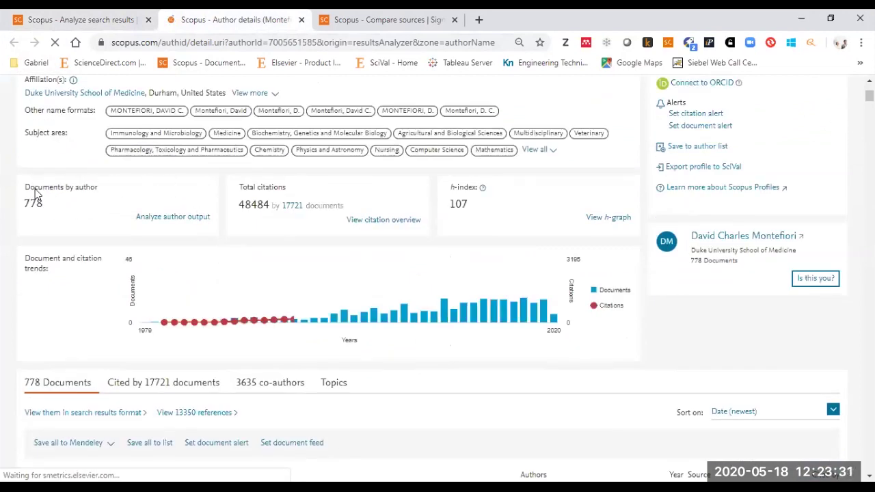
left_click_drag(469, 204, 450, 204)
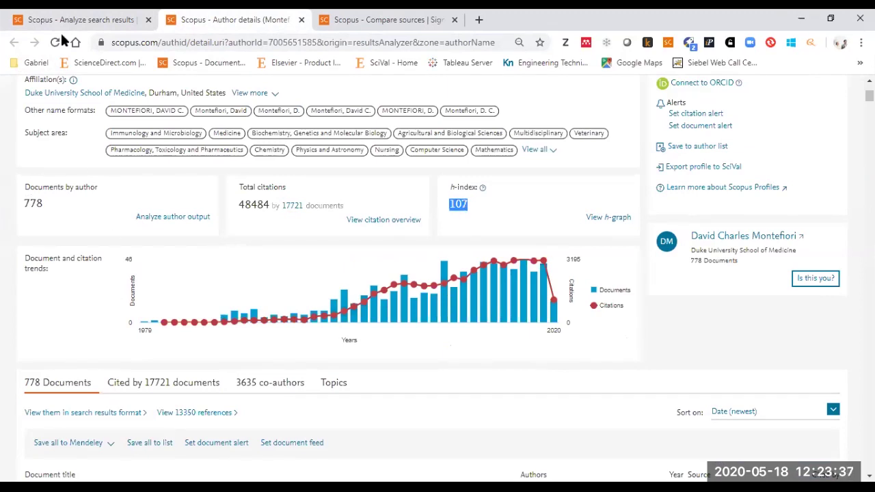
Step: Compare the author analysis with the author's recent yearly documents and citations in the trend chart, and close the author's tab
left_click(75, 19)
scroll(73, 341, "down", 3)
scroll(73, 341, "up", 3)
left_click(212, 21)
mouse_move(526, 319)
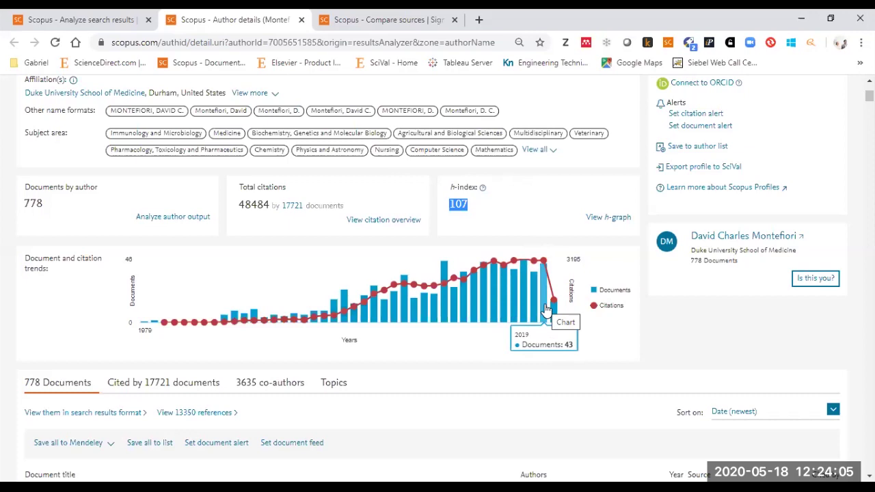
mouse_move(532, 263)
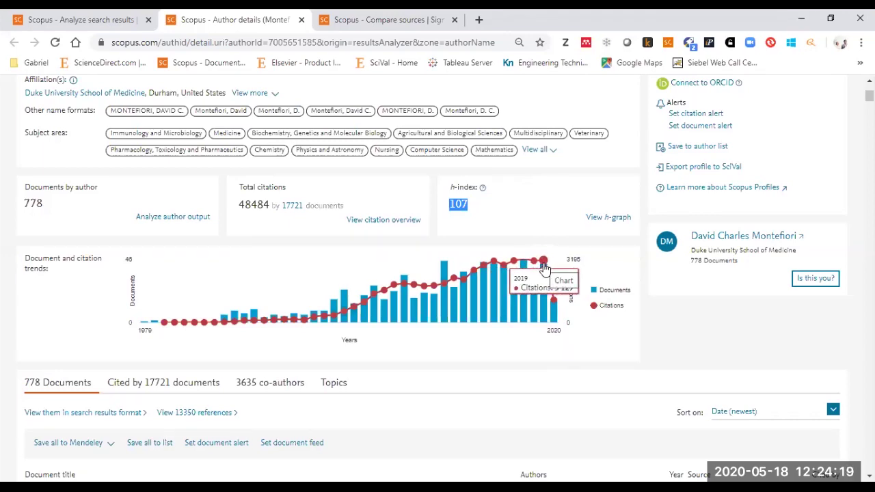
mouse_move(552, 291)
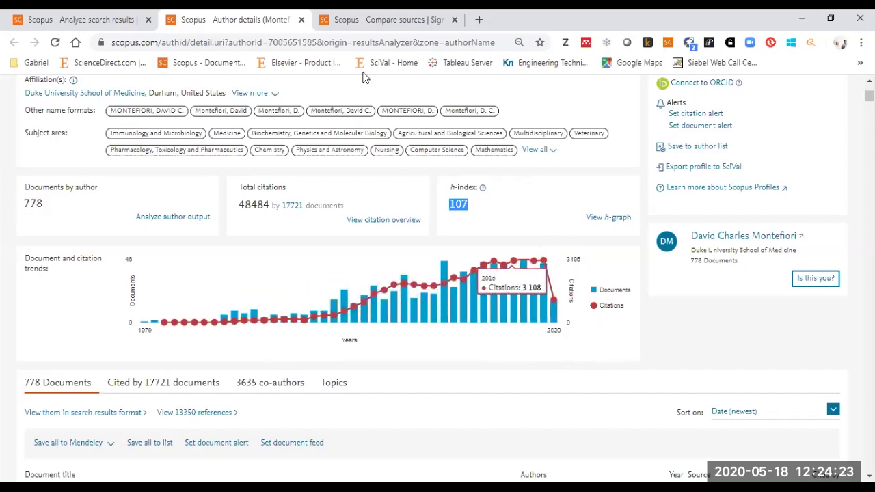
left_click(301, 20)
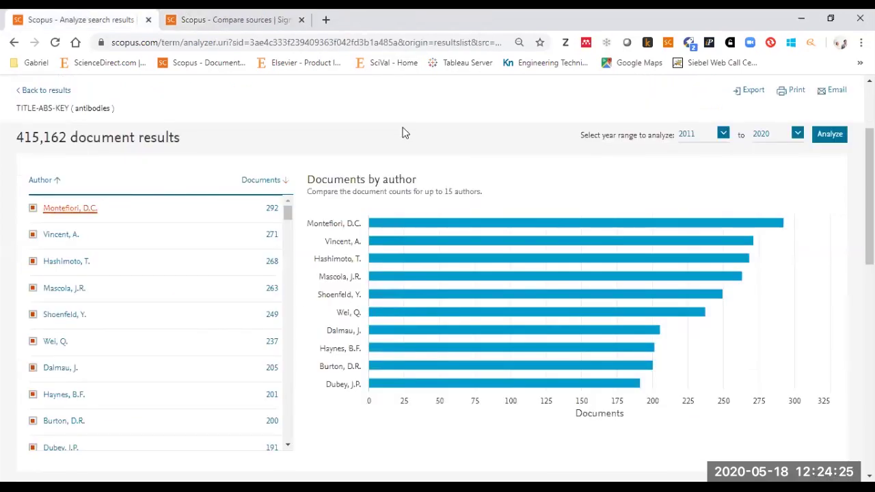
Step: Show the documents by country or territory, open Argentina's document list, and check its search query
scroll(402, 132, "down", 4)
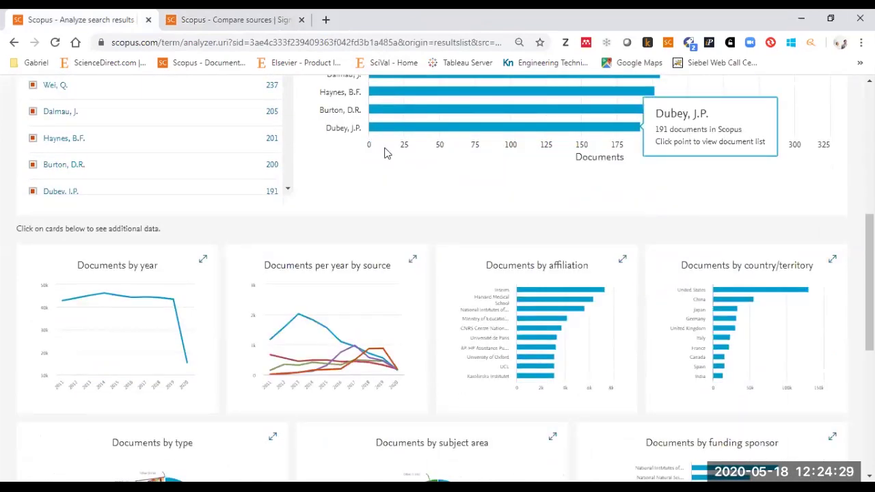
left_click(735, 313)
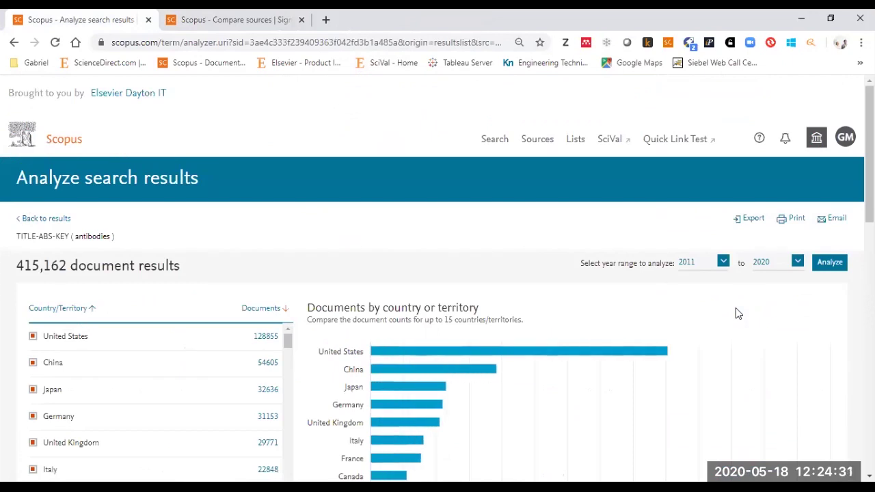
scroll(301, 273, "down", 4)
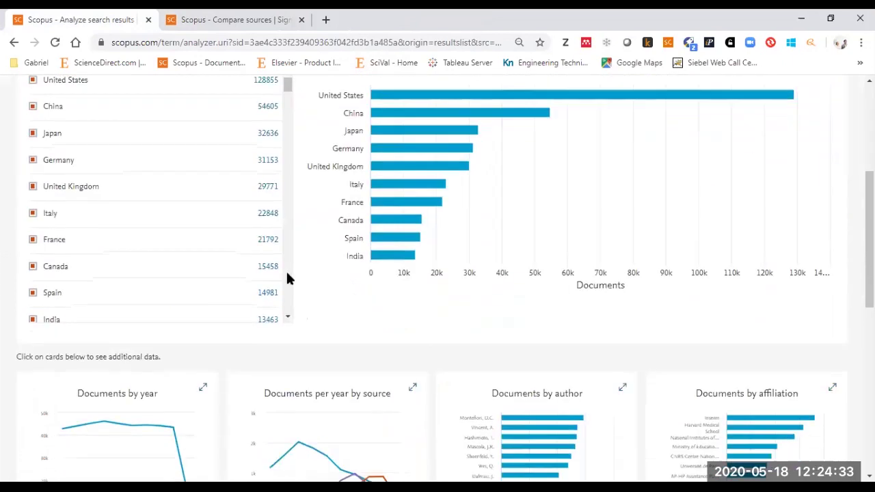
scroll(250, 242, "down", 3)
scroll(220, 239, "down", 5)
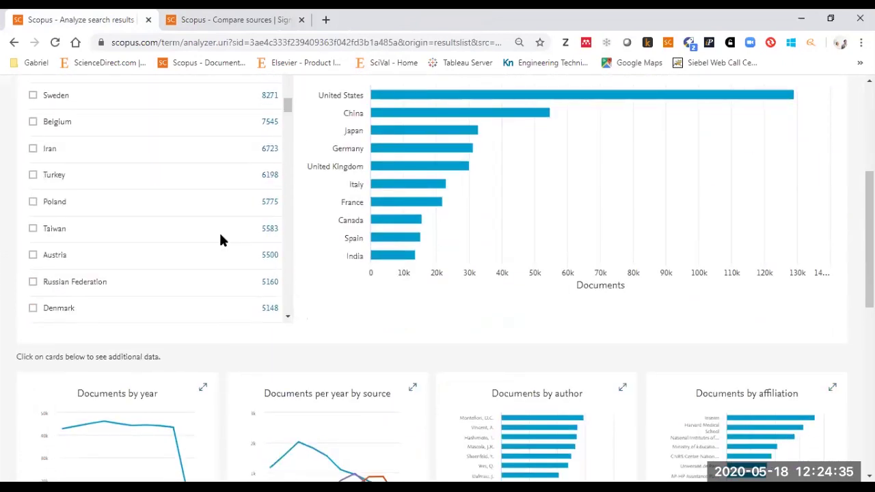
scroll(220, 239, "down", 2)
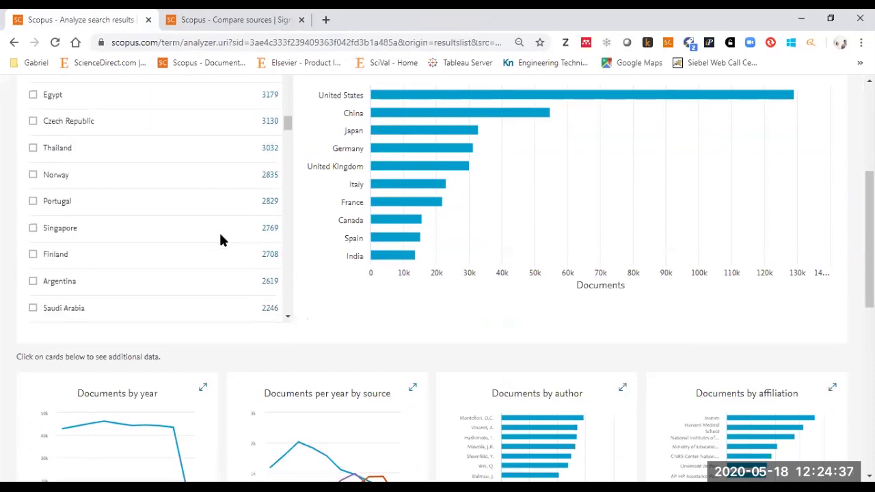
left_click(267, 286)
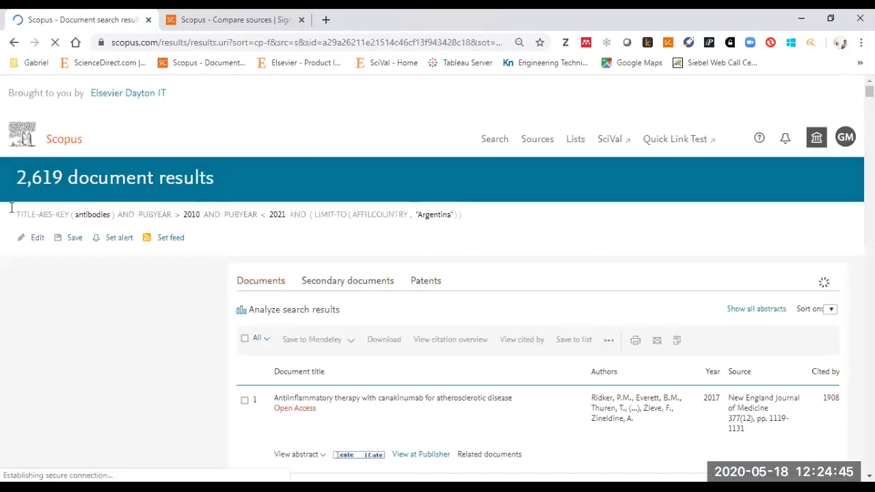
left_click_drag(21, 217, 472, 217)
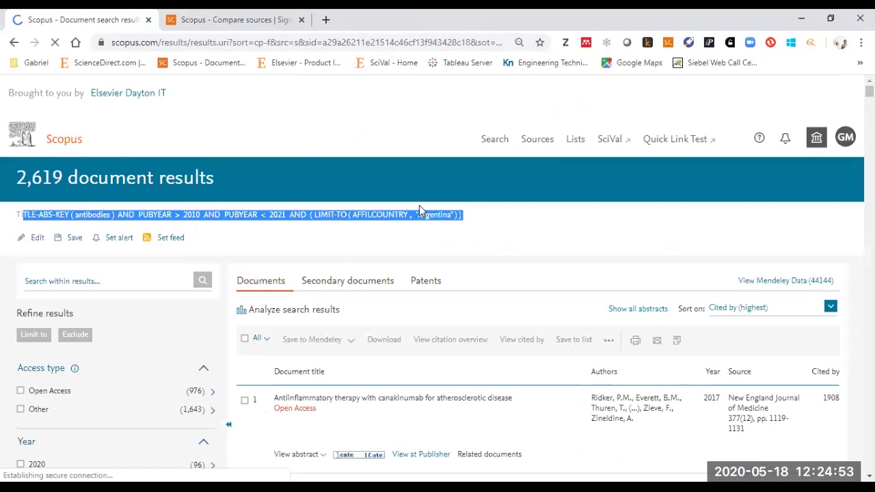
Step: Analyze the Argentina search results and show the documents by author
left_click(276, 314)
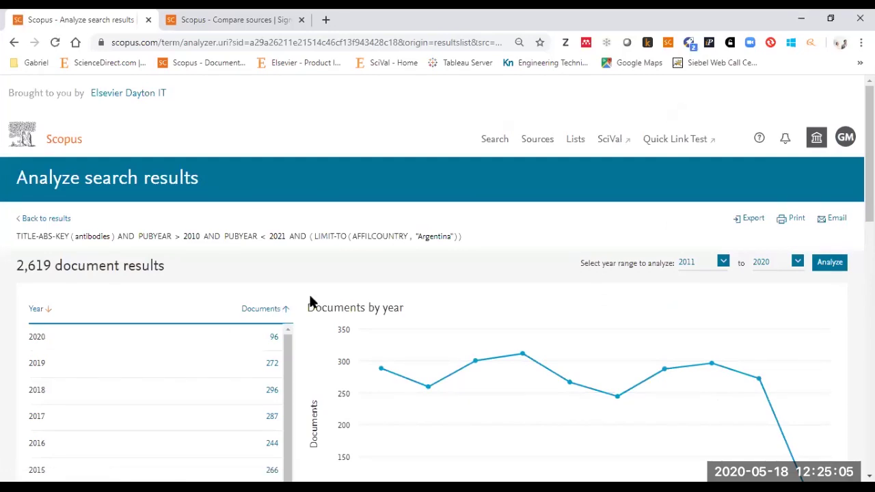
scroll(343, 287, "down", 5)
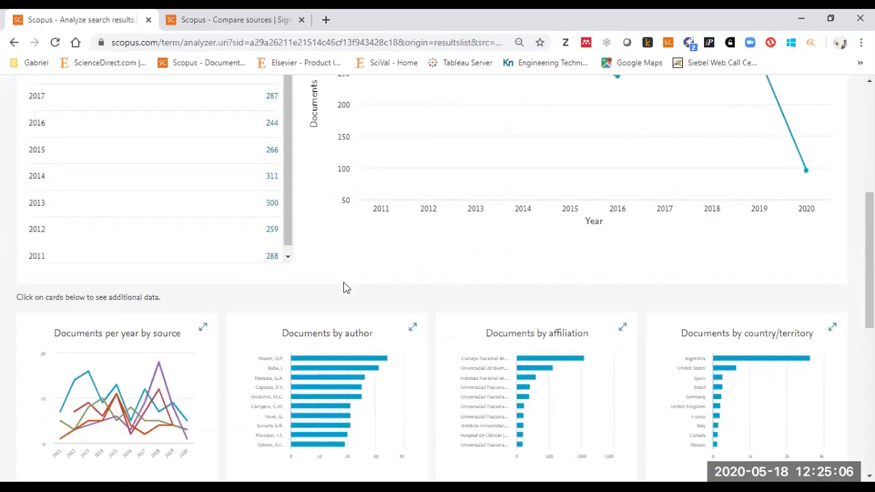
left_click(336, 371)
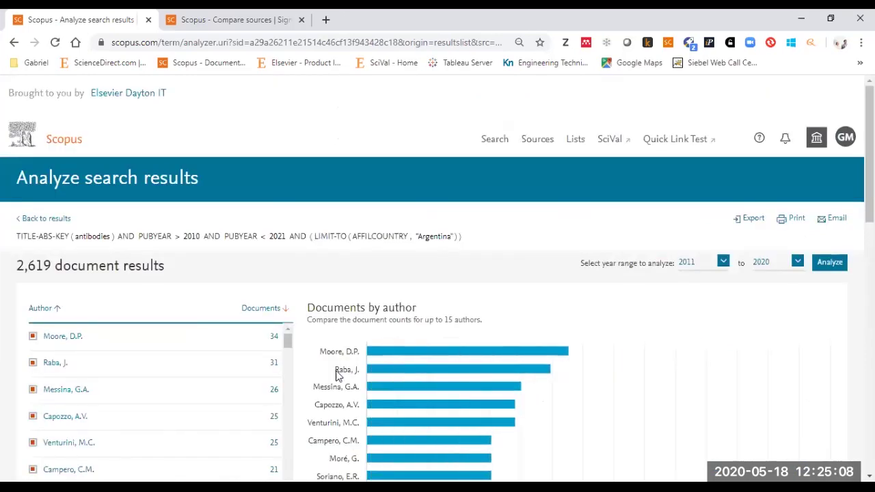
Step: Open the top-ranked Argentina author's profile in a new tab and switch to it
right_click(55, 337)
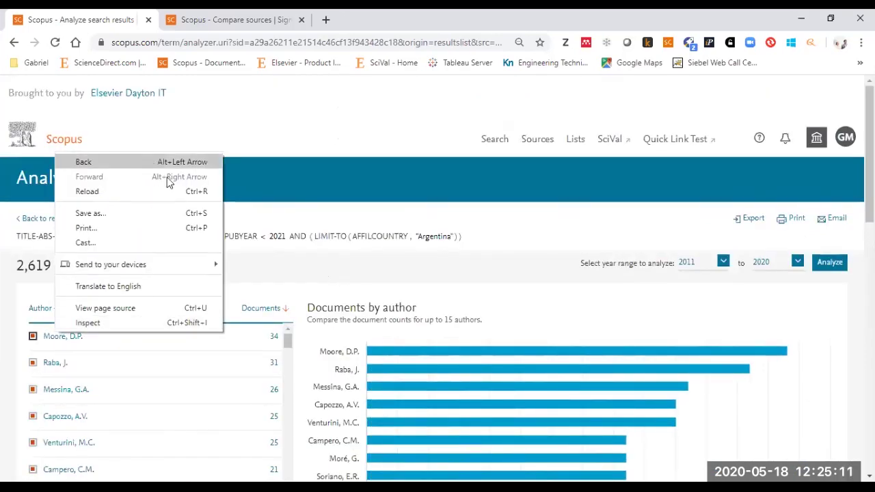
left_click(366, 276)
right_click(50, 337)
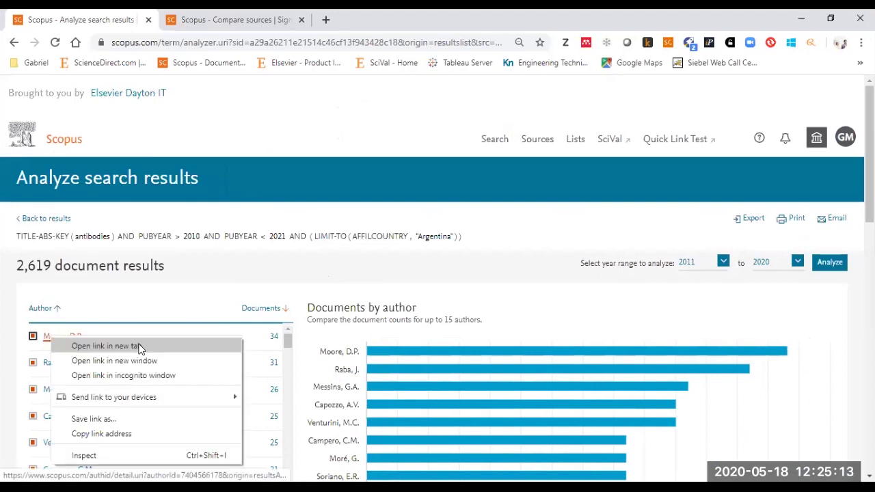
key("Return")
scroll(362, 300, "down", 2)
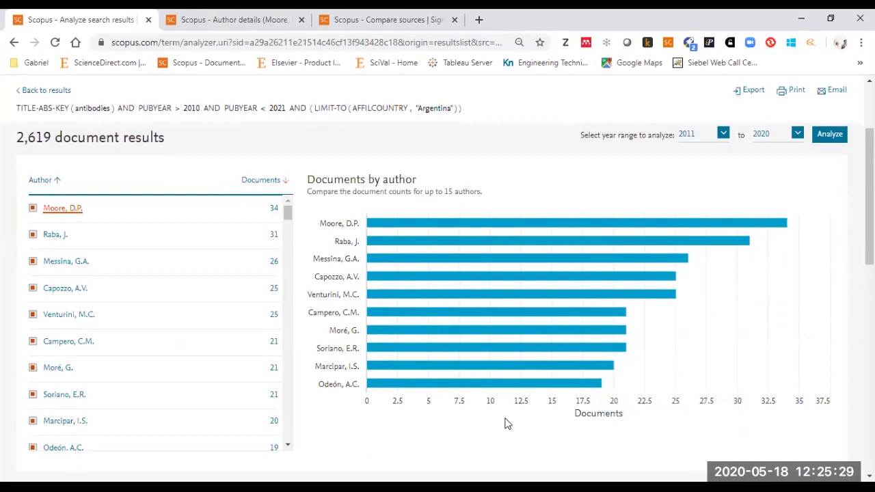
left_click(181, 19)
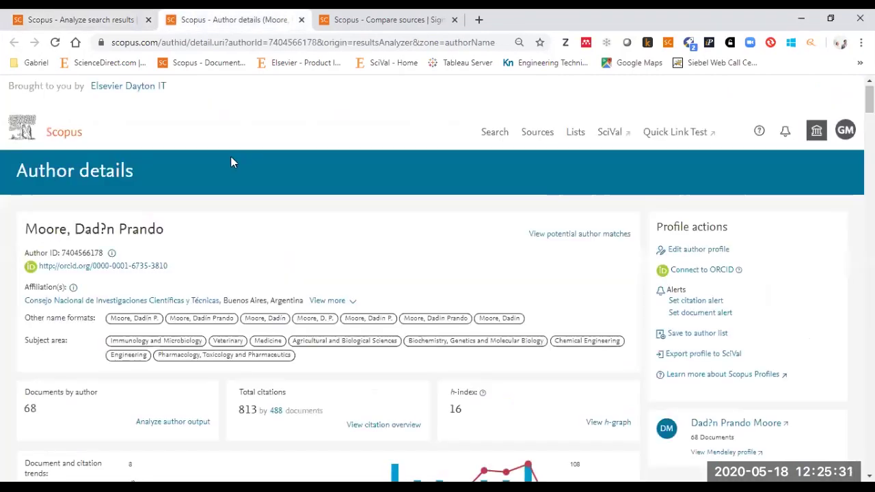
Step: Examine the top author's name, affiliation, total citations and h-index in the profile
left_click_drag(171, 236, 35, 230)
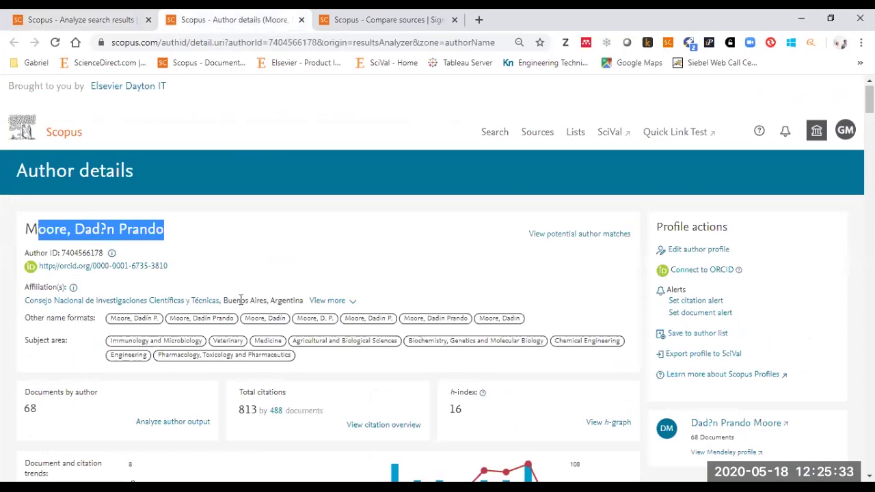
left_click_drag(240, 301, 59, 291)
scroll(427, 268, "down", 2)
left_click_drag(260, 282, 243, 283)
left_click_drag(471, 281, 449, 283)
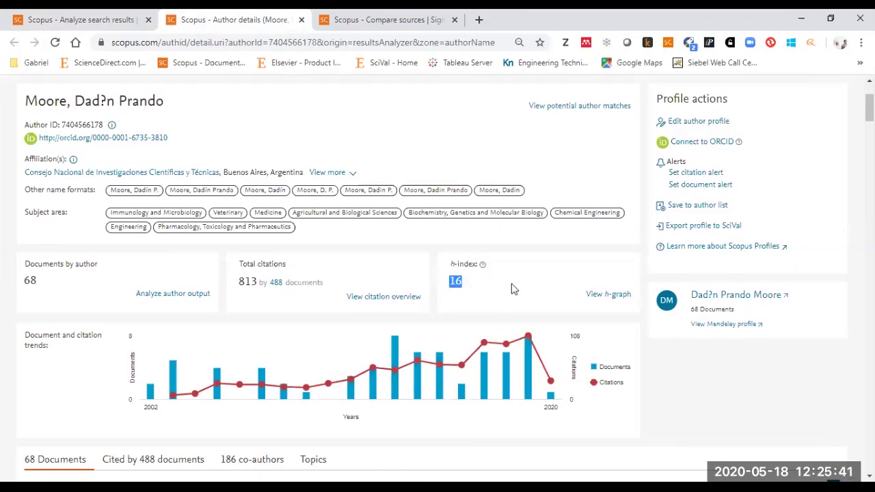
left_click(471, 284)
Step: Open the second-ranked author's profile from the author analysis in a new tab and switch to it
left_click(61, 20)
right_click(54, 235)
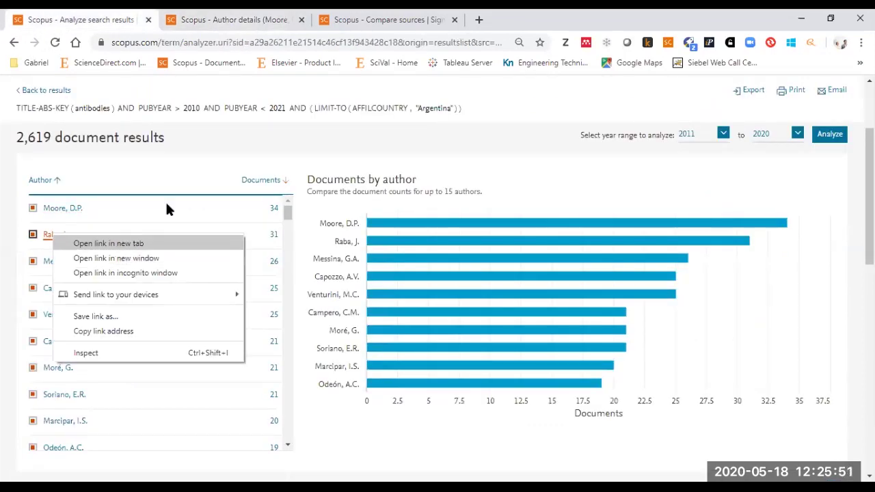
left_click(108, 243)
left_click(377, 19)
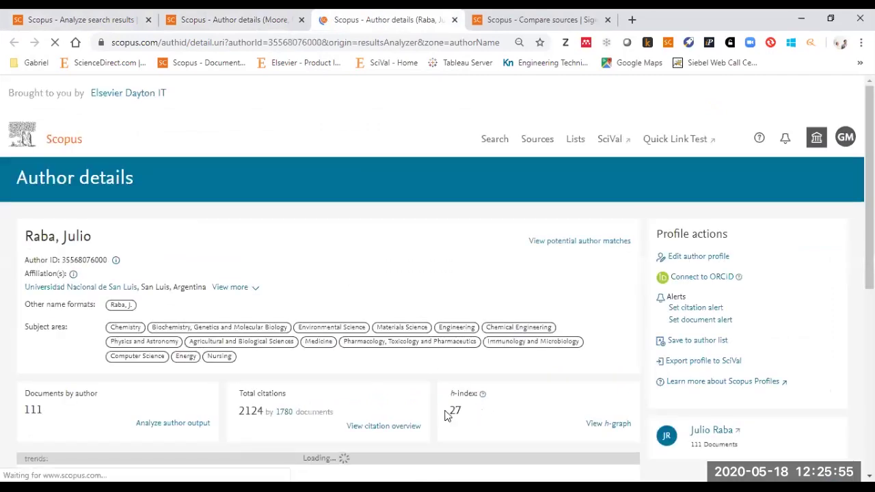
Step: Compare the h-indexes of the two authors and check the second author's total citations
left_click(277, 20)
left_click(479, 297)
left_click(403, 20)
scroll(358, 181, "down", 2)
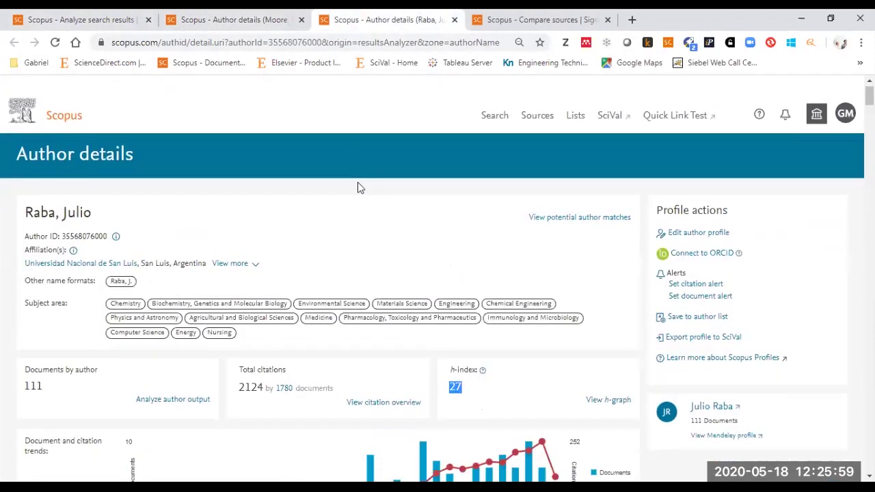
double_click(248, 284)
left_click_drag(431, 287, 472, 284)
left_click(478, 287)
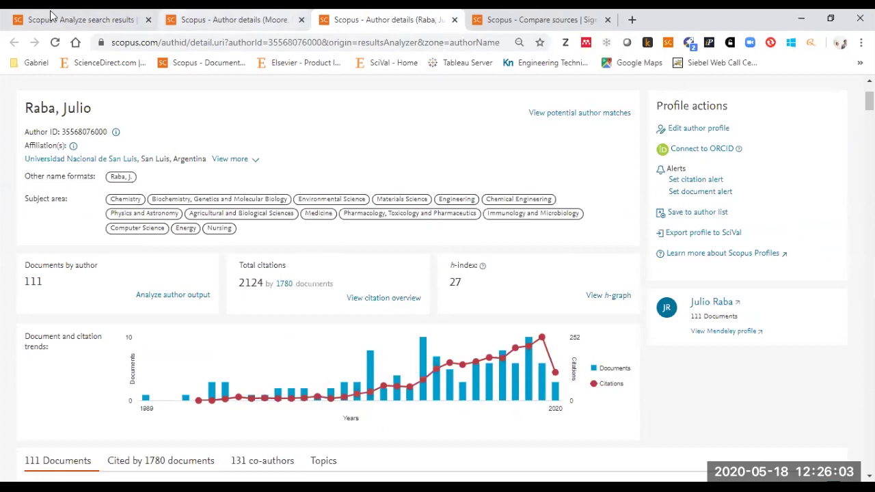
Step: Compare the author ranking with the top author's yearly citation trend, and close both author profile tabs
left_click(130, 20)
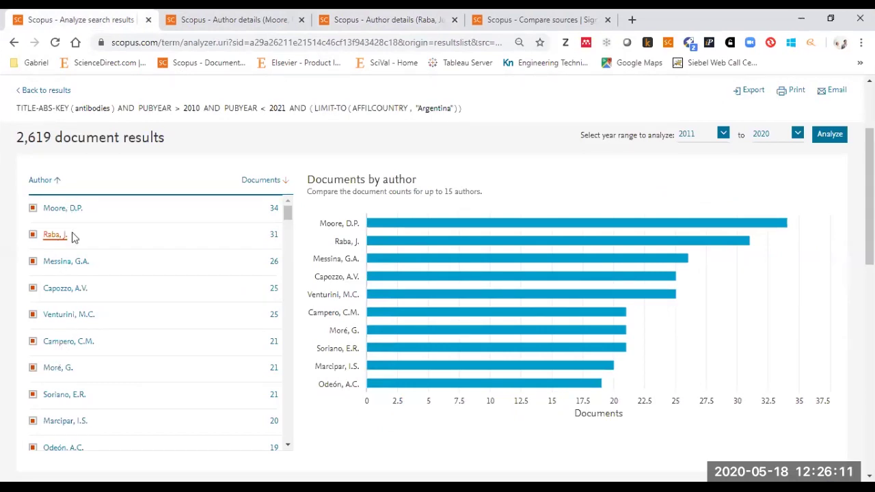
left_click(246, 15)
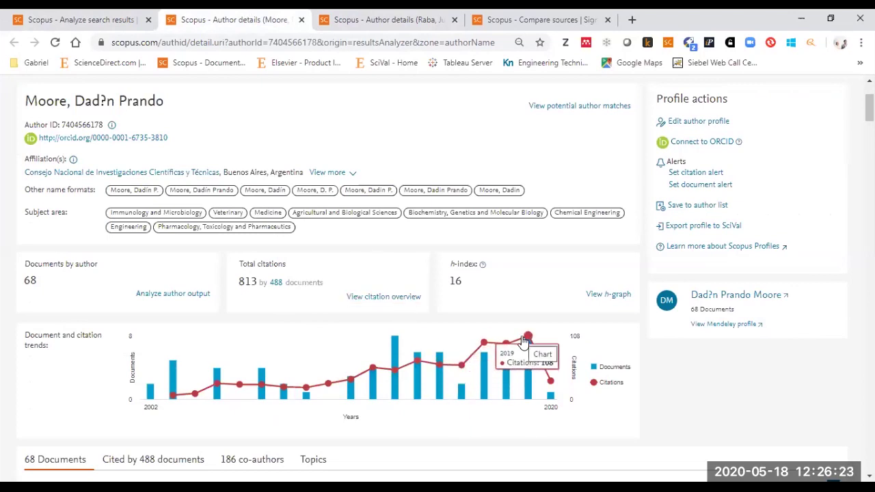
left_click(301, 20)
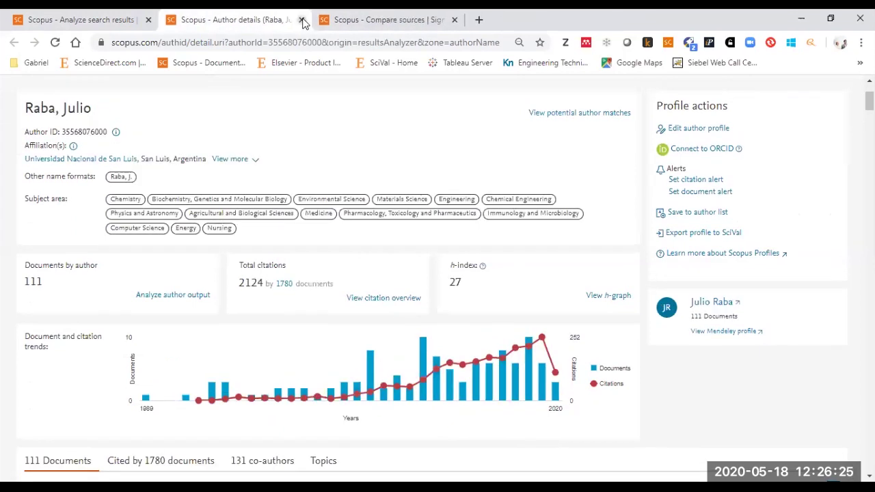
left_click(302, 20)
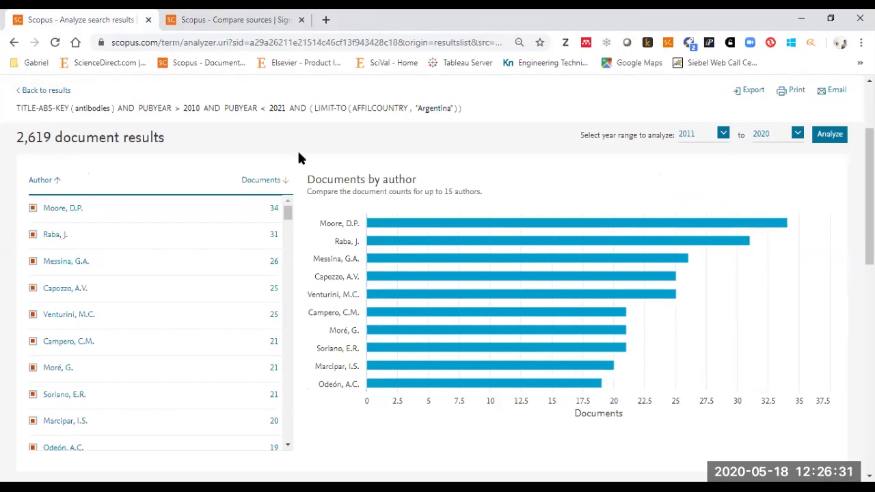
Step: Look through the remaining Argentina authors and analysis charts, and return to the document results
scroll(171, 328, "down", 5)
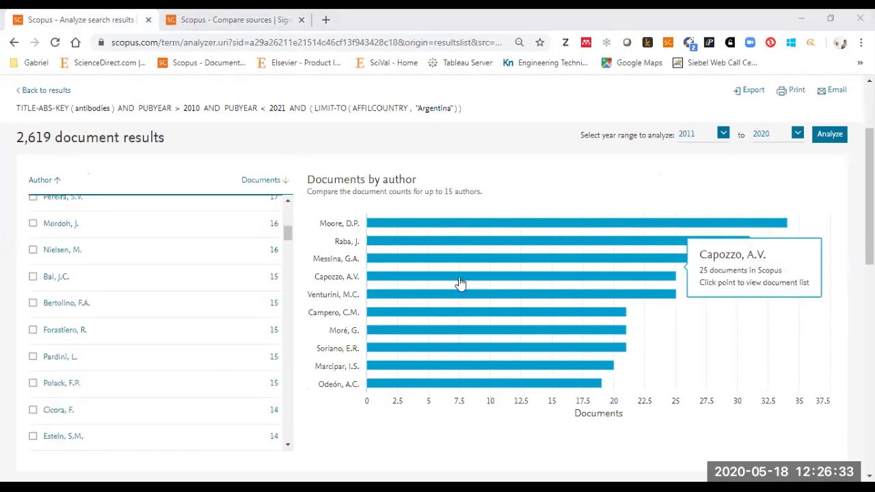
scroll(441, 212, "down", 4)
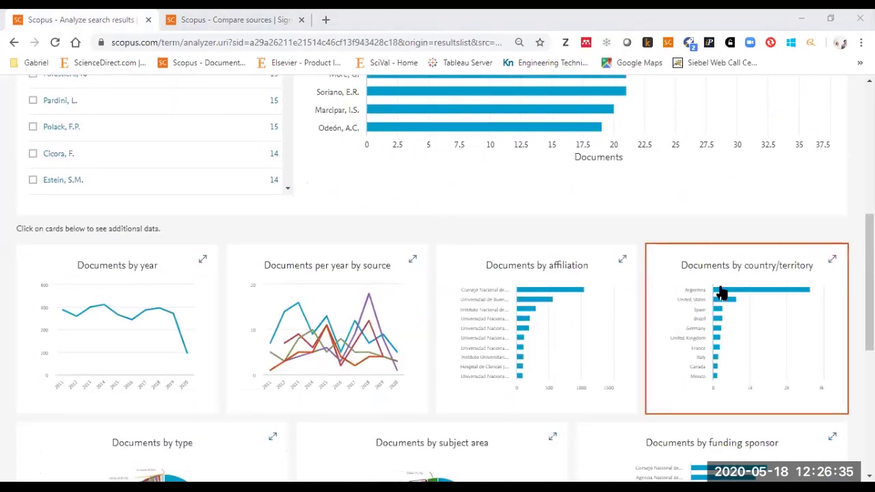
scroll(226, 188, "up", 3)
scroll(361, 218, "up", 1)
scroll(361, 219, "up", 5)
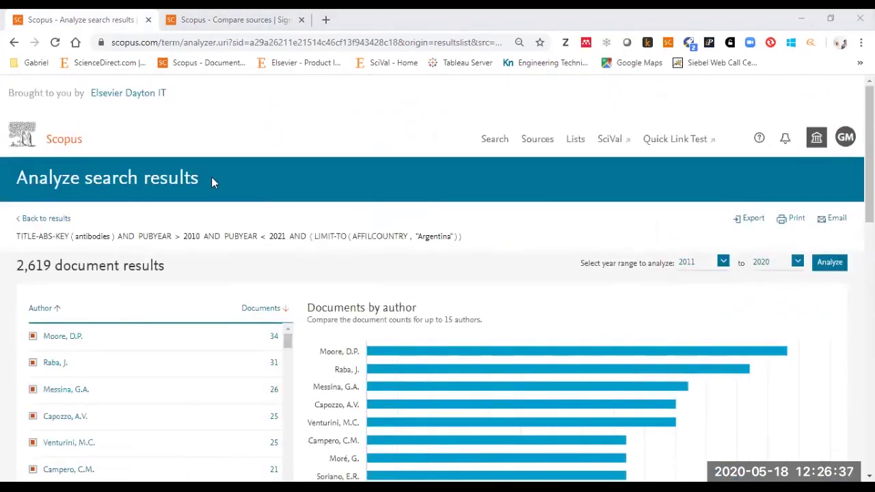
left_click(46, 220)
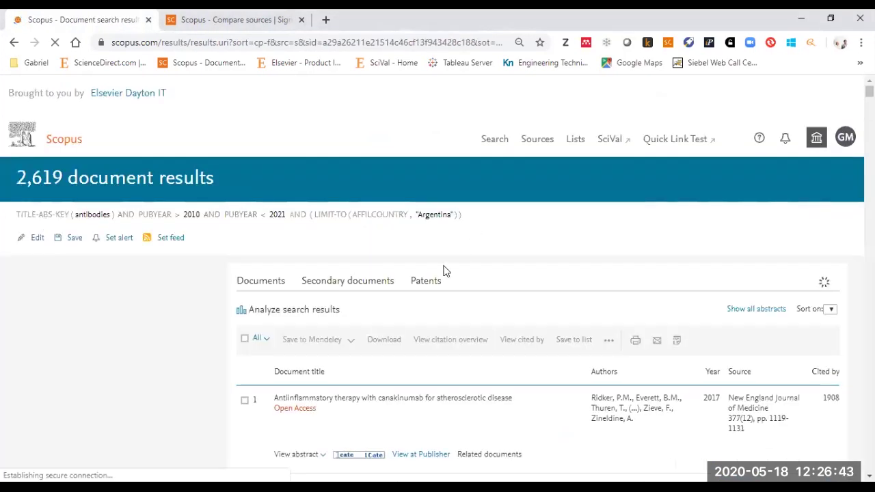
left_click(12, 43)
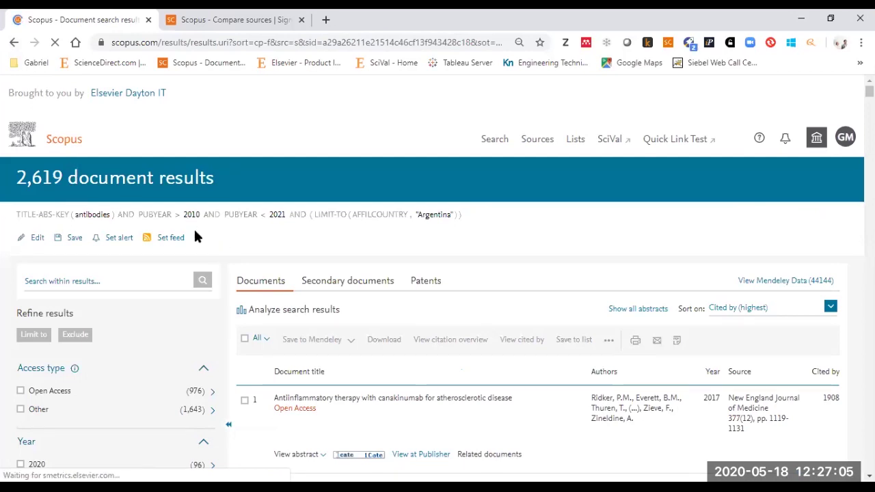
Step: Rerun the document search for antibodies in article title, abstract and keywords, and analyze its results
left_click(80, 144)
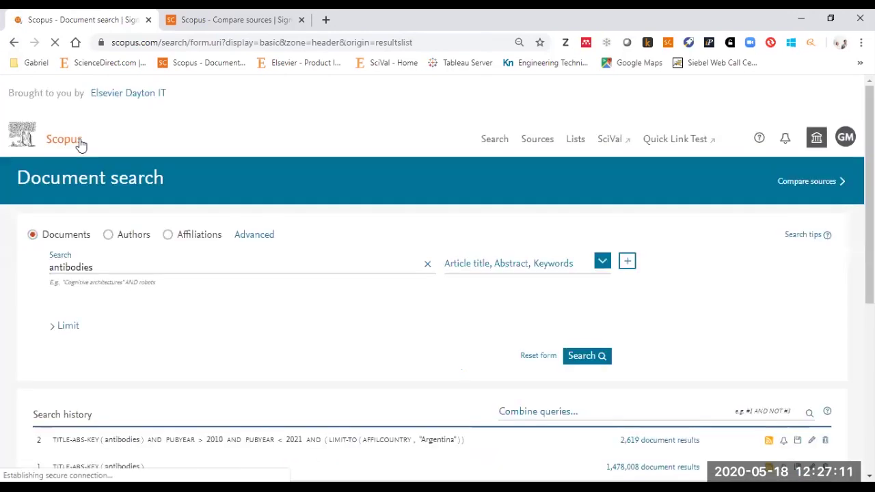
left_click(587, 361)
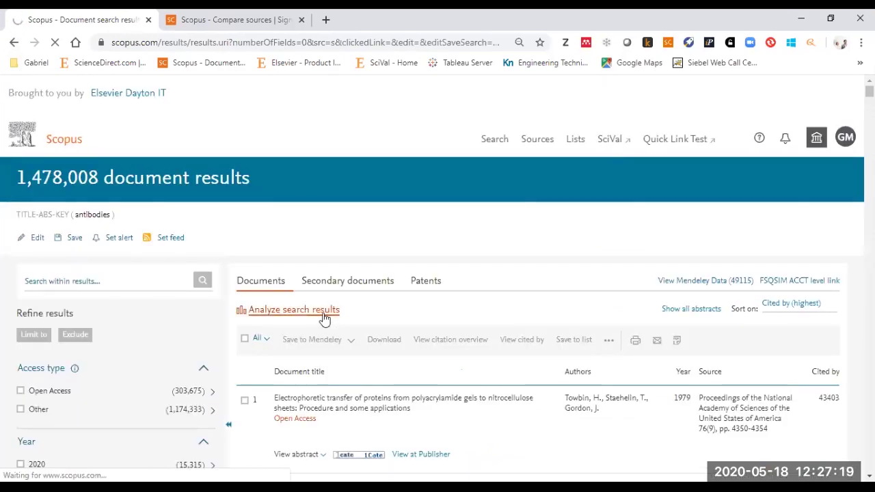
left_click(324, 316)
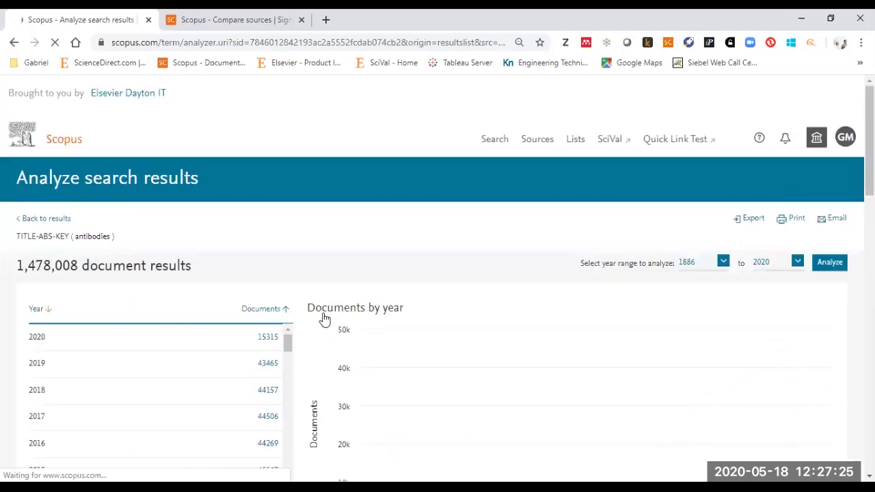
Step: Restrict the antibodies results analysis to the years 2001 to 2020
scroll(503, 219, "down", 4)
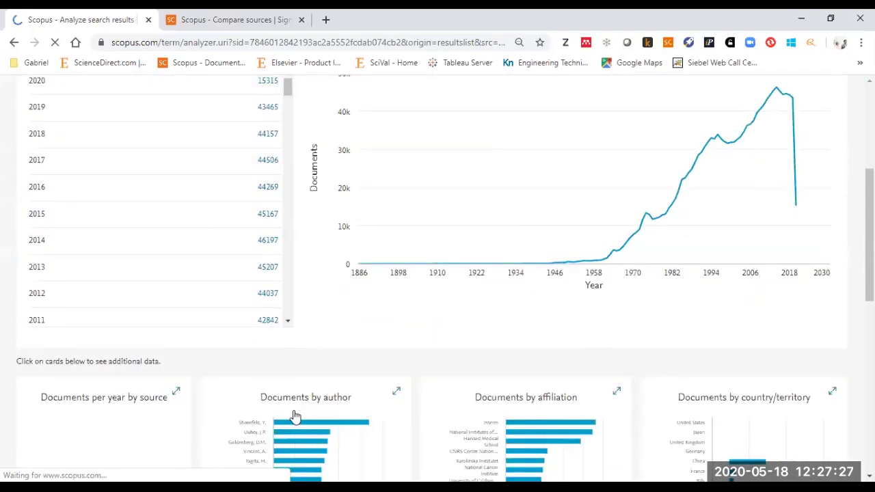
scroll(357, 320, "up", 4)
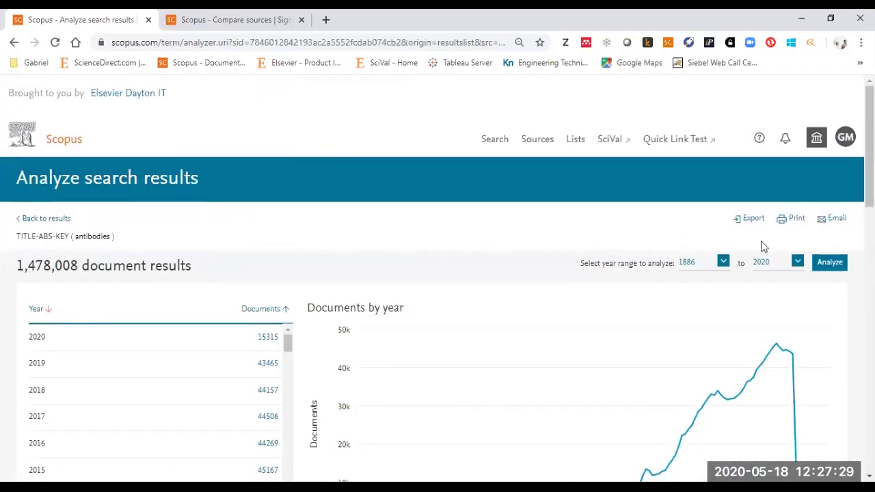
left_click(723, 265)
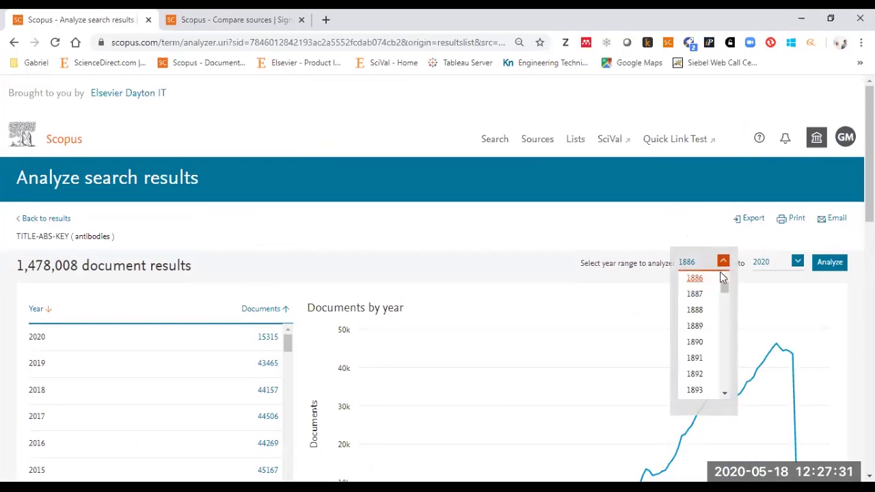
left_click_drag(724, 291, 723, 369)
scroll(722, 370, "down", 3)
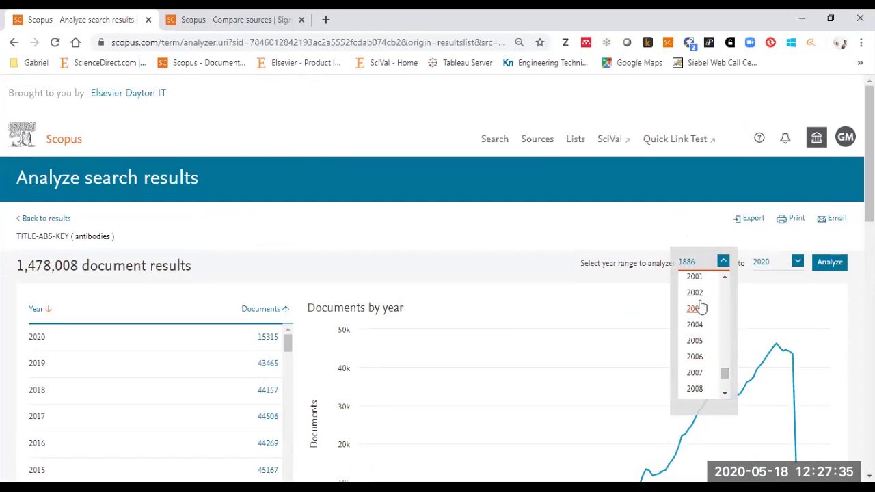
left_click(701, 286)
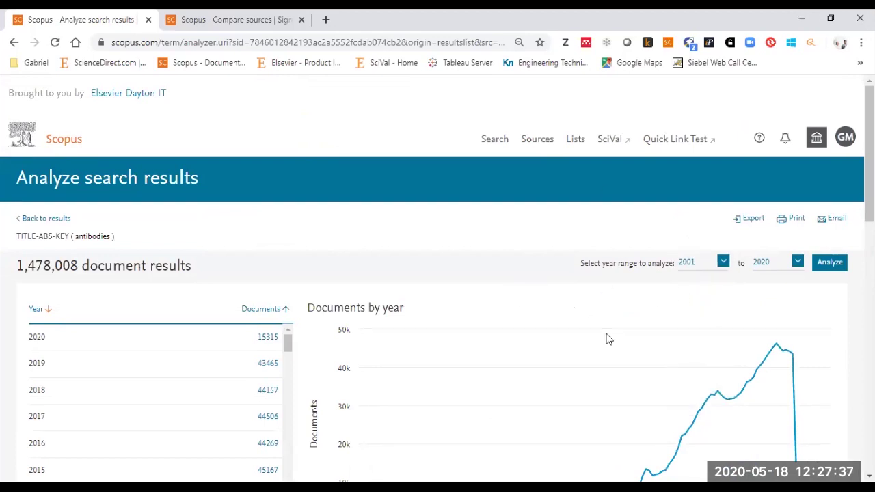
left_click(829, 261)
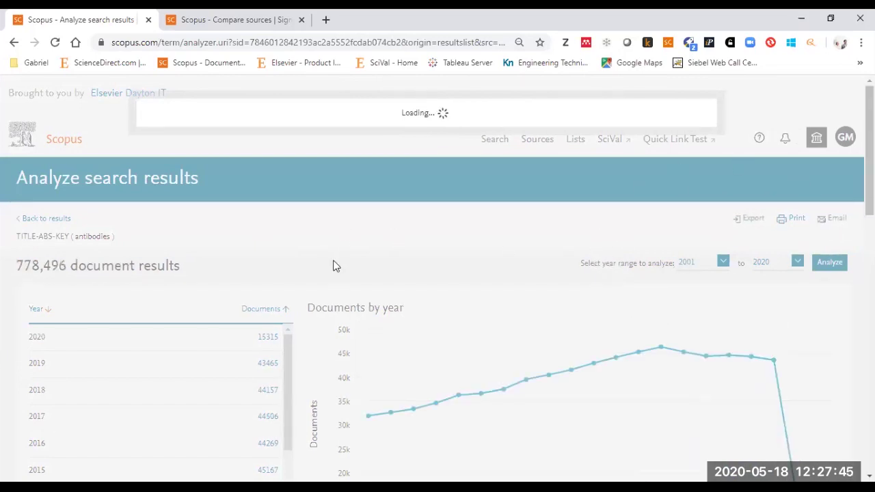
Step: Open the documents by country/territory breakdown and find Colombia in the country list by searching the page for "colo"
scroll(333, 266, "down", 4)
scroll(332, 266, "down", 2)
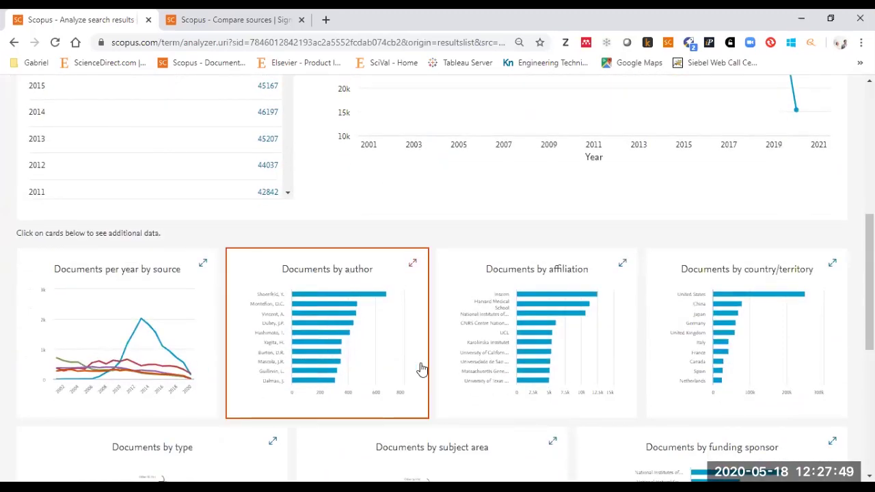
left_click(773, 309)
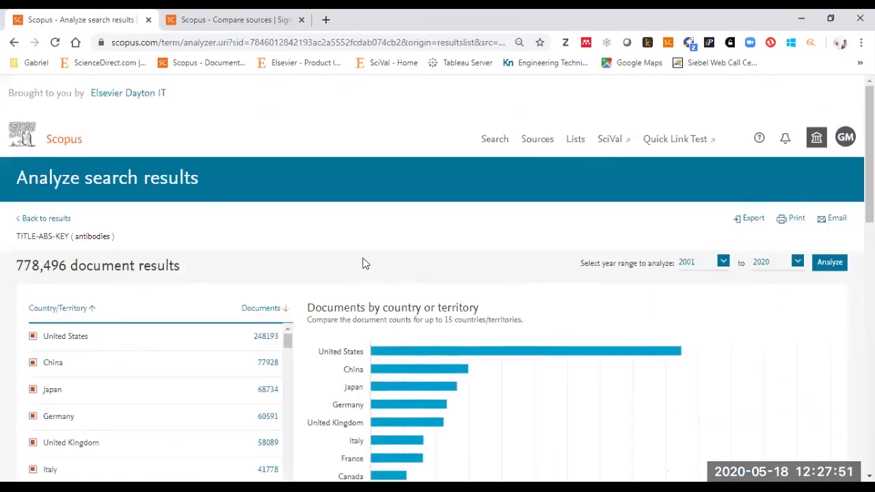
scroll(364, 262, "down", 3)
key("ctrl+f")
type("colo")
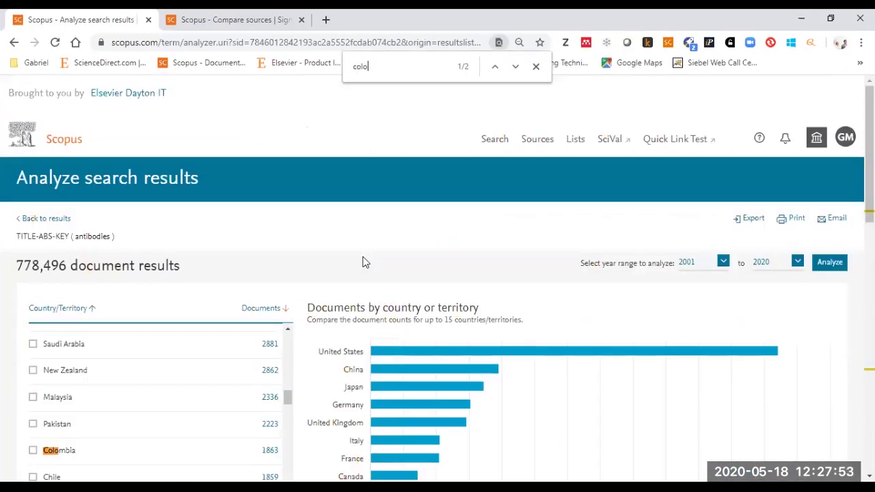
Step: Open the list of antibodies documents from Colombia and dismiss the page search
scroll(250, 267, "down", 3)
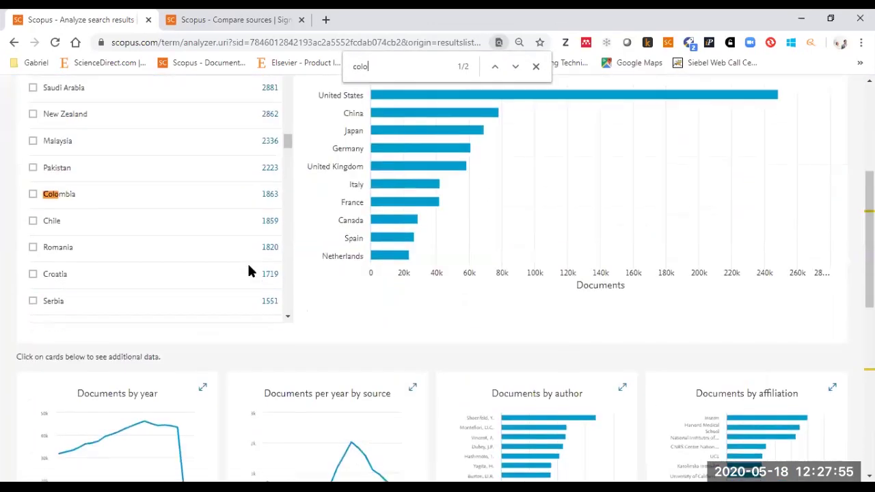
left_click(269, 196)
left_click(535, 68)
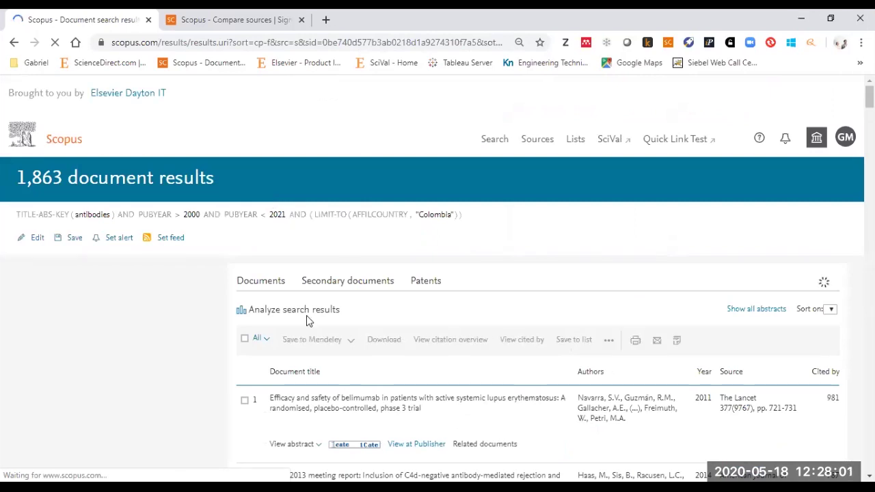
Step: Analyze the Colombia document results and display the documents by author breakdown
scroll(306, 314, "down", 3)
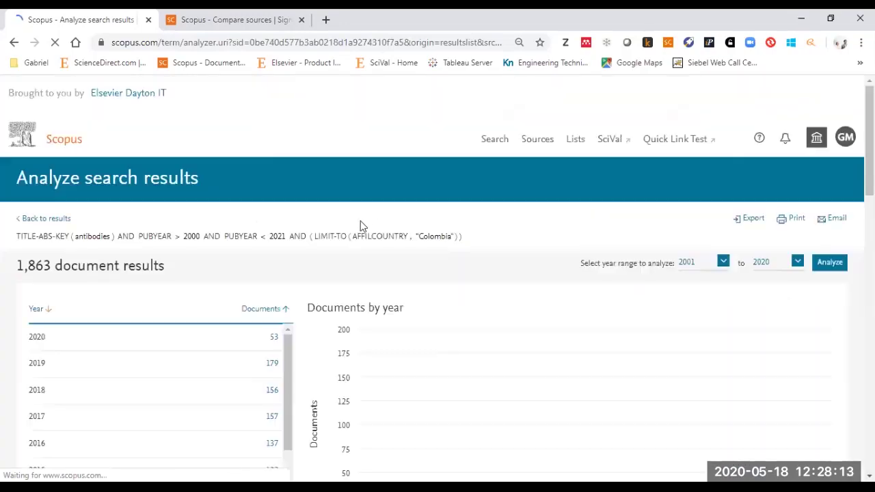
scroll(466, 270, "down", 4)
scroll(469, 273, "down", 2)
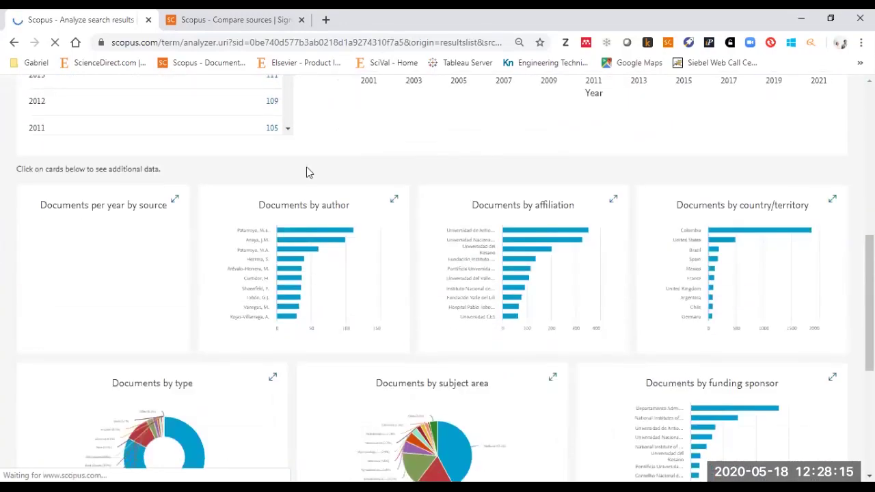
left_click(329, 214)
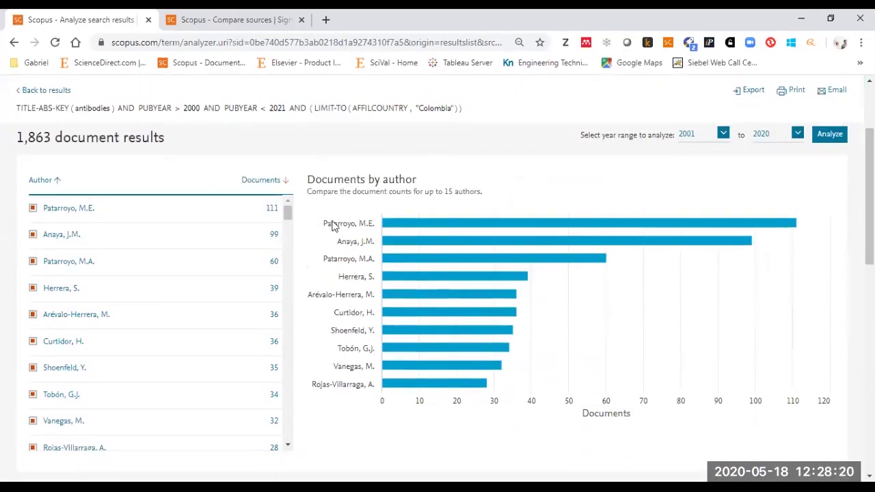
Step: Open the top Colombia author's profile in a new tab, check its total citations, h-index and citation trend, and close it
right_click(91, 215)
left_click(146, 222)
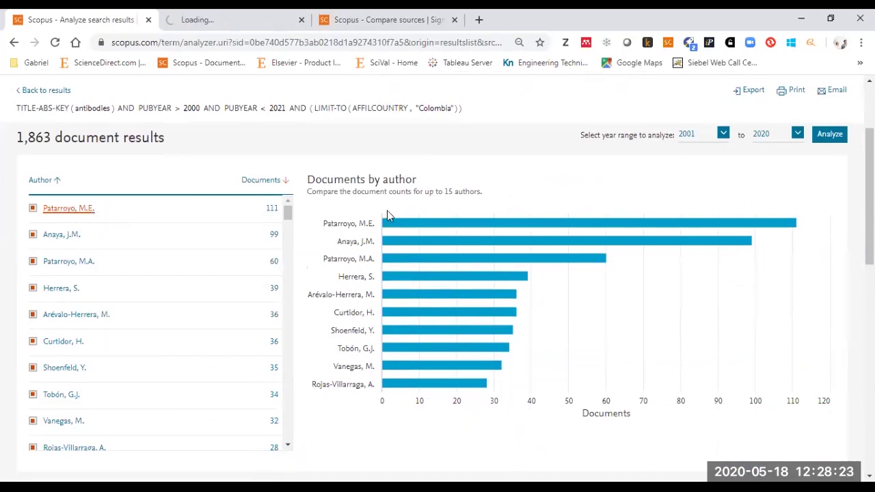
left_click(226, 19)
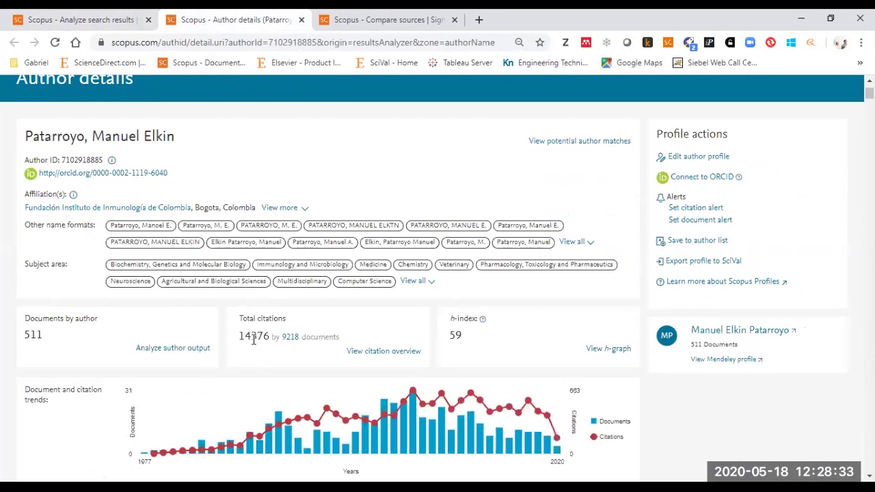
mouse_move(441, 421)
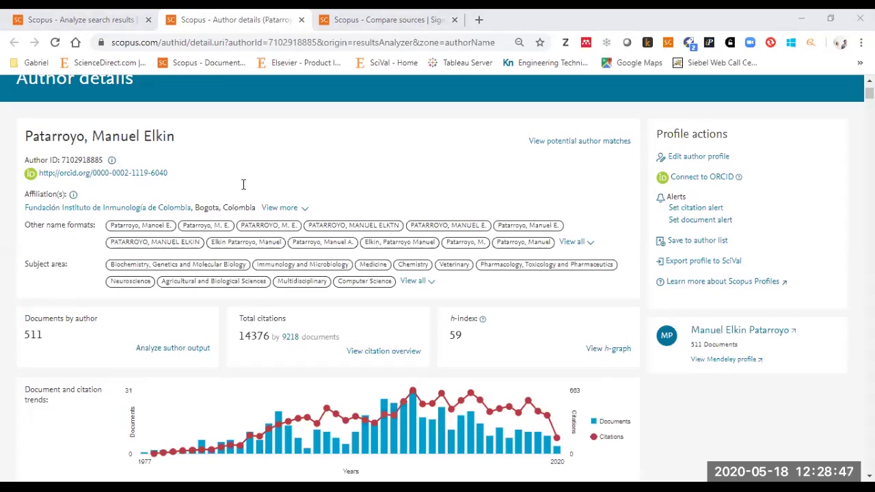
left_click(302, 20)
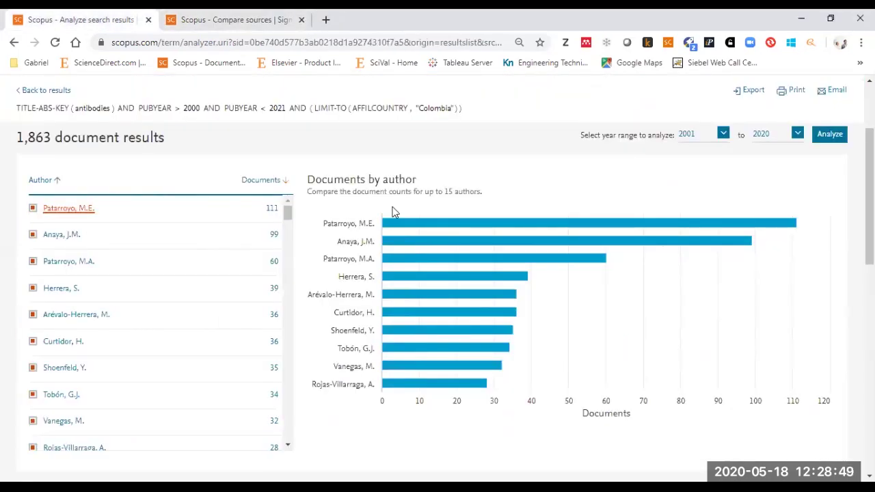
Step: Display the documents per year by source chart for the Colombia results
scroll(392, 215, "down", 3)
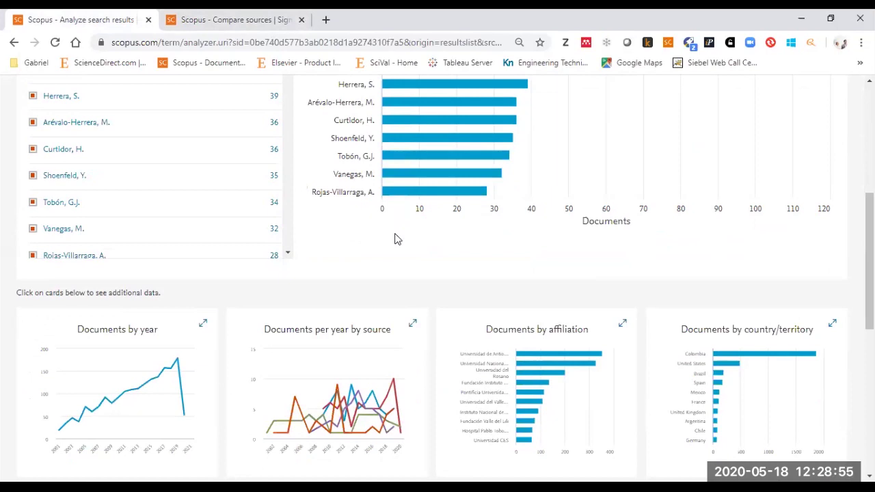
left_click(347, 357)
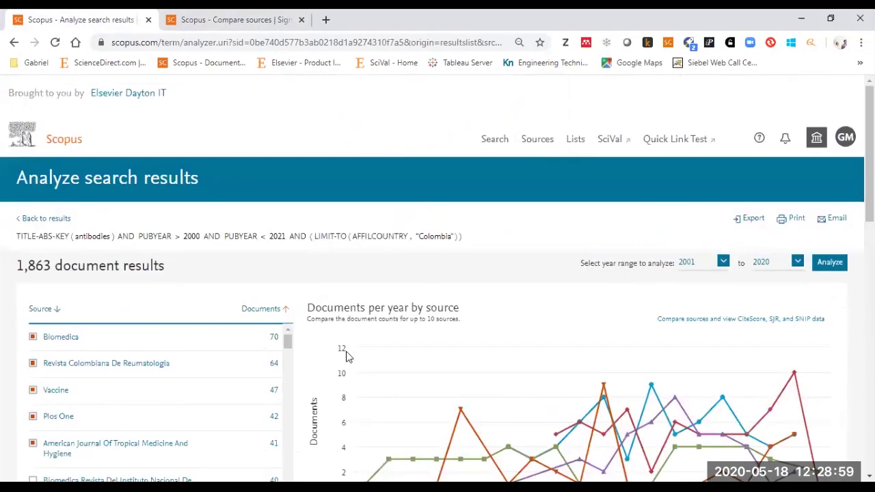
left_click_drag(18, 268, 51, 268)
left_click(460, 259)
scroll(398, 270, "down", 2)
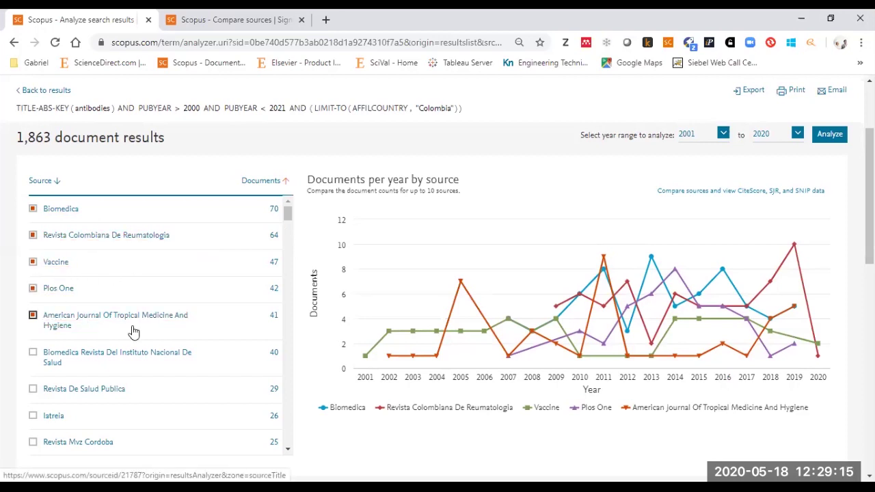
Step: Look through the list of sources for Colombia and check a journal's CiteScore, SJR and SNIP on the yearly chart
scroll(135, 331, "down", 1)
scroll(84, 344, "down", 2)
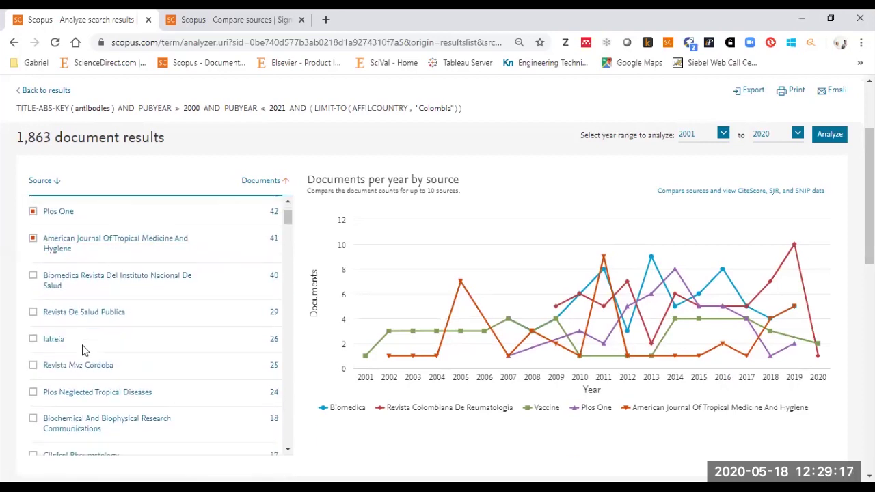
scroll(82, 358, "down", 2)
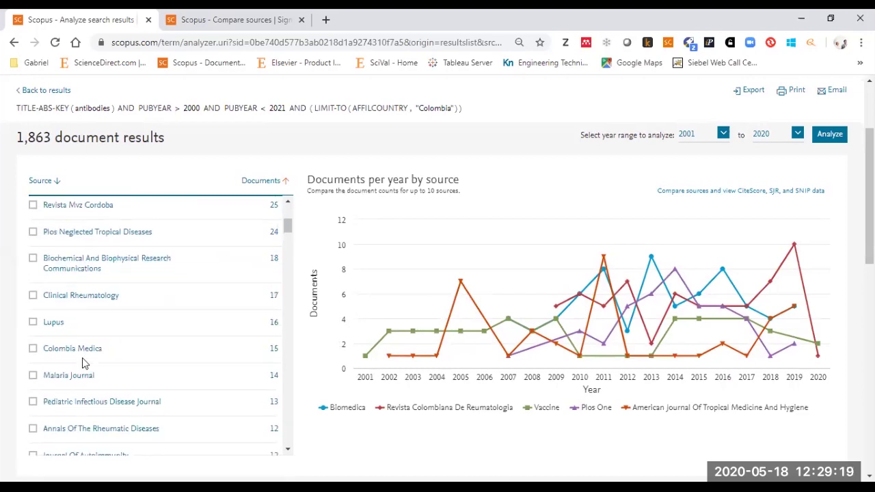
scroll(82, 357, "down", 2)
scroll(82, 357, "up", 7)
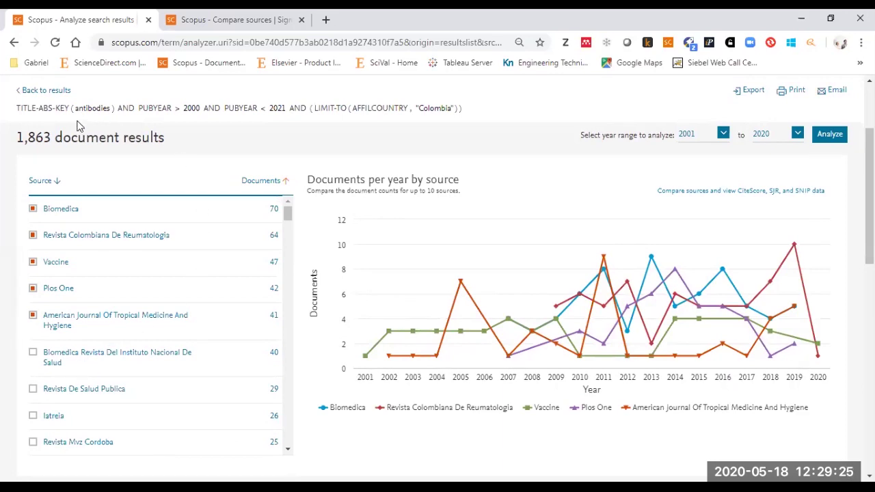
scroll(74, 369, "down", 1)
scroll(74, 369, "down", 2)
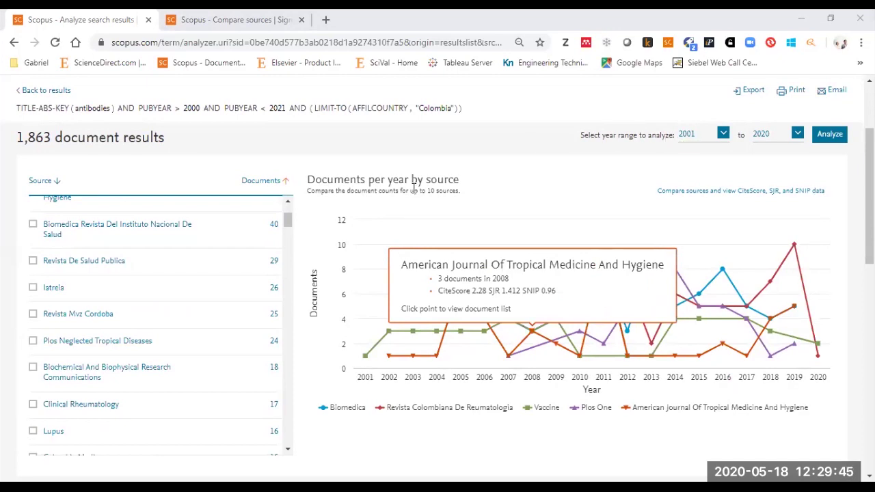
Step: Revisit the documents by author breakdown and go back to the documents per year by source chart and its source list
scroll(410, 260, "down", 5)
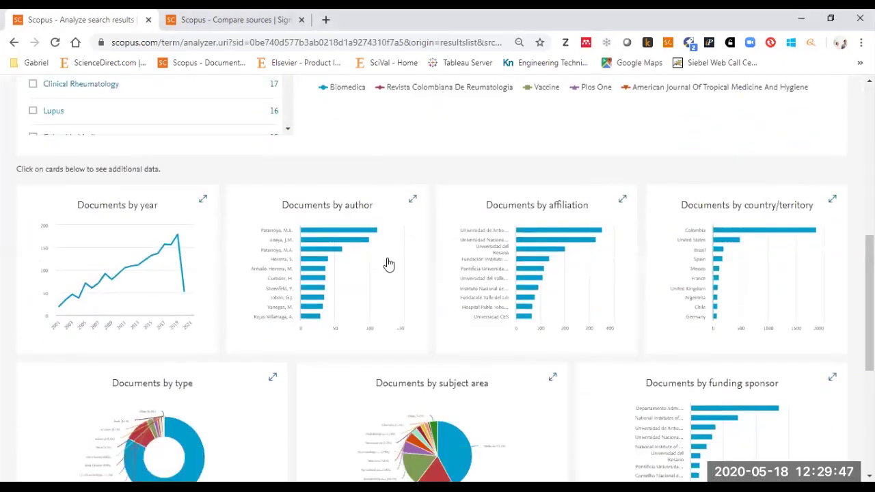
left_click(381, 263)
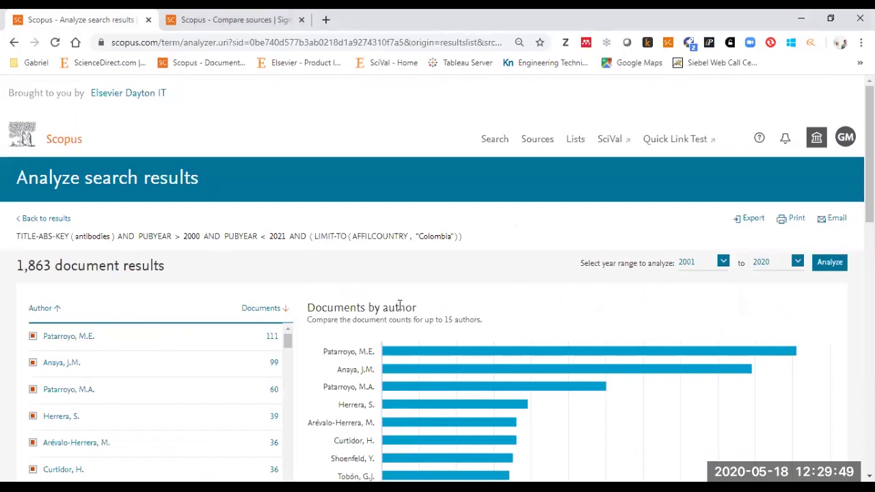
scroll(401, 308, "down", 5)
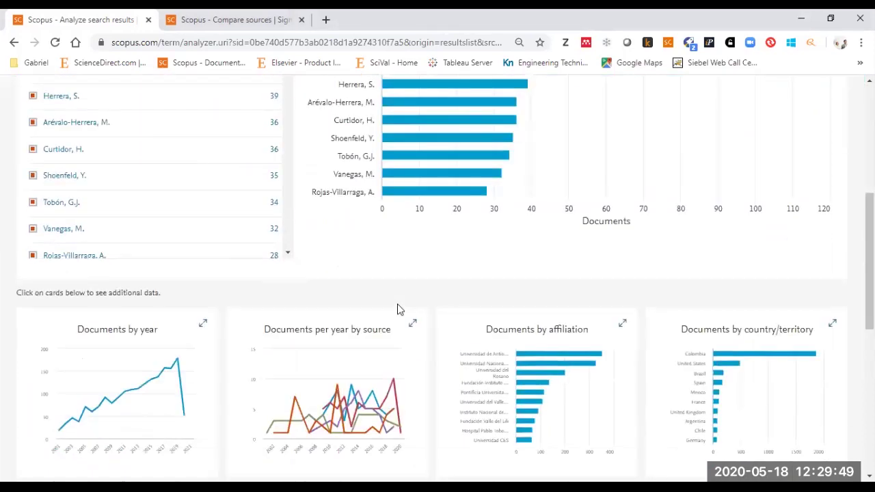
left_click(341, 333)
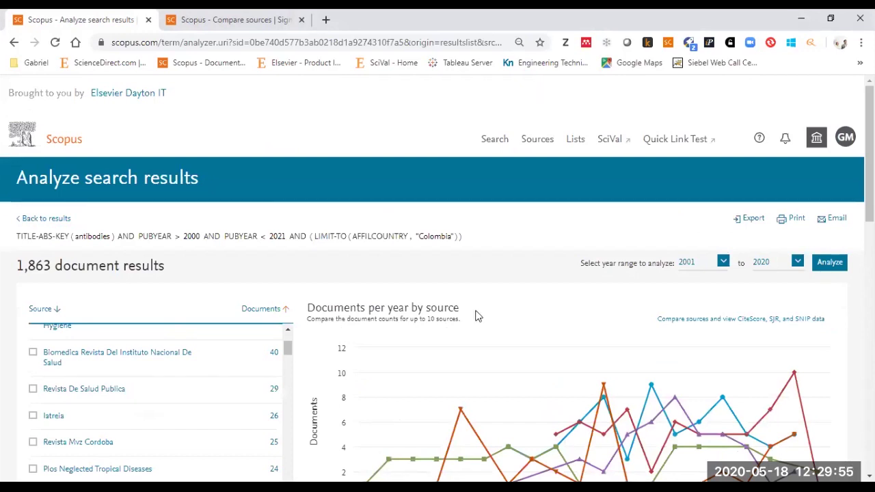
scroll(475, 314, "down", 4)
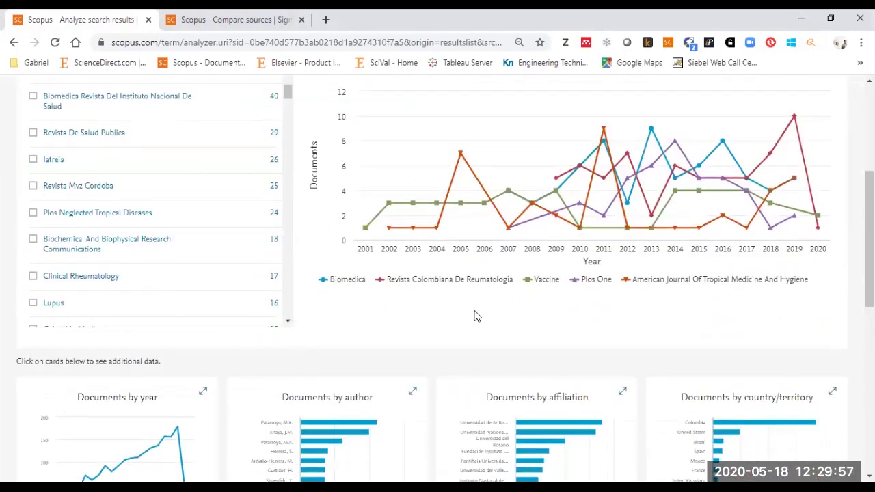
scroll(109, 299, "up", 2)
scroll(363, 265, "up", 1)
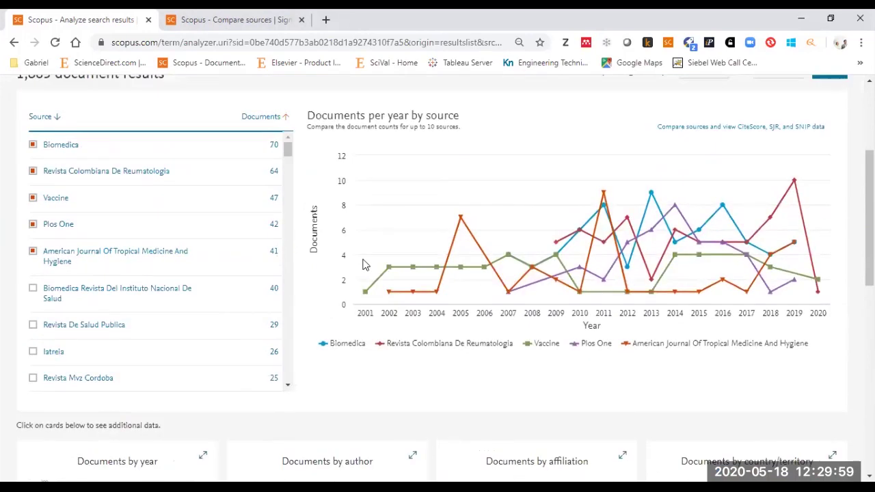
Step: Try toggling Biomedica and Biomedica Revista Del Instituto Nacional De Salud in the yearly source comparison
left_click(32, 288)
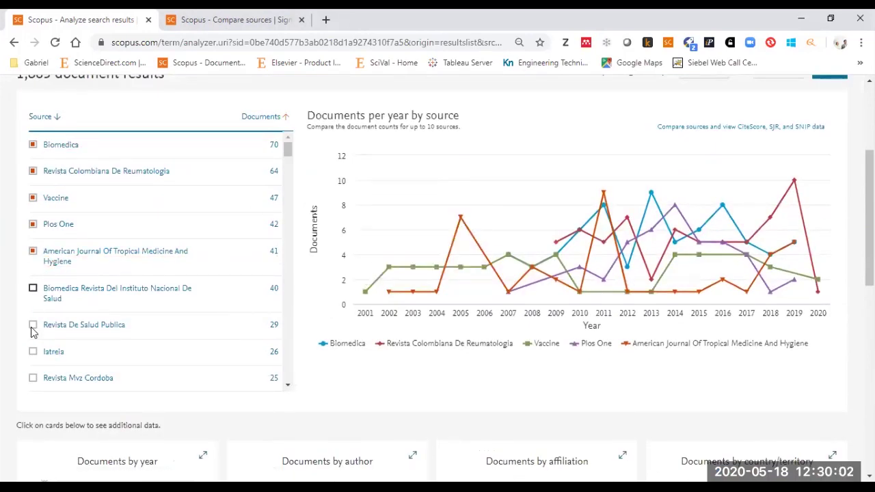
left_click(32, 289)
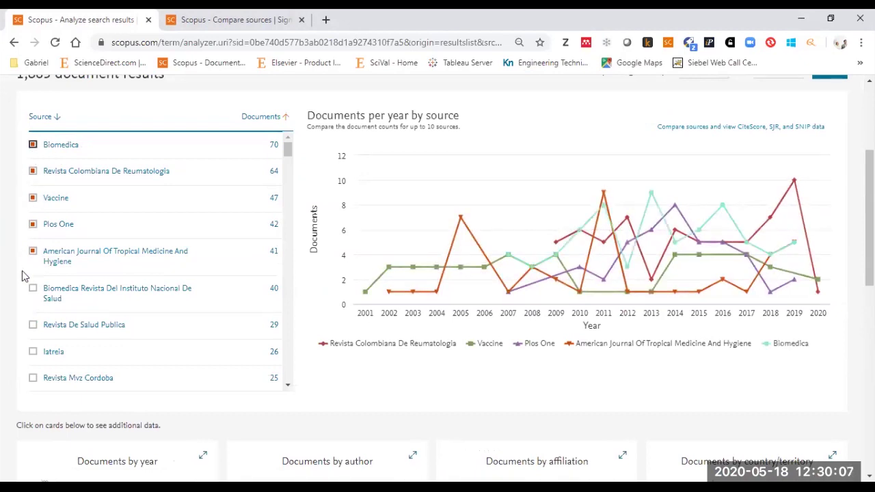
left_click(32, 145)
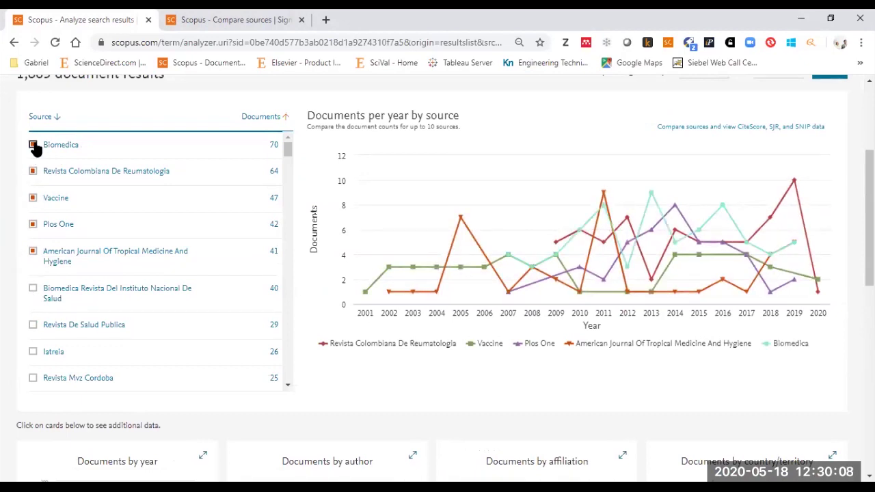
left_click(32, 291)
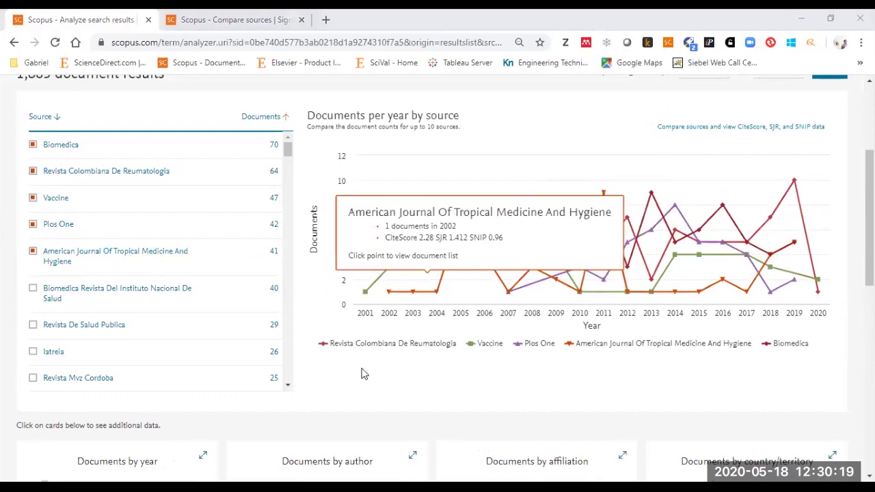
Step: Open the list of sources and dismiss the introductory notes on the Compare sources and Sources pages
scroll(362, 372, "up", 3)
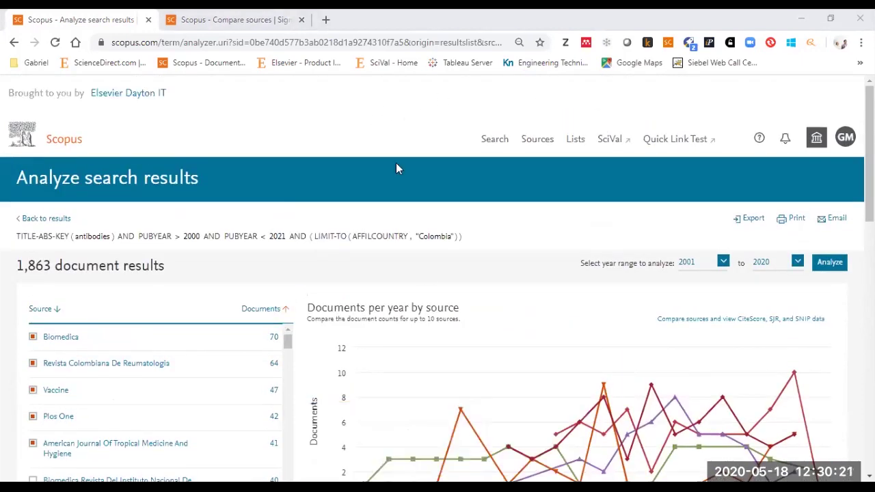
left_click(545, 140)
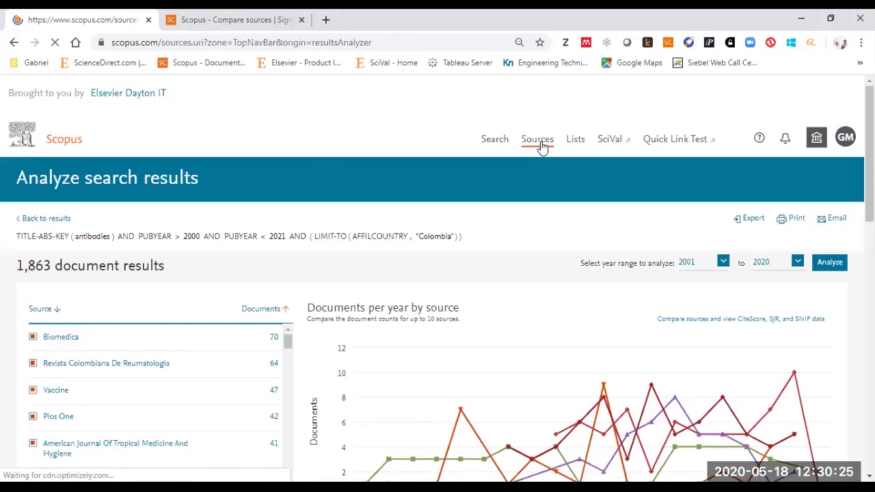
left_click(262, 24)
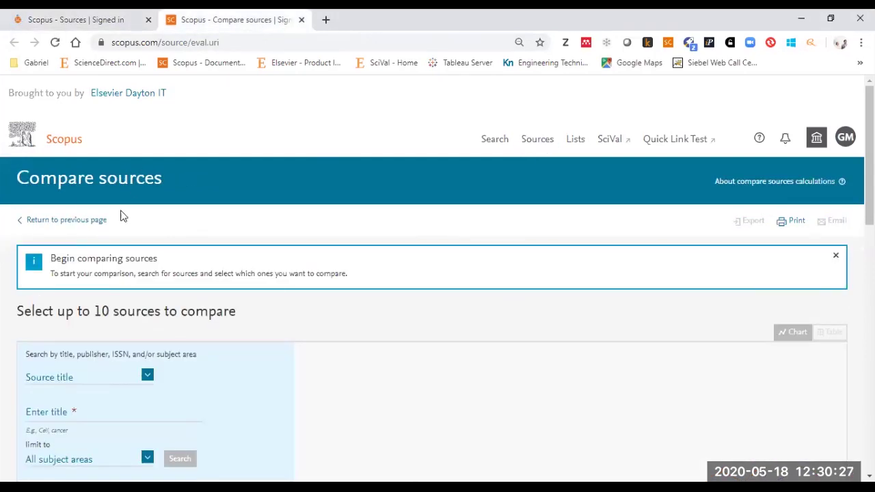
left_click(835, 257)
left_click(71, 16)
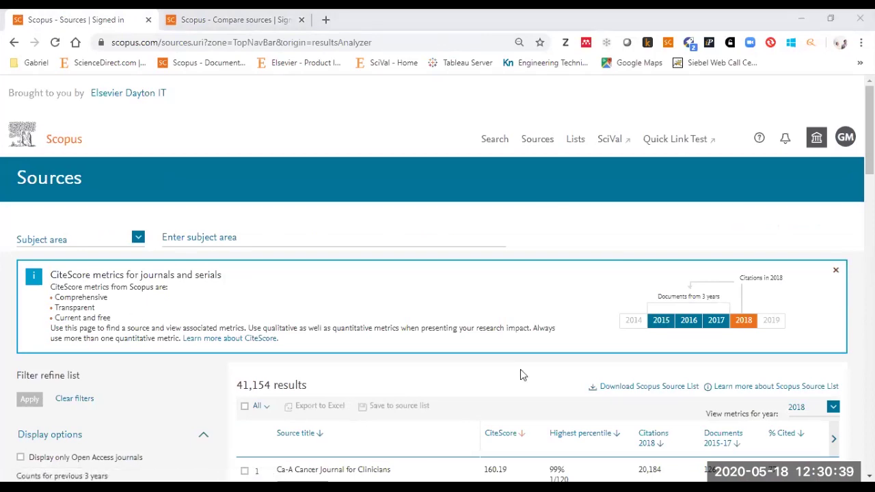
left_click_drag(56, 295, 112, 318)
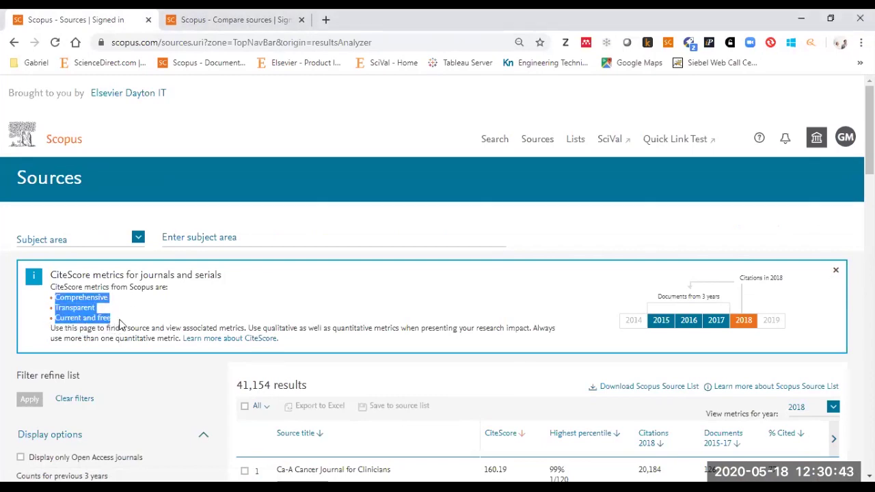
left_click(835, 270)
Step: Examine the CiteScore of the first-ranked journal, Ca-A Cancer Journal for Clinicians, in the source list
scroll(476, 254, "down", 1)
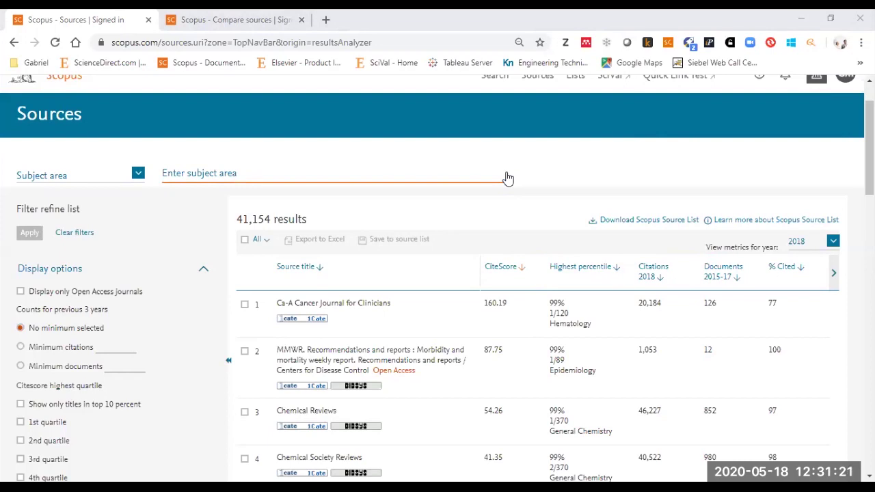
scroll(507, 177, "down", 1)
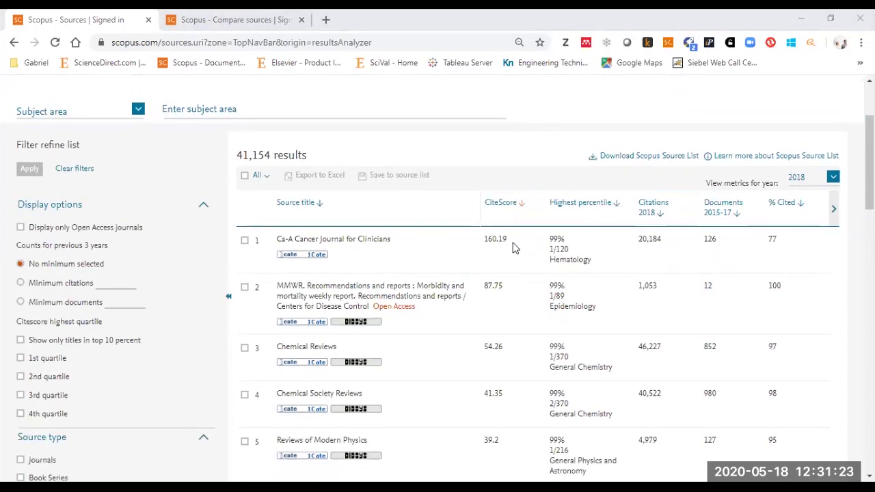
left_click_drag(514, 247, 484, 245)
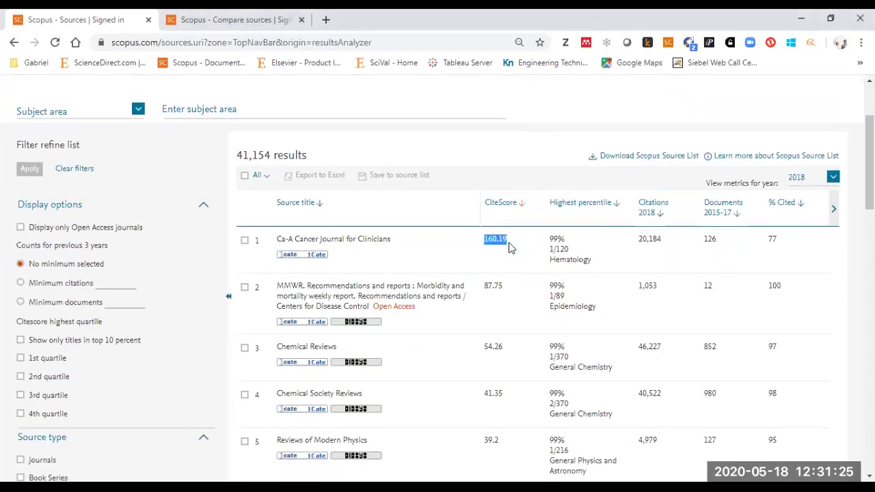
left_click(388, 250)
left_click_drag(526, 243, 484, 238)
left_click(494, 241)
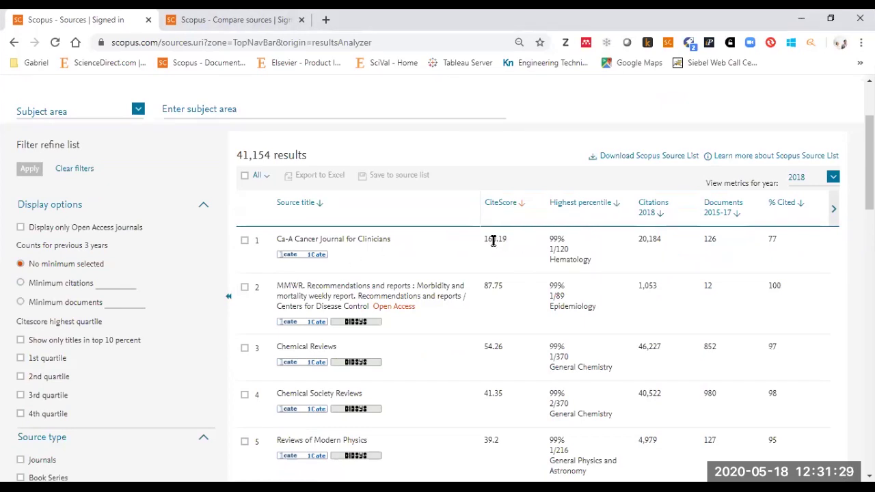
Step: View the SNIP, SJR and publisher columns of the sources and return to the first journal's CiteScore
left_click(834, 212)
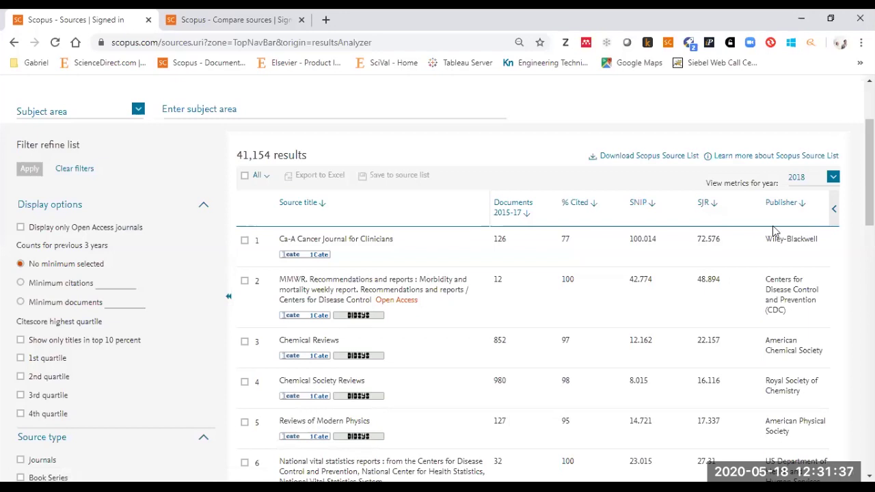
left_click(836, 210)
left_click_drag(509, 240, 484, 242)
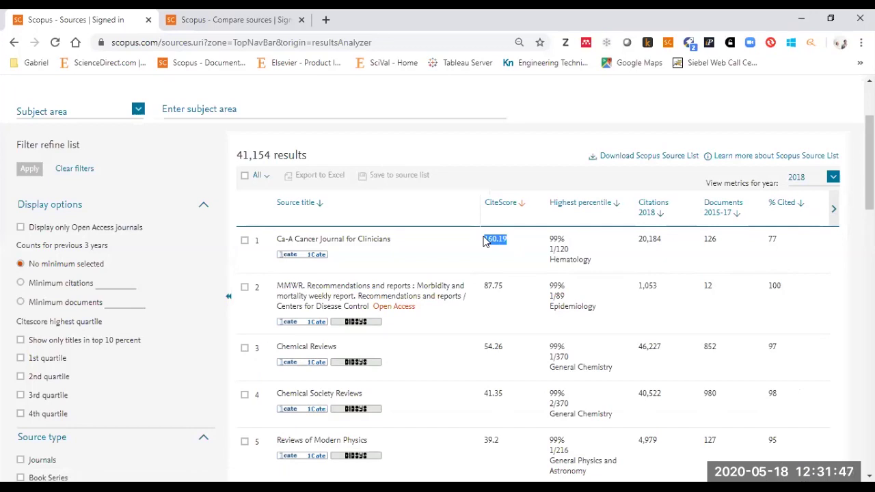
left_click(496, 253)
left_click_drag(508, 244, 481, 241)
left_click(487, 239)
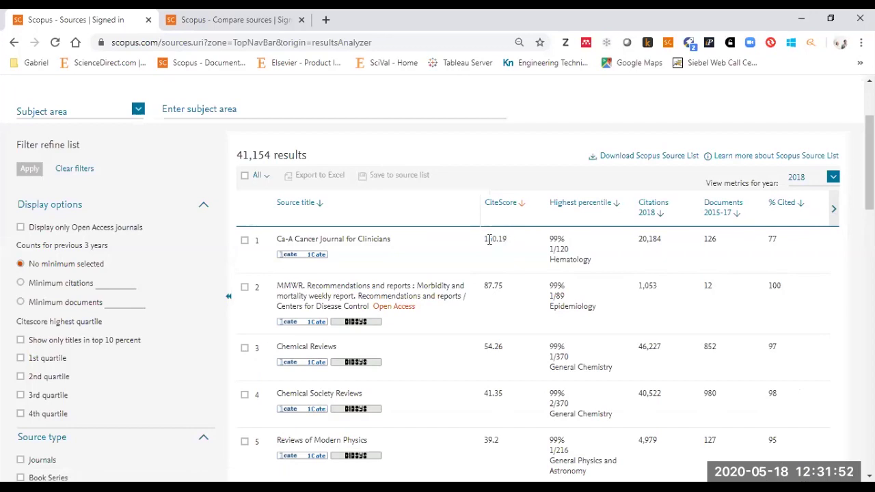
Step: Sort the sources by 2018 citations to check the leading source's CiteScore and citations, and sort them by CiteScore again
left_click(653, 214)
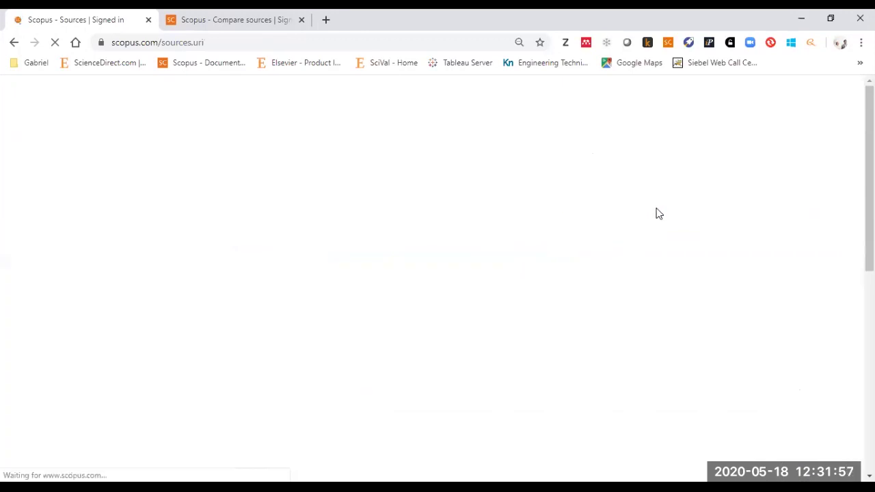
scroll(674, 353, "down", 2)
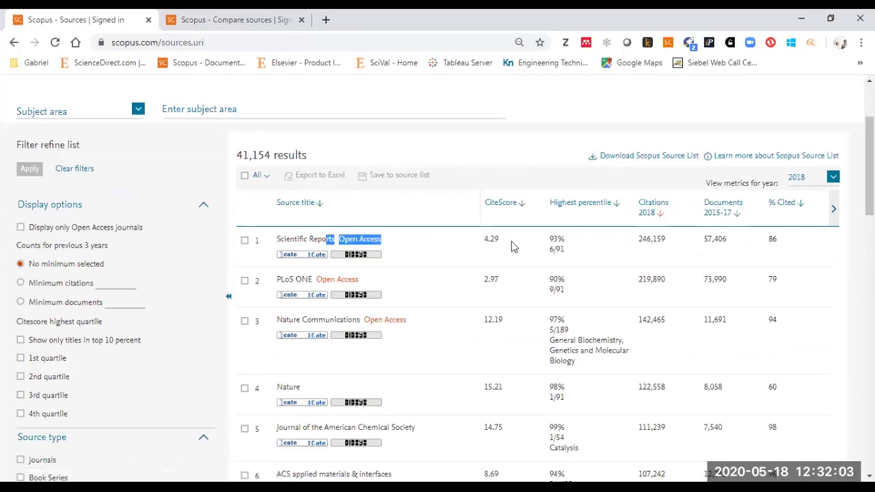
left_click_drag(501, 241, 483, 240)
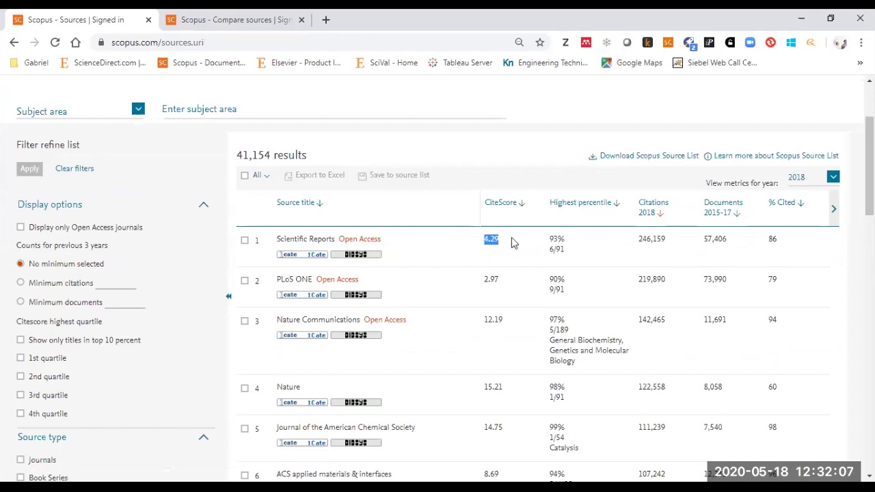
left_click_drag(667, 239, 636, 244)
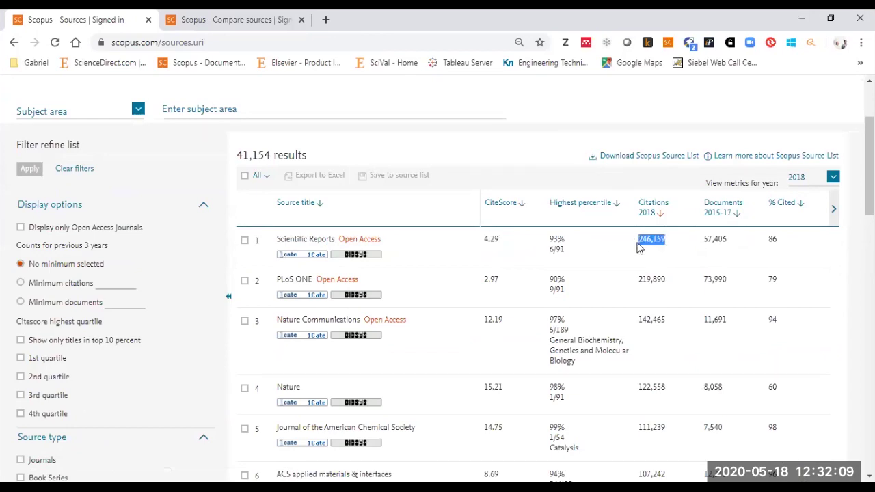
left_click(678, 244)
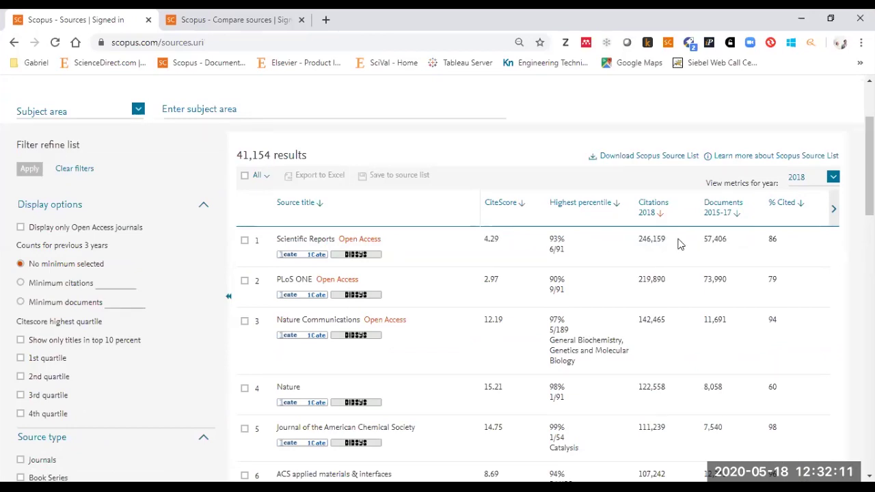
left_click(497, 203)
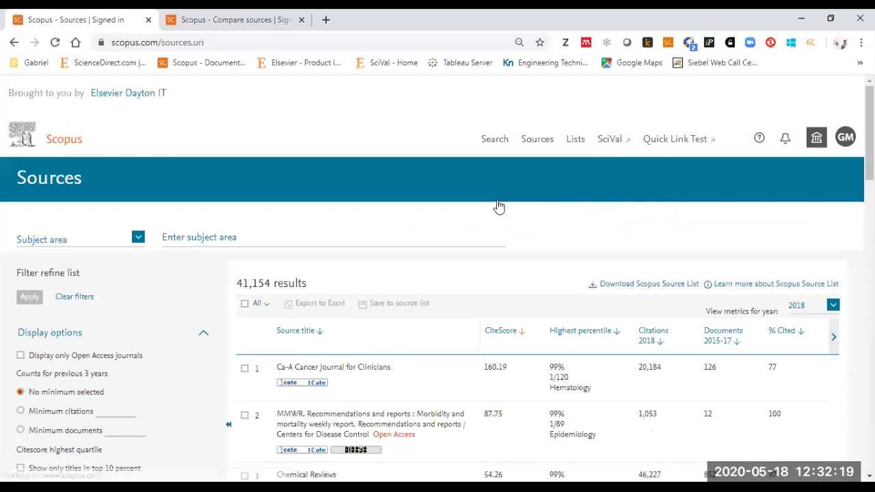
scroll(491, 208, "down", 2)
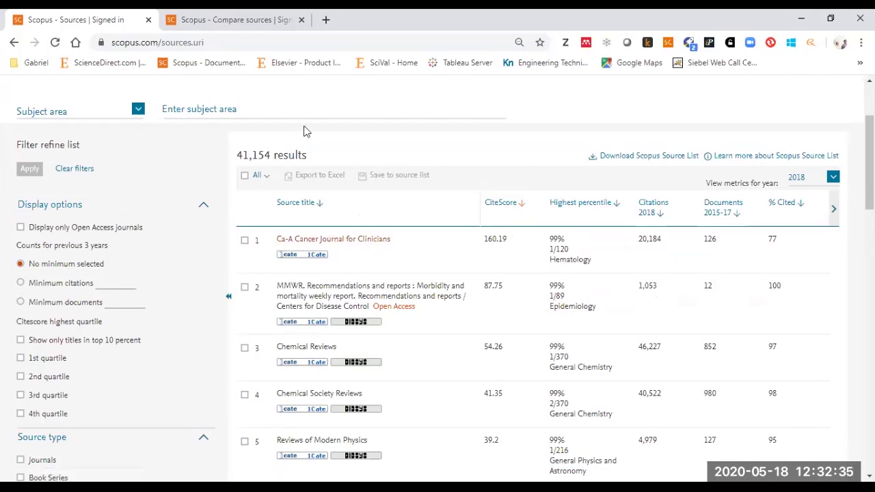
Step: Filter the sources by the Marketing subject area under Business, Management and Accounting
left_click(271, 112)
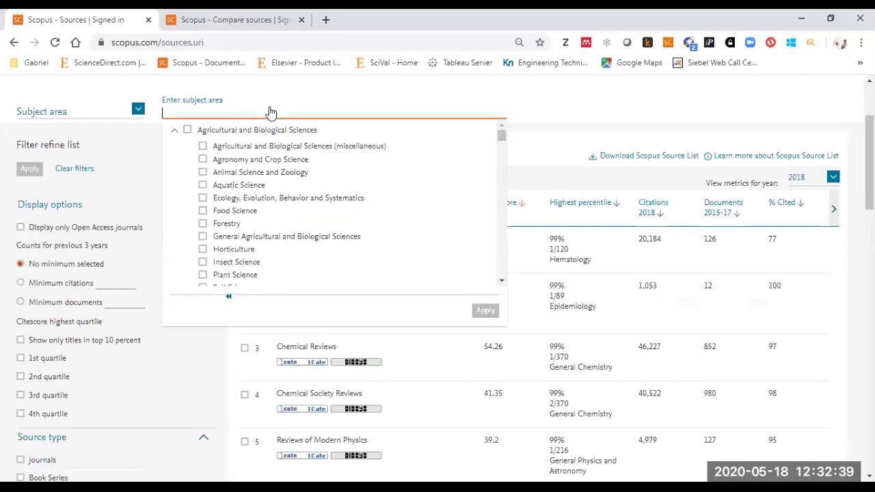
type("arket")
key("BackSpace")
key("BackSpace")
key("BackSpace")
key("BackSpace")
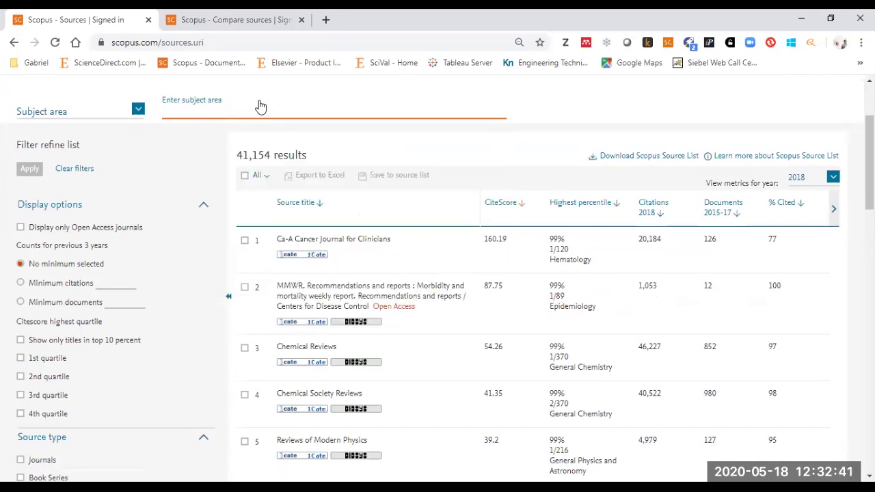
type("market")
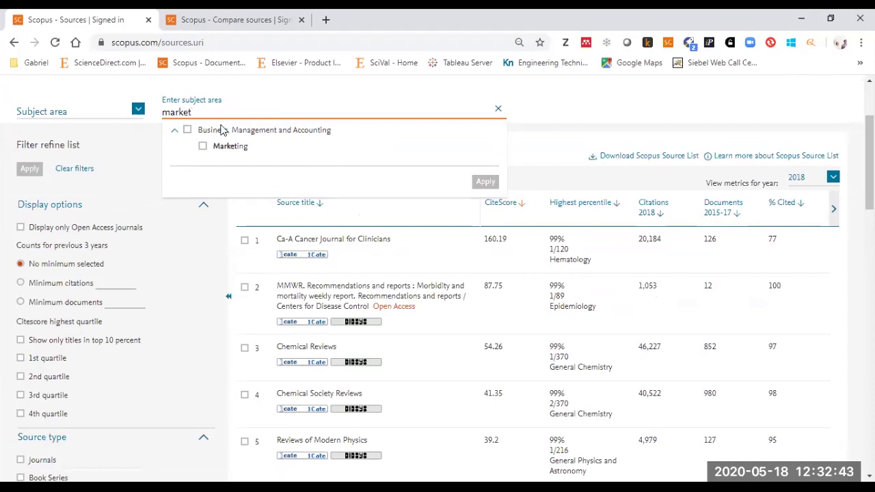
left_click(203, 147)
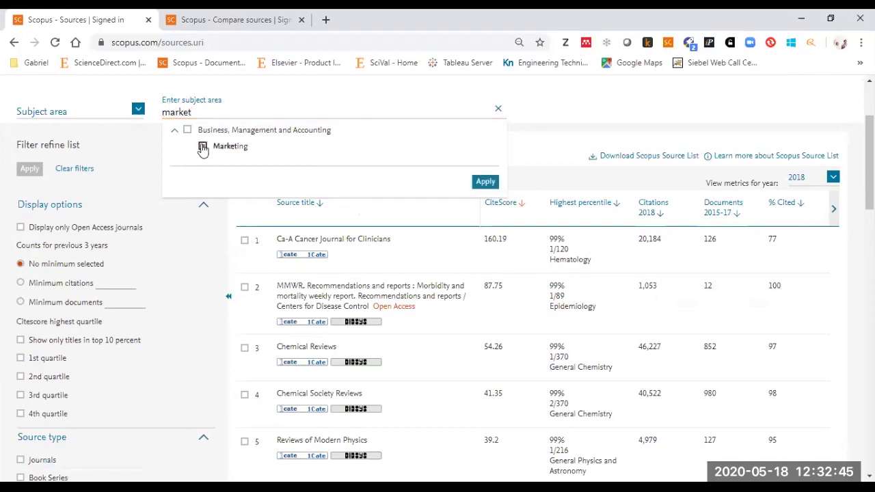
left_click(483, 184)
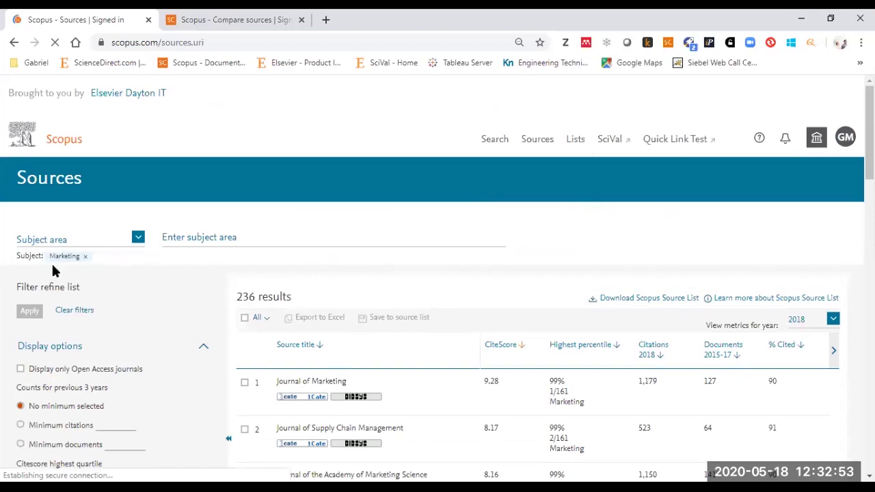
Step: Review the filtered marketing sources and open the Journal of Marketing page in a new browser tab
left_click_drag(293, 296, 235, 296)
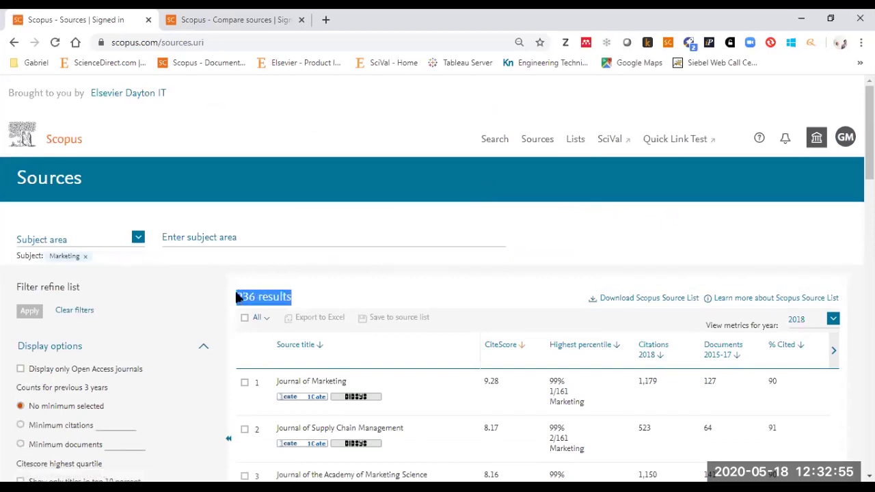
left_click(313, 292)
scroll(357, 259, "down", 3)
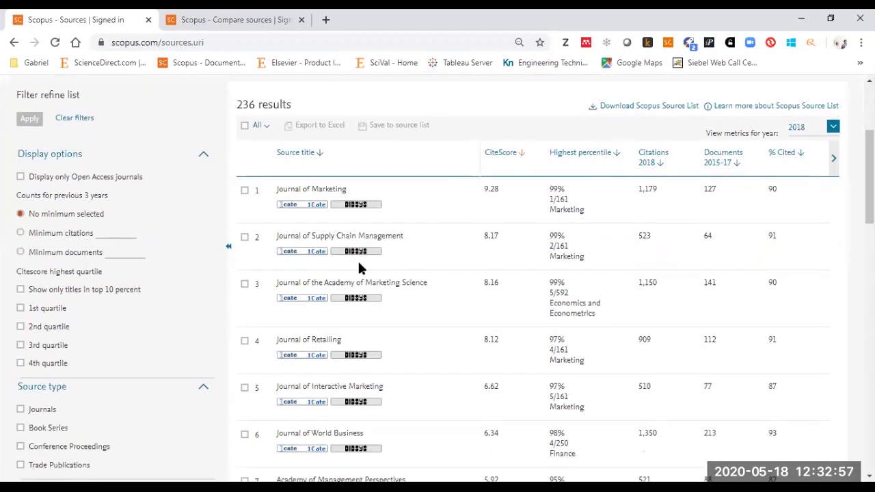
right_click(338, 190)
left_click(357, 200)
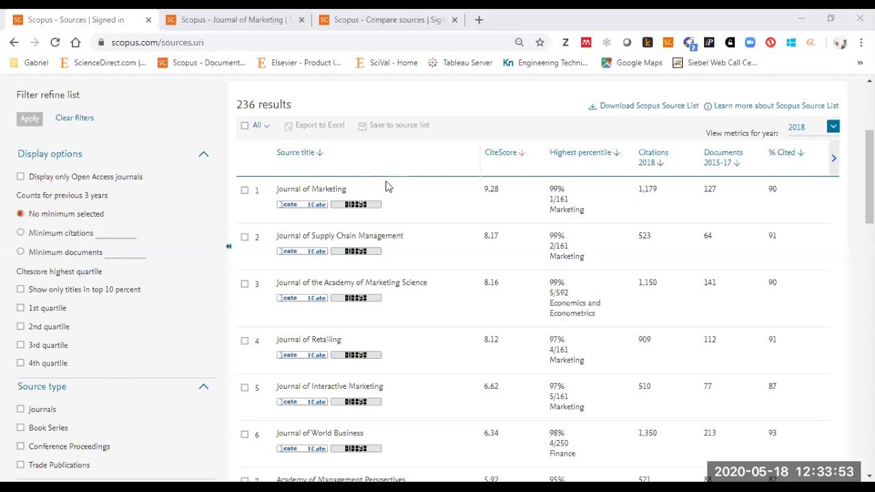
Step: Sort the marketing sources by 2018 citations to check the leading journal's CiteScore, and restore the CiteScore ranking
left_click_drag(382, 191, 288, 193)
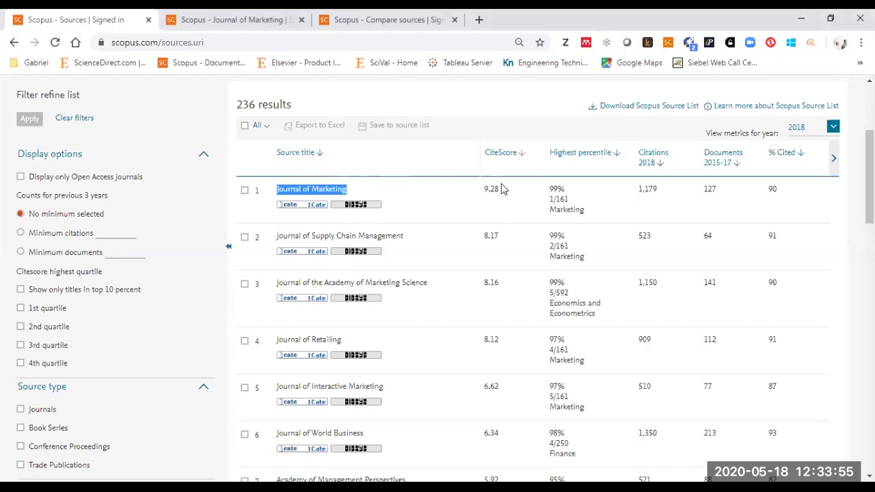
left_click(651, 158)
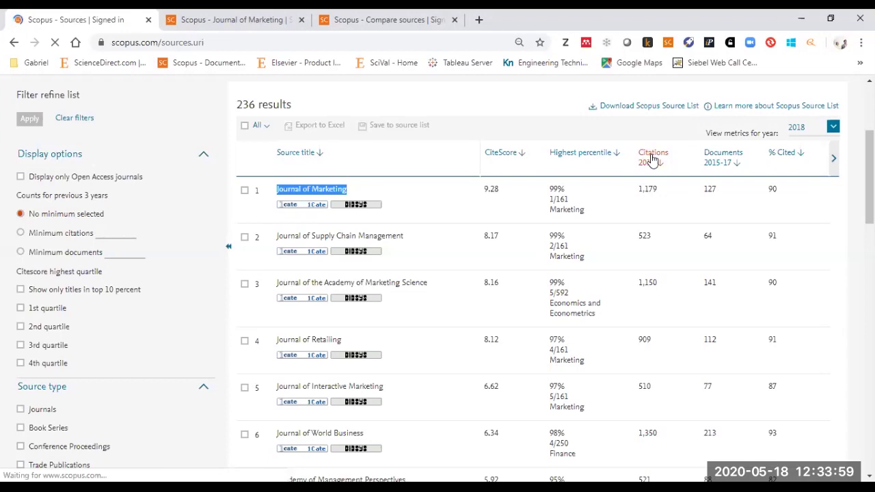
scroll(651, 160, "down", 2)
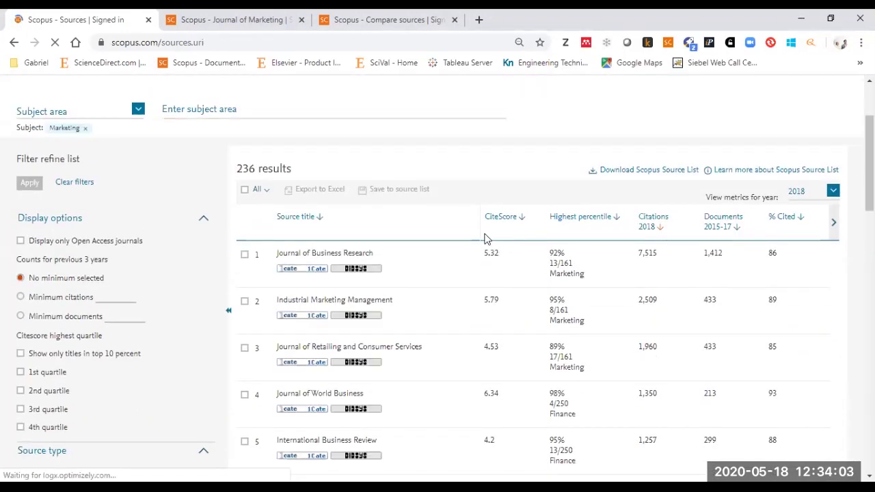
left_click_drag(499, 254, 484, 254)
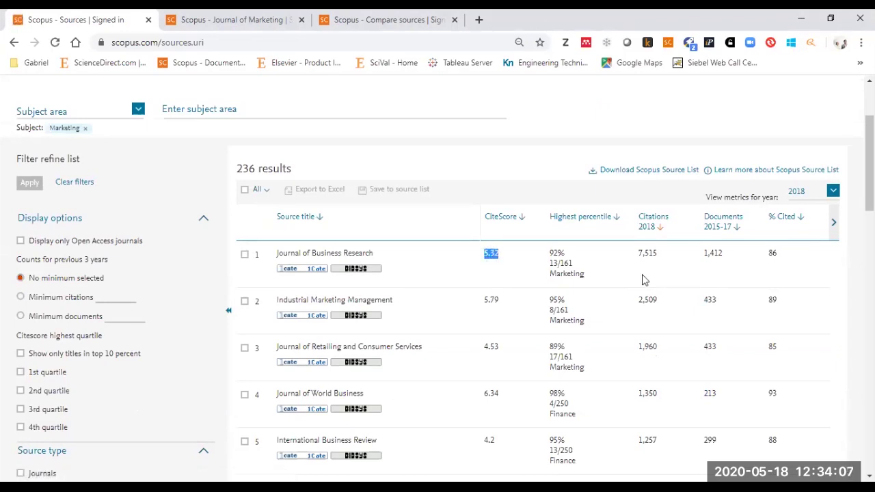
left_click(517, 220)
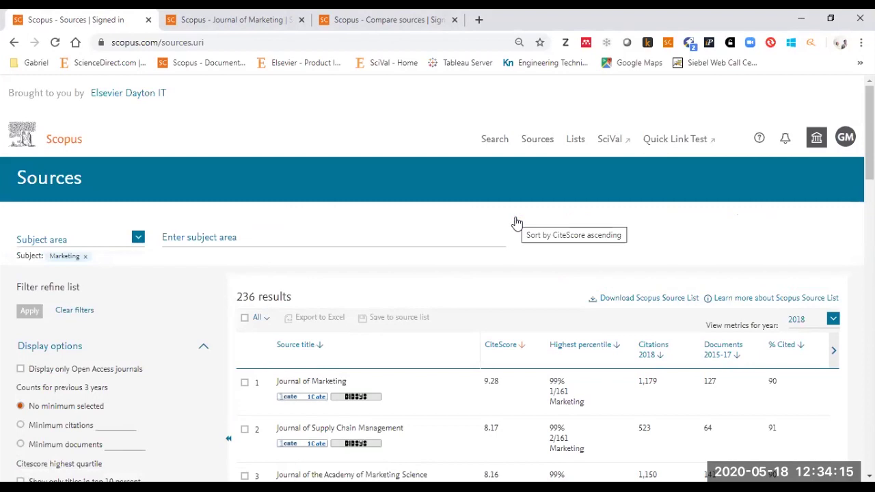
scroll(517, 222, "down", 2)
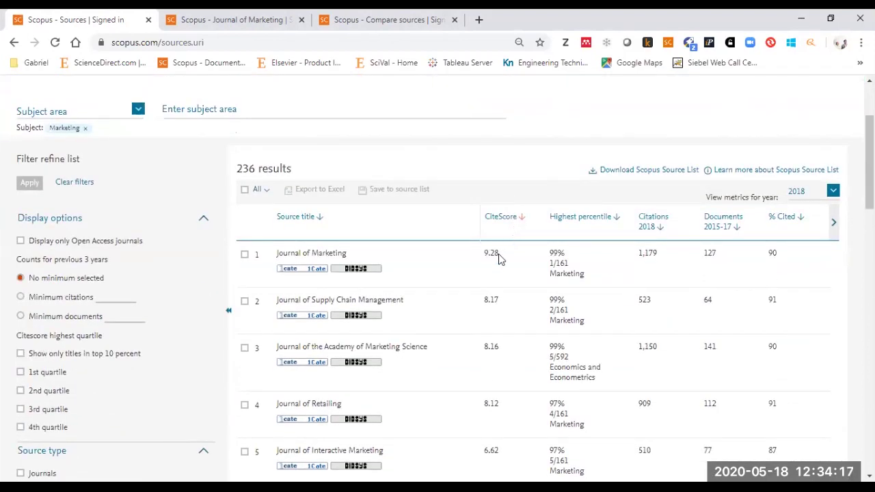
Step: Check the Journal of Marketing's title and CiteScore at the head of the marketing ranking
left_click_drag(518, 261, 483, 260)
left_click(483, 259)
left_click_drag(386, 256, 265, 253)
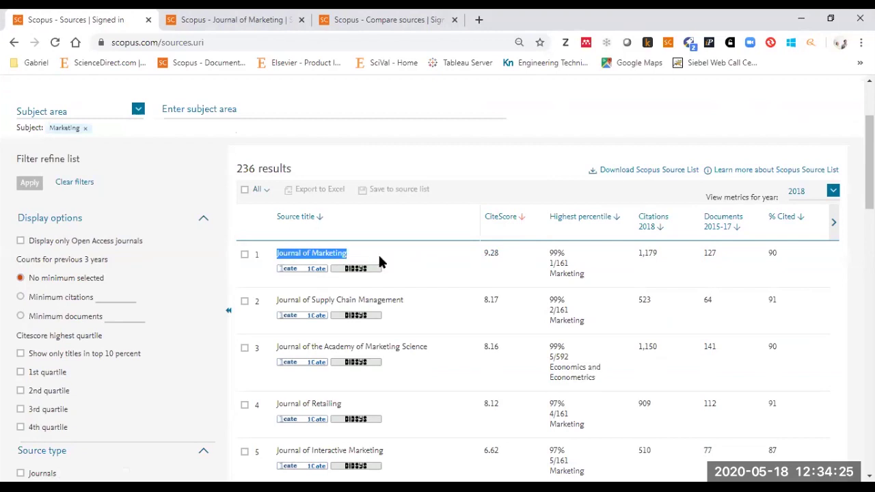
double_click(491, 253)
left_click(494, 269)
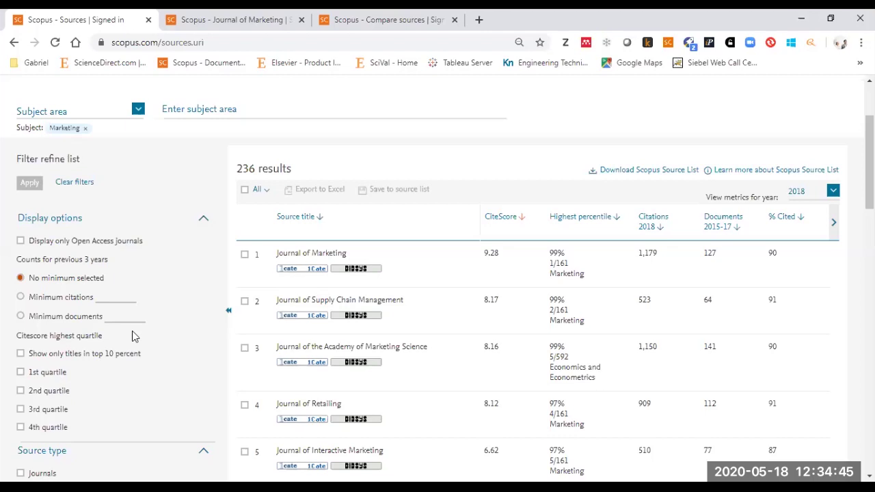
Step: Open the Journal of Purchasing and Supply Management, Electronic Markets, and Journal of Retailing and Consumer Services pages in new browser tabs
scroll(71, 264, "down", 2)
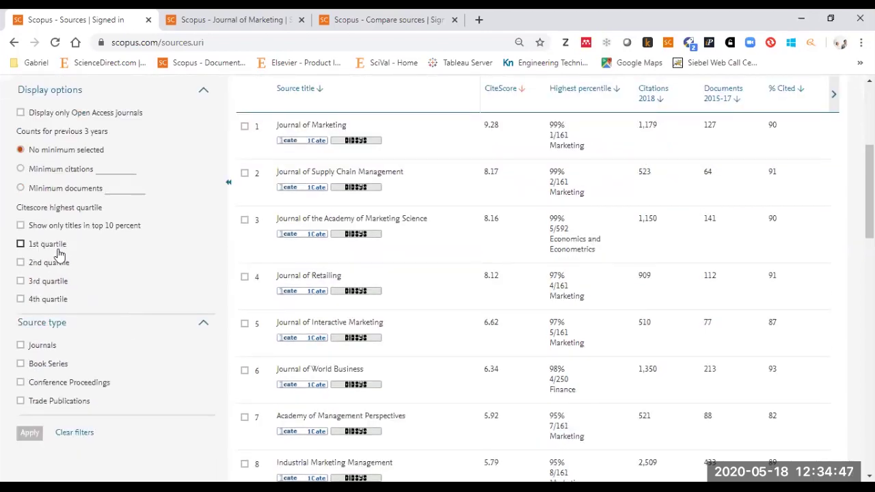
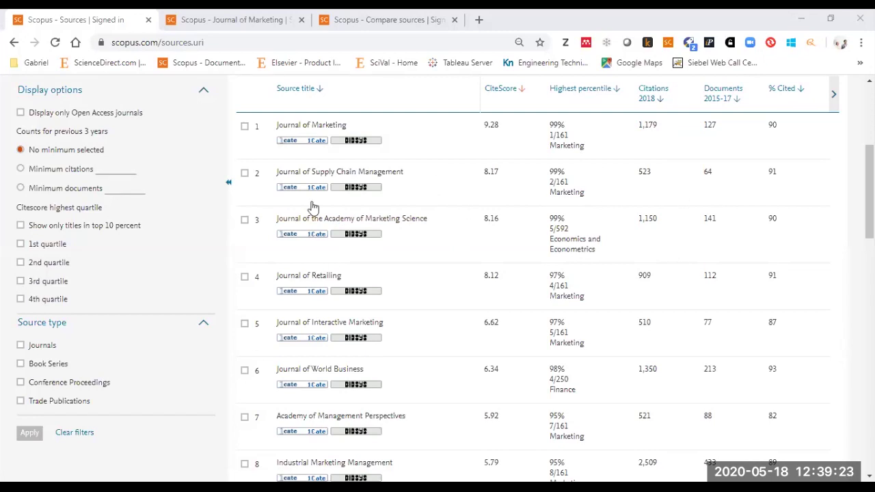
scroll(277, 276, "up", 3)
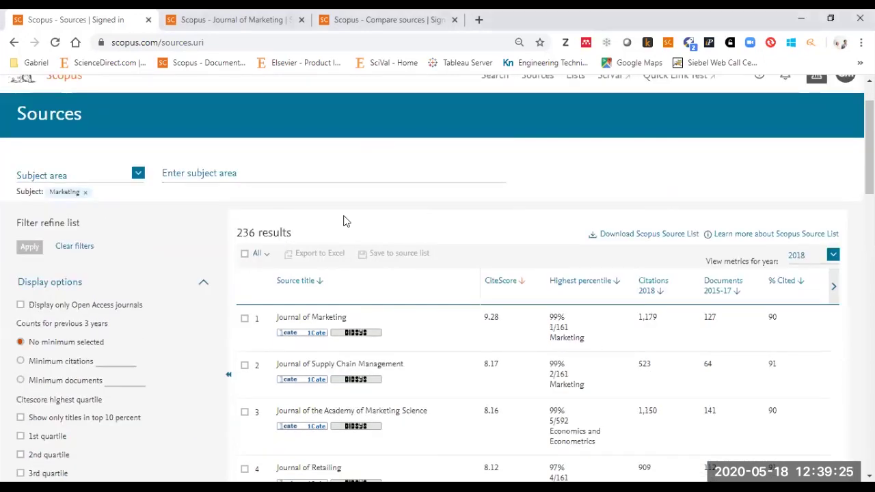
scroll(344, 233, "down", 15)
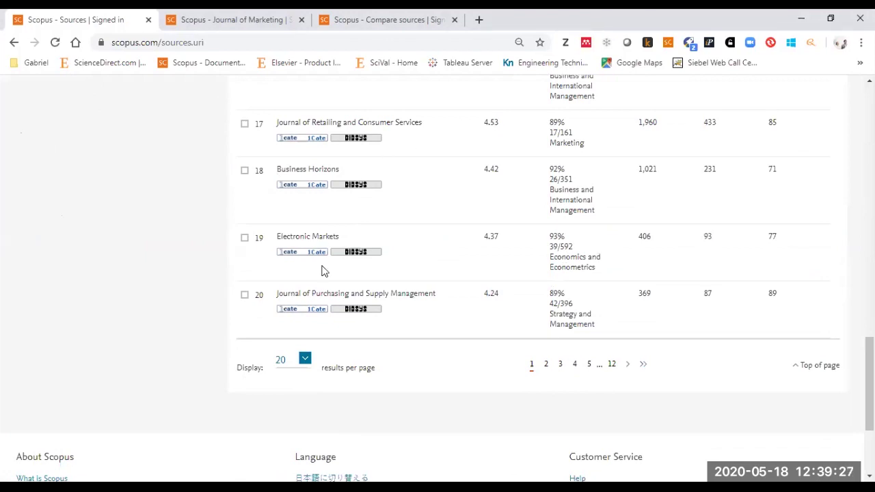
right_click(397, 295)
left_click(462, 302)
right_click(308, 236)
left_click(302, 244)
right_click(302, 240)
left_click(357, 249)
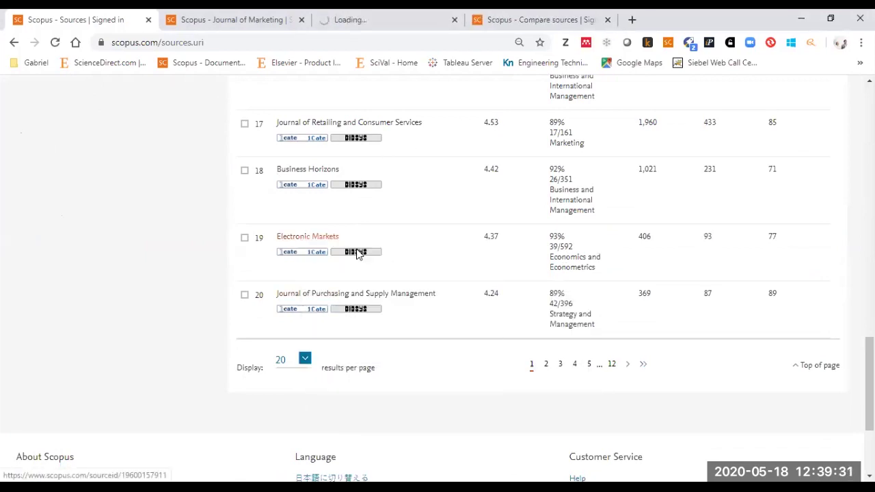
right_click(373, 124)
left_click(428, 131)
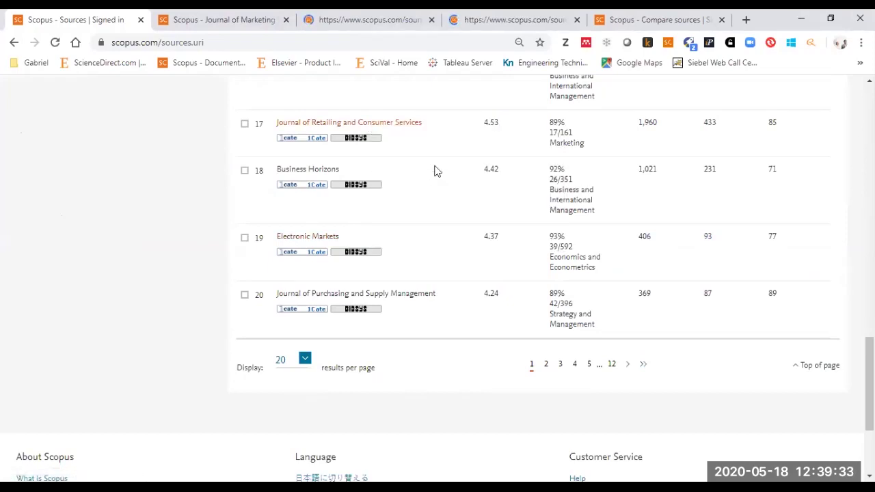
Step: Check the CiteScores of Journal of Purchasing and Supply Management and Business Horizons in the marketing sources list
left_click(174, 19)
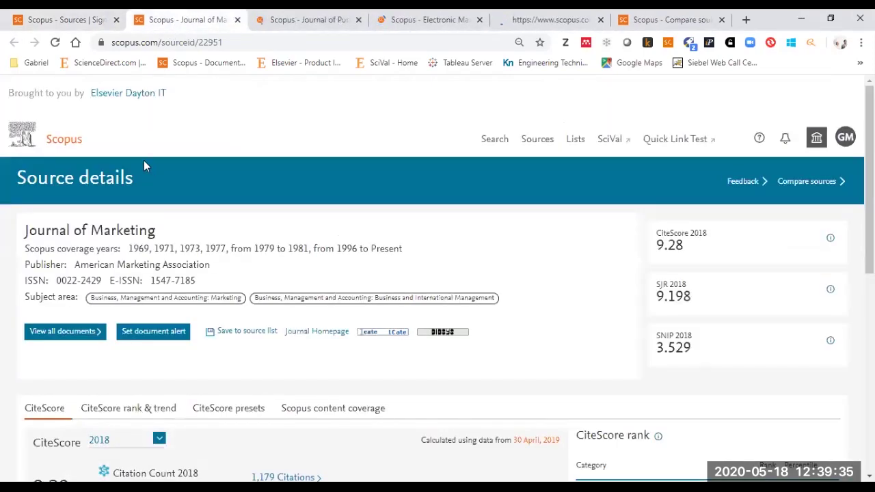
left_click(92, 18)
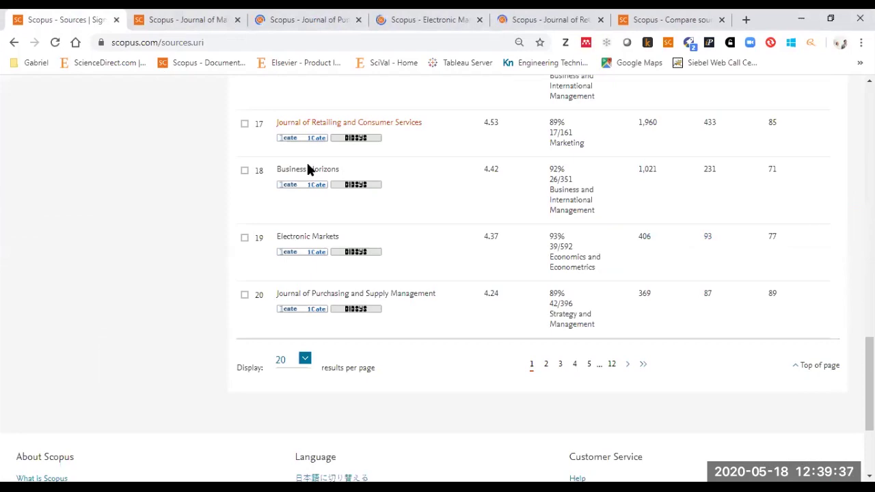
scroll(307, 169, "up", 20)
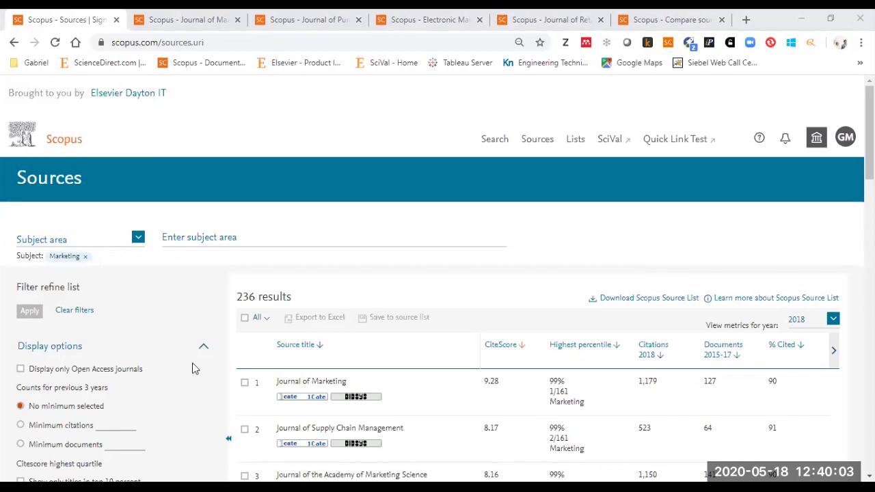
left_click(391, 151)
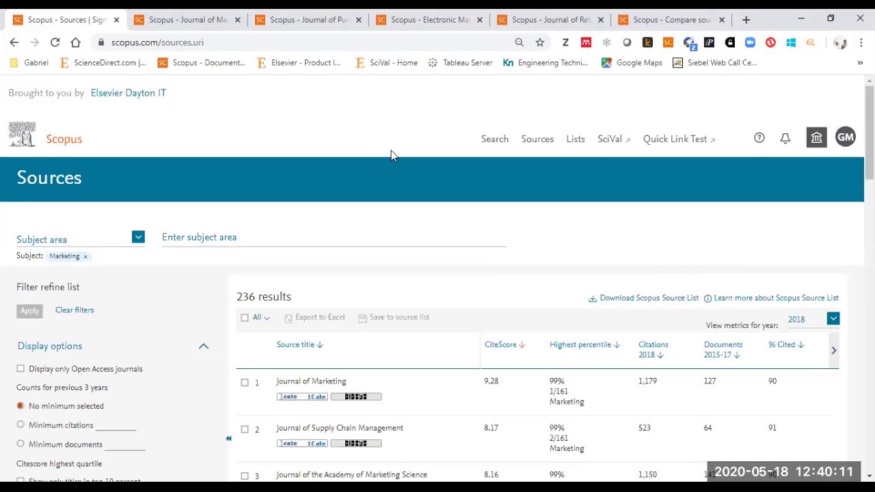
scroll(461, 247, "down", 15)
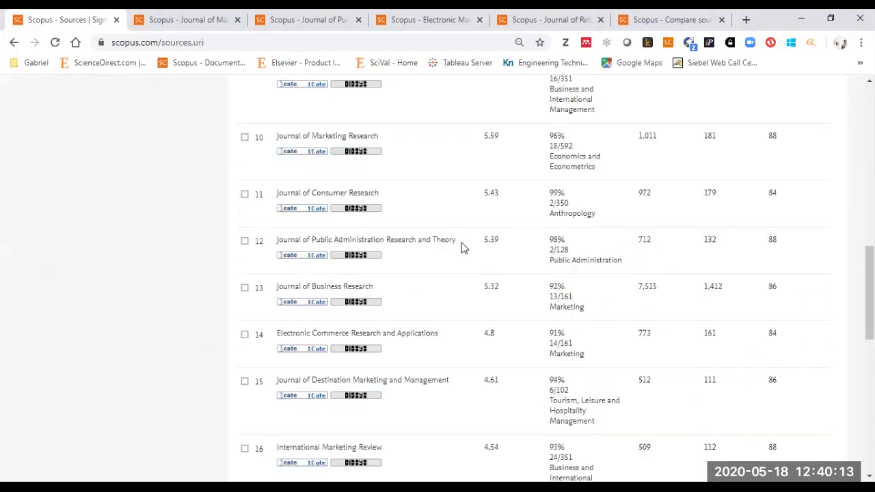
left_click_drag(499, 292, 489, 293)
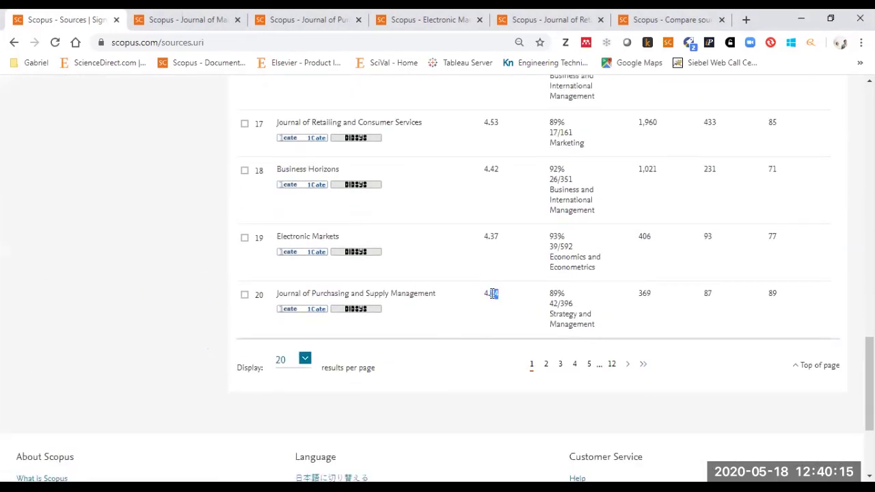
left_click_drag(499, 169, 490, 168)
left_click(492, 168)
Step: Examine the Scopus coverage years on the Journal of Marketing page, and close that page
left_click(163, 18)
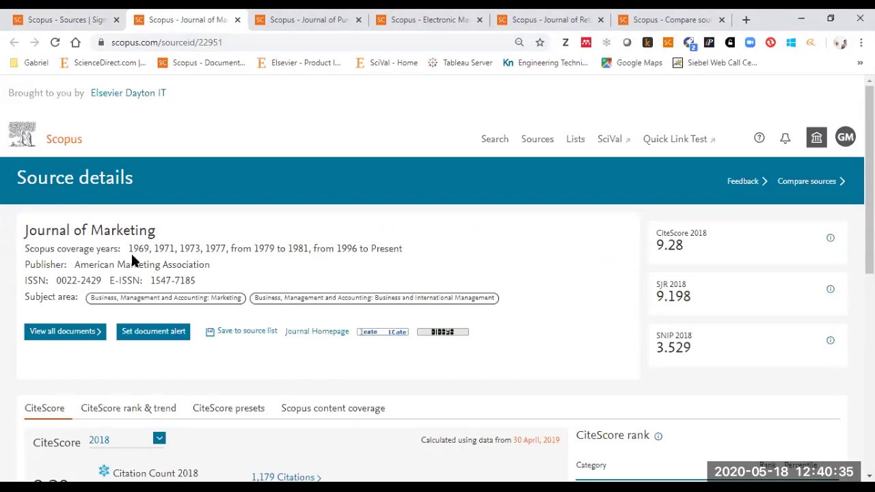
left_click_drag(24, 249, 410, 253)
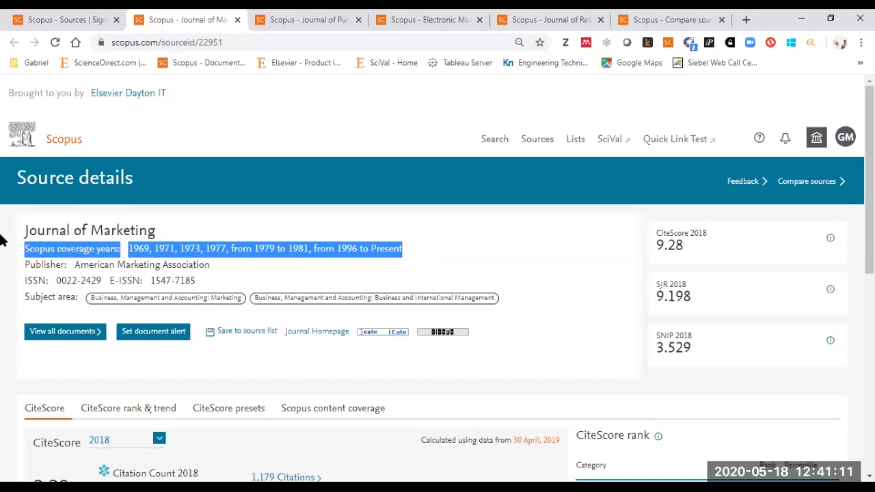
left_click(142, 256)
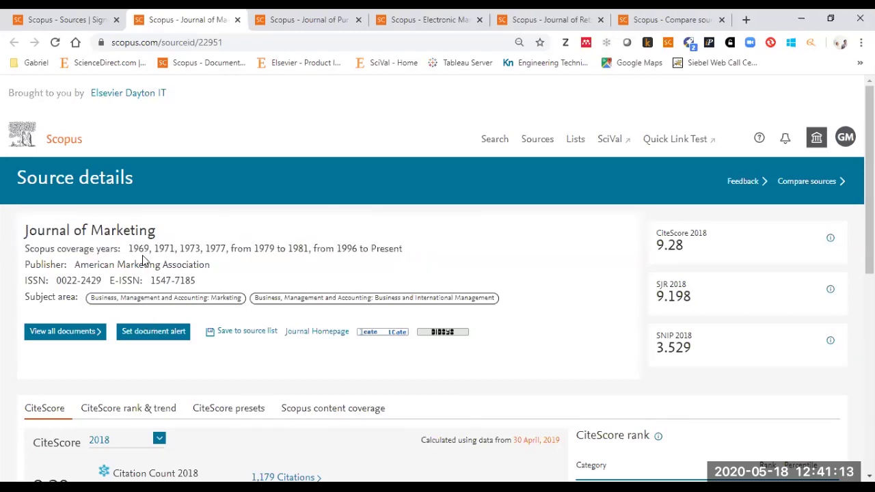
double_click(140, 249)
left_click(154, 248)
left_click_drag(340, 248, 414, 254)
left_click(345, 248)
left_click_drag(338, 248, 409, 254)
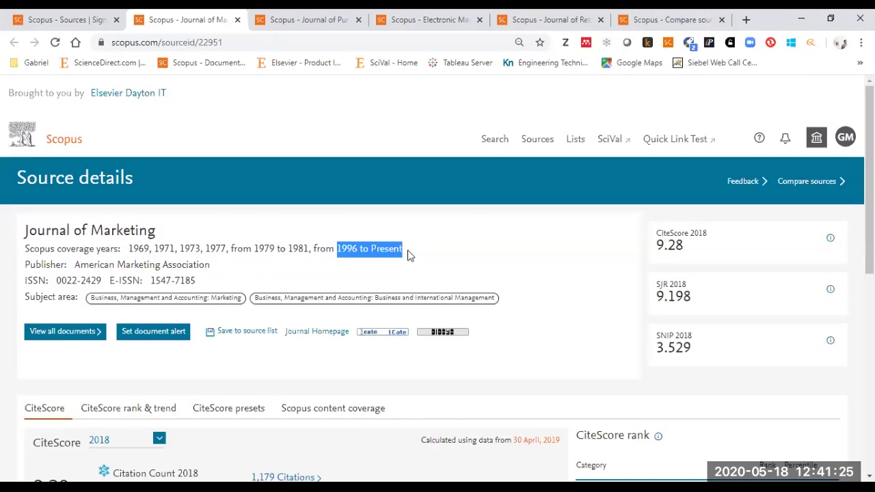
left_click(368, 258)
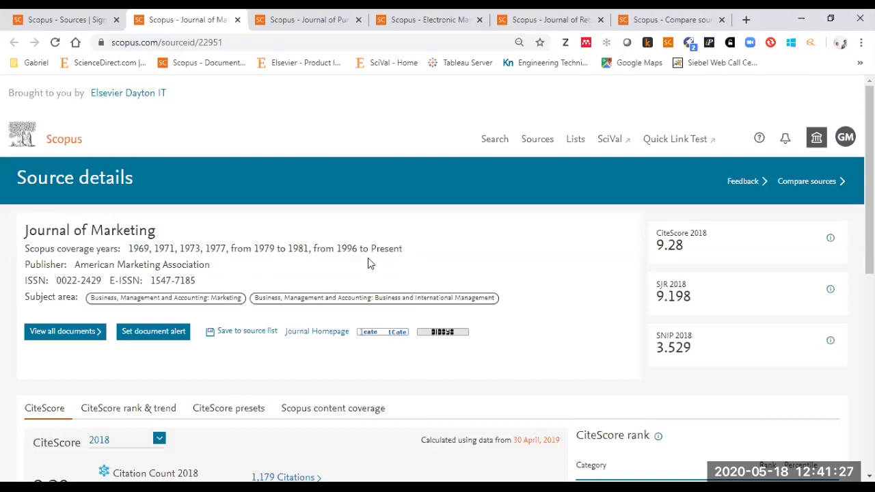
left_click_drag(132, 248, 408, 250)
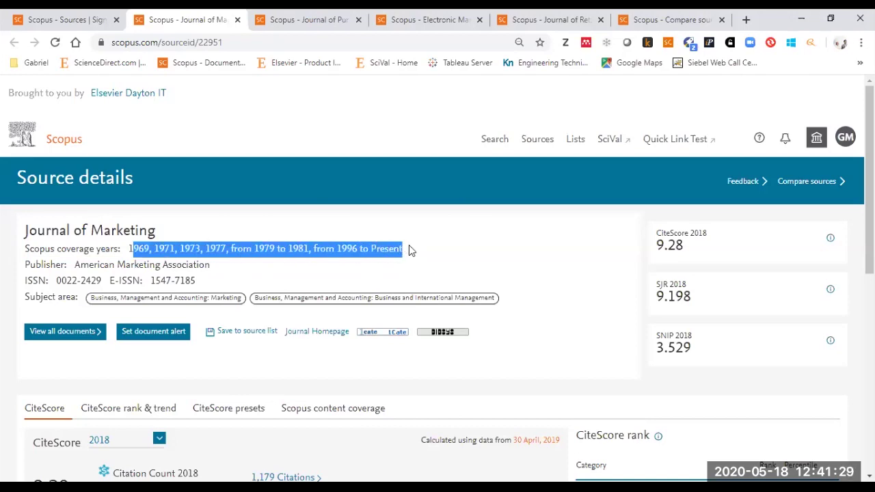
left_click(147, 249)
left_click_drag(132, 249, 399, 258)
left_click(237, 21)
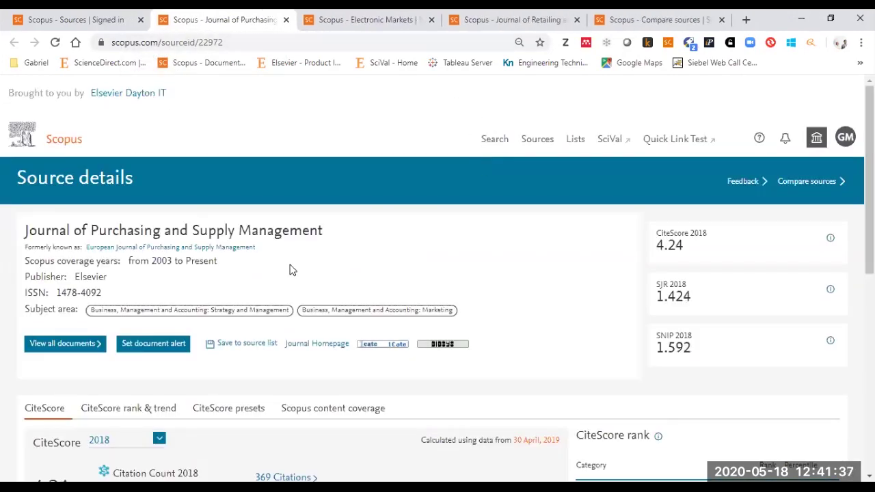
Step: Check the Scopus coverage years of Journal of Purchasing and Supply Management, Electronic Markets, and Journal of Retailing and Consumer Services
left_click_drag(157, 263, 207, 268)
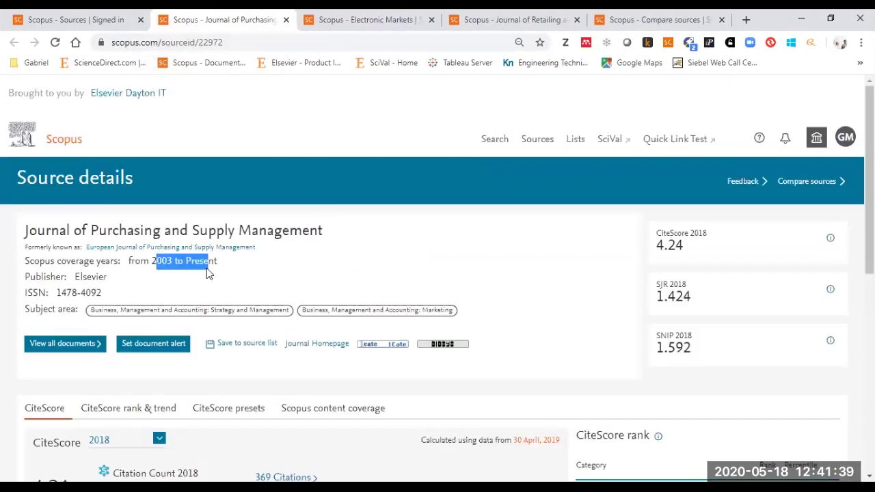
left_click(361, 20)
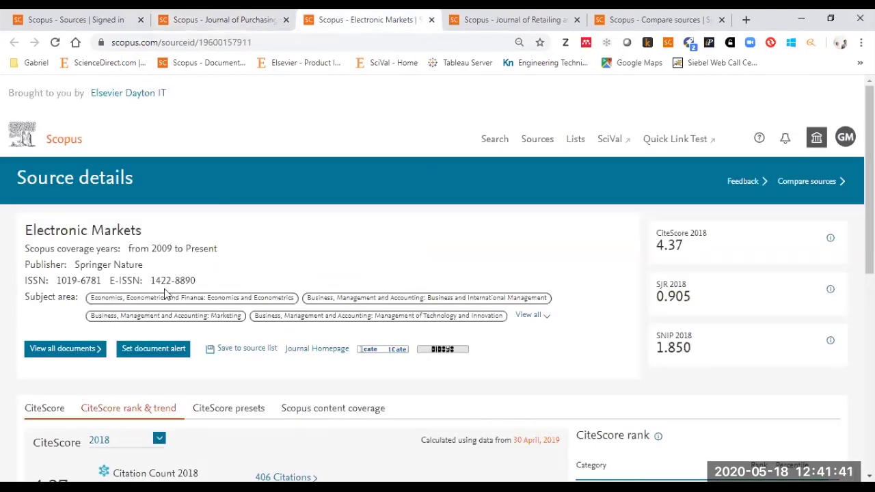
left_click_drag(150, 248, 218, 250)
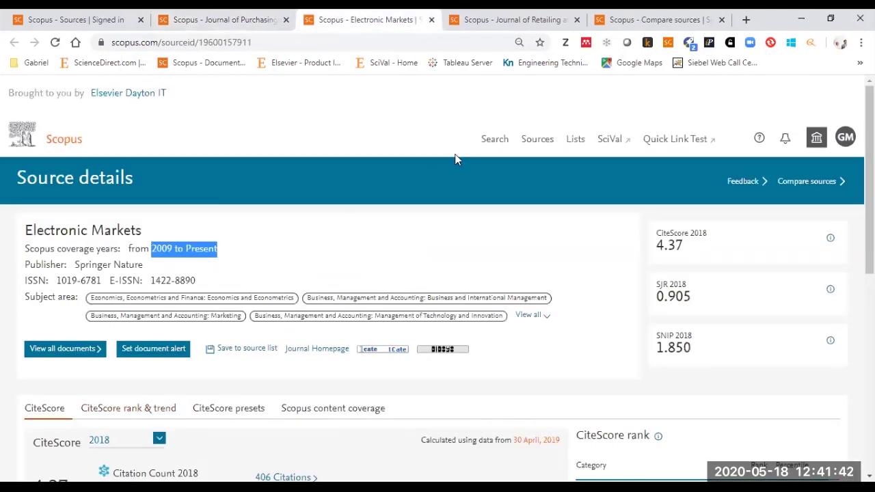
left_click(537, 19)
left_click_drag(161, 249, 208, 250)
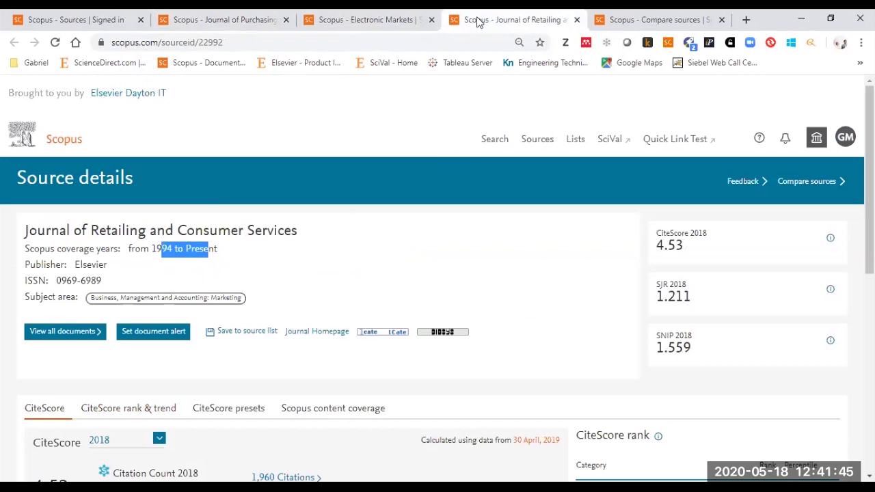
Step: Move the Journal of Retailing and Consumer Services tab ahead of the other two journal tabs and view its page
left_click_drag(482, 21, 358, 16)
scroll(464, 164, "down", 2)
scroll(465, 164, "up", 2)
left_click(214, 20)
Step: Switch to the Compare sources page and search by publisher for Elsevier sources limited to Arts and Humanities
left_click(615, 19)
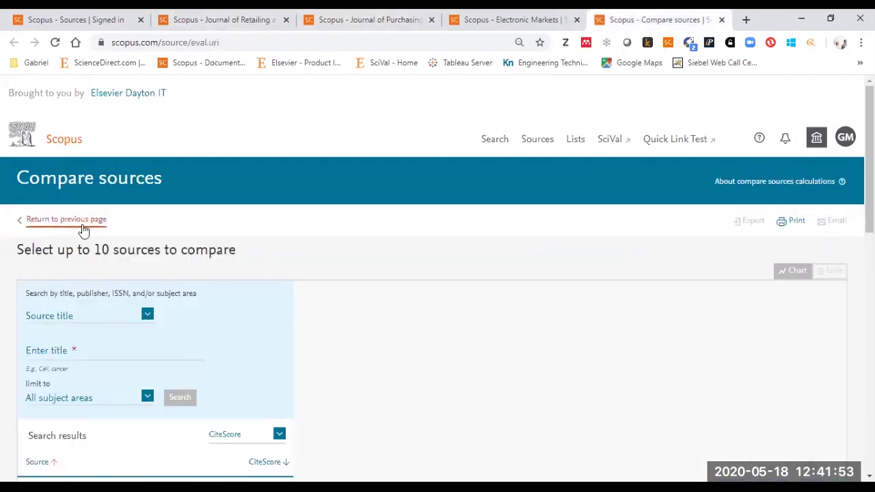
scroll(258, 249, "down", 1)
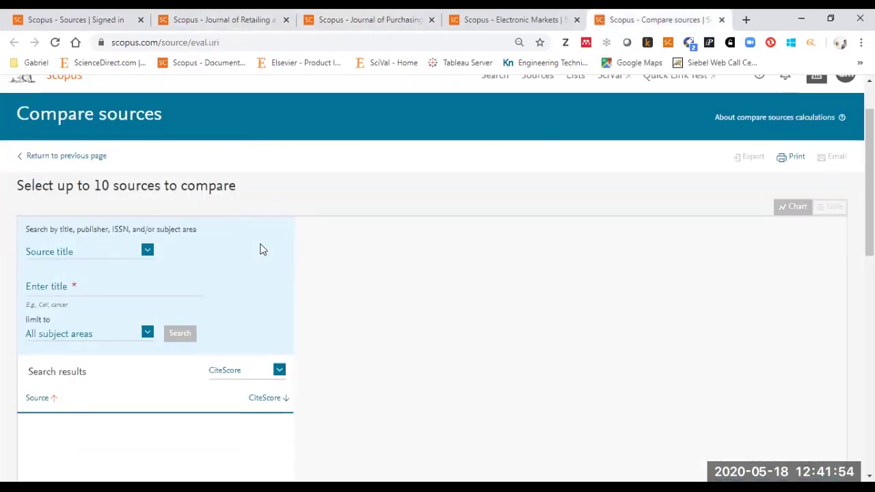
left_click(112, 253)
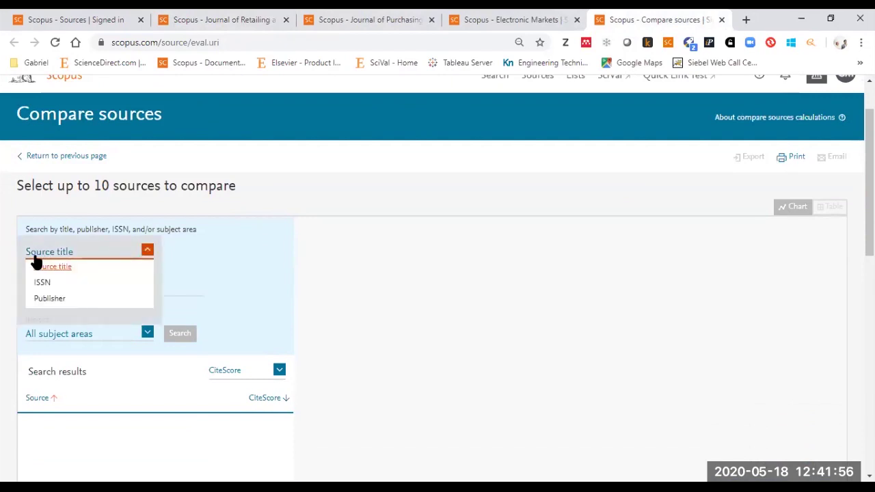
left_click(53, 299)
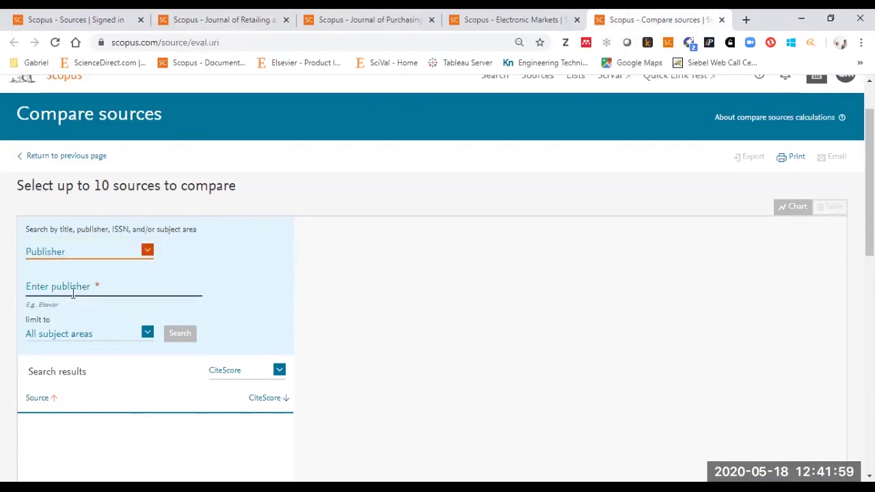
left_click(74, 289)
type("El")
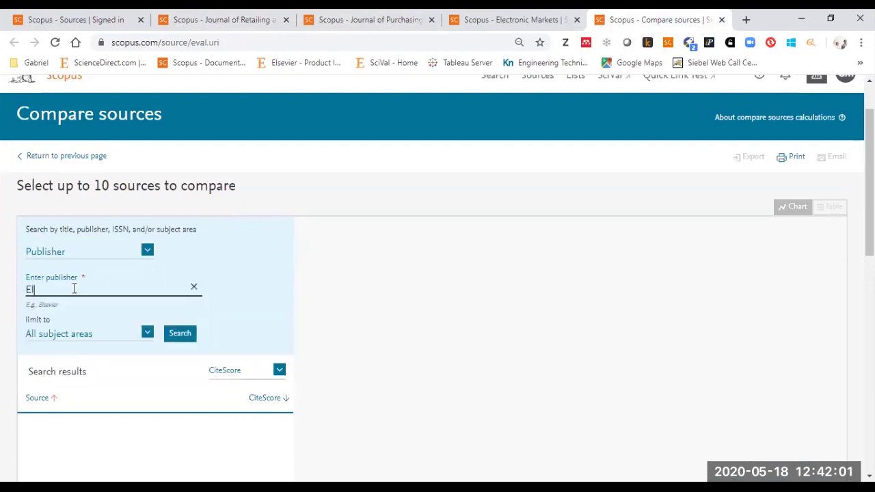
type("sevier")
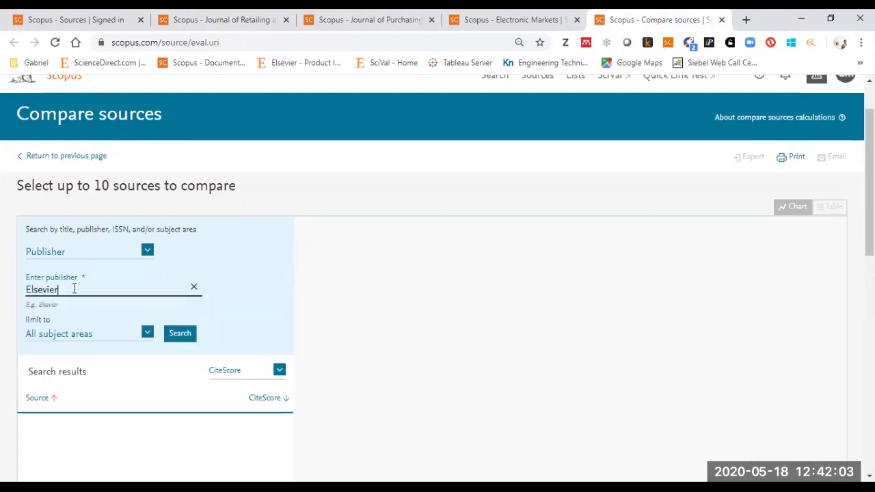
left_click(66, 334)
scroll(243, 306, "down", 2)
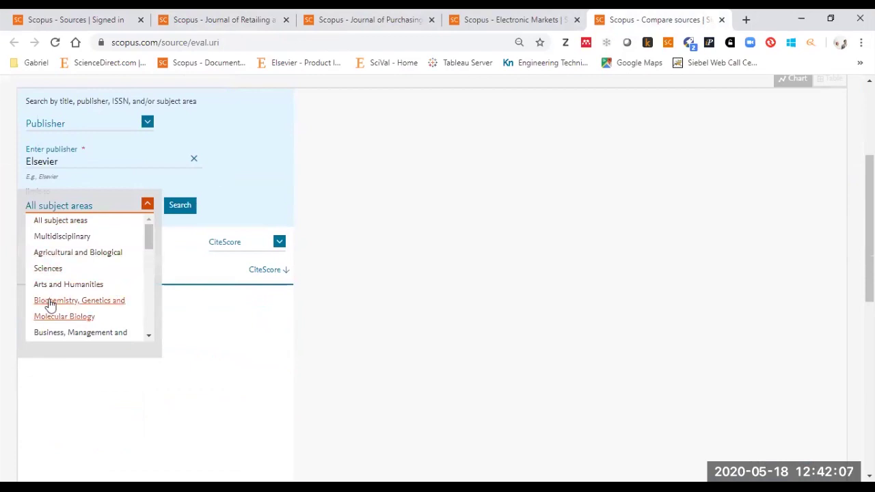
left_click(86, 285)
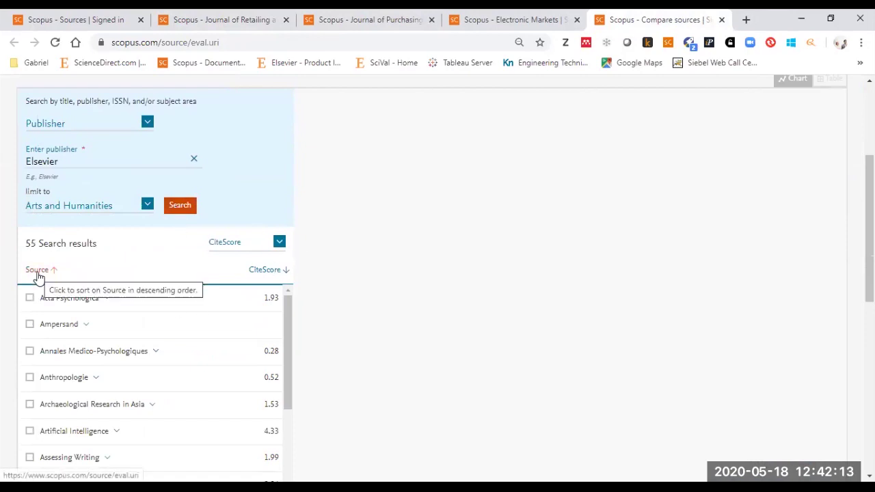
Step: Sort the Elsevier Arts and Humanities sources by CiteScore in descending order and review the ranked list
left_click(257, 272)
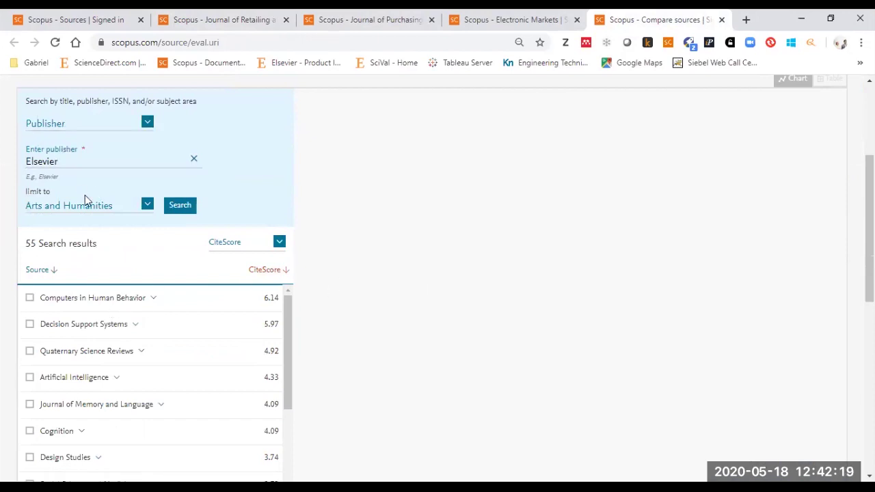
scroll(141, 328, "down", 4)
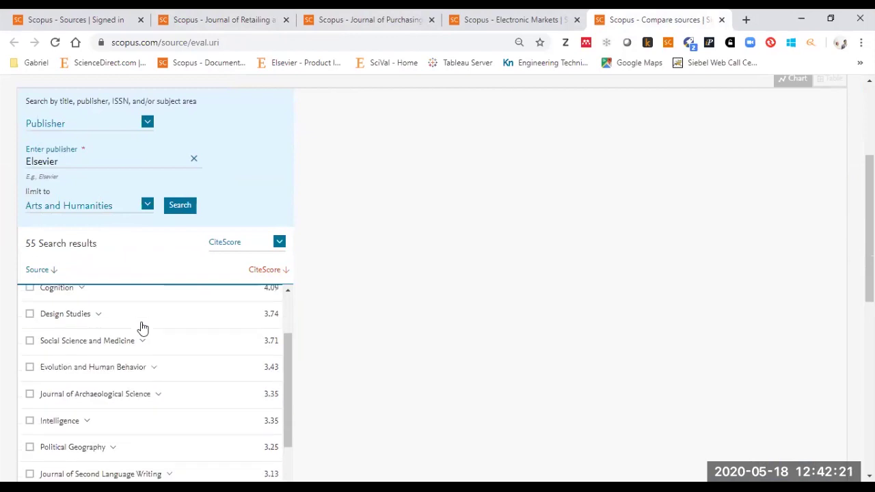
scroll(143, 330, "down", 4)
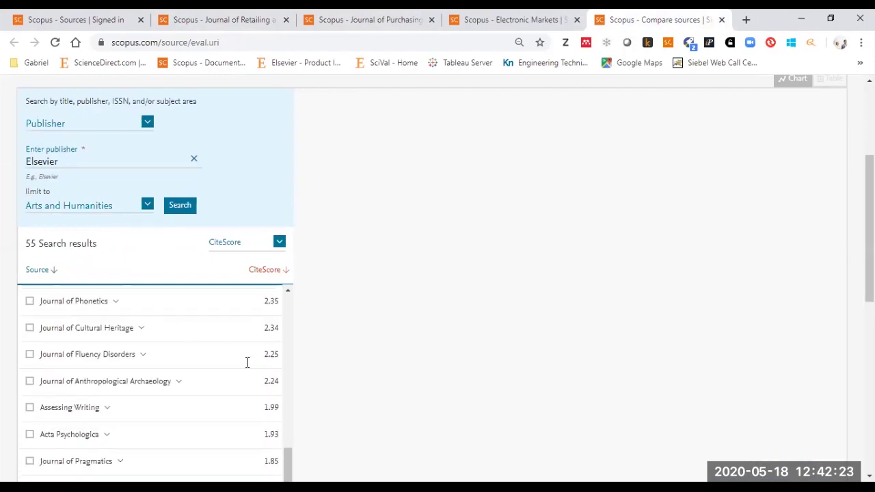
scroll(153, 399, "up", 5)
scroll(153, 399, "up", 5)
Step: Search for Elsevier sources limited to Social Sciences, sort them by CiteScore in descending order, and review the ranked list
left_click(146, 205)
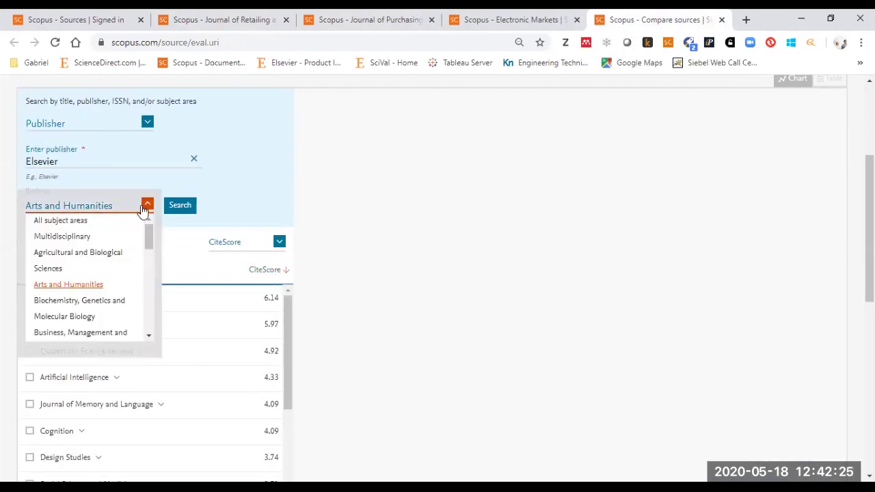
scroll(86, 266, "down", 8)
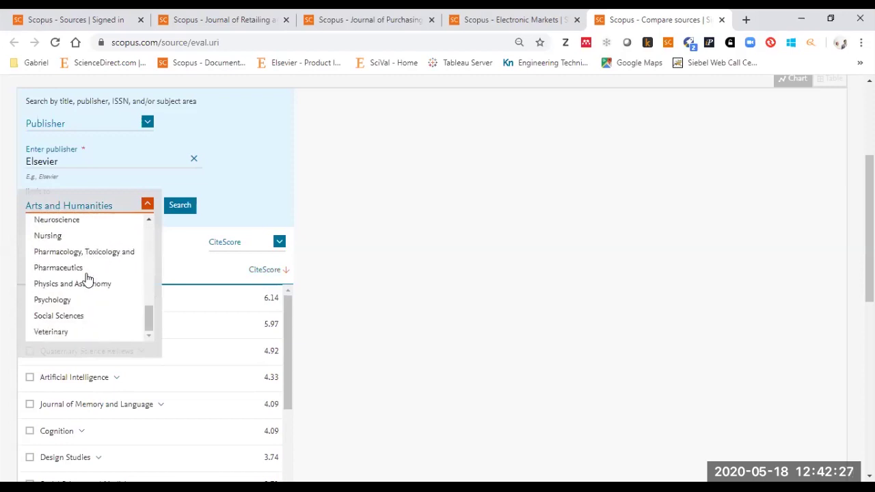
left_click(69, 318)
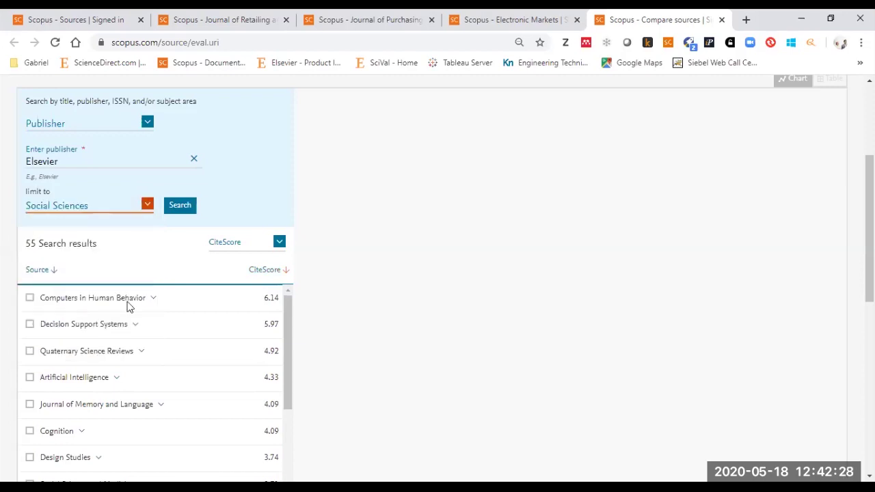
left_click(176, 207)
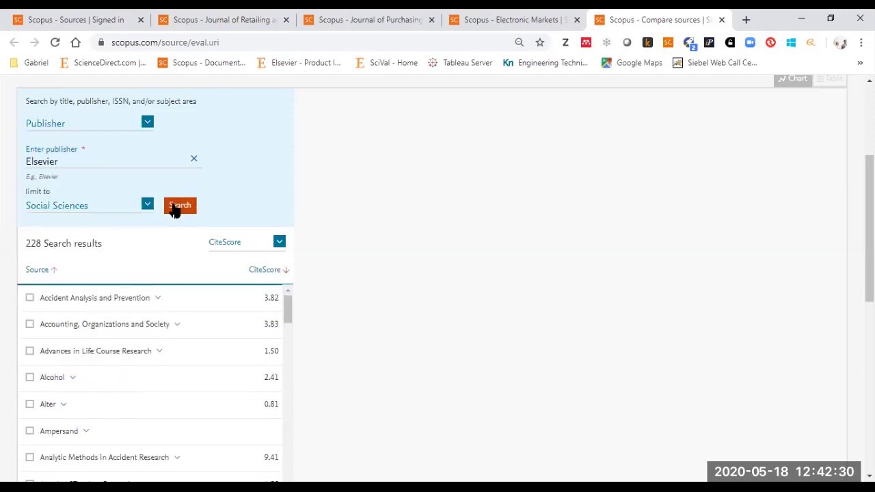
left_click(266, 271)
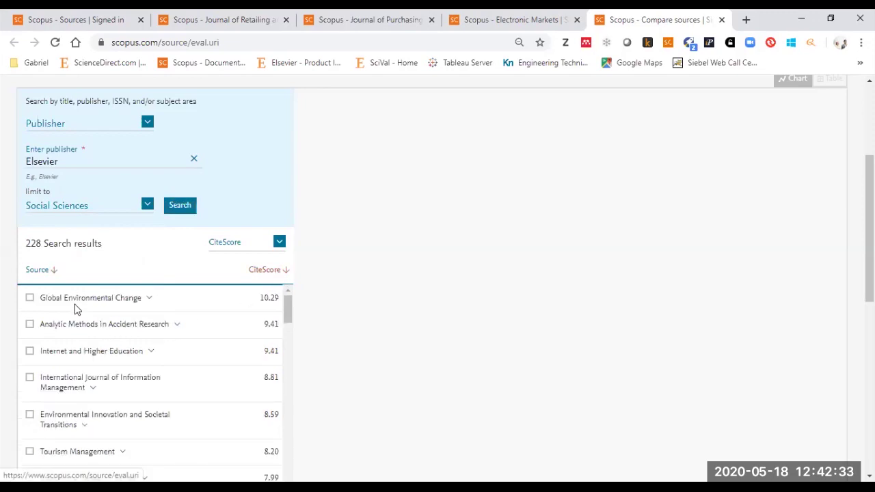
scroll(215, 328, "down", 5)
scroll(214, 327, "up", 5)
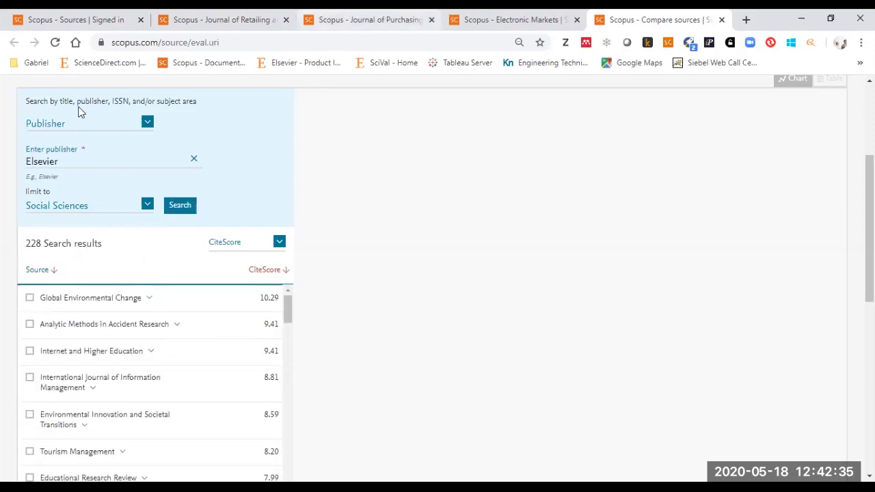
Step: Change the search to source title and look up Journal of Retailing and Consumer Services, copying the title from its source details page
left_click(147, 122)
left_click(75, 139)
left_click(250, 18)
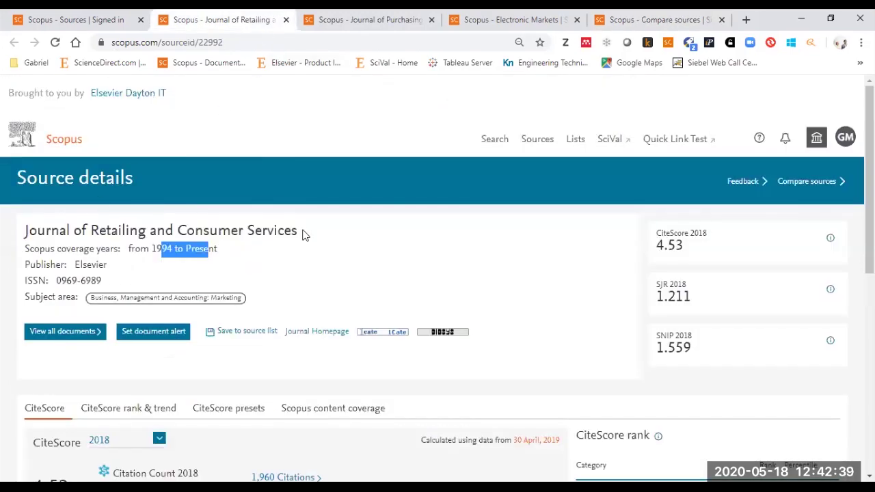
left_click_drag(297, 231, 24, 229)
key("ctrl+c")
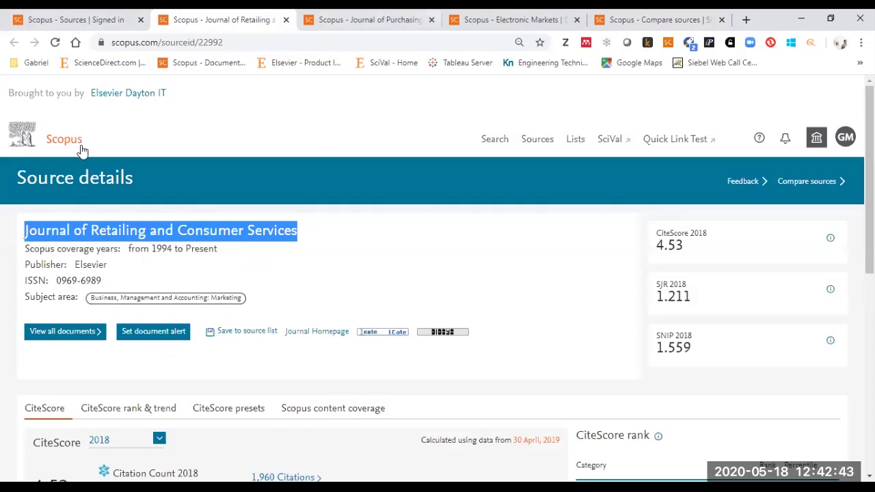
key("ctrl+5")
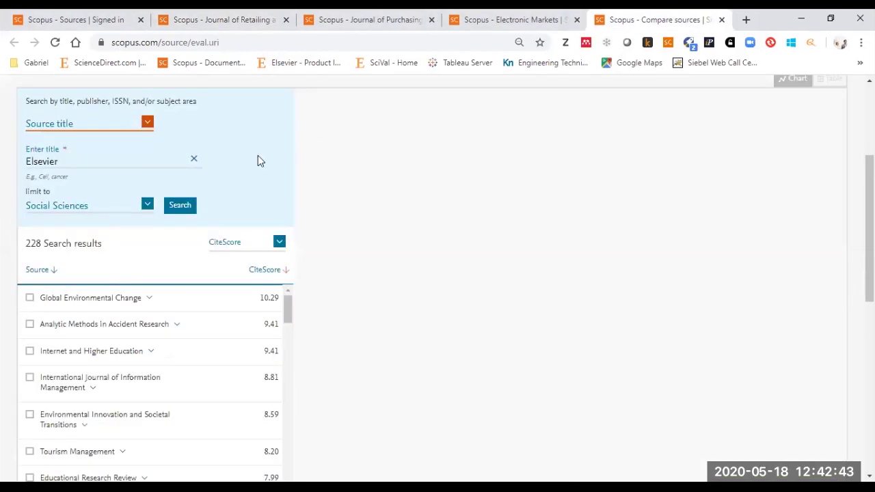
left_click(196, 161)
key("ctrl+v")
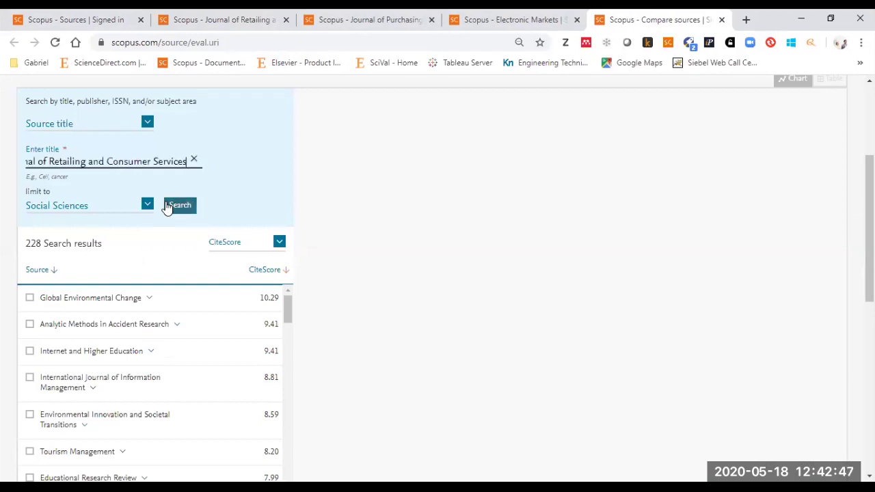
left_click(189, 213)
Step: Repeat the title search across all subject areas and add Journal of Retailing and Consumer Services to the comparison
left_click(147, 203)
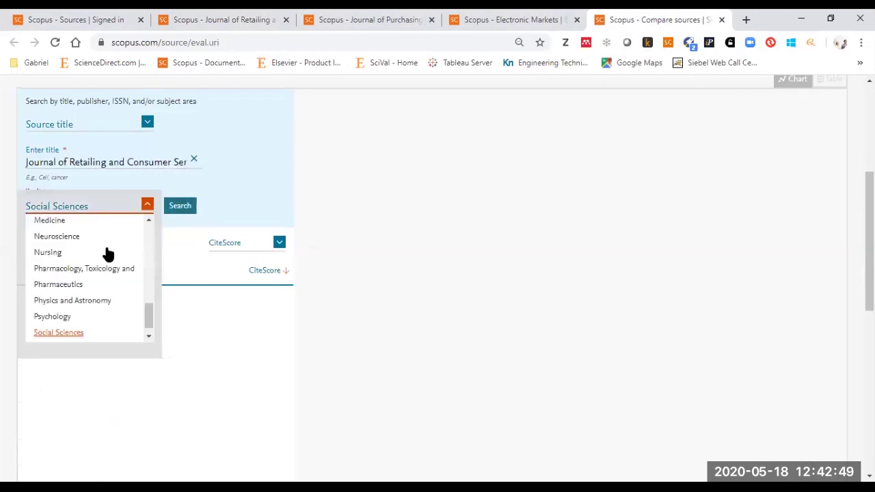
scroll(76, 246, "up", 5)
left_click(81, 224)
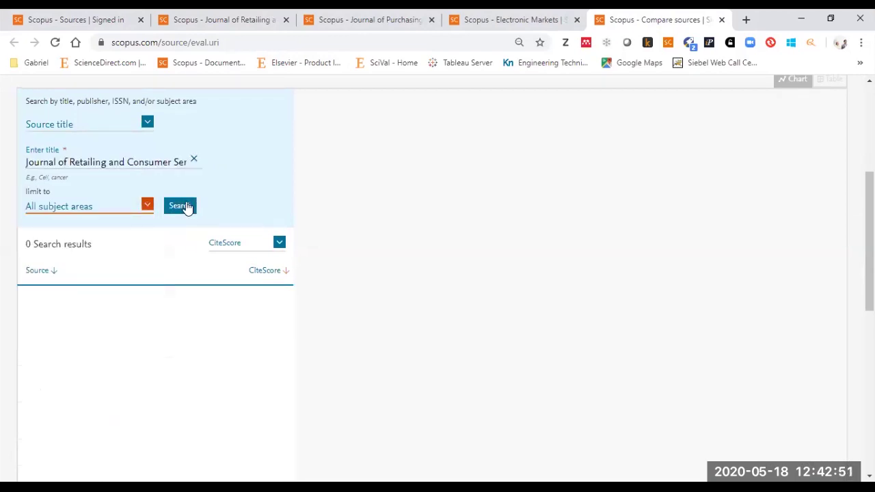
left_click(187, 207)
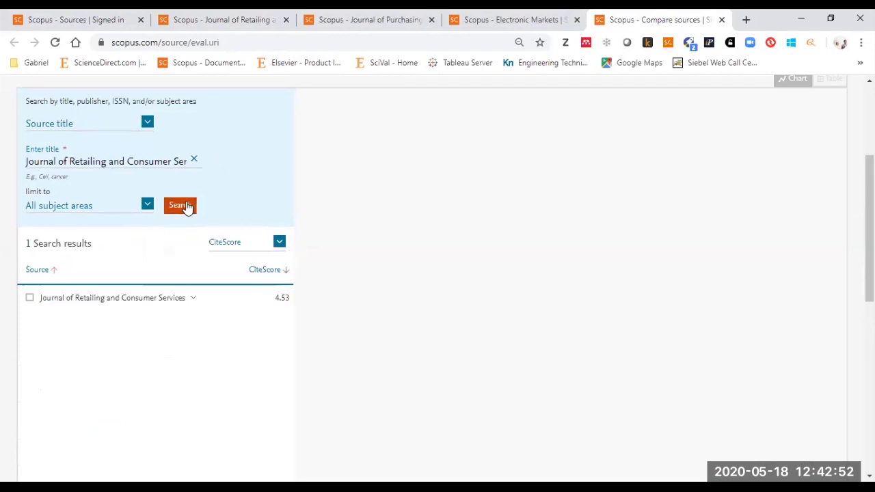
left_click(54, 299)
Step: Copy the Electronic Markets title from its source page, search for it by source title, and add it to the comparison
left_click(508, 20)
left_click_drag(144, 231, 25, 232)
key("ctrl+c")
left_click(658, 19)
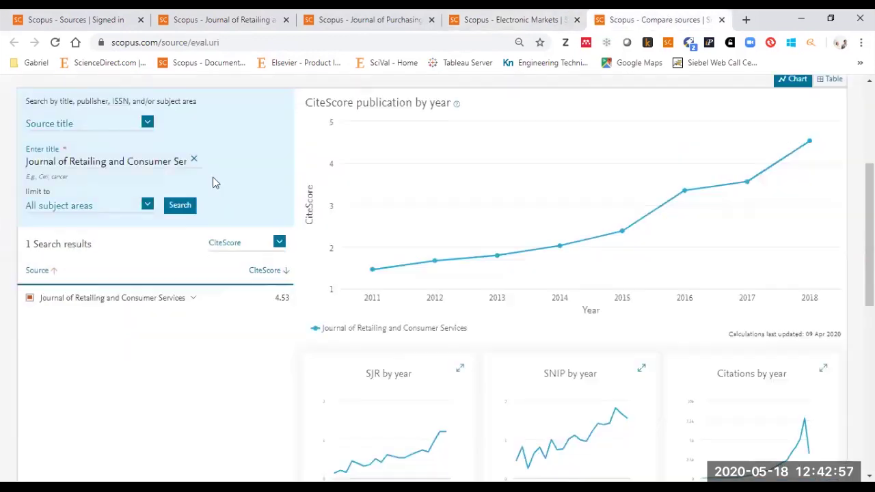
left_click(194, 159)
key("ctrl+v")
left_click(179, 204)
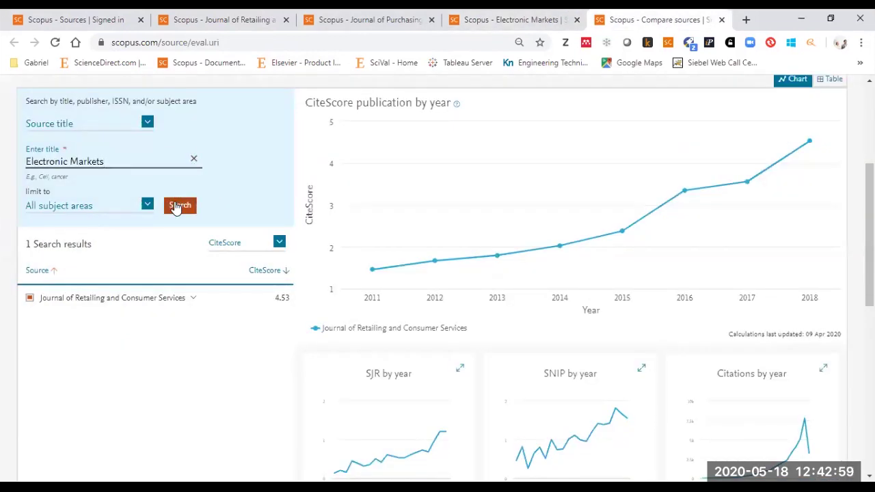
left_click(30, 298)
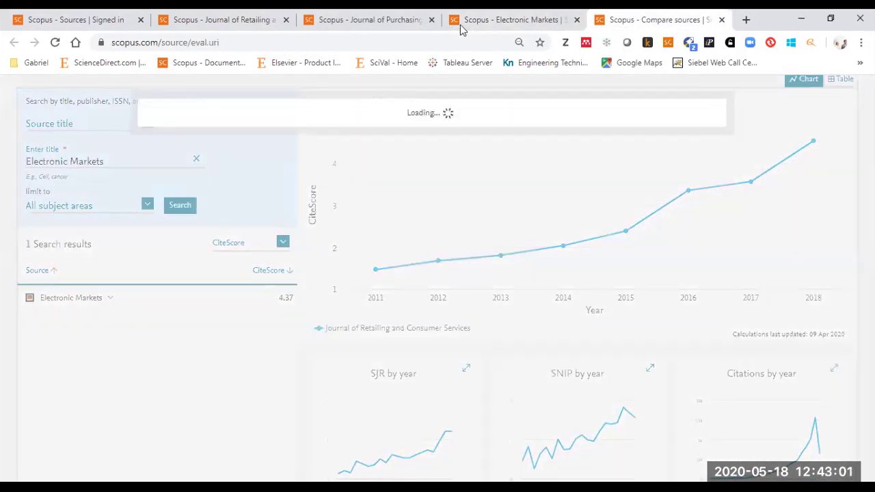
Step: Copy the Journal of Purchasing and Supply Management title from its source page, search for it, and add it to the comparison
left_click(377, 20)
left_click_drag(326, 232, 16, 239)
key("ctrl+c")
left_click(634, 15)
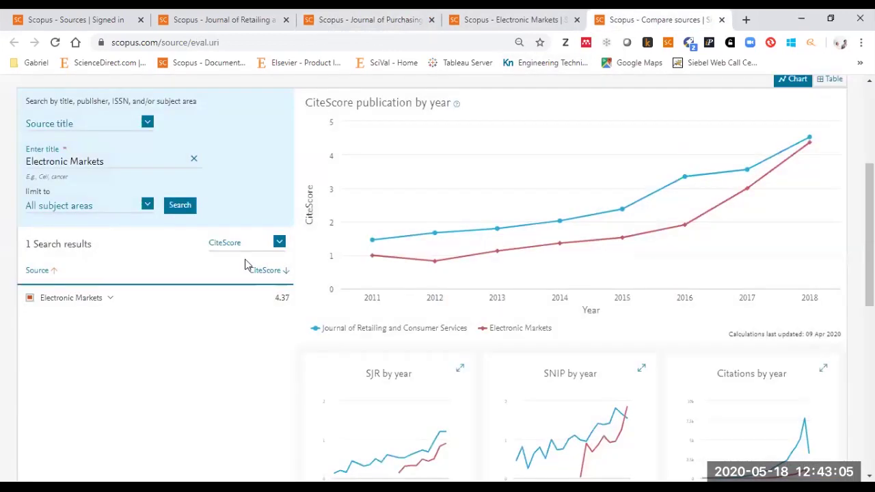
left_click(193, 161)
key("ctrl+v")
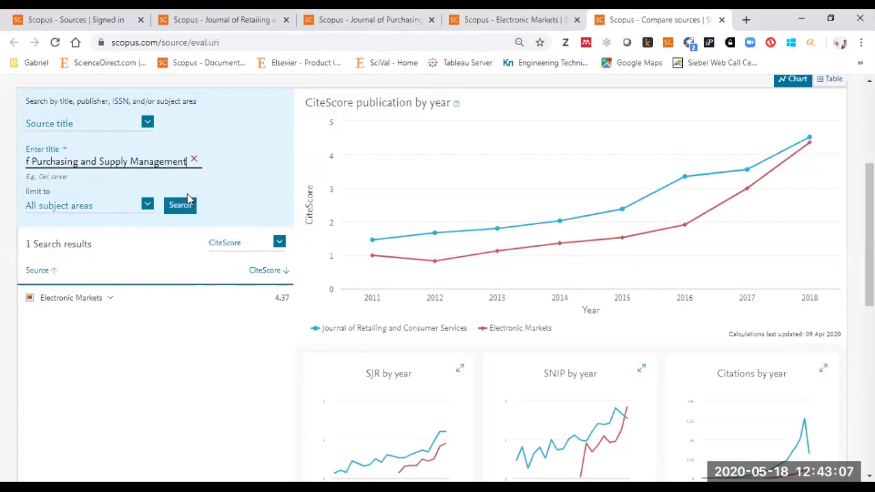
left_click(181, 205)
left_click(30, 298)
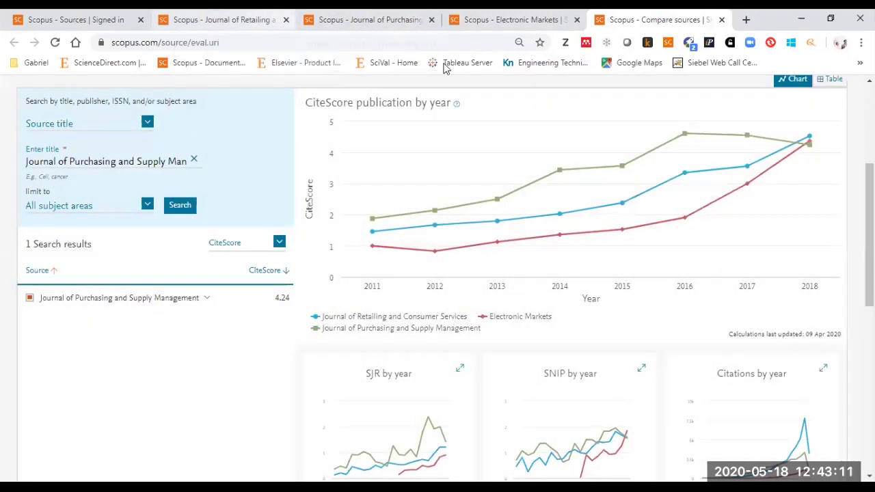
Step: Check the 2018 CiteScore of Journal of Retailing and Consumer Services on its source page and in the comparison chart
left_click(212, 16)
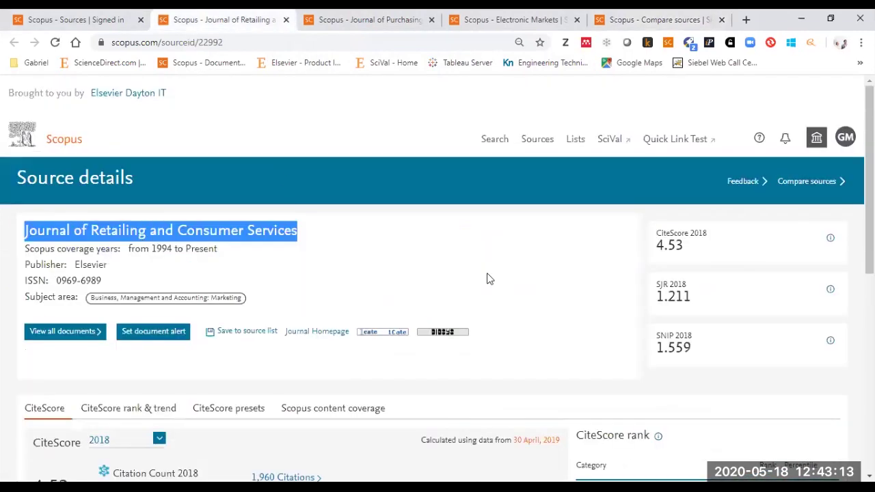
left_click(655, 19)
mouse_move(810, 203)
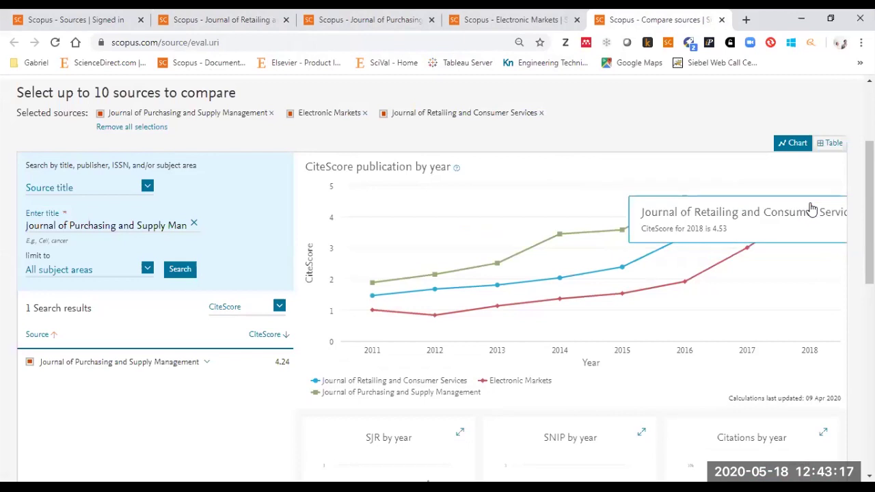
Step: Open the SJR and SNIP by year charts and examine the 2018 values of the three compared journals
scroll(808, 205, "down", 1)
scroll(808, 205, "down", 2)
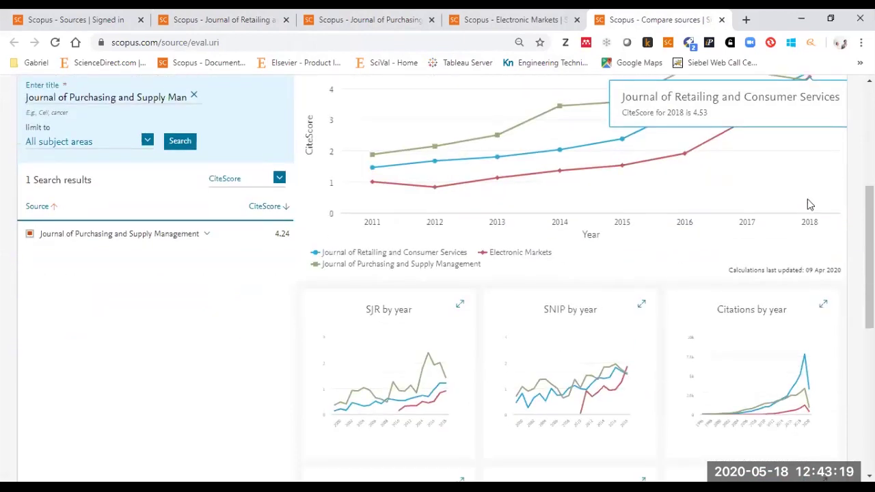
left_click(403, 307)
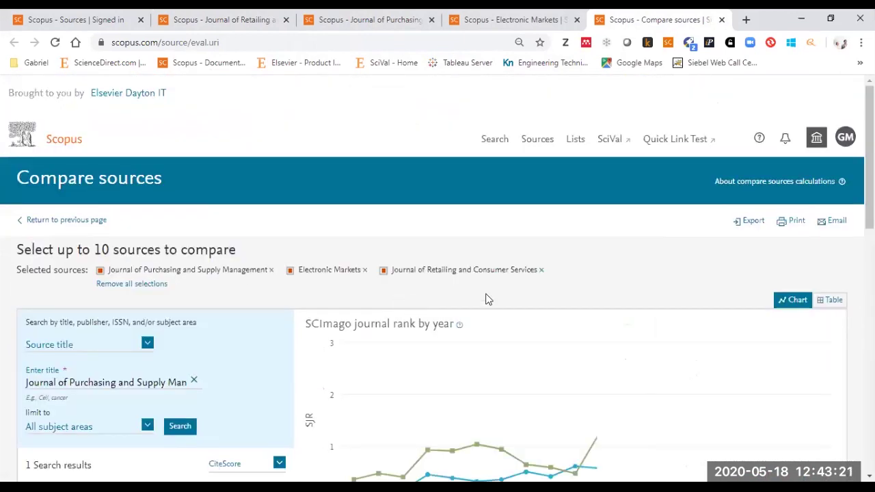
scroll(560, 244, "down", 2)
mouse_move(804, 304)
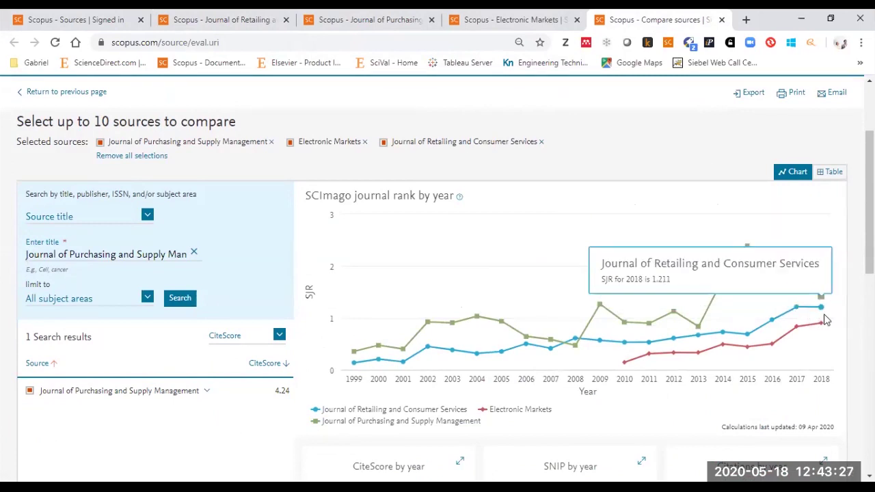
scroll(786, 321, "down", 2)
left_click(609, 372)
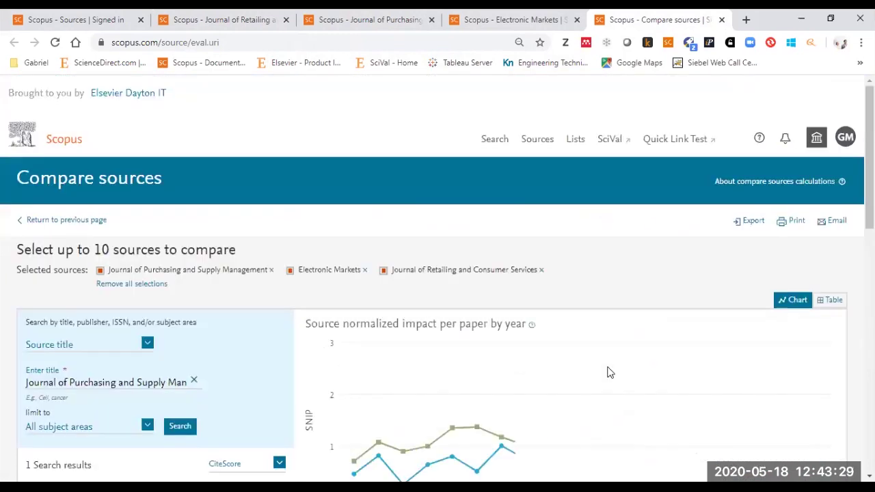
scroll(756, 256, "down", 3)
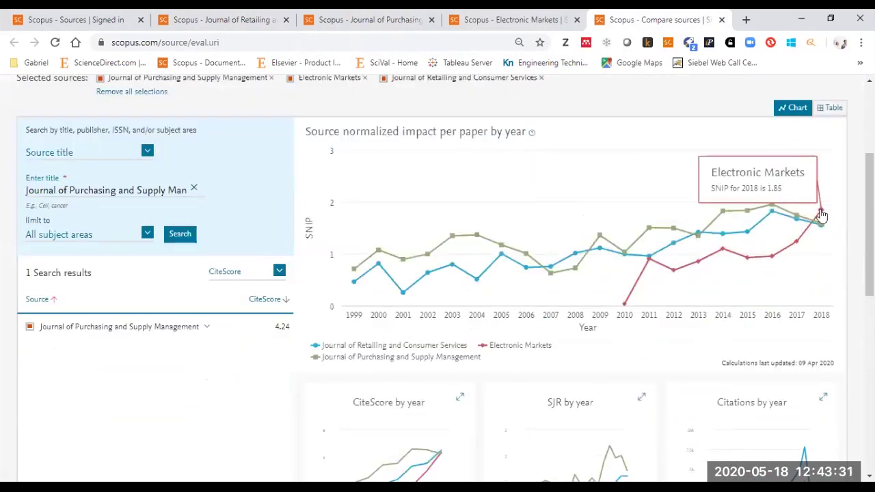
Step: Open the citations by year and documents by year charts and compare the three journals' recent figures
scroll(776, 250, "down", 2)
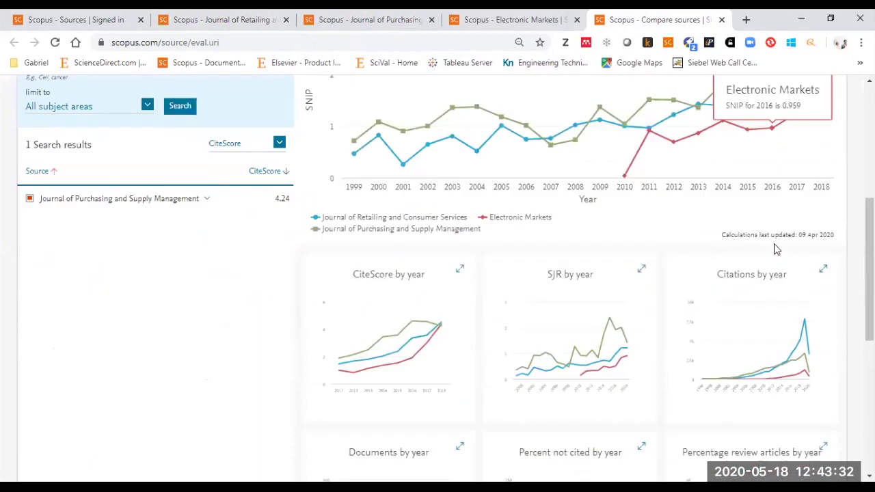
left_click(761, 297)
scroll(782, 244, "down", 1)
scroll(785, 250, "down", 3)
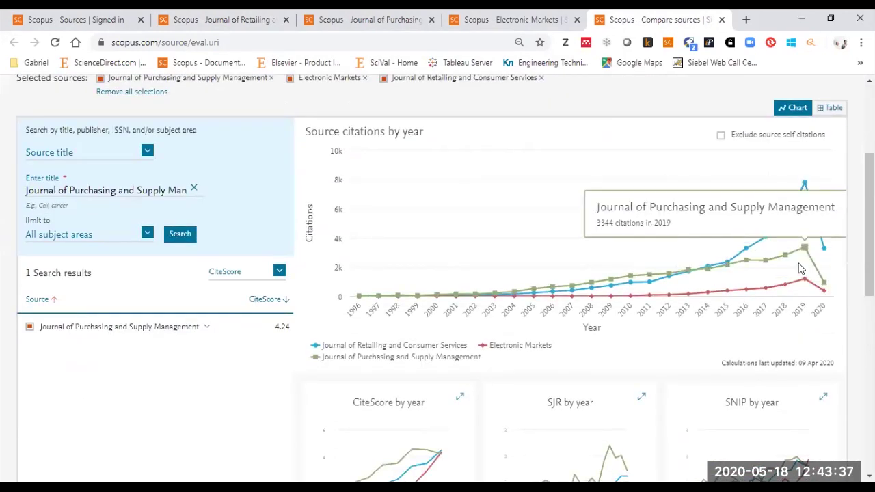
scroll(679, 241, "down", 3)
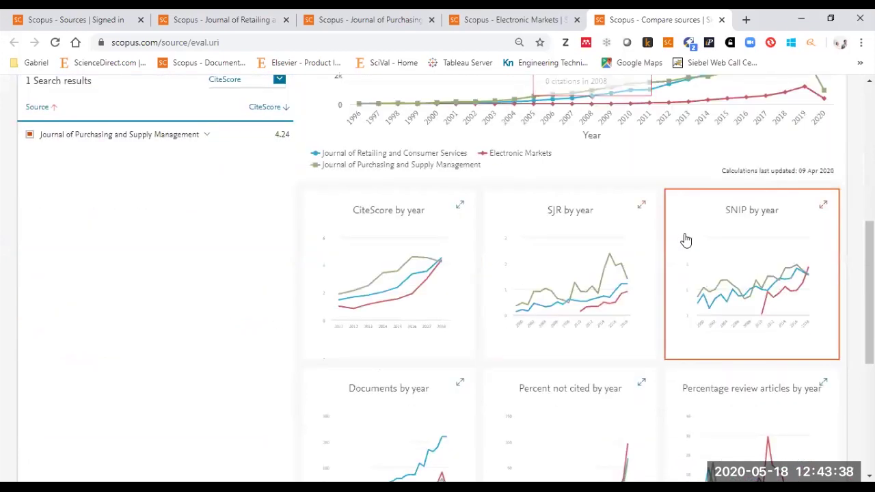
scroll(371, 289, "down", 3)
left_click(375, 289)
scroll(620, 286, "down", 4)
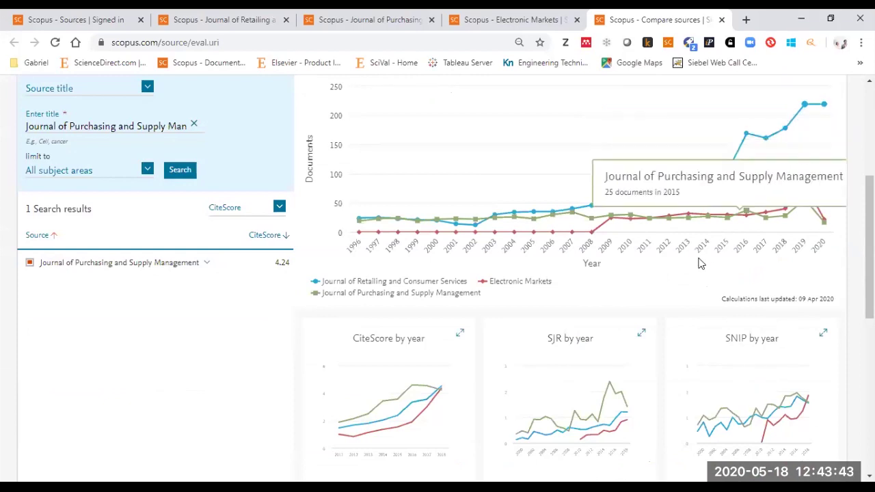
Step: Examine the percentage of review articles by year for the three journals, and return to the CiteScore by year chart
scroll(697, 263, "down", 3)
left_click(714, 371)
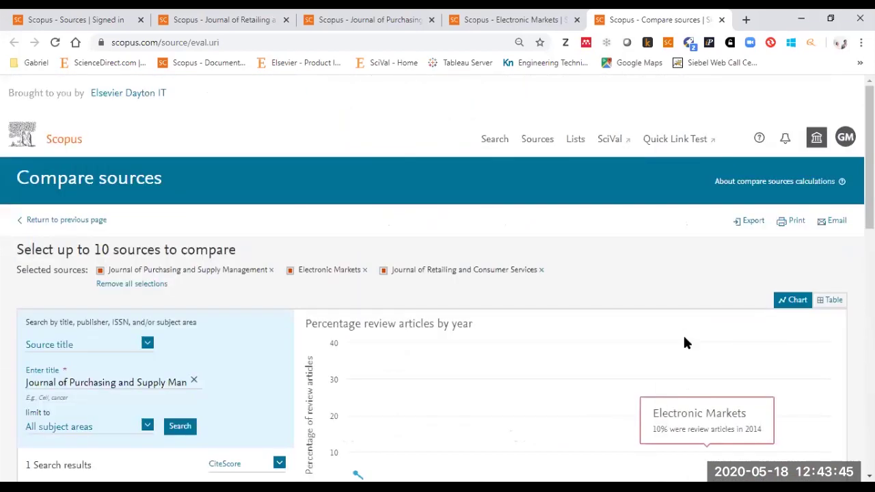
scroll(397, 195, "down", 2)
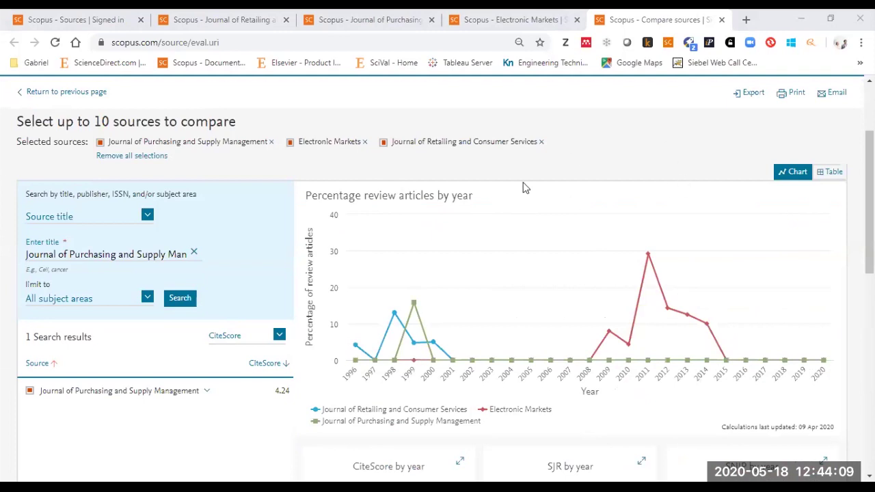
scroll(626, 299, "down", 3)
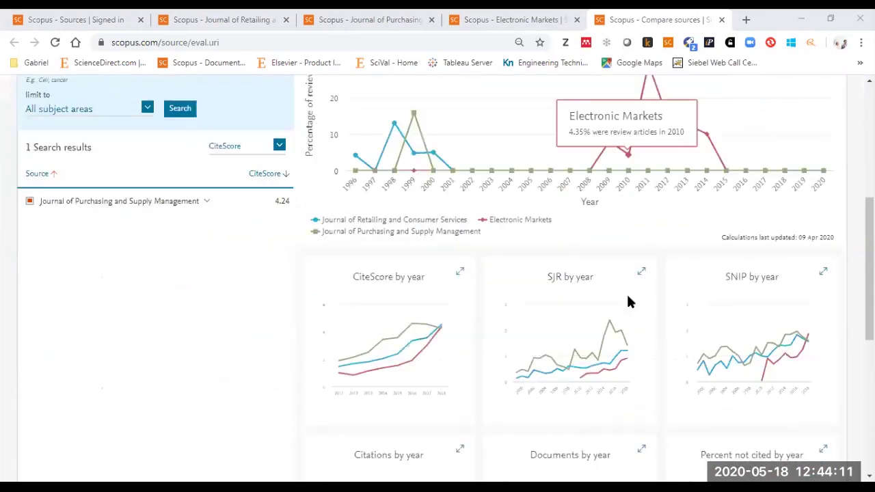
left_click(401, 342)
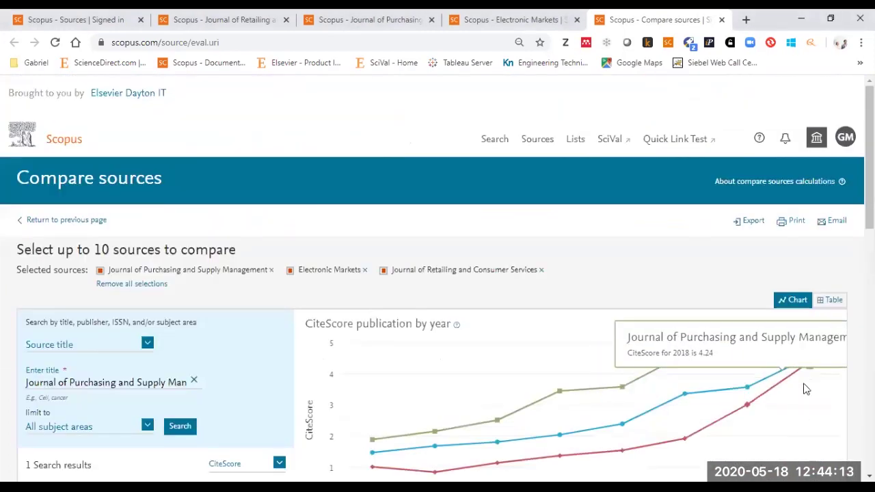
Step: Close the Compare sources page and view the source details of Electronic Markets, Journal of Retailing and Consumer Services, and Journal of Purchasing and Supply Management
left_click(723, 20)
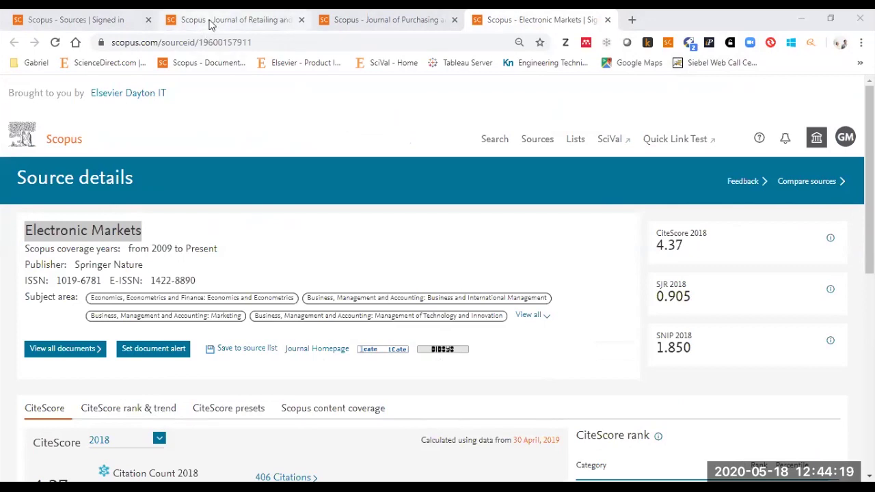
left_click(374, 18)
left_click(536, 19)
left_click(167, 145)
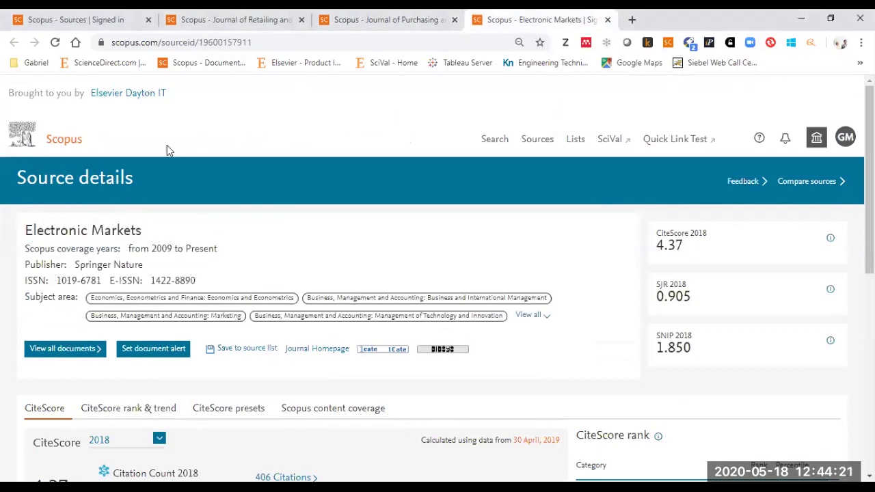
left_click(219, 21)
left_click(304, 245)
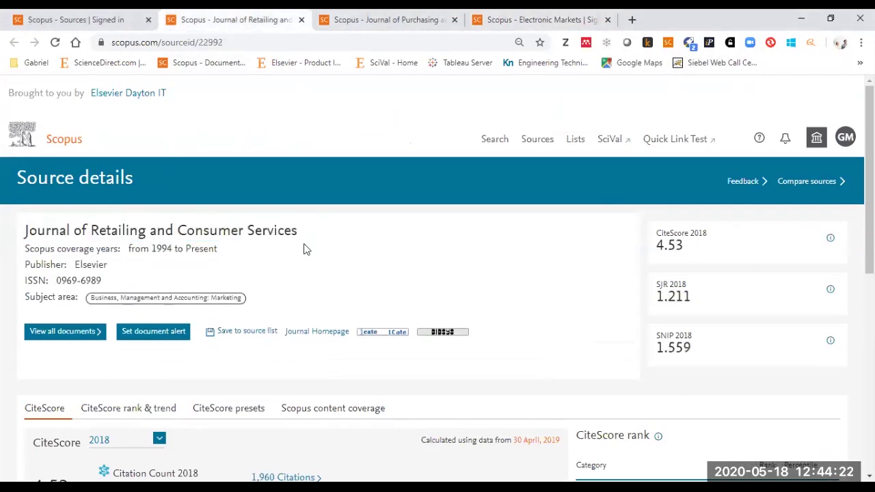
left_click(376, 19)
left_click(345, 233)
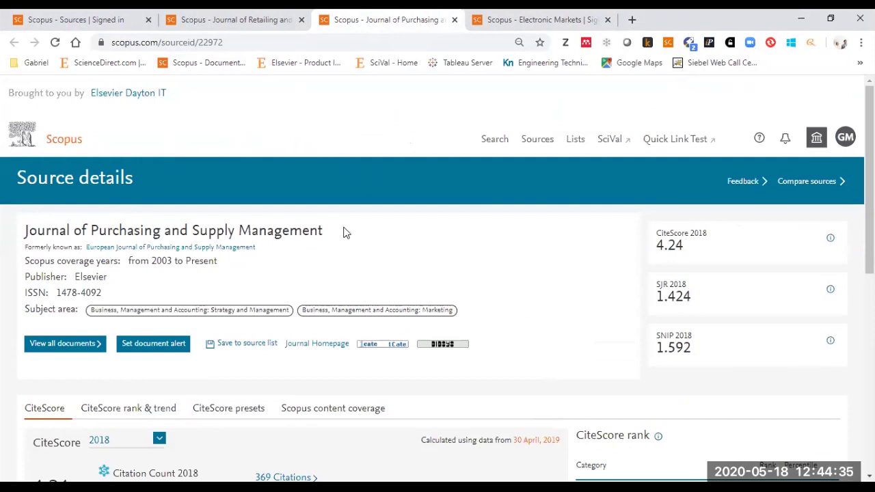
Step: Highlight the 2018 CiteScore and the Scopus coverage years on the Journal of Retailing and Consumer Services page
left_click(235, 19)
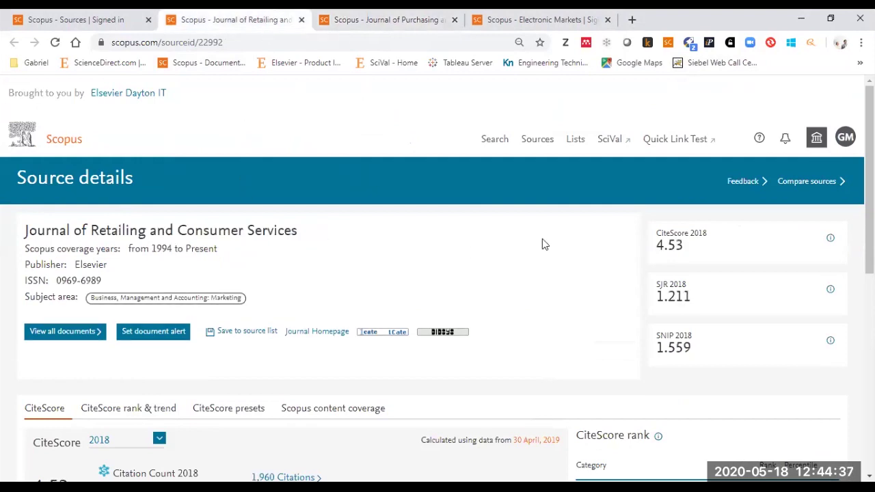
left_click_drag(681, 244, 665, 247)
left_click_drag(217, 249, 141, 249)
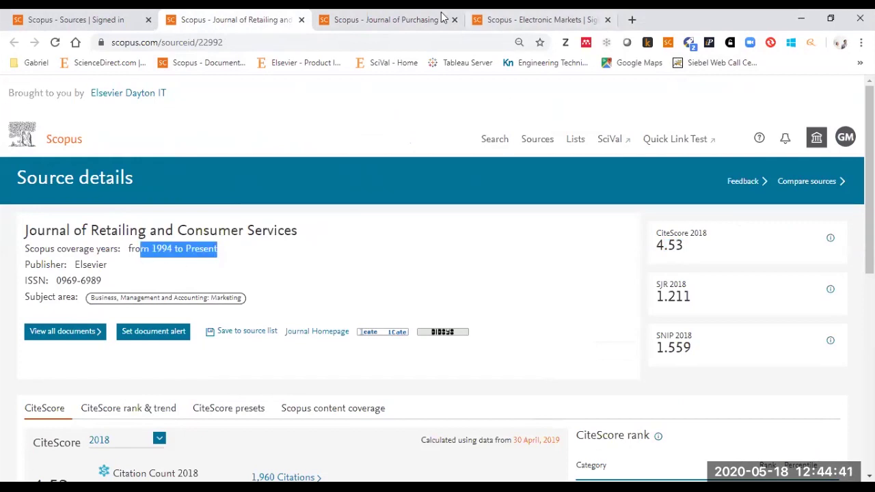